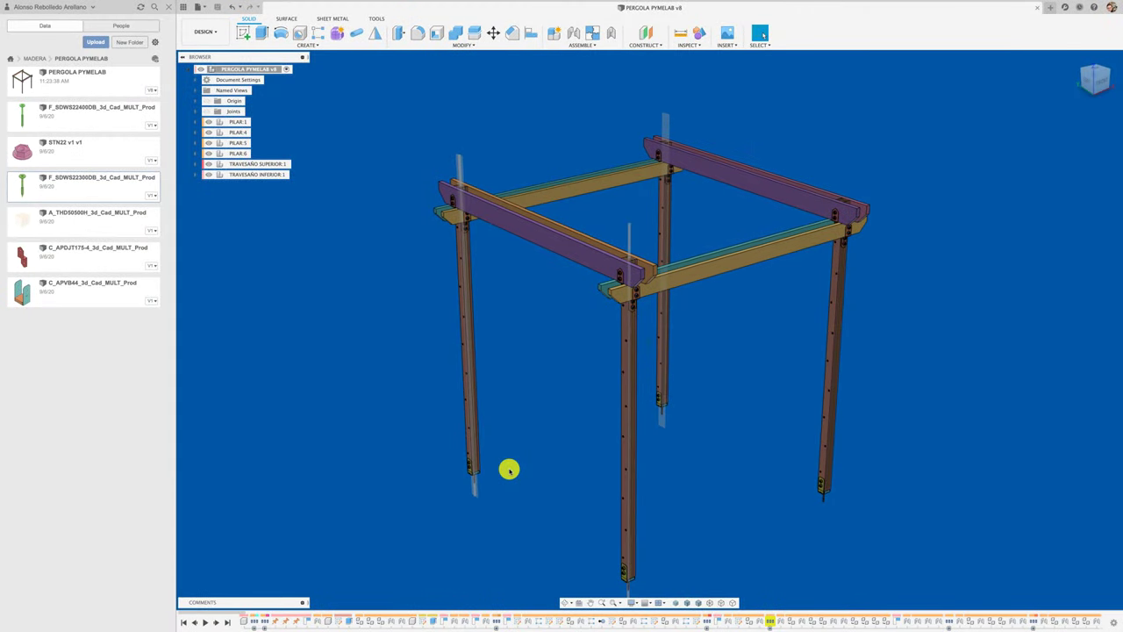
Step: Create a new component named DIAGONAL MENOR under the top-level pergola assembly
scroll(508, 470, down, 3)
scroll(617, 395, down, 2)
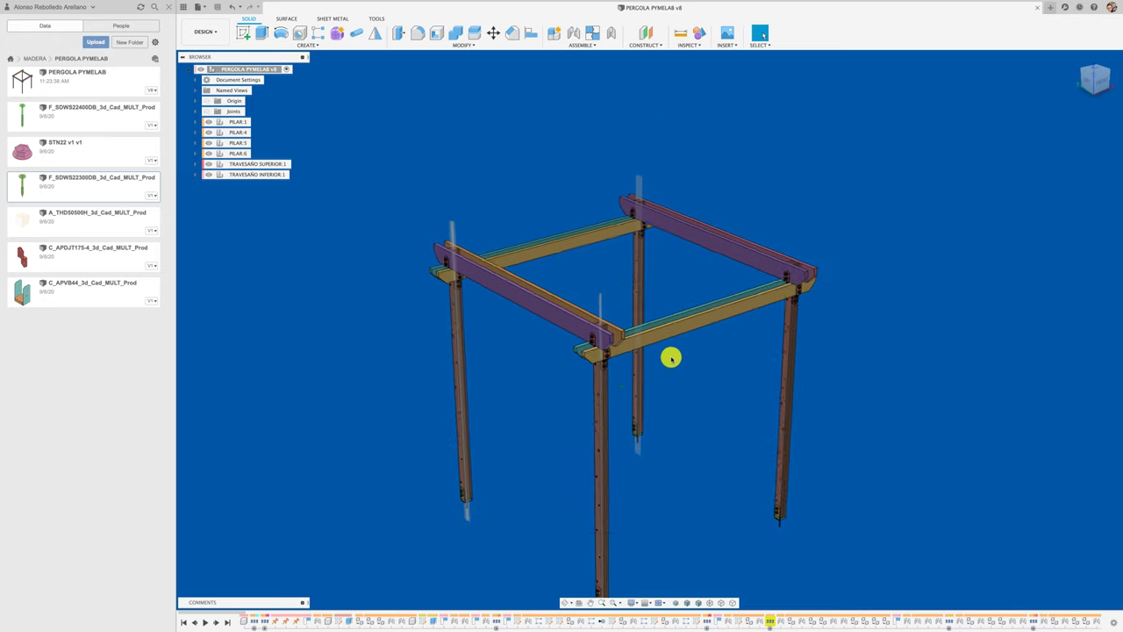
click(1099, 80)
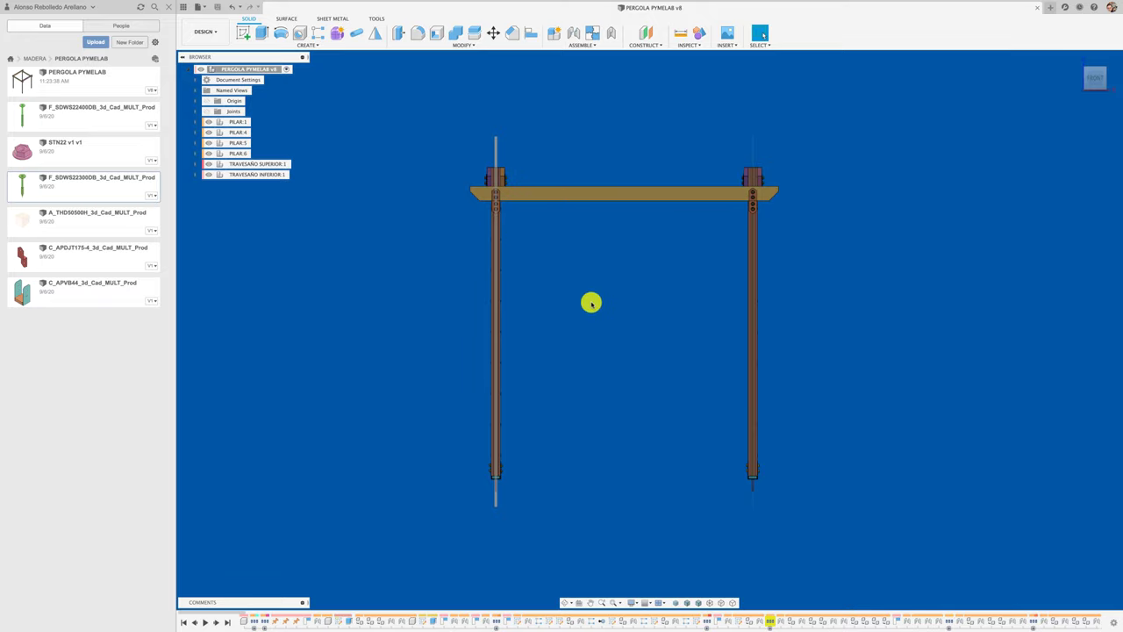
mouse_move(558, 259)
shift+middle_down()
mouse_move(357, 251)
mouse_move(267, 77)
shift+middle_up()
right_click(269, 73)
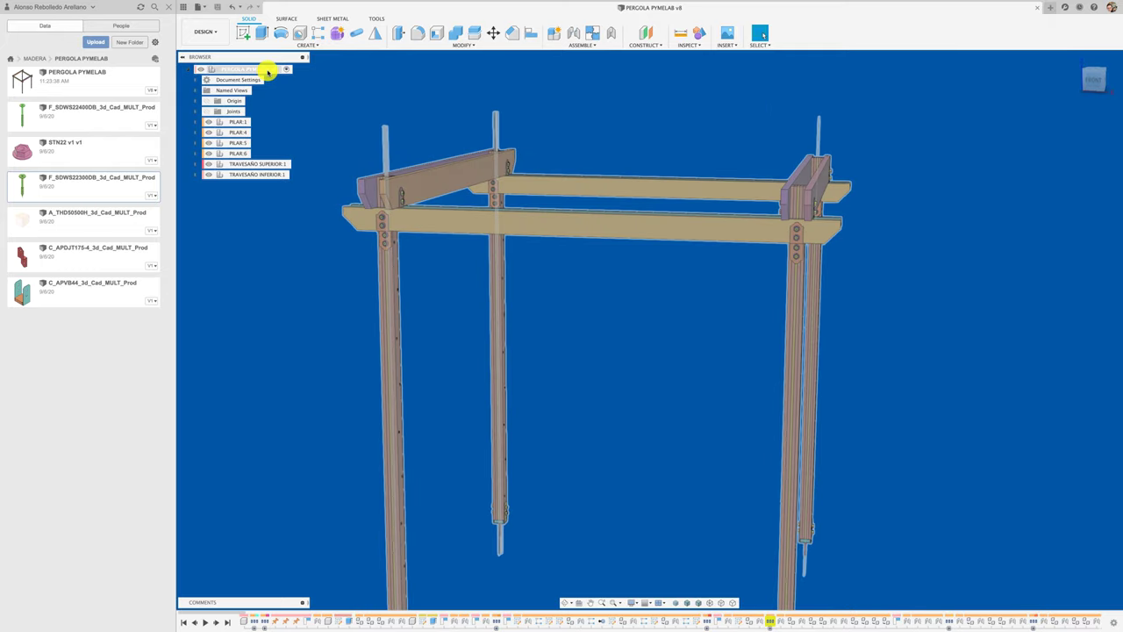
click(297, 81)
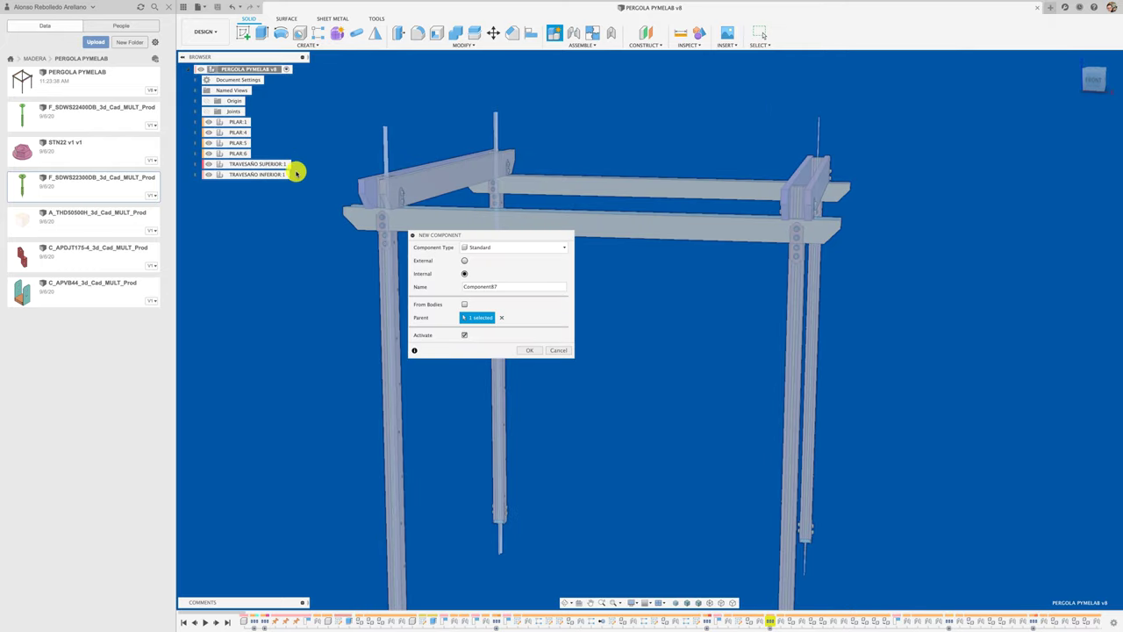
double_click(469, 289)
text(DIAGONAL MENOR)
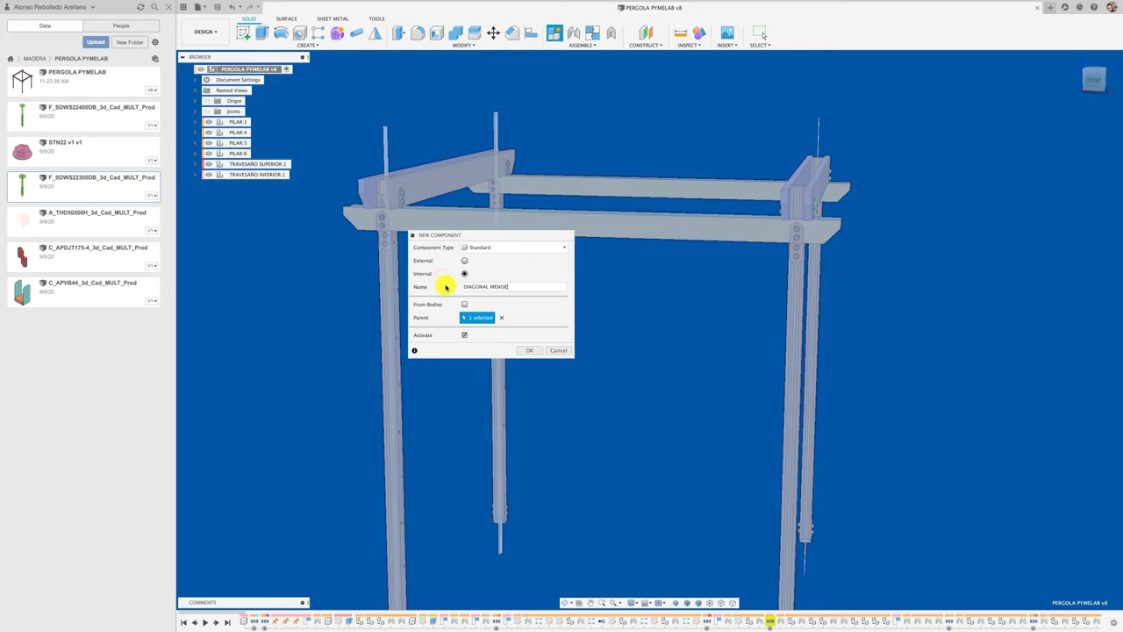
click(531, 351)
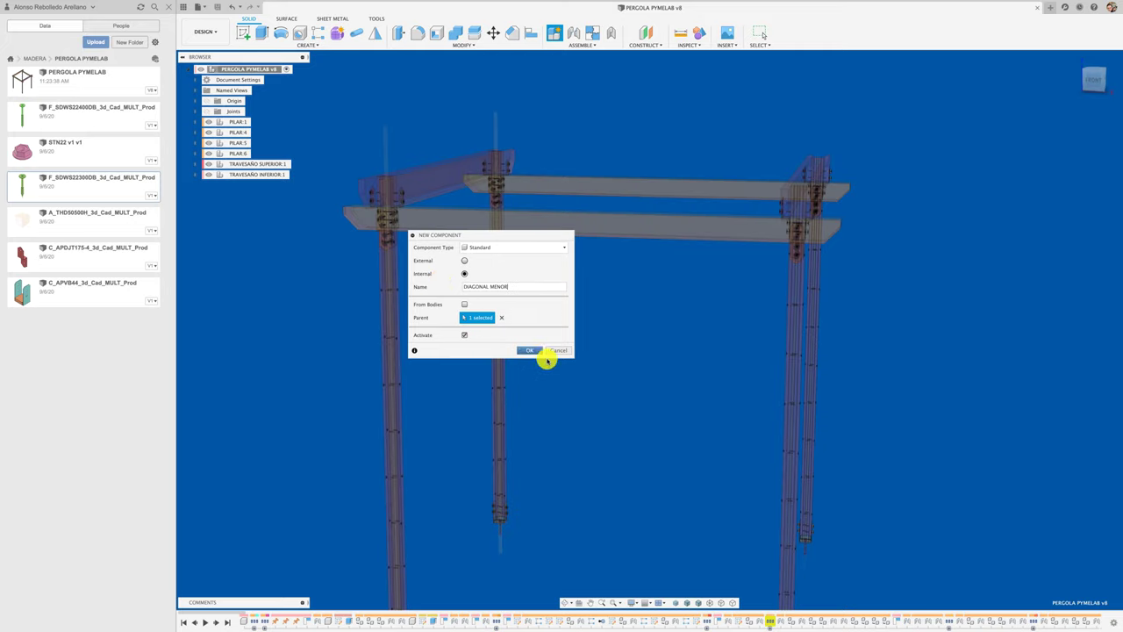
Step: Add a D.MENOR sub-component inside DIAGONAL MENOR
right_click(269, 185)
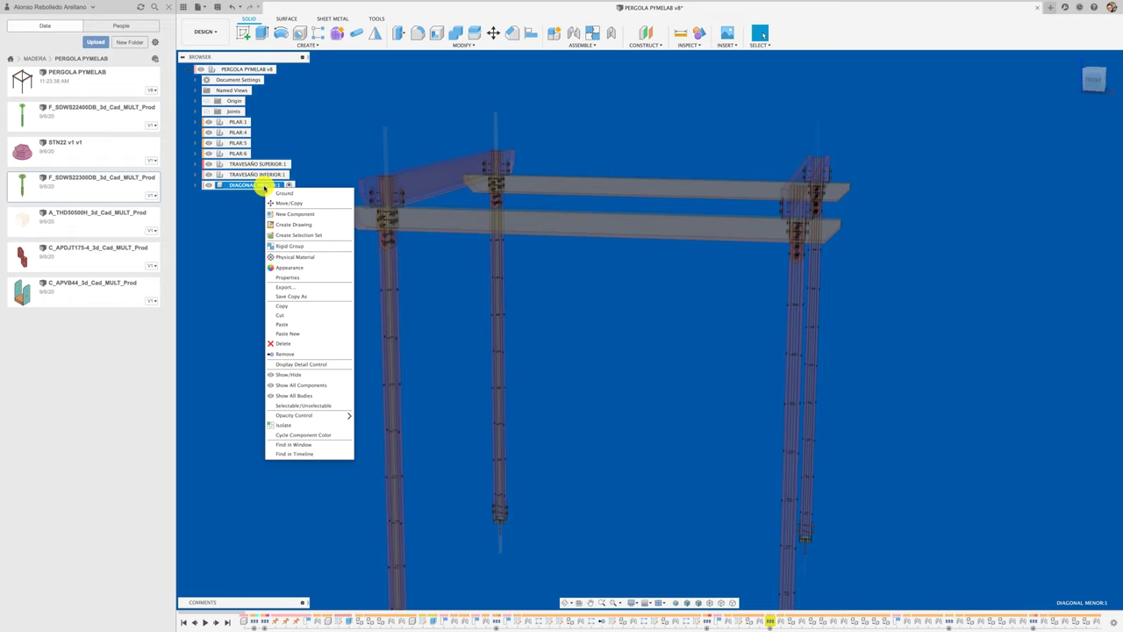
click(290, 214)
text(D.MENOR)
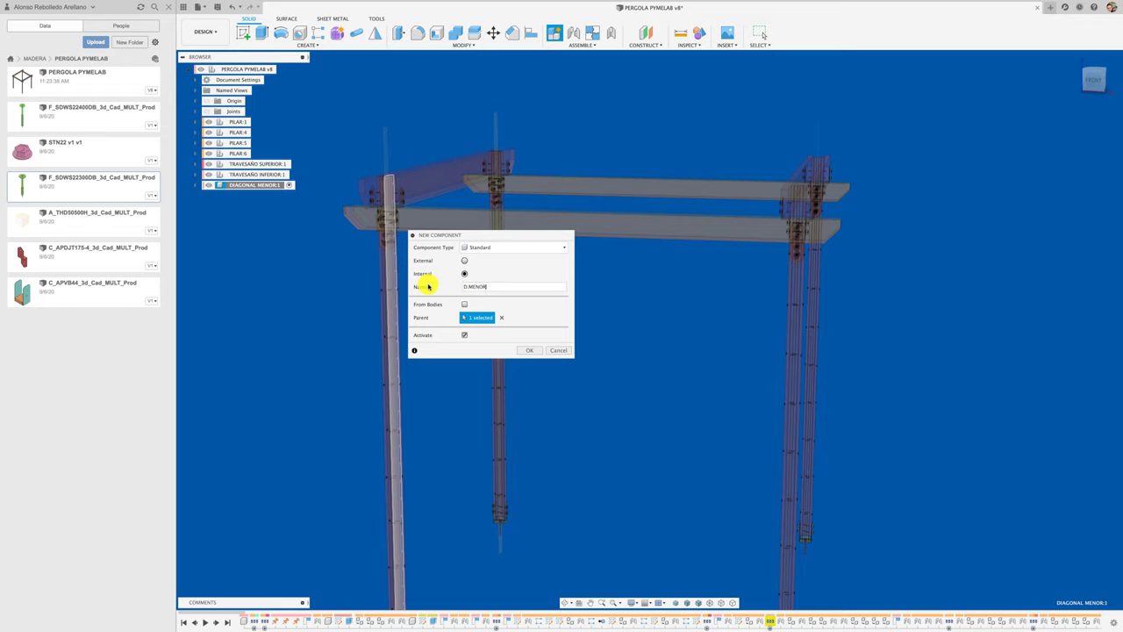
click(530, 351)
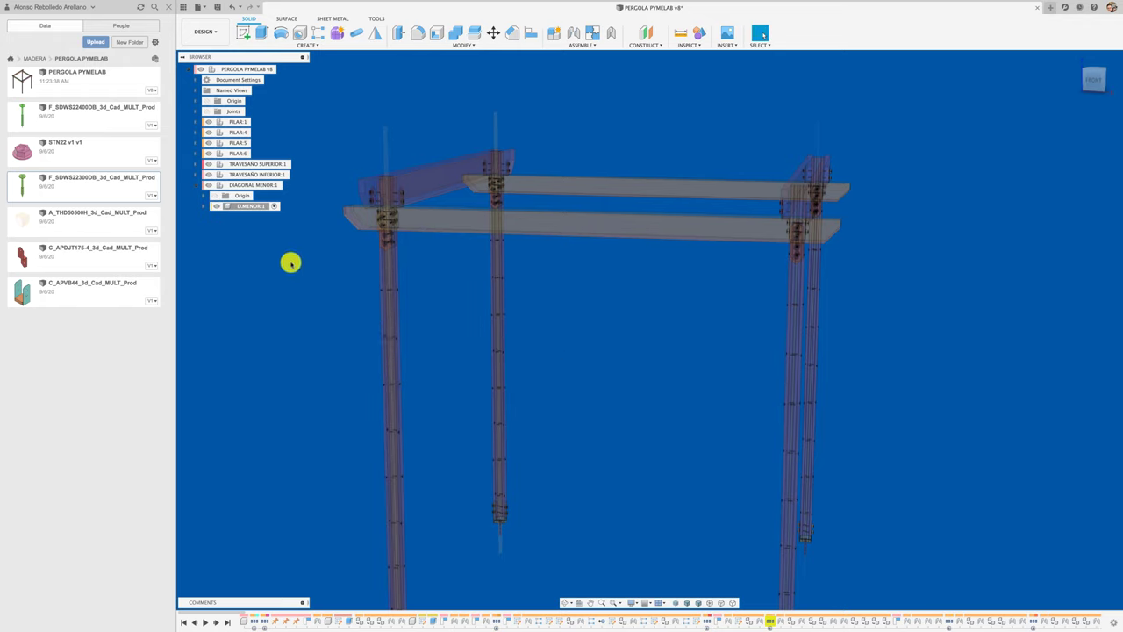
Step: Start a sketch on the pillar face, viewed from the front and centred on the left pillar and beam
click(244, 32)
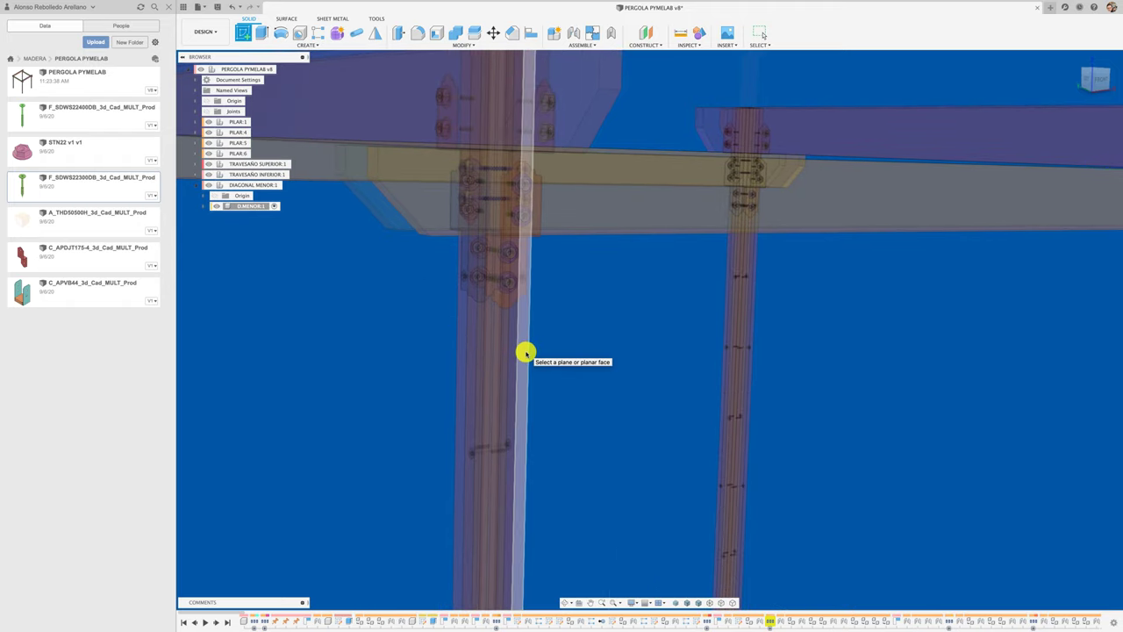
click(525, 353)
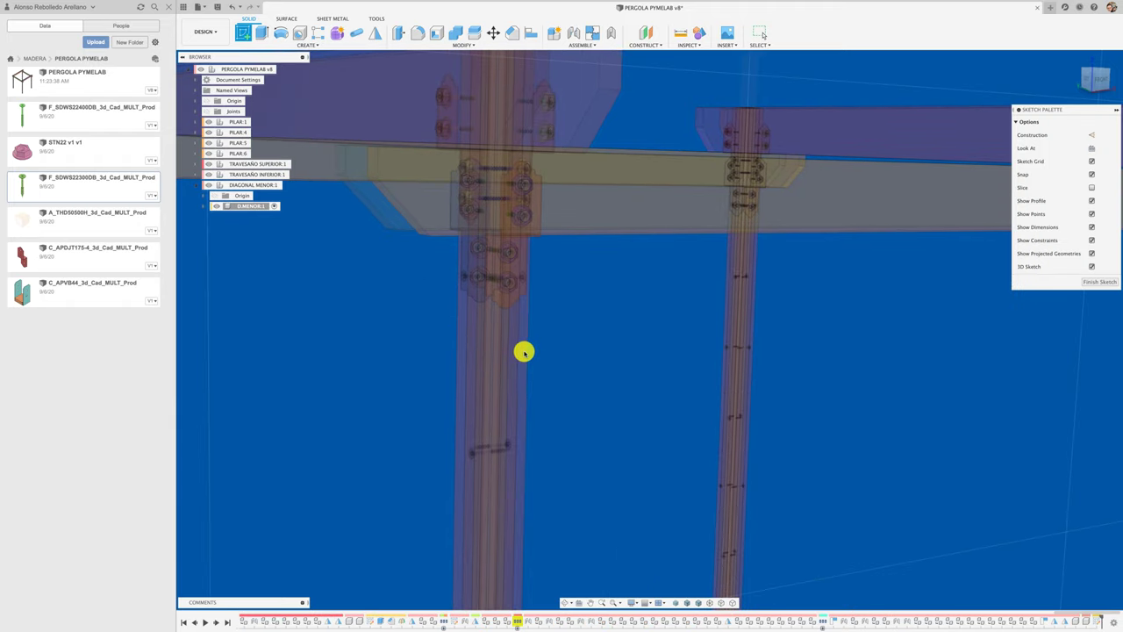
click(1104, 81)
scroll(571, 299, down, 3)
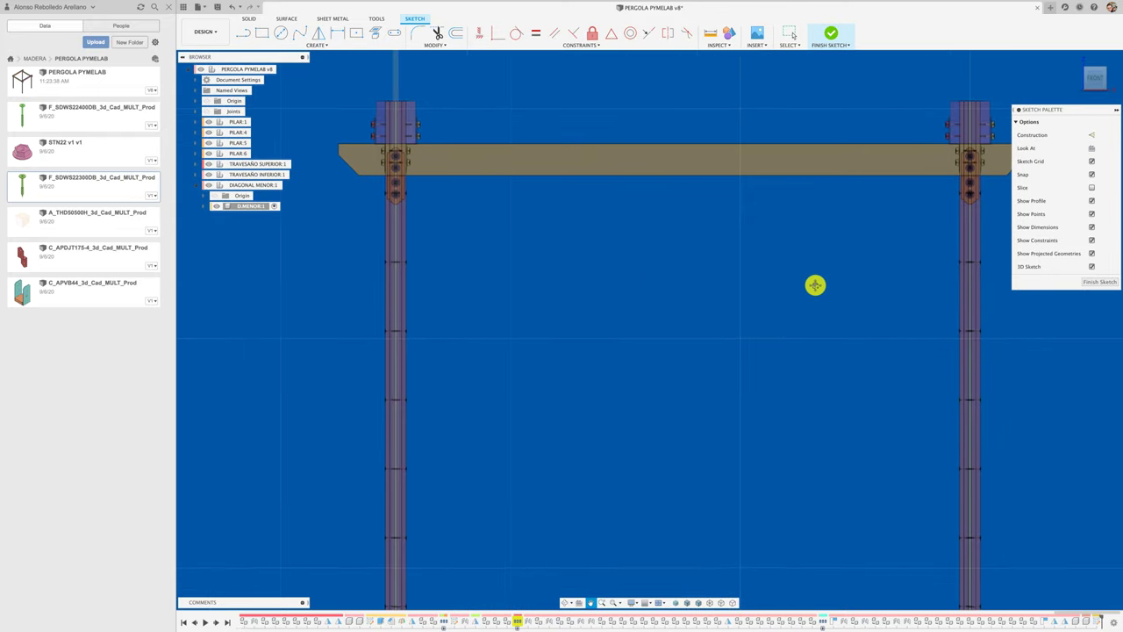
scroll(573, 286, up, 3)
mouse_move(1092, 79)
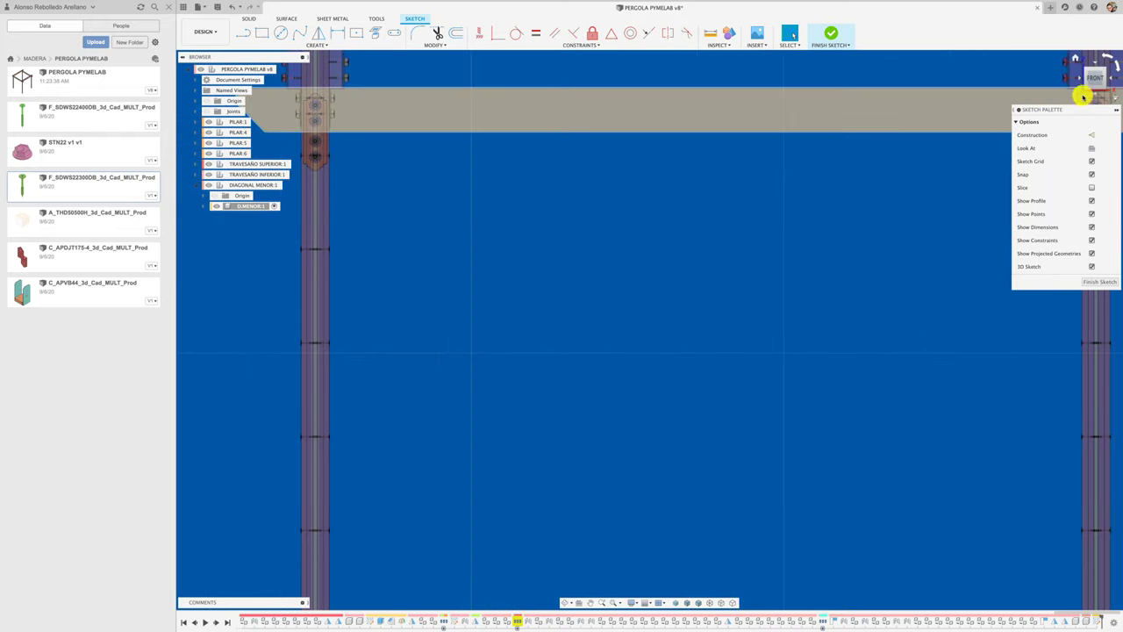
middle_drag(436, 249, 524, 293)
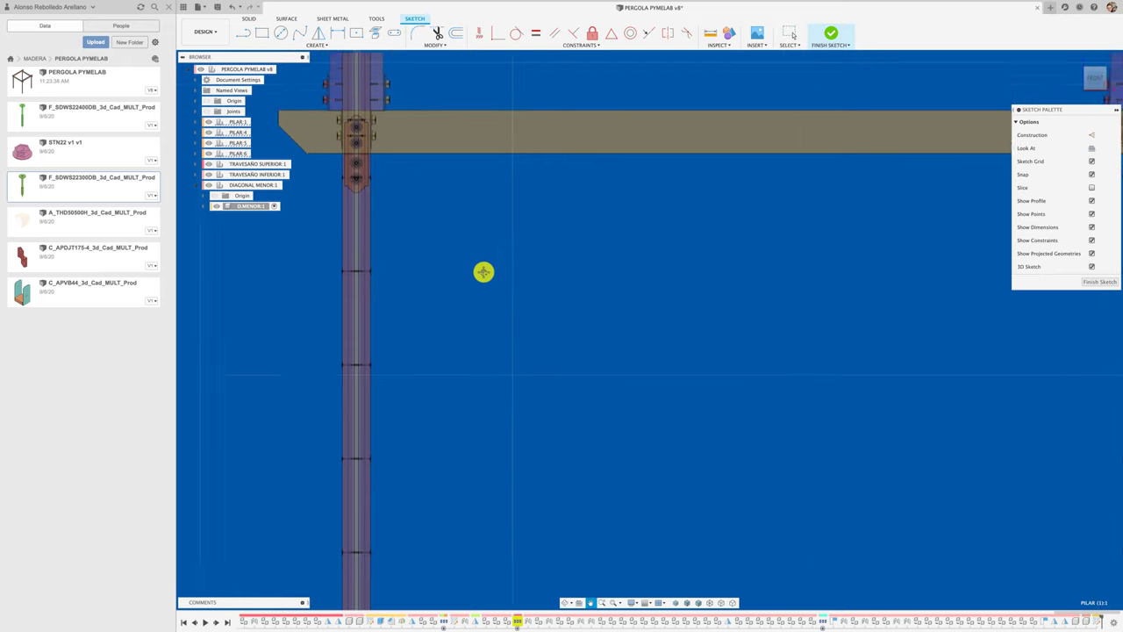
Step: Draw the diagonal brace line from the pillar to the beam, then select it for dimensioning
click(243, 32)
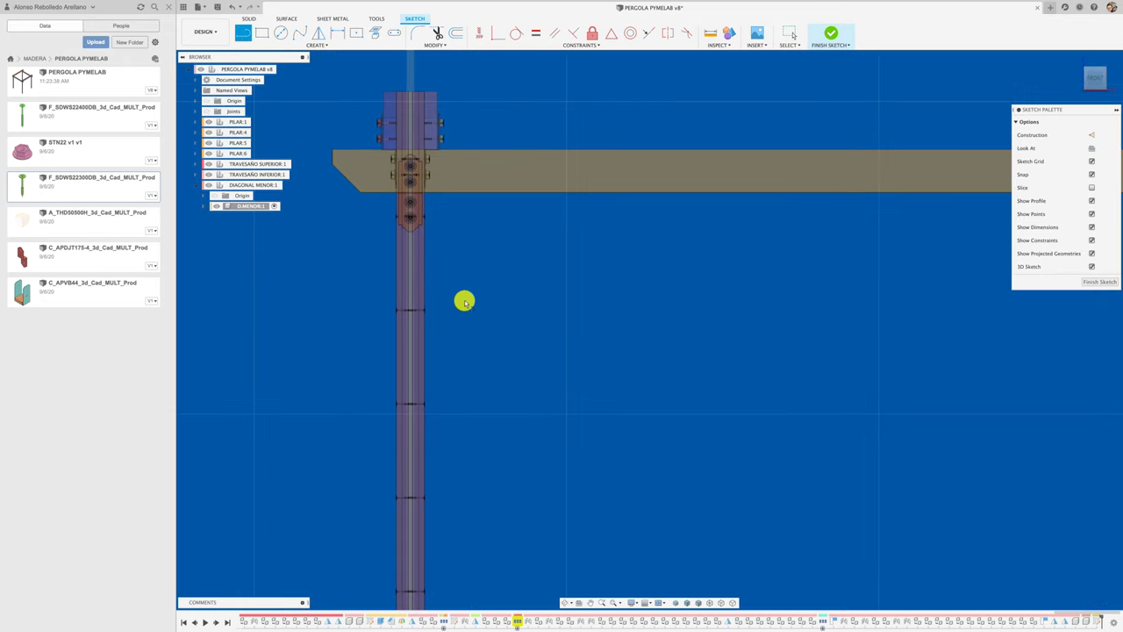
click(424, 344)
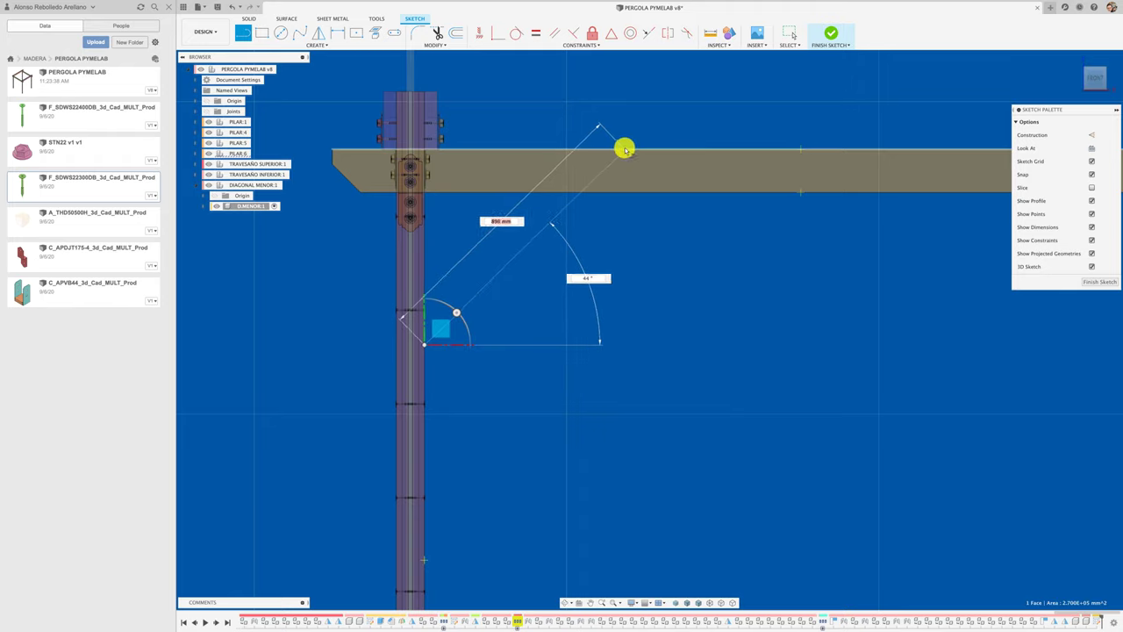
key(Escape)
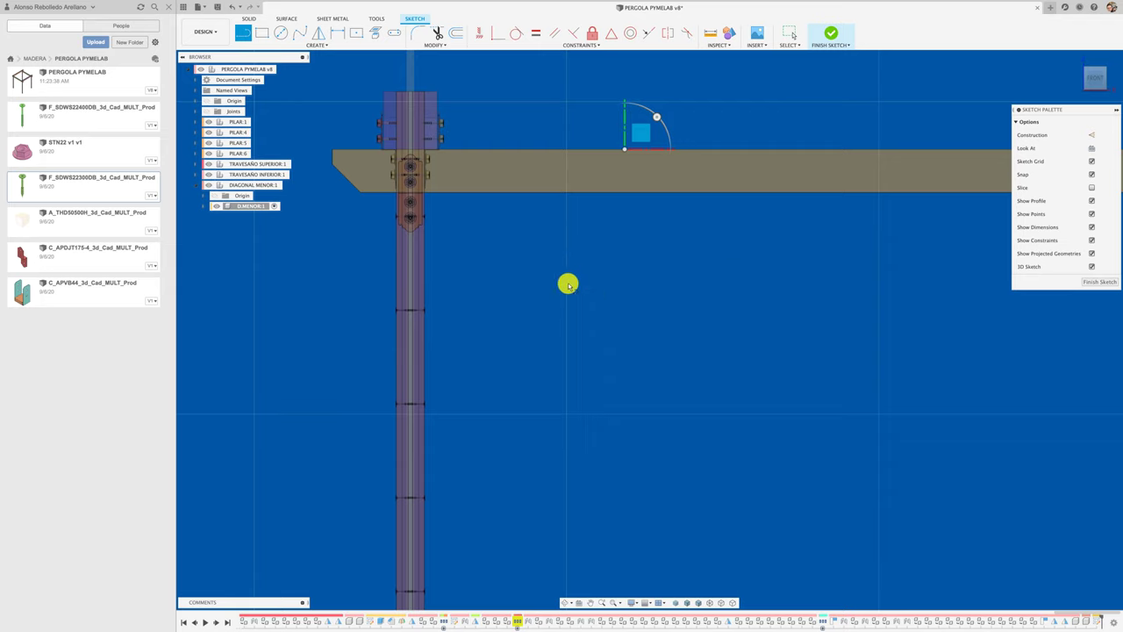
click(636, 603)
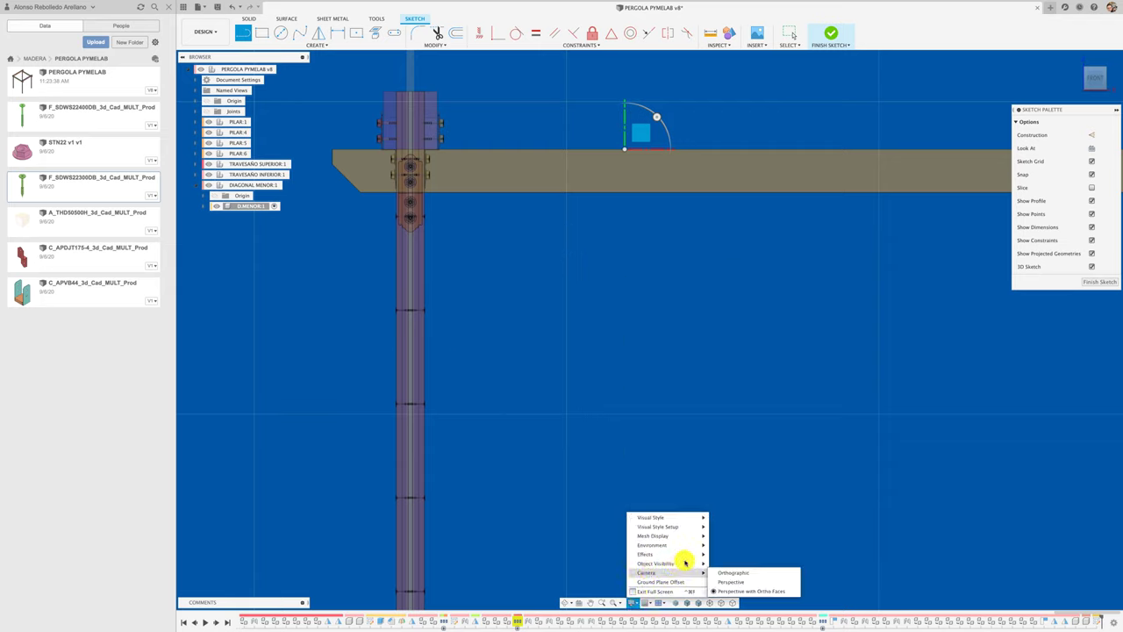
mouse_move(664, 563)
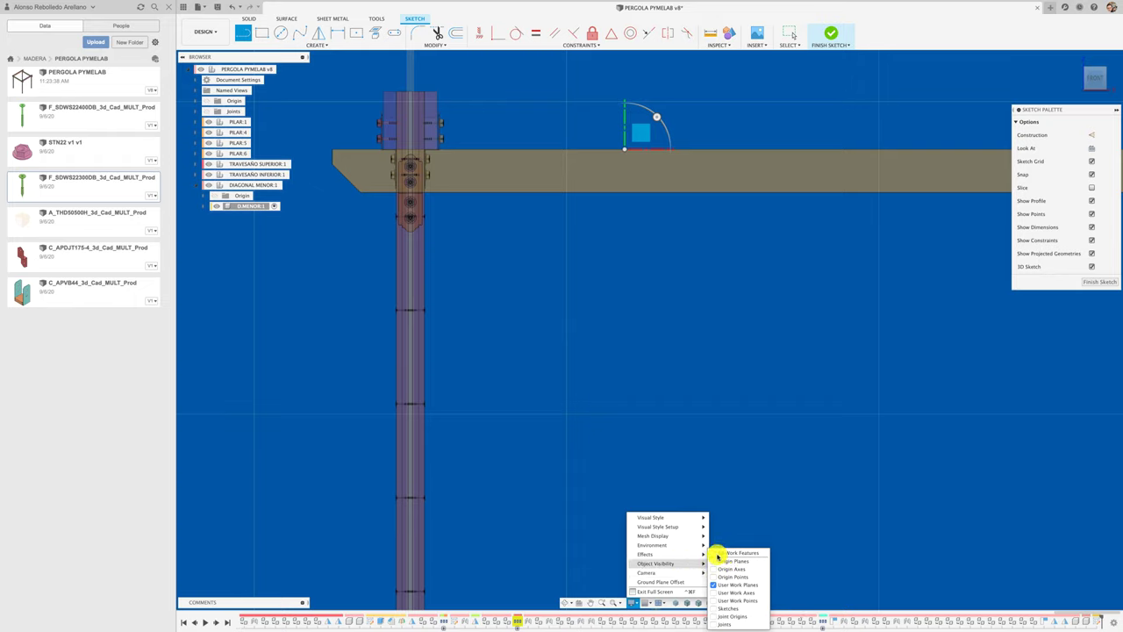
click(713, 554)
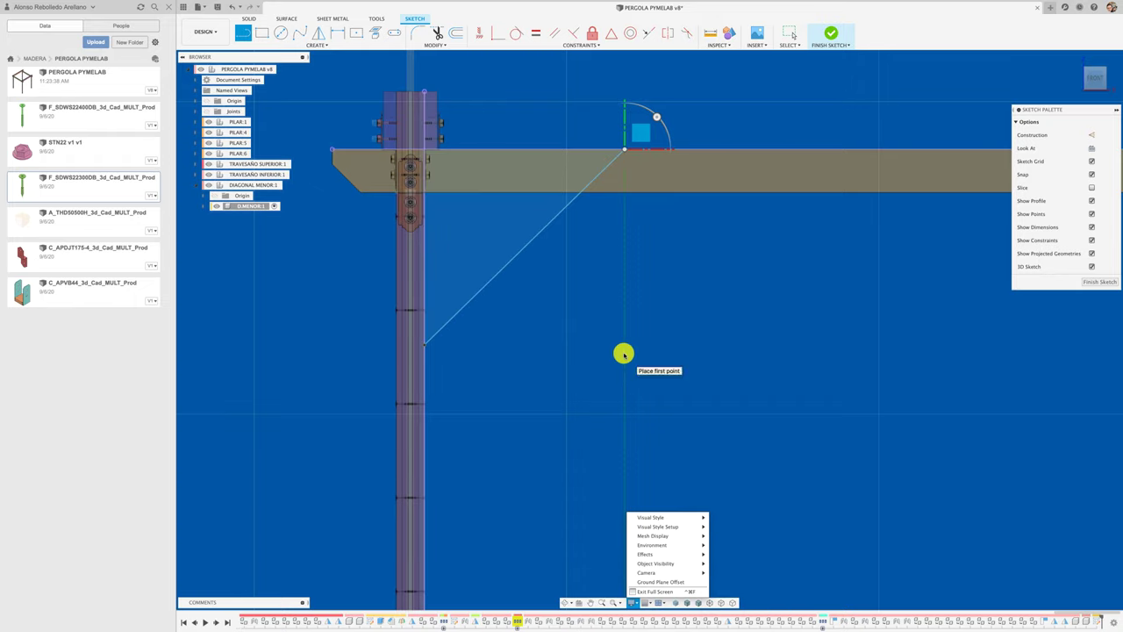
key(Escape)
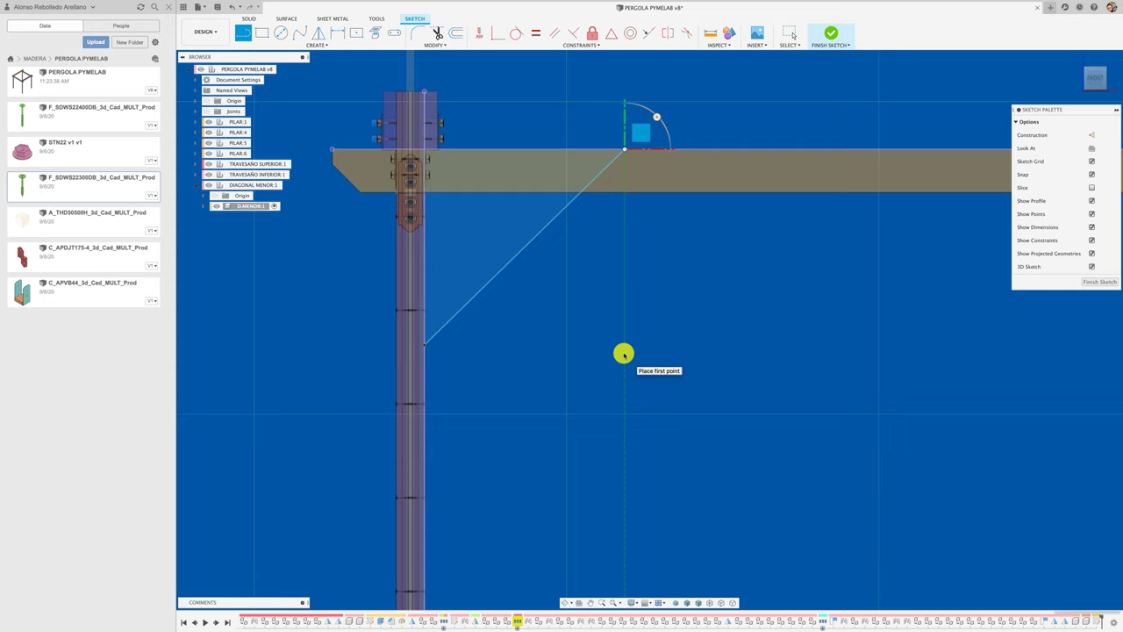
key(d)
click(509, 264)
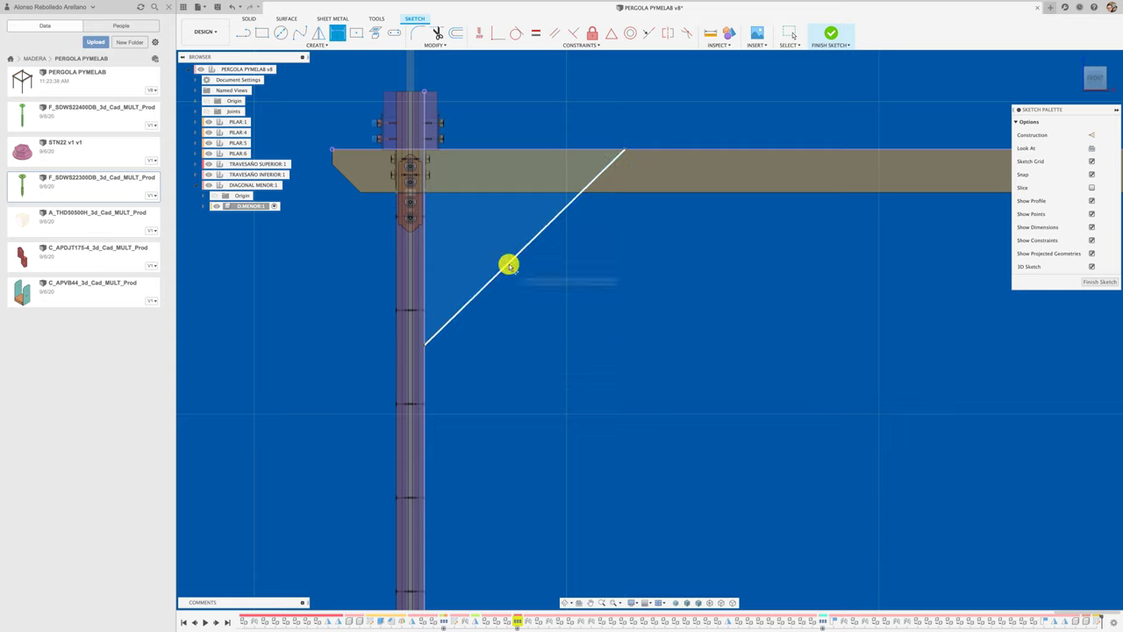
Step: Dimension the diagonal line to 900 mm and set a 45° angle to the pillar edge
click(543, 286)
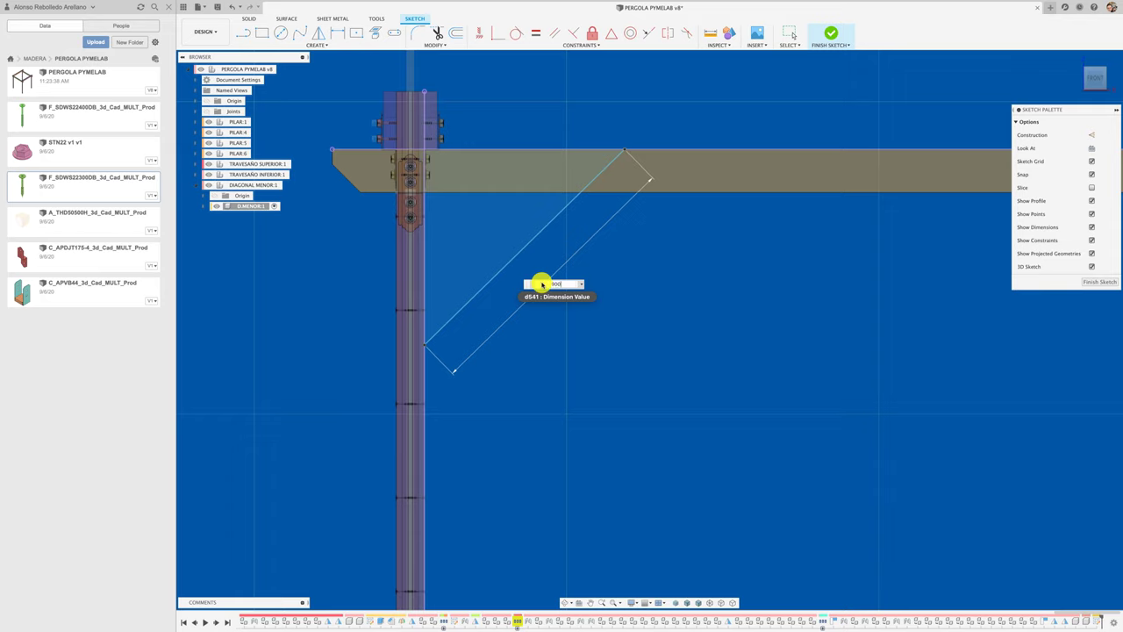
key(Return)
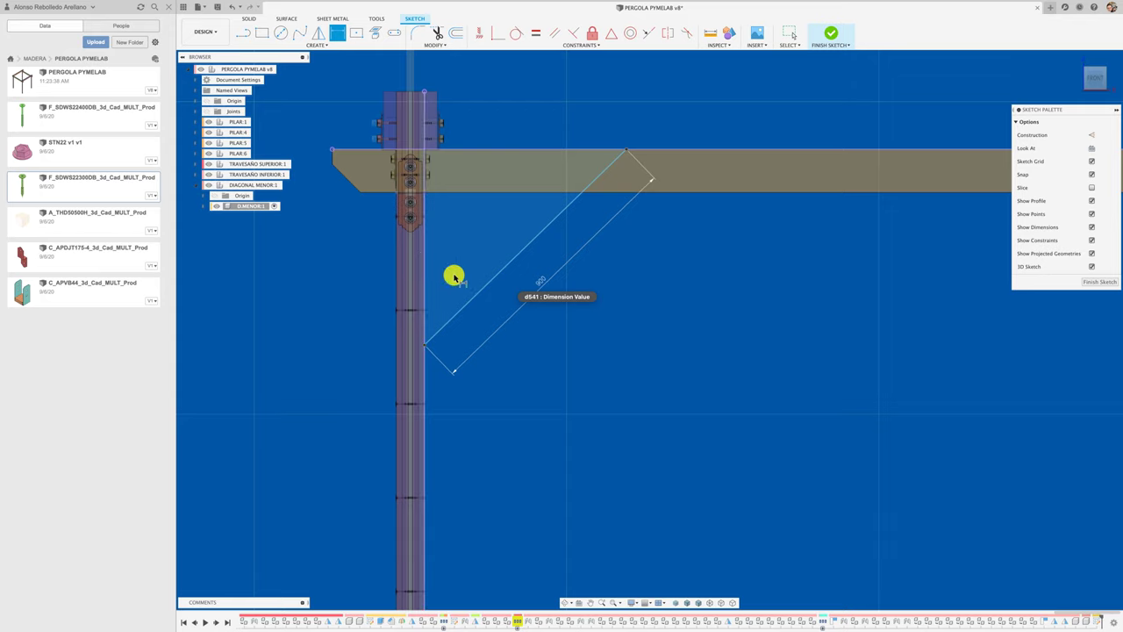
click(467, 288)
click(426, 276)
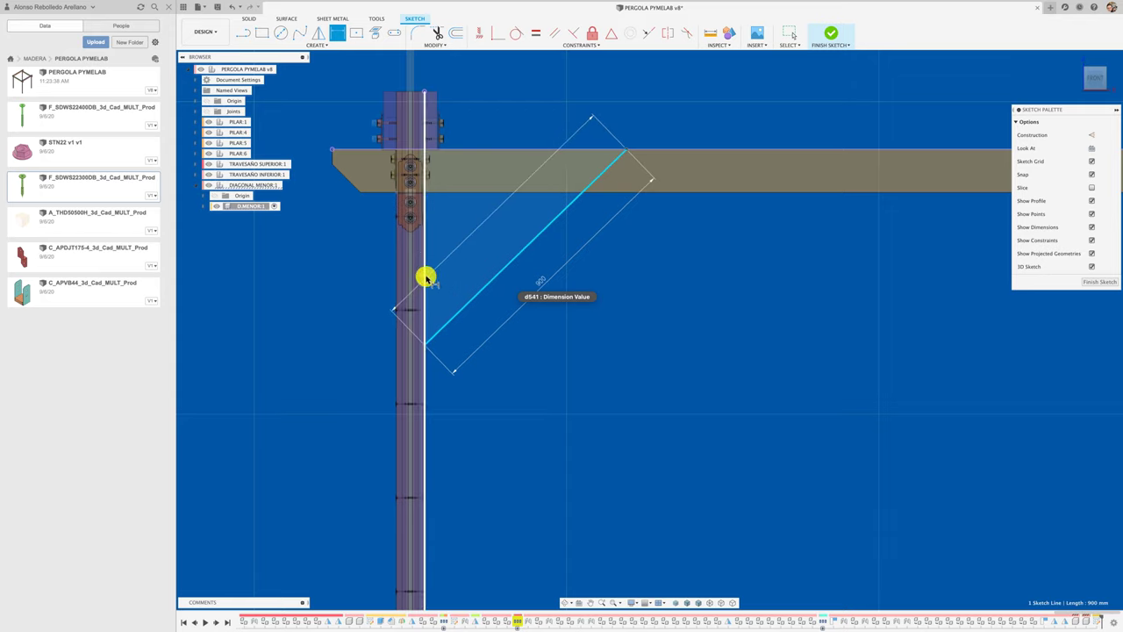
click(454, 268)
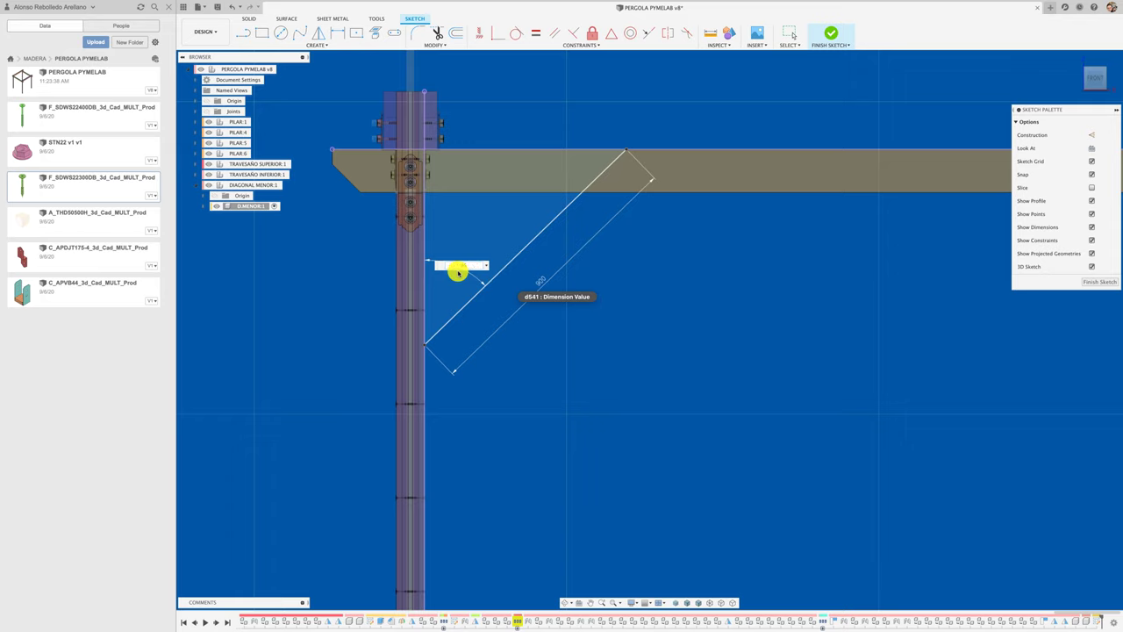
key(Return)
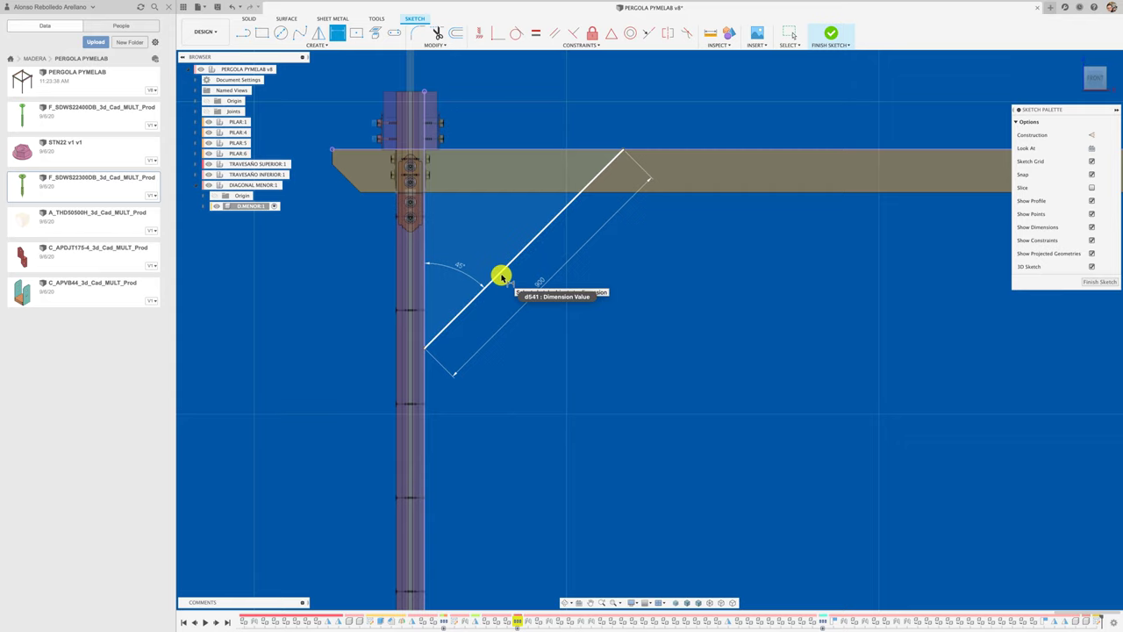
Step: Offset the diagonal line by 90 mm to give the brace its width
click(457, 42)
click(532, 242)
text(-90)
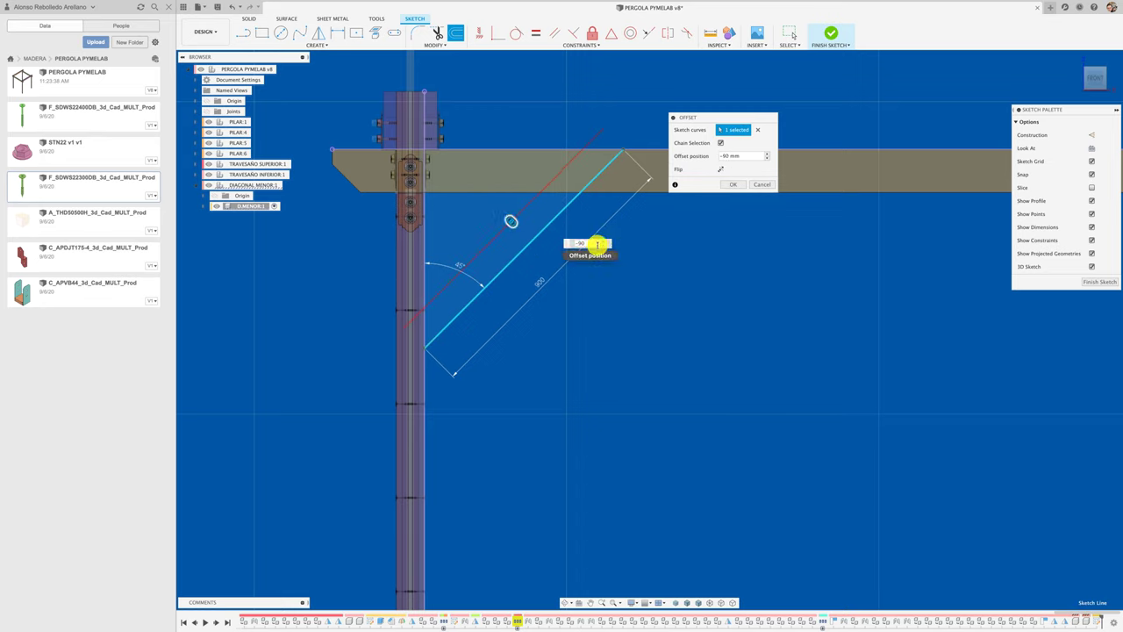
click(733, 184)
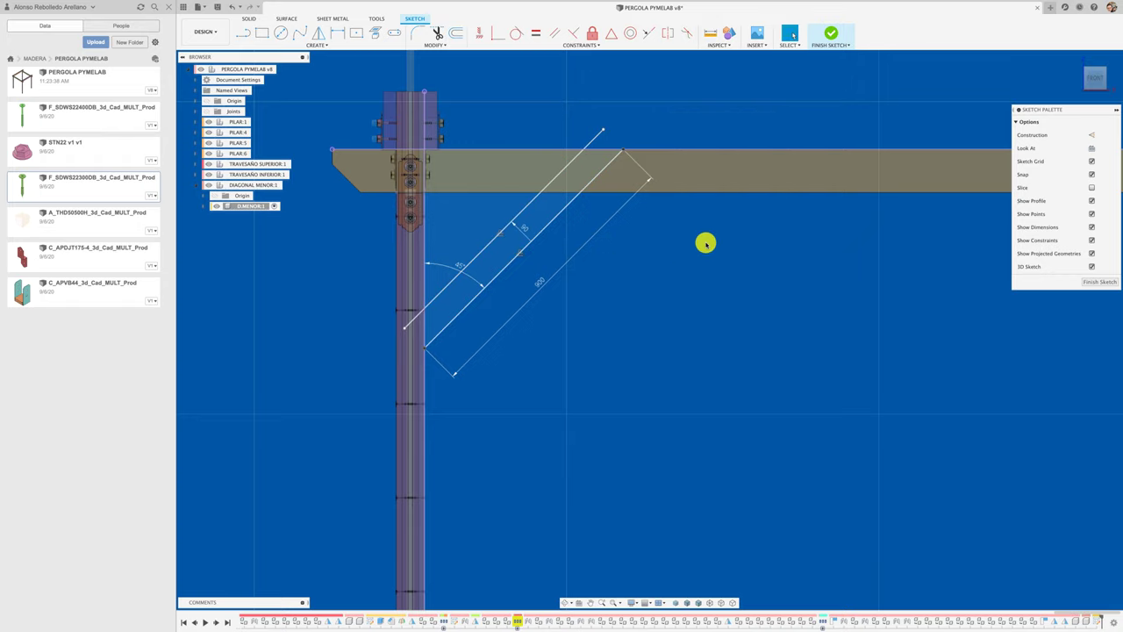
Step: Draw the short closing lines at the beam end and along the post end of the brace
click(622, 149)
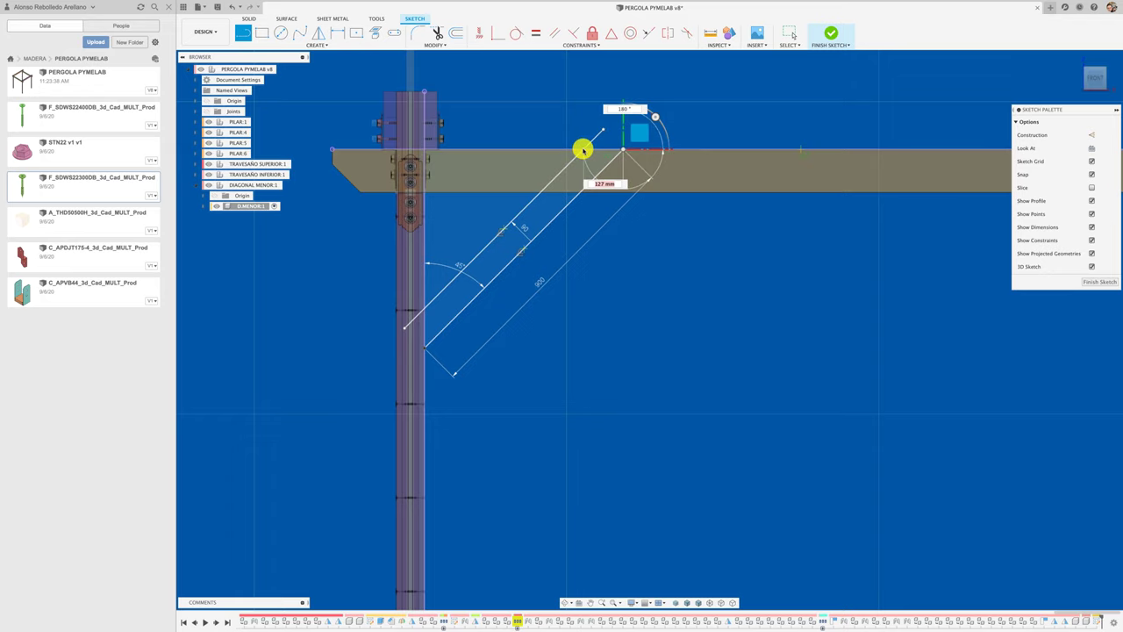
click(610, 185)
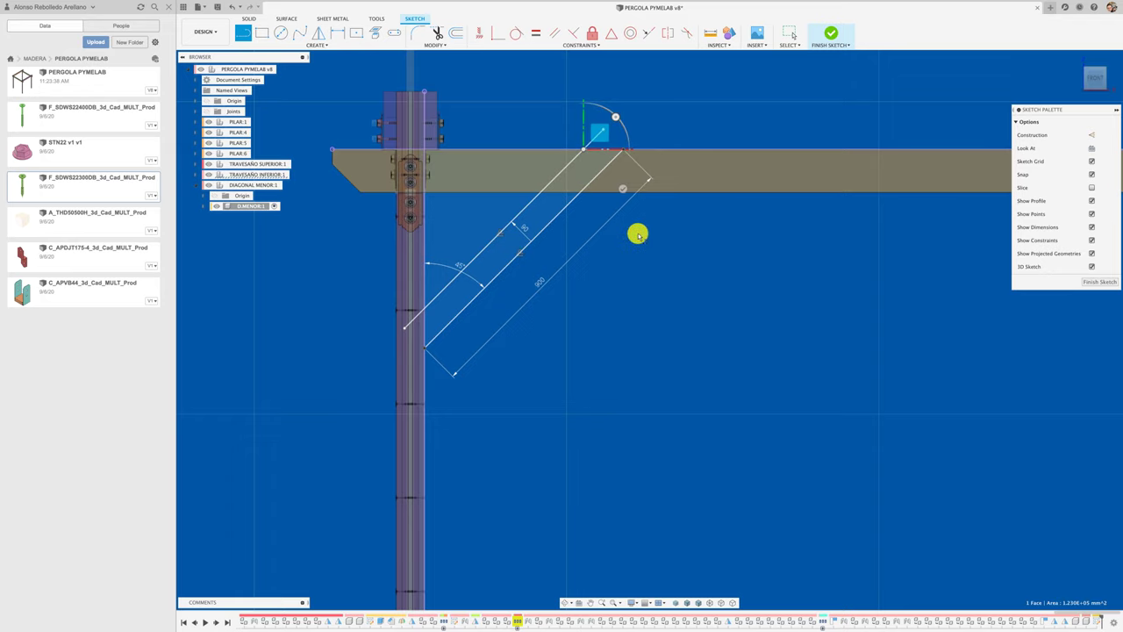
click(424, 348)
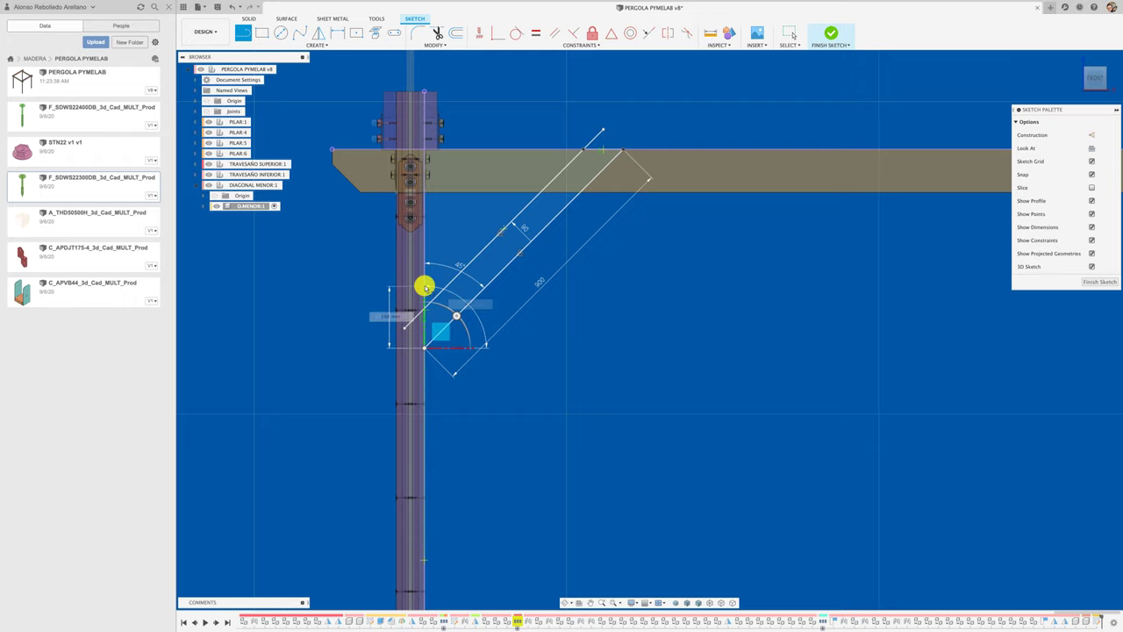
click(427, 289)
key(Escape)
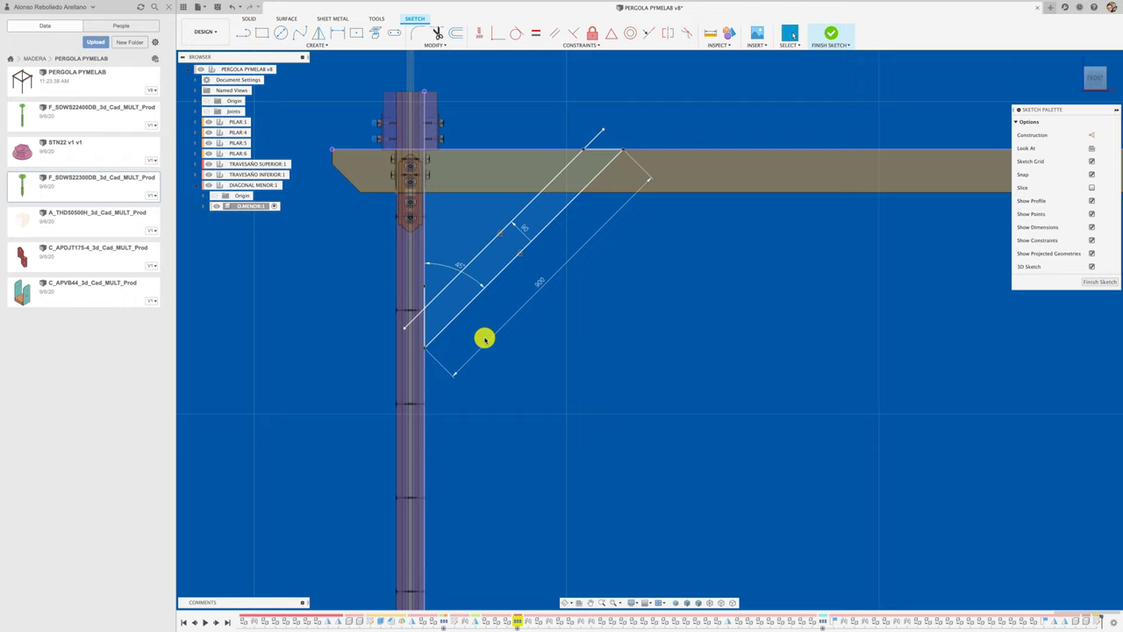
Step: Trim the diagonal overshoot past the post and the excess segment along the beam top
scroll(421, 328, up, 2)
scroll(413, 316, up, 2)
scroll(430, 307, up, 2)
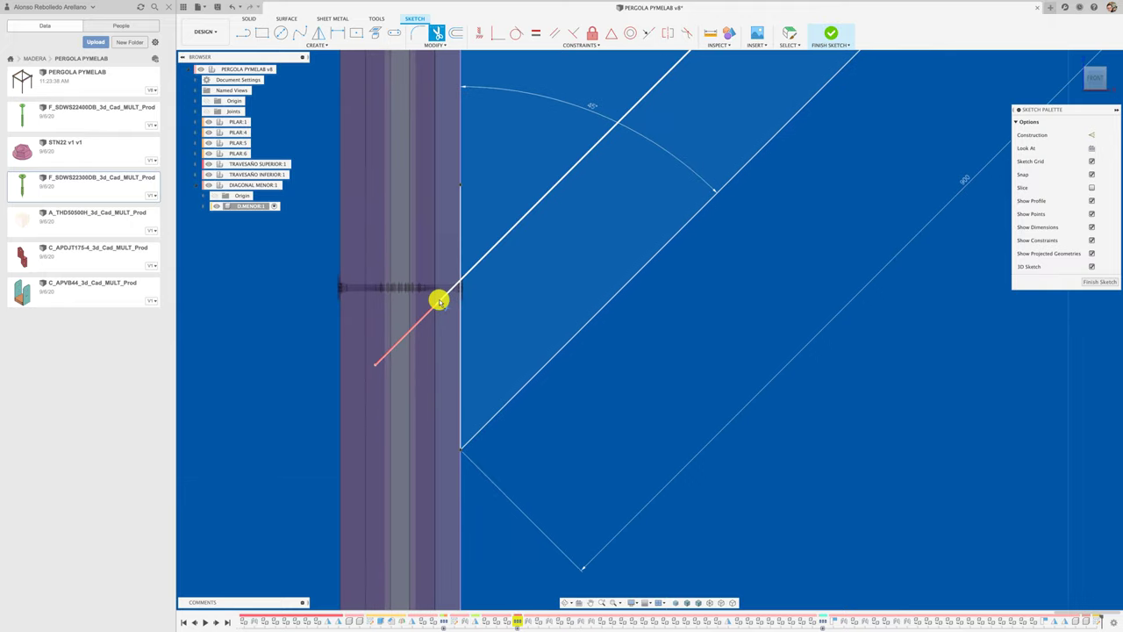
click(441, 300)
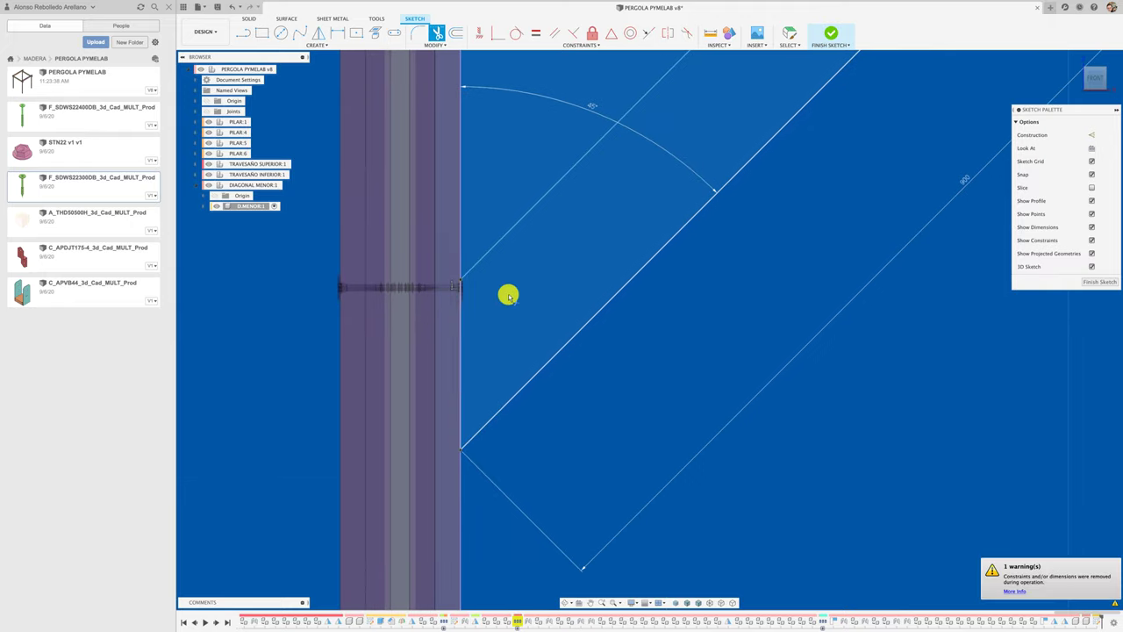
scroll(508, 294, down, 3)
scroll(669, 255, down, 1)
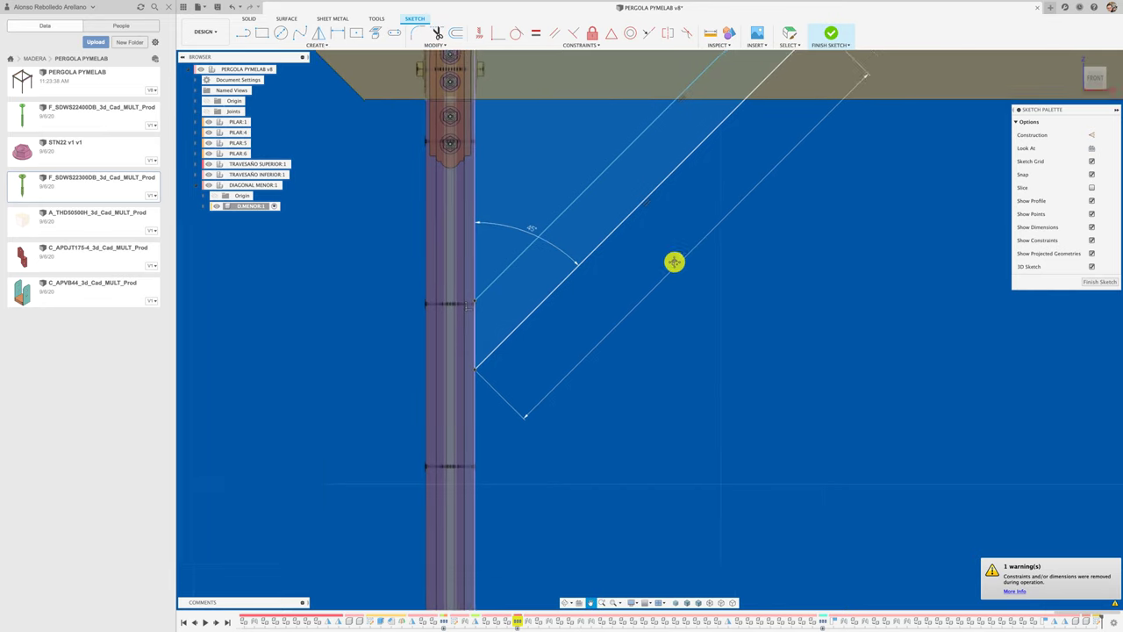
middle_drag(672, 260, 497, 335)
scroll(498, 335, up, 3)
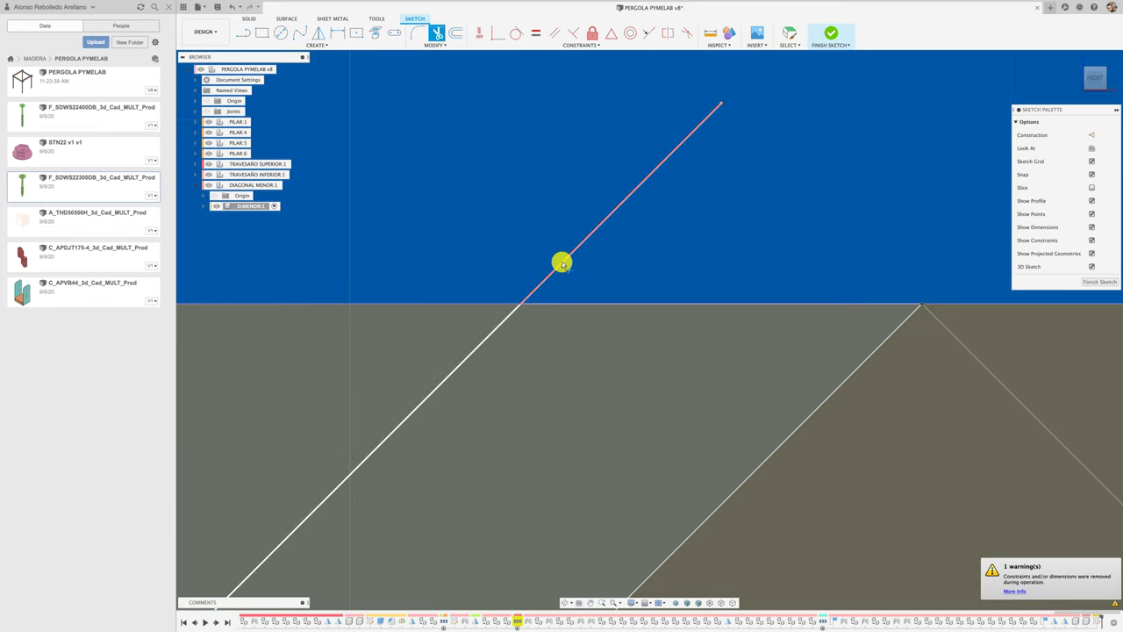
scroll(596, 264, down, 2)
scroll(597, 264, down, 2)
scroll(596, 264, down, 1)
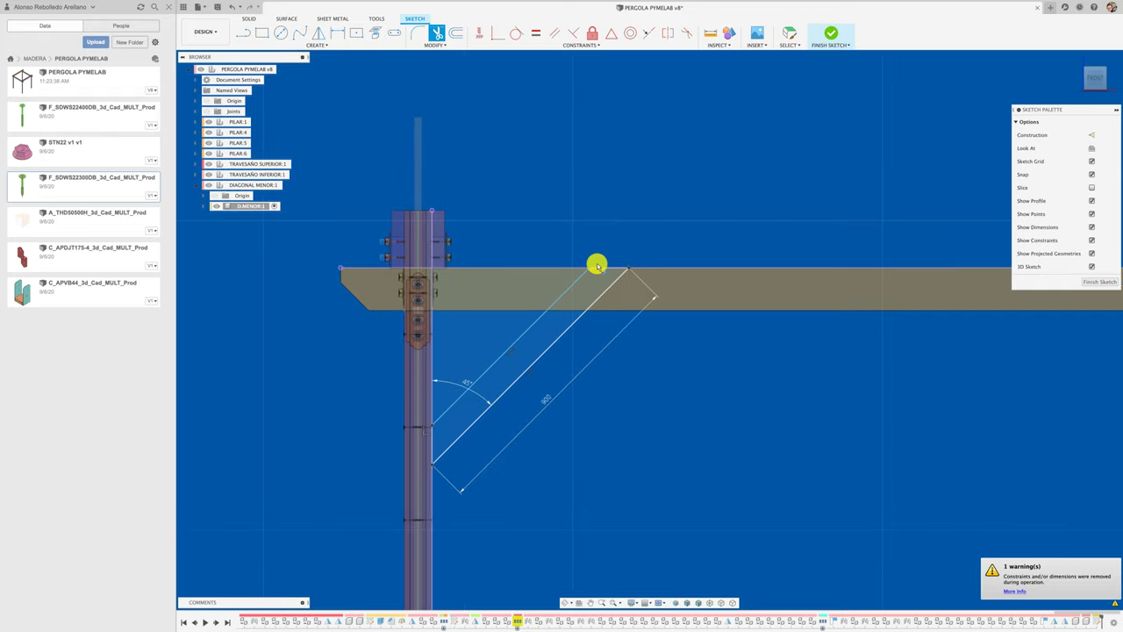
click(596, 264)
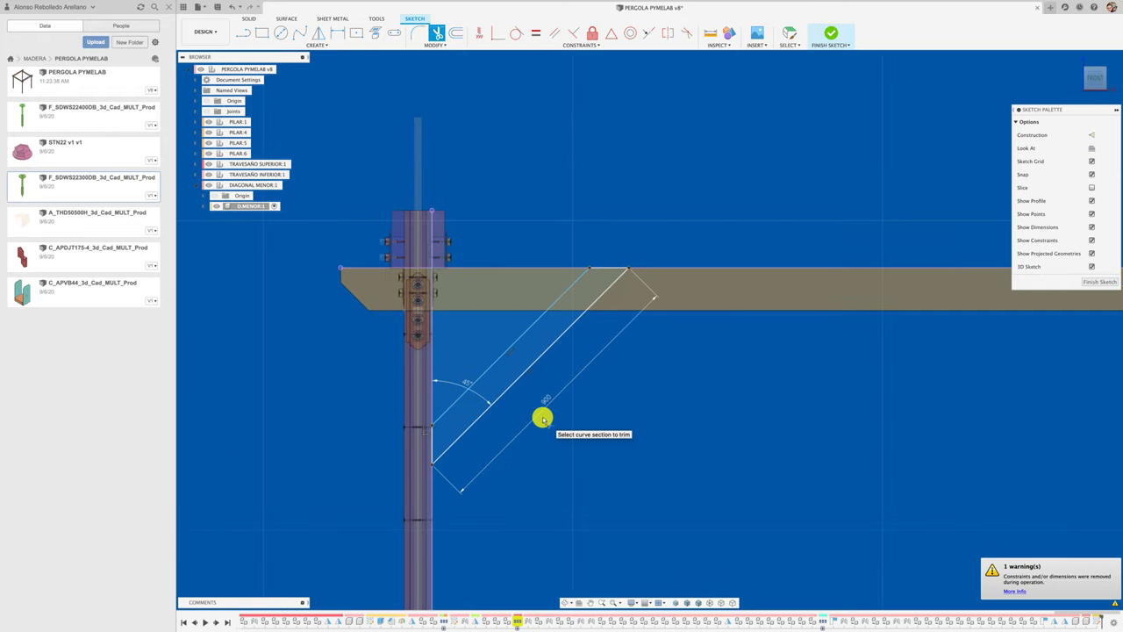
Step: Return to the home 3D view and zoom in on the trimmed brace outline
key(F6)
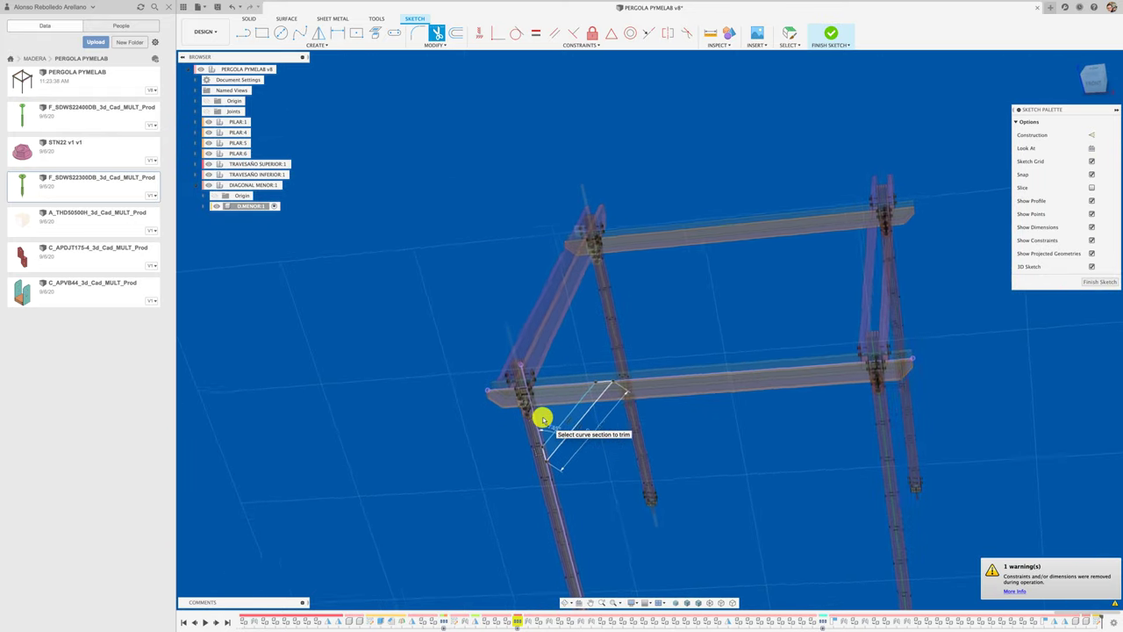
scroll(542, 419, up, 3)
scroll(543, 419, up, 3)
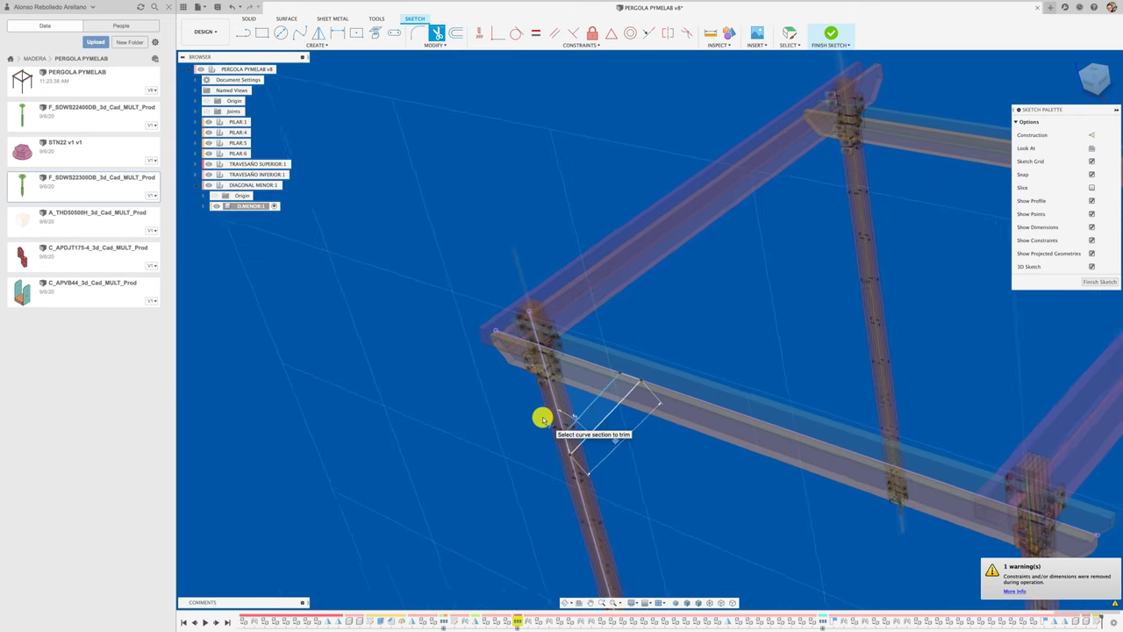
scroll(543, 419, up, 3)
scroll(542, 420, up, 2)
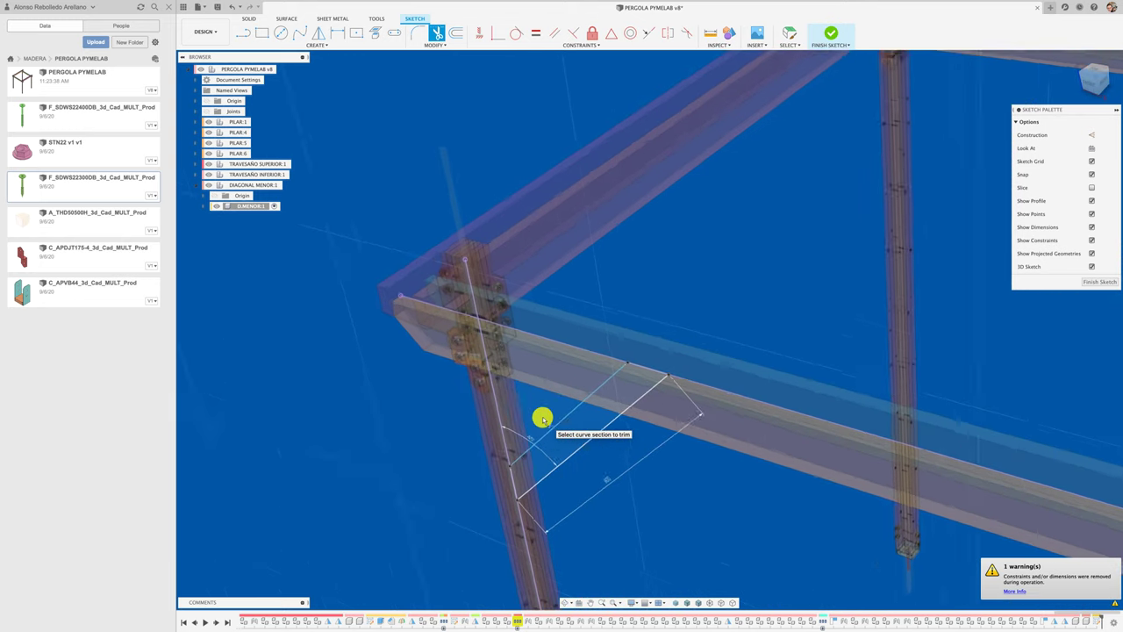
scroll(542, 419, up, 3)
scroll(542, 419, up, 2)
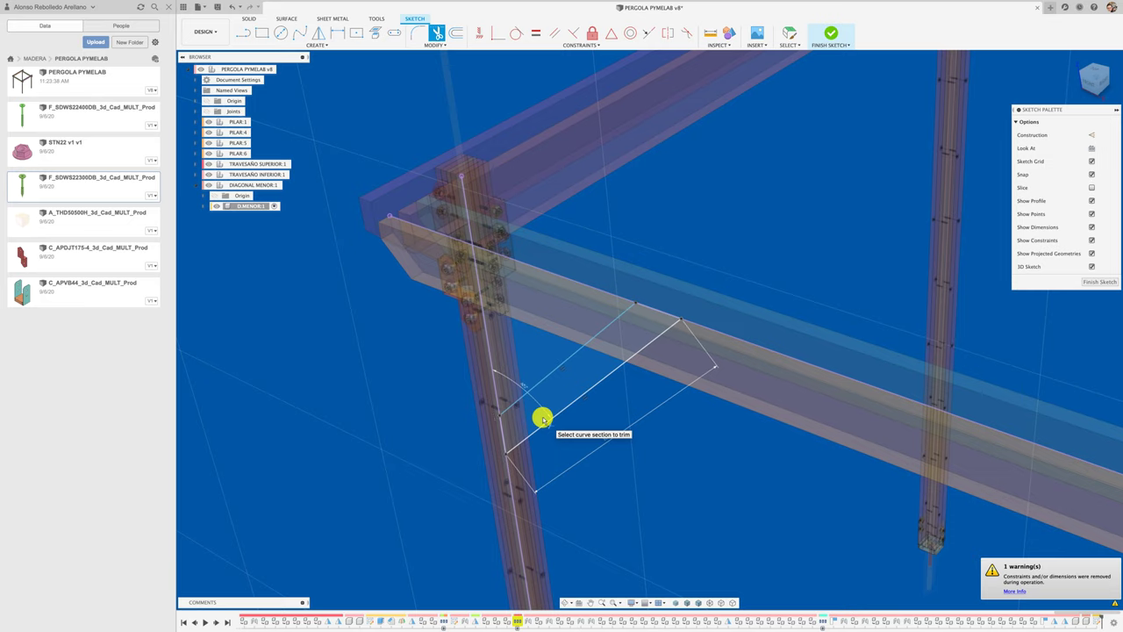
Step: Extrude the brace outline -90 mm into a new solid D.MENOR body
key(e)
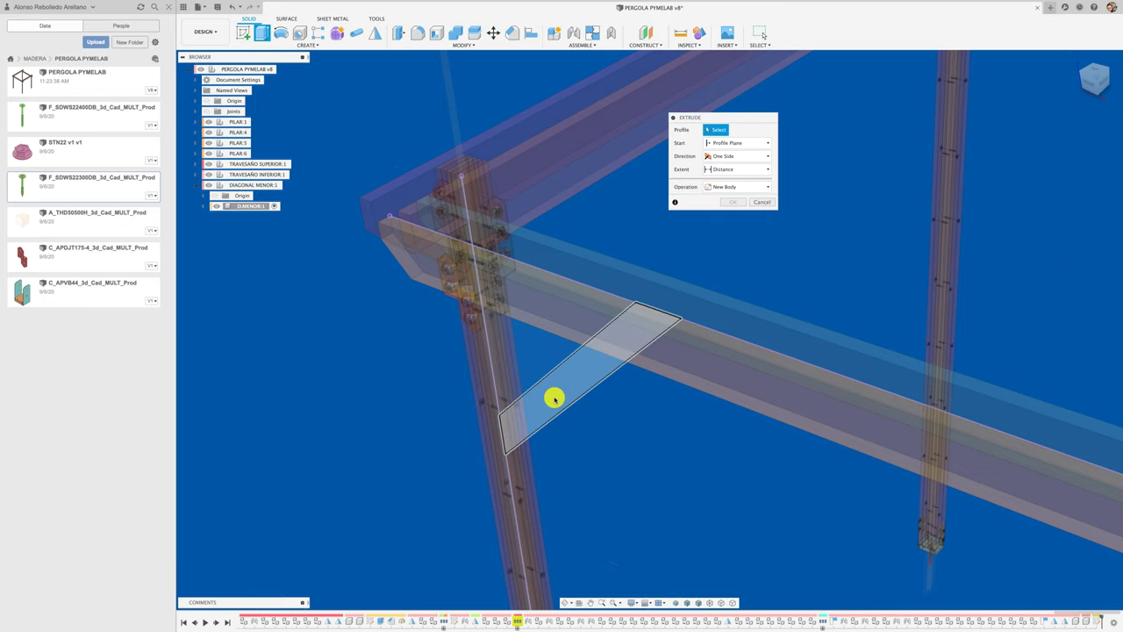
click(553, 396)
drag(582, 401, 587, 394)
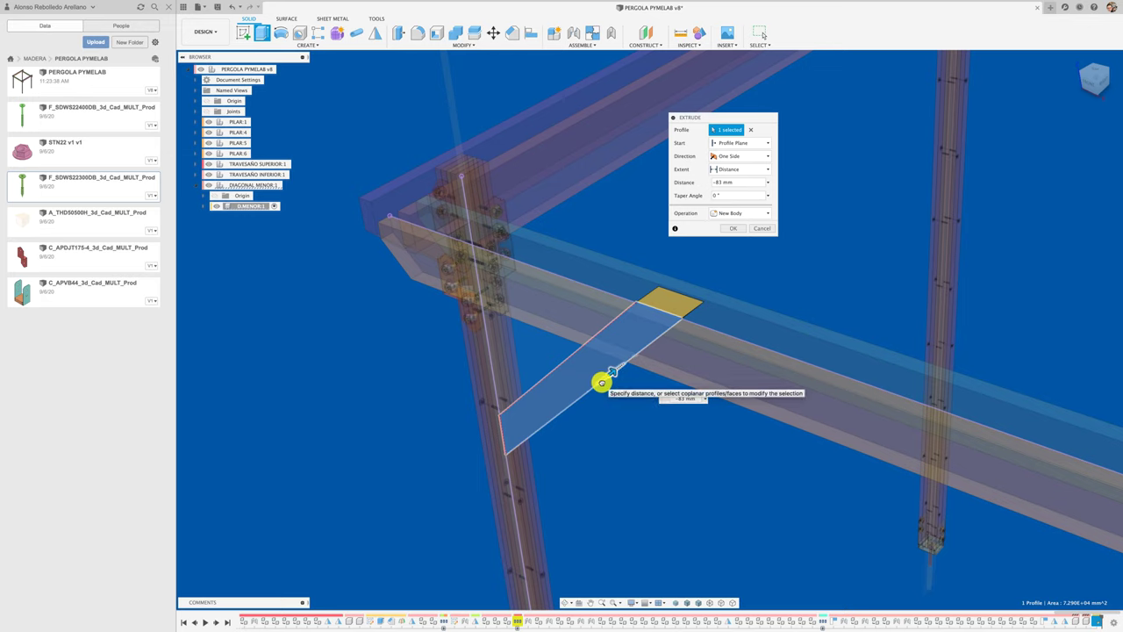
drag(601, 384, 605, 393)
shift+middle_drag(655, 419, 733, 230)
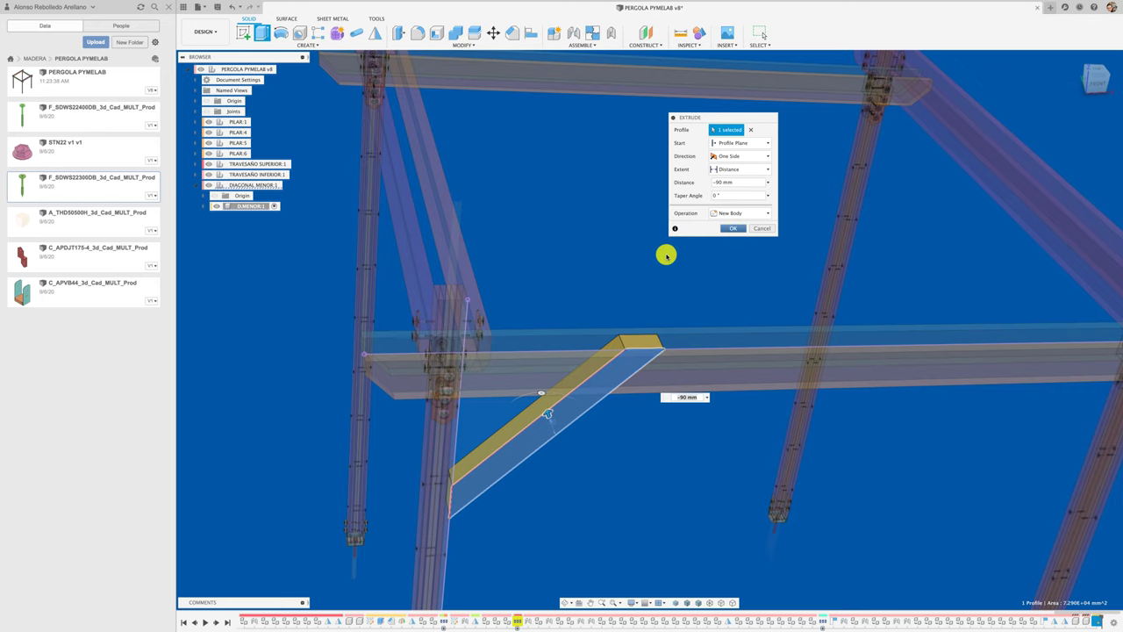
key(Return)
scroll(652, 261, down, 3)
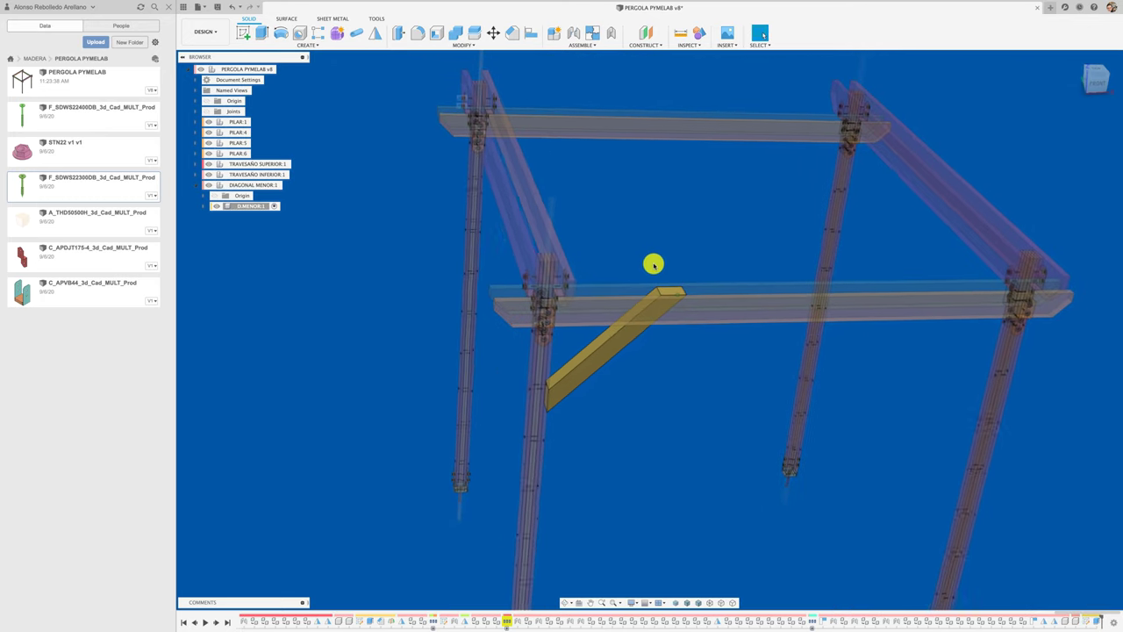
scroll(640, 270, down, 2)
Step: Activate PERGOLA PYMELAB, orbit around the new brace, and finish in the Front view
mouse_move(636, 276)
shift+middle_down()
mouse_move(423, 301)
mouse_move(374, 262)
mouse_move(321, 143)
shift+middle_up()
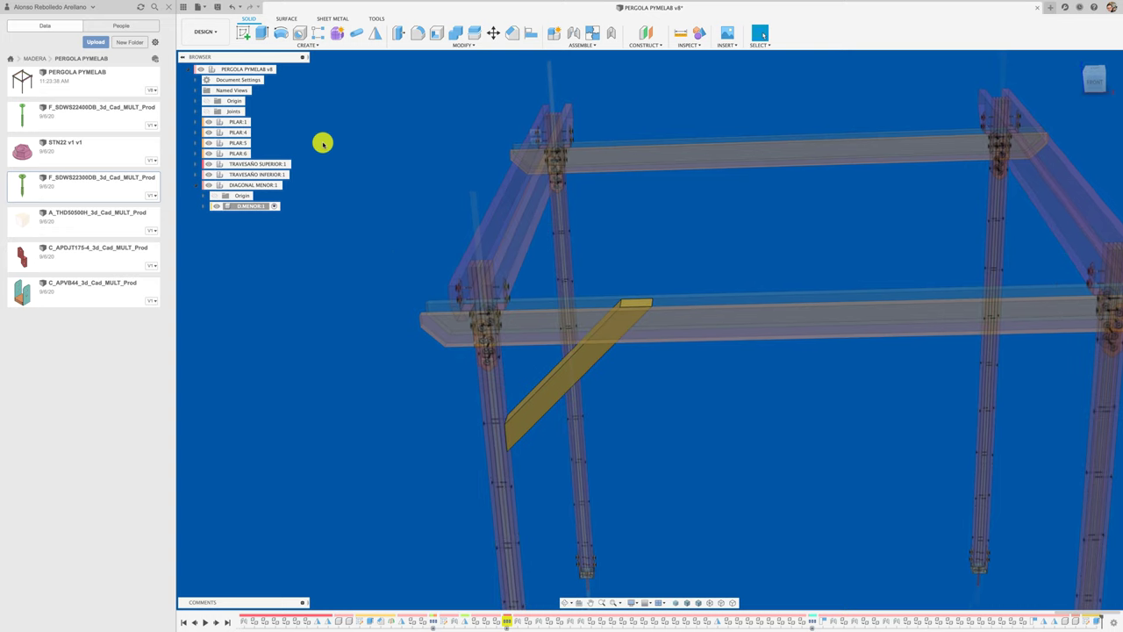
click(271, 69)
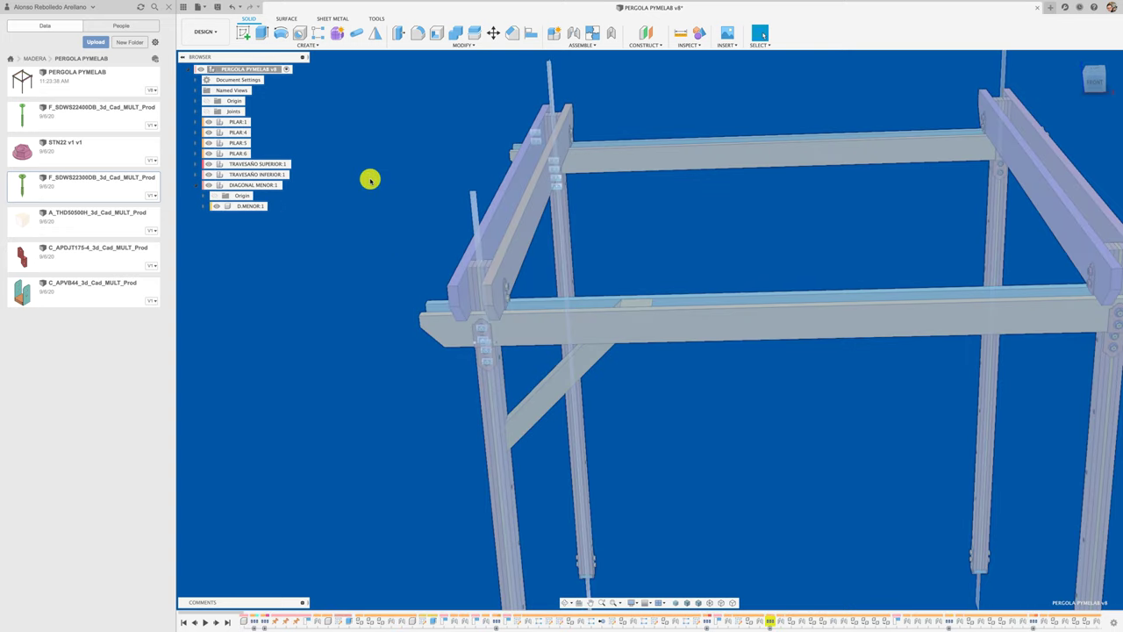
shift+middle_drag(370, 180, 371, 183)
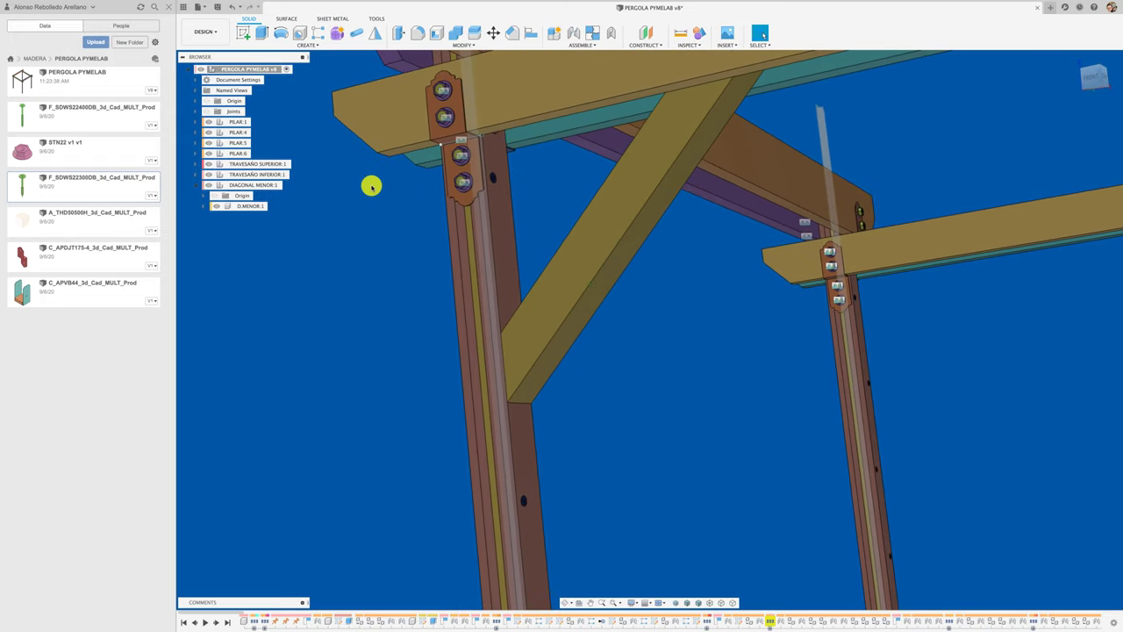
mouse_move(521, 343)
shift+middle_down()
mouse_move(554, 341)
mouse_move(556, 356)
mouse_move(421, 334)
mouse_move(441, 319)
mouse_move(757, 262)
shift+middle_up()
click(1095, 78)
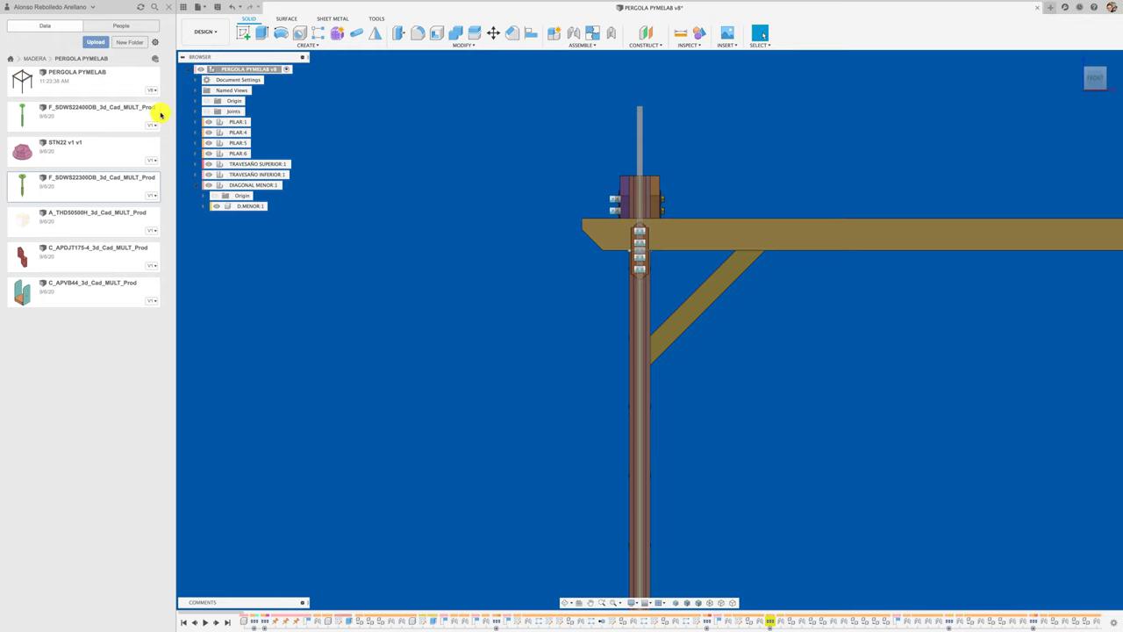
Step: Go from All Projects into VRG and open the PERGOLA PRUEBA 1 folder
click(13, 58)
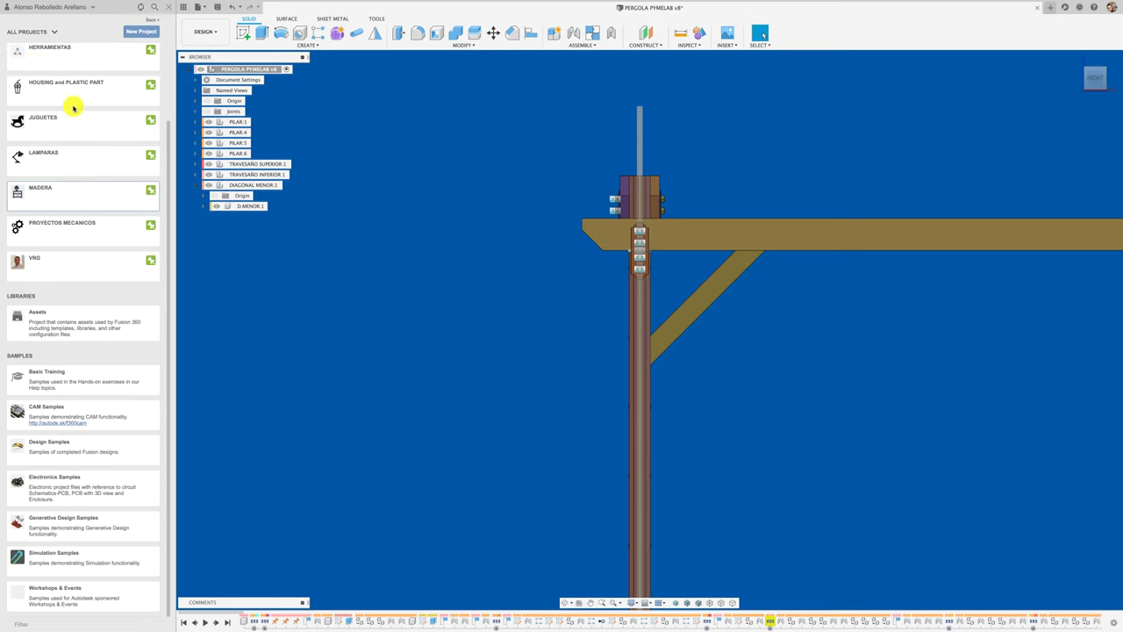
click(64, 270)
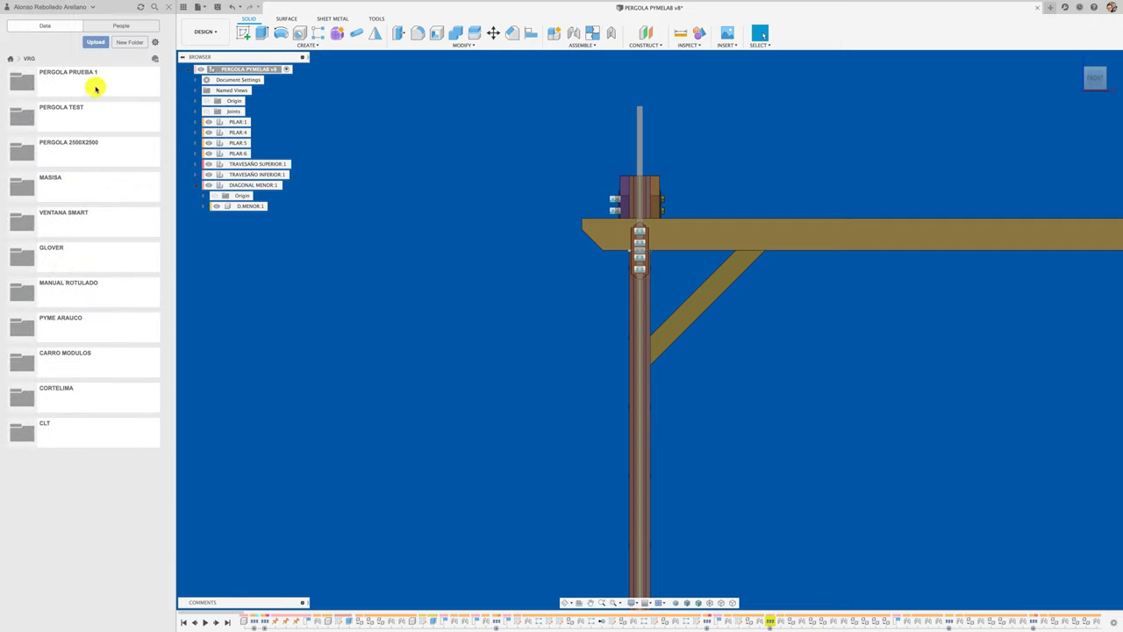
double_click(96, 87)
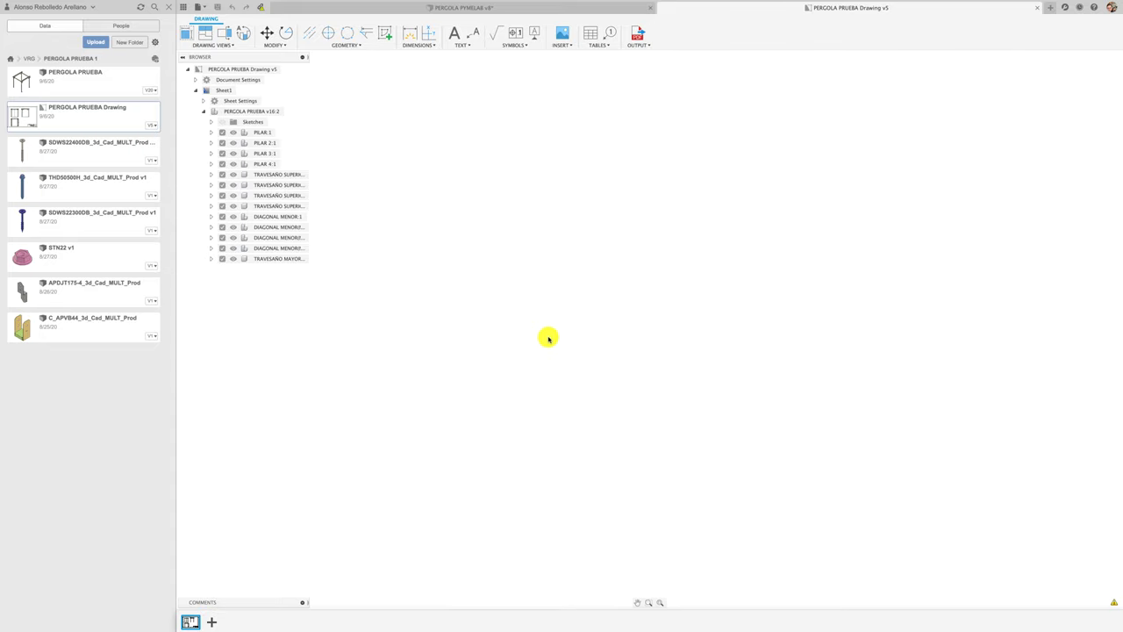
Step: Zoom into the drawing's brace-to-pillar screw joint, then switch to the PERGOLA PYMELAB v8 tab
scroll(890, 219, up, 2)
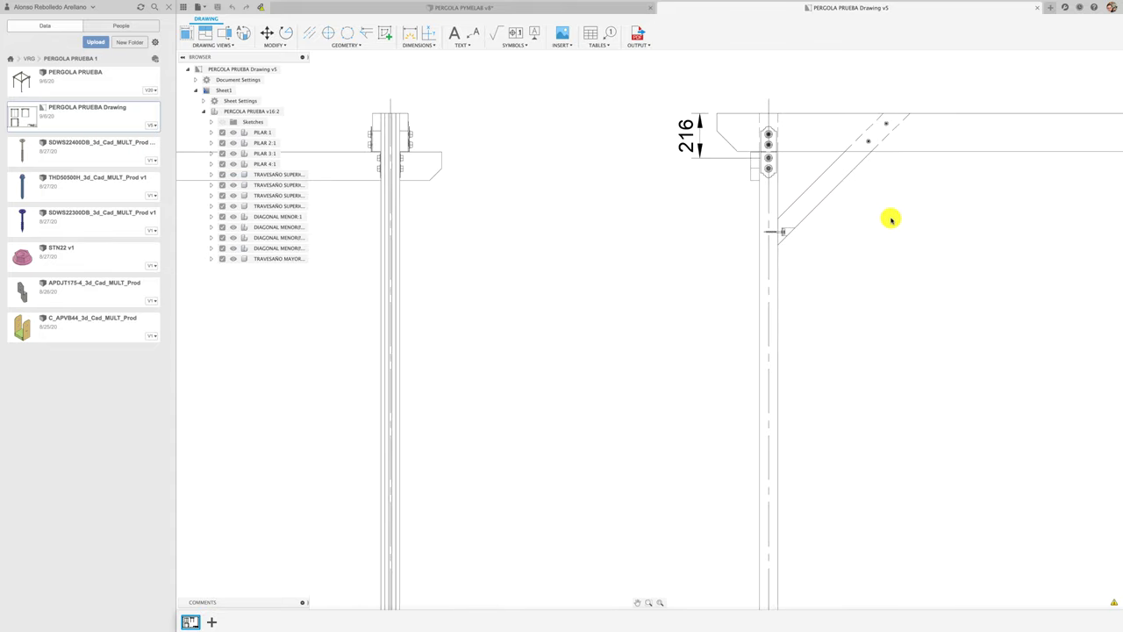
scroll(814, 231, up, 1)
scroll(810, 233, up, 3)
scroll(812, 232, up, 2)
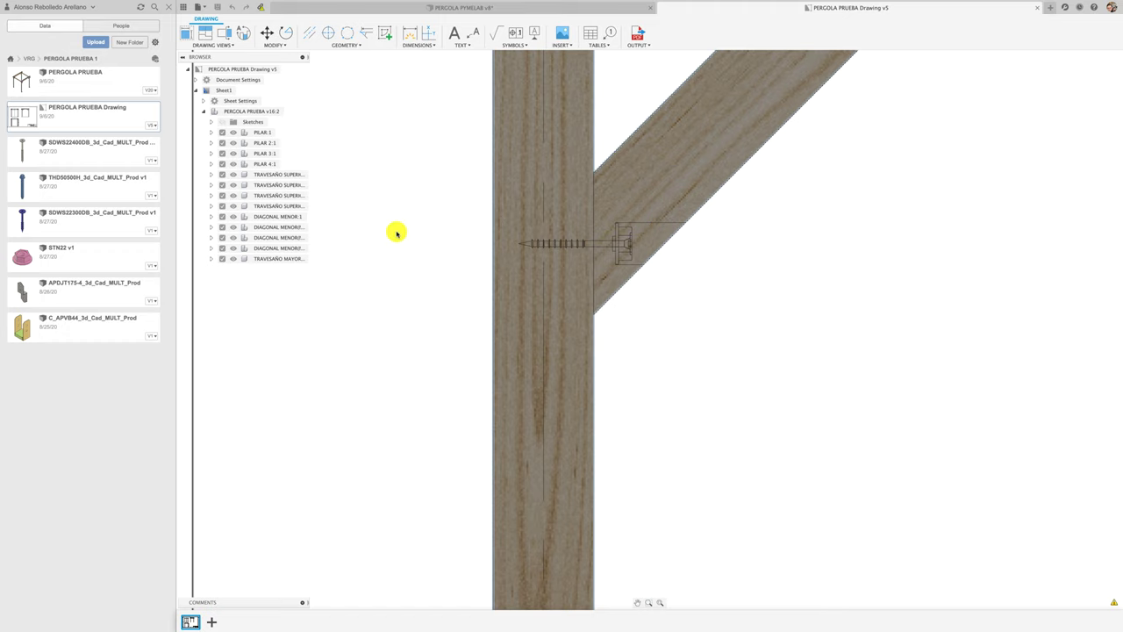
click(494, 7)
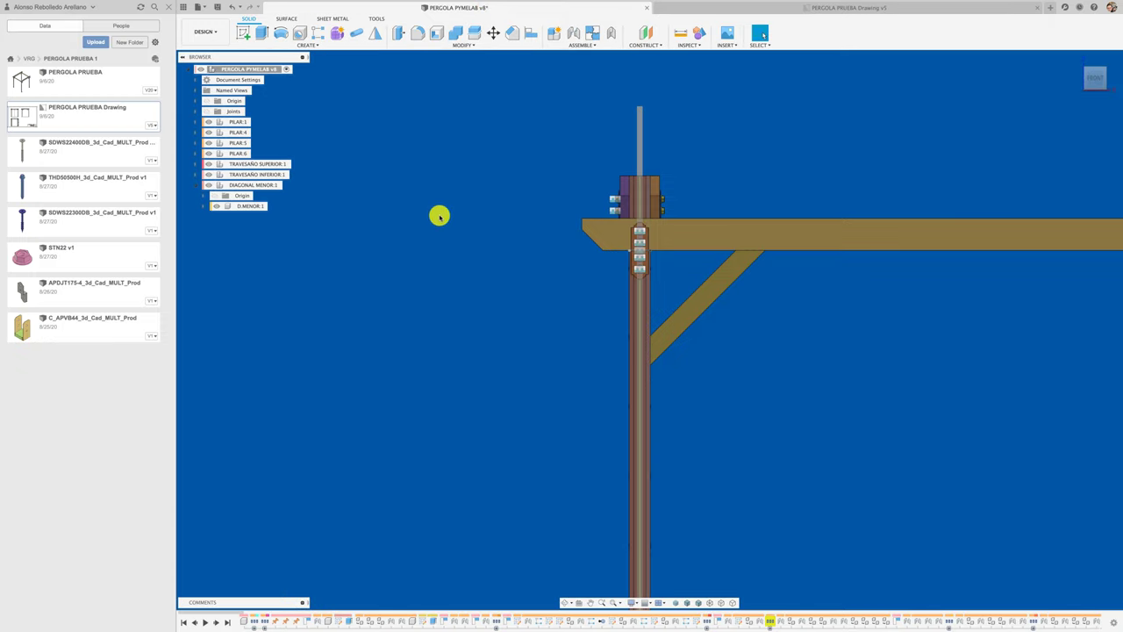
Step: Go from All Projects into MADERA and open the PERGOLA PYMELAB folder
click(12, 59)
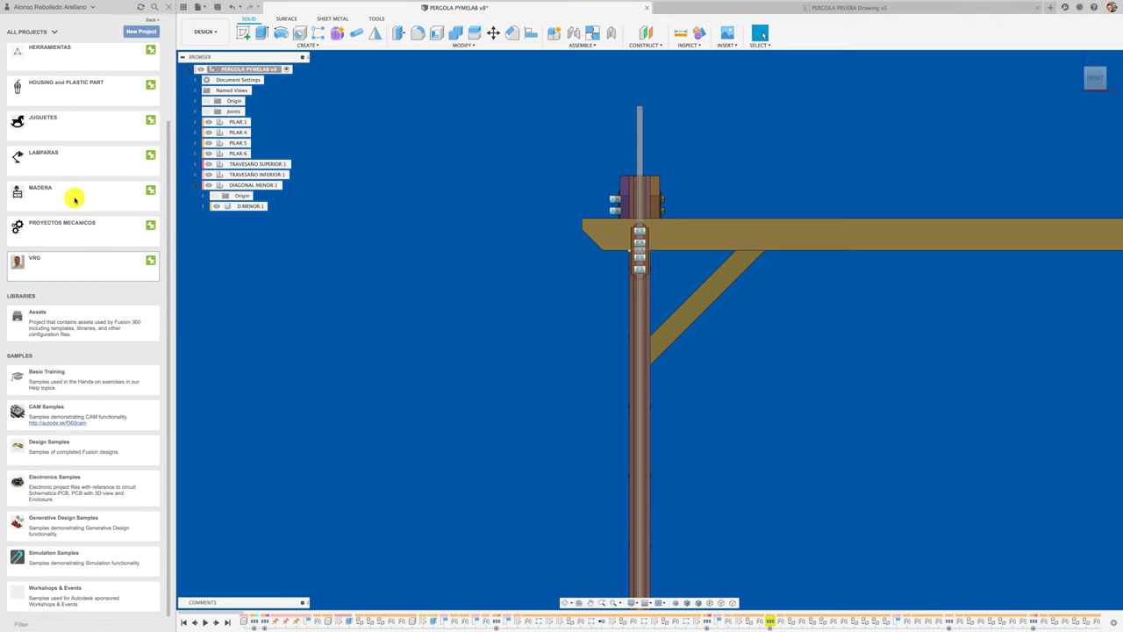
click(75, 199)
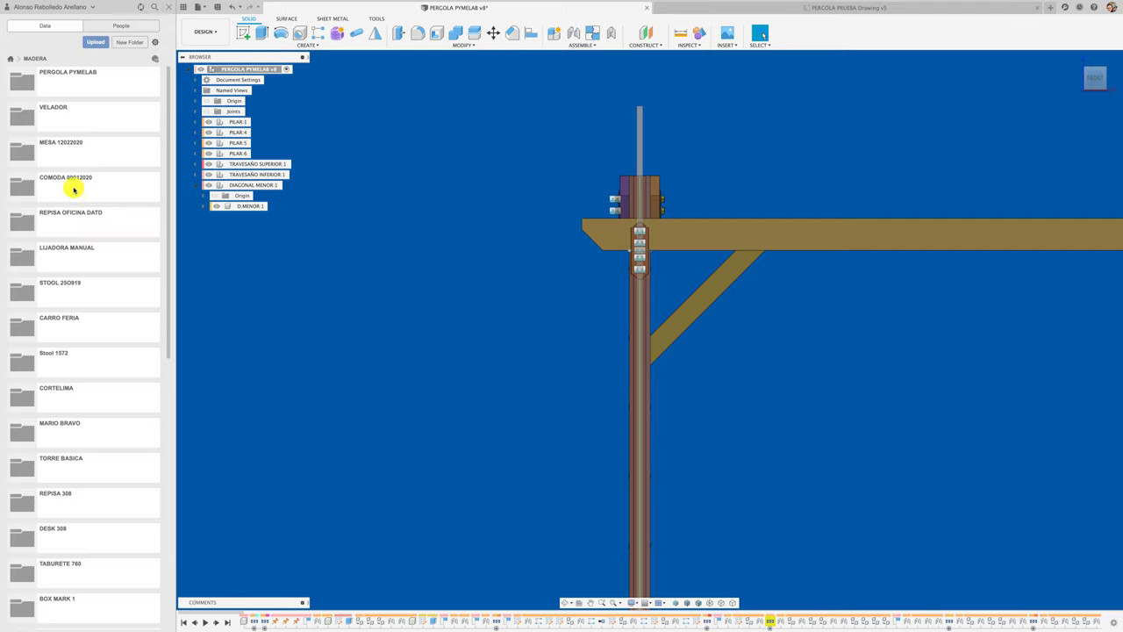
click(105, 80)
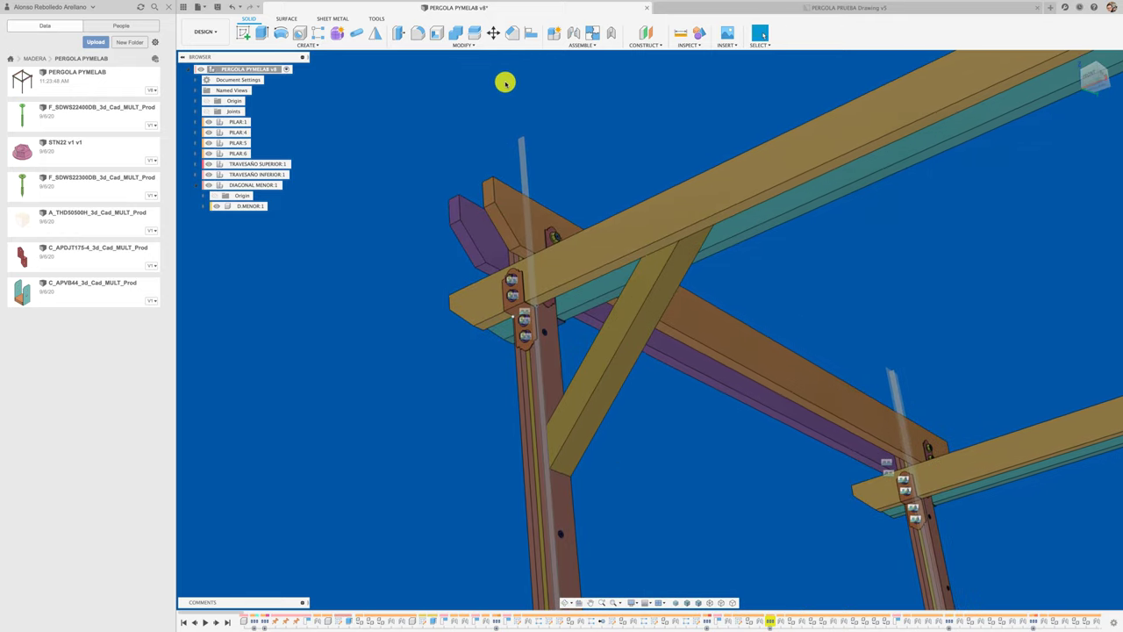
Step: Join the diagonal brace rigidly to the top beam with an as-built joint
click(611, 34)
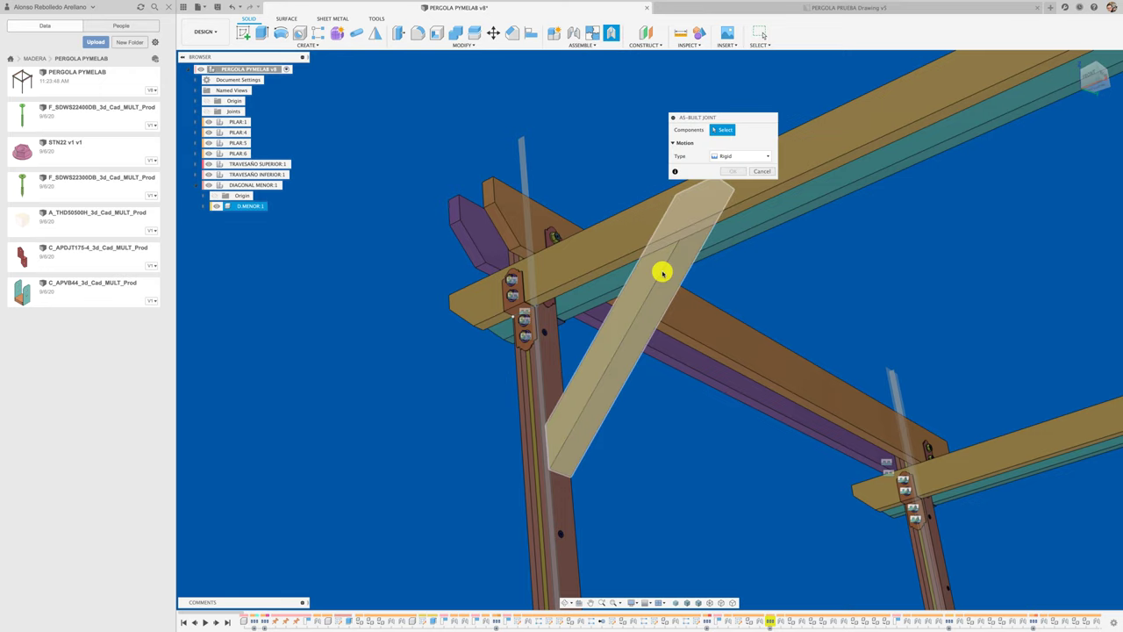
click(662, 273)
click(644, 227)
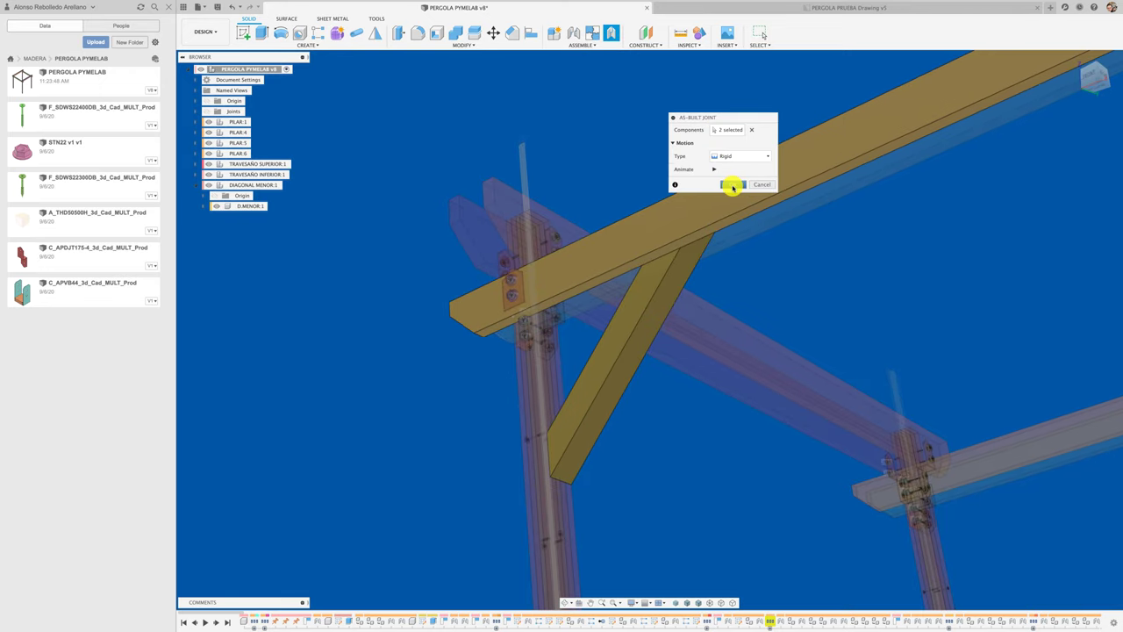
click(733, 185)
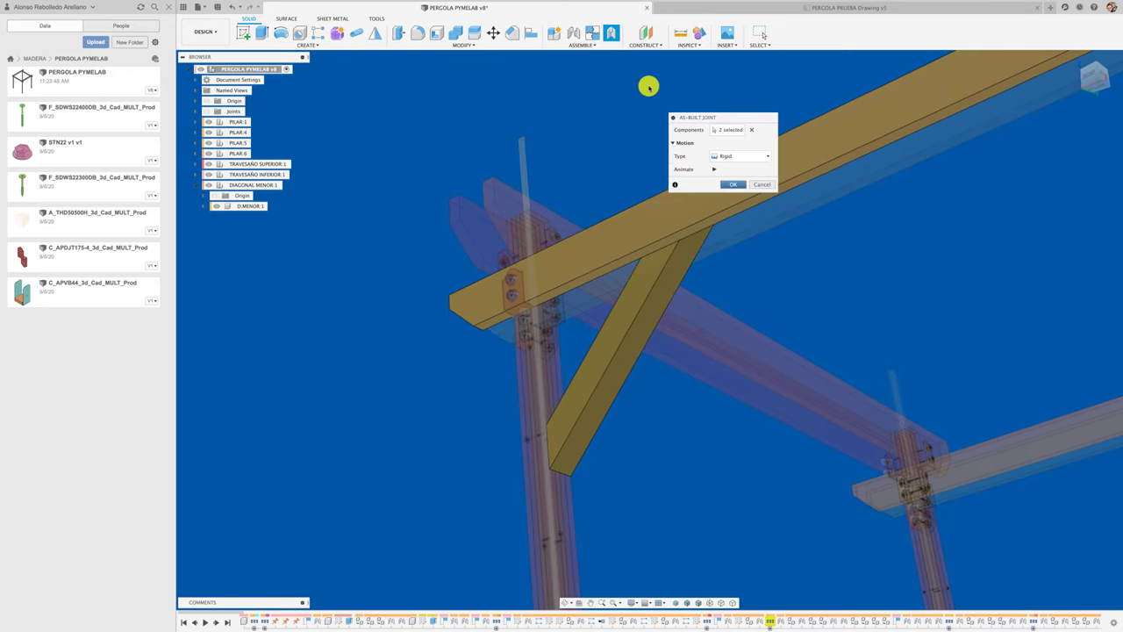
Step: Add a second rigid as-built joint between the brace and the pillar
click(613, 35)
click(588, 409)
click(546, 381)
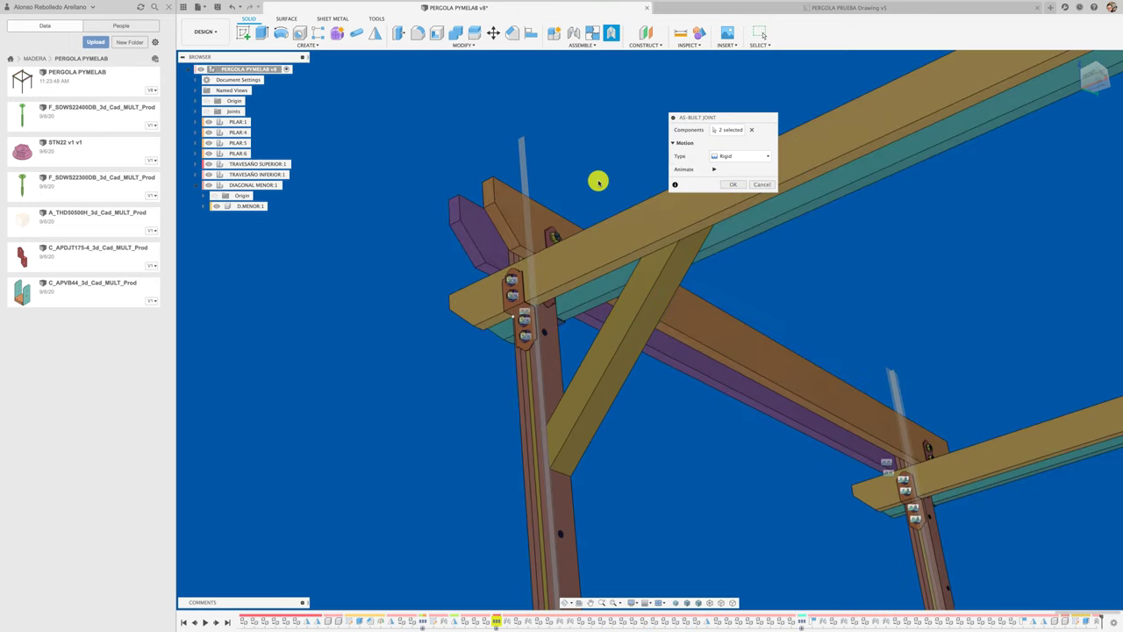
click(733, 184)
shift+middle_drag(727, 184, 609, 219)
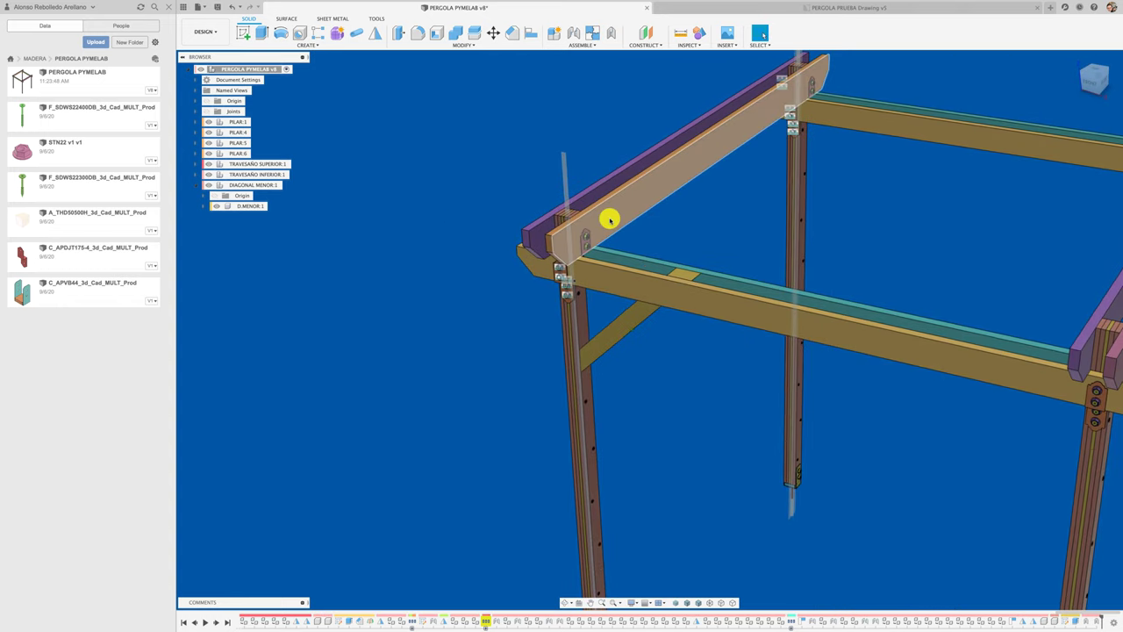
click(252, 206)
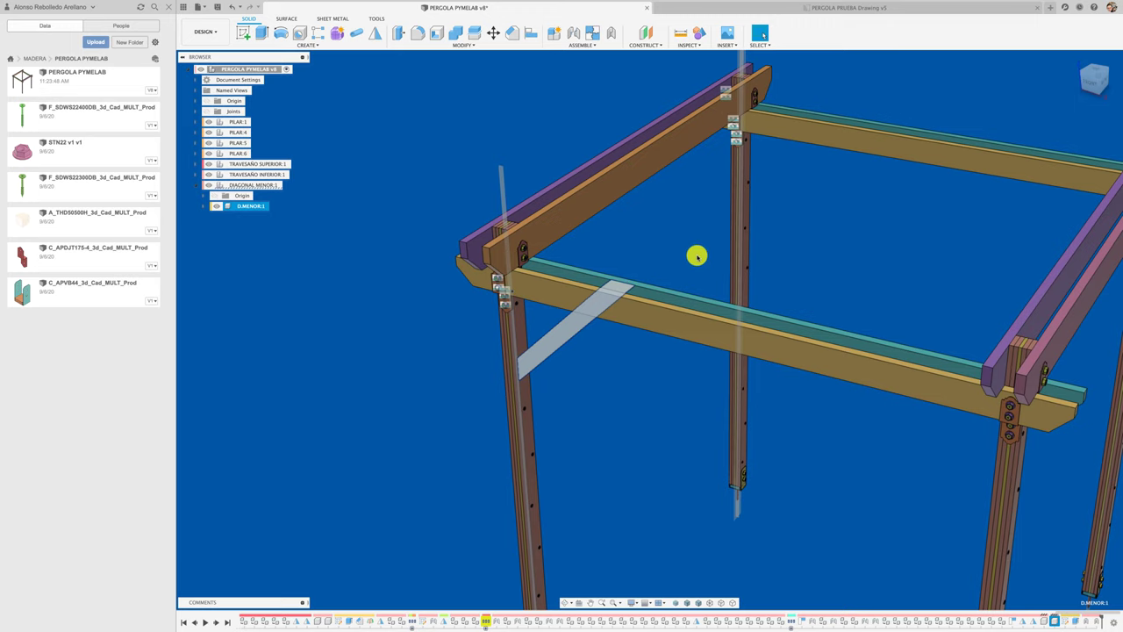
Step: Paste a copy of D.MENOR:1 and move it 2500 mm along Y to the next pillar
key(ctrl+c)
key(ctrl+v)
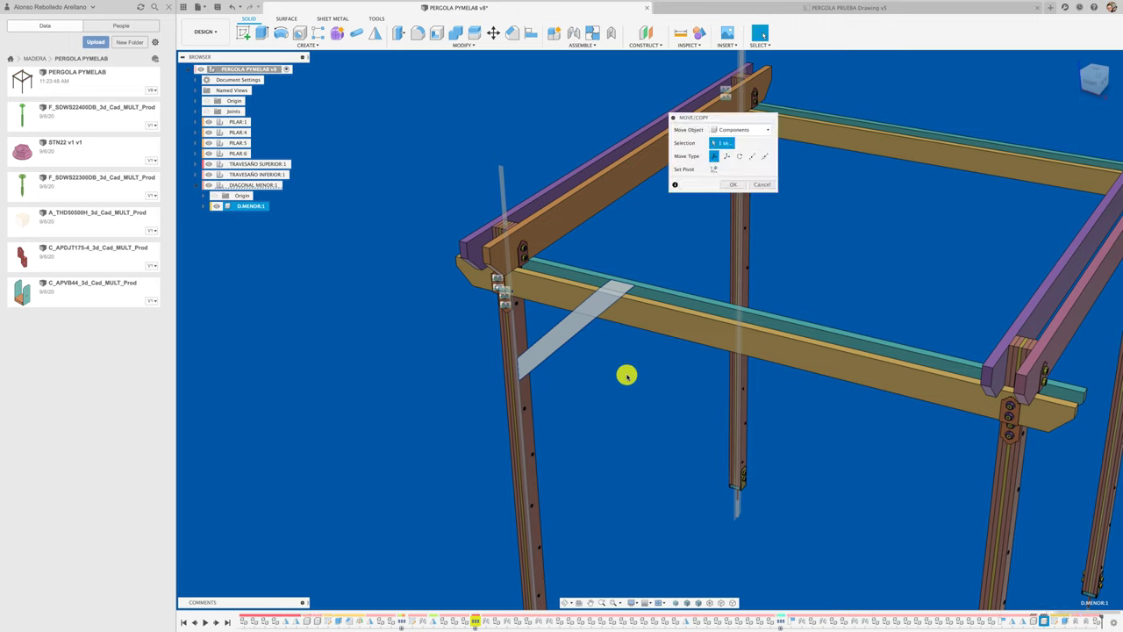
mouse_move(638, 374)
shift+middle_down()
mouse_move(576, 401)
mouse_move(508, 363)
shift+middle_up()
drag(508, 362, 646, 319)
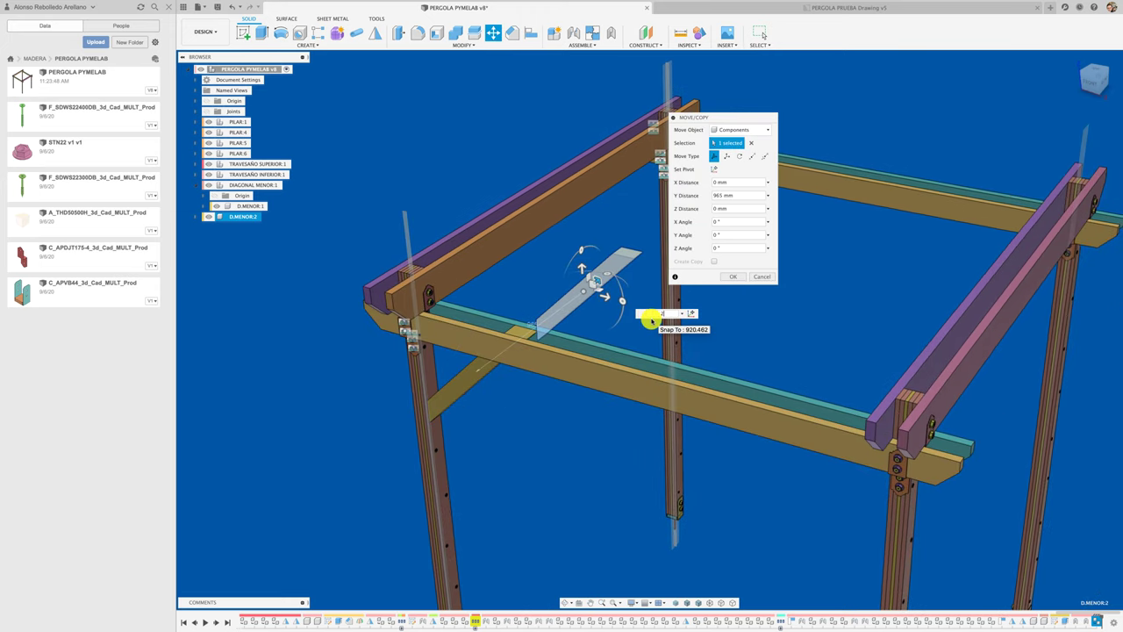
text(500)
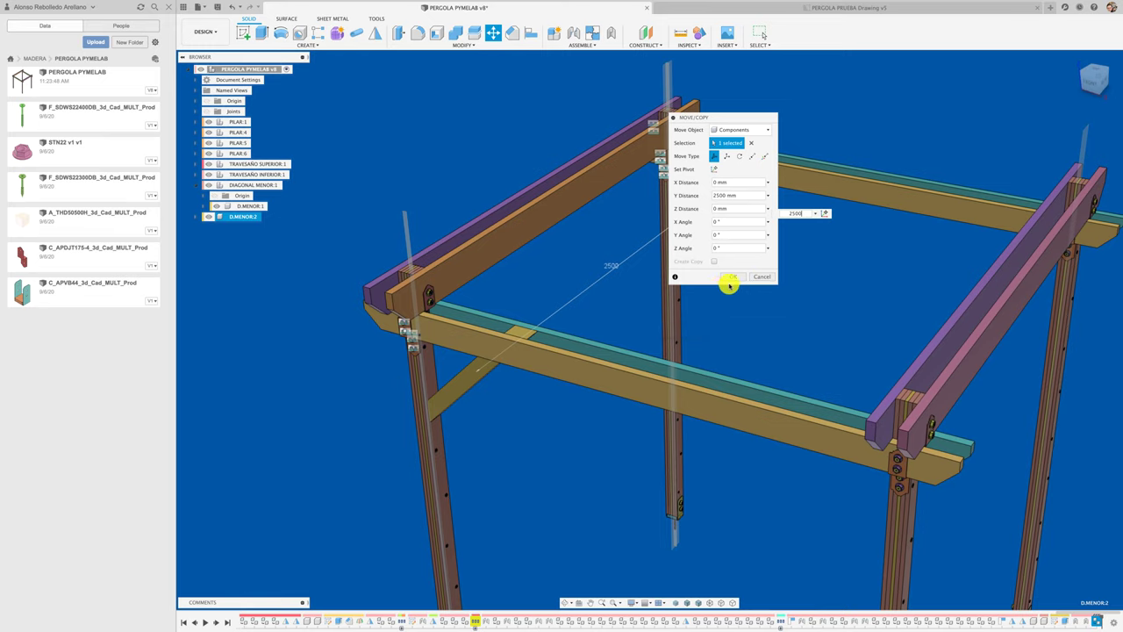
click(730, 277)
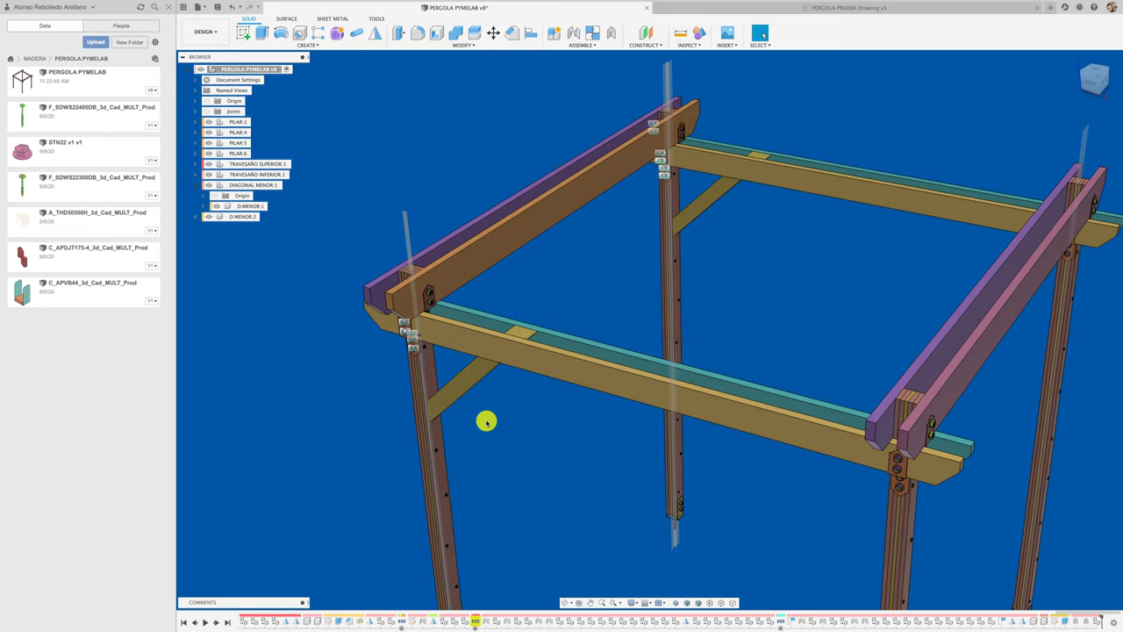
shift+middle_drag(486, 422, 526, 419)
Step: Inspect the copied brace, then nest D.MENOR:2 under DIAGONAL MENOR:1 in the Browser
scroll(526, 422, up, 3)
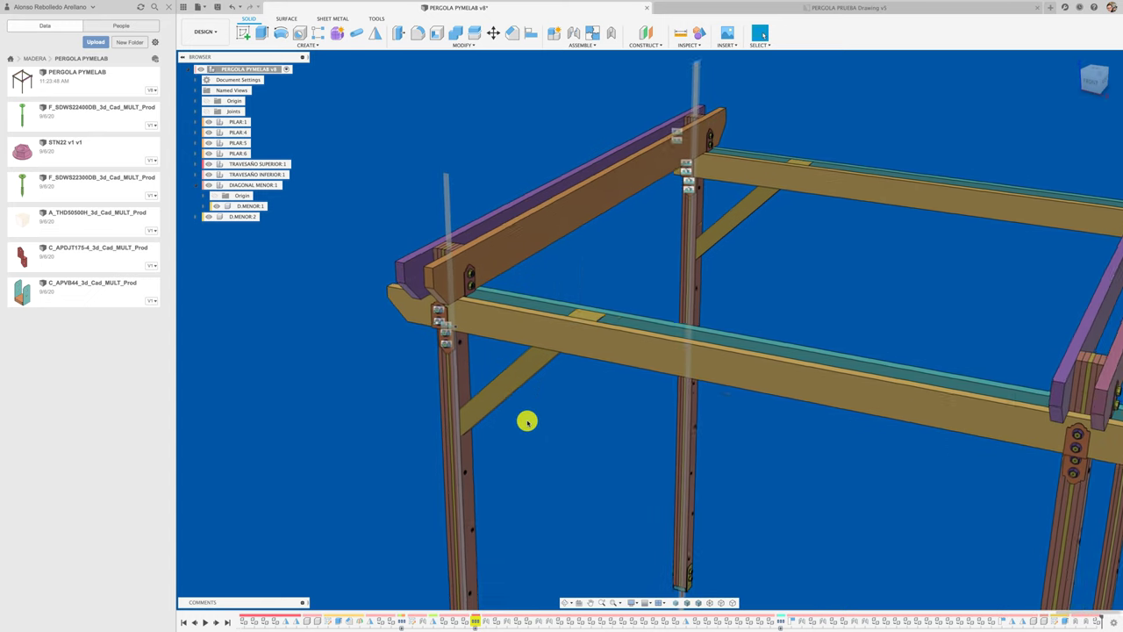
scroll(526, 422, up, 2)
scroll(526, 422, up, 1)
scroll(526, 421, up, 2)
scroll(522, 418, up, 2)
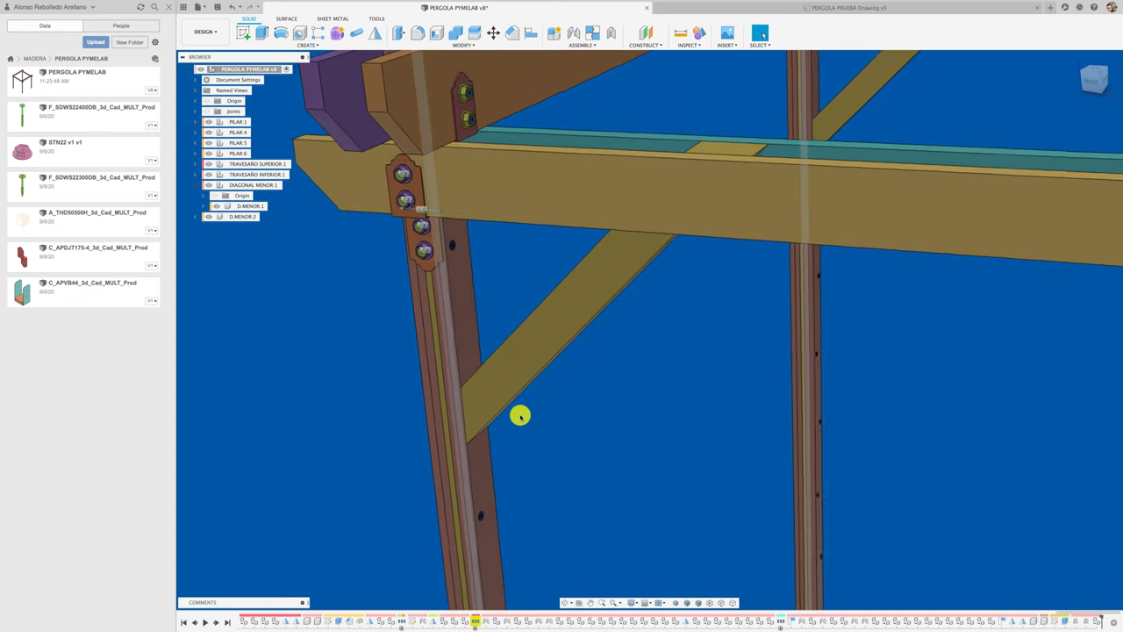
scroll(520, 415, down, 5)
shift+middle_drag(523, 404, 640, 463)
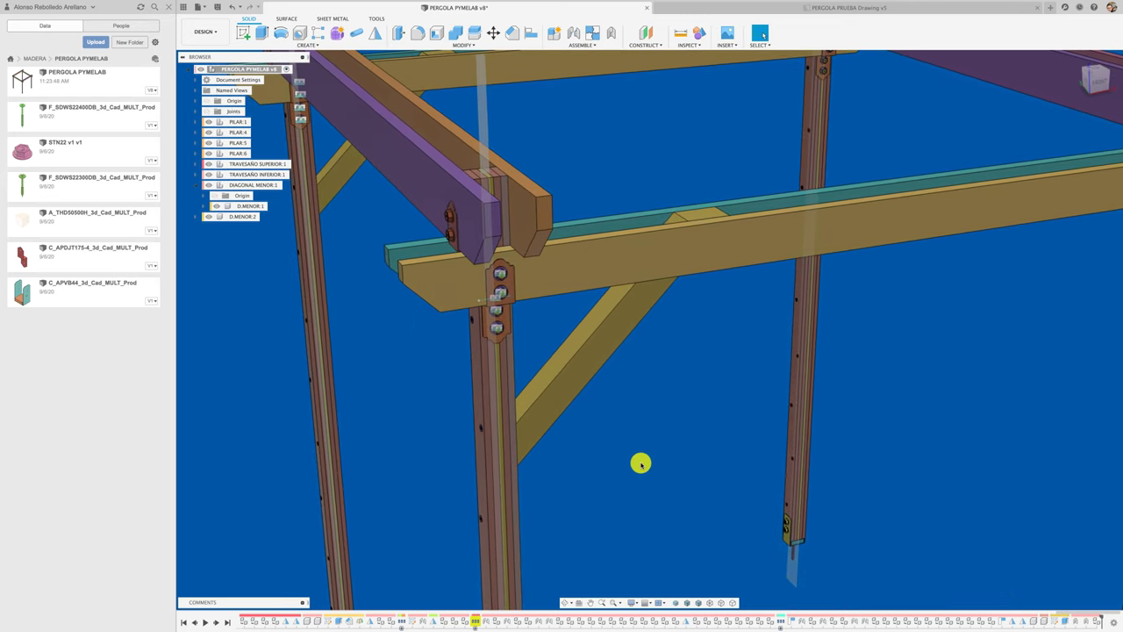
shift+middle_drag(640, 463, 764, 484)
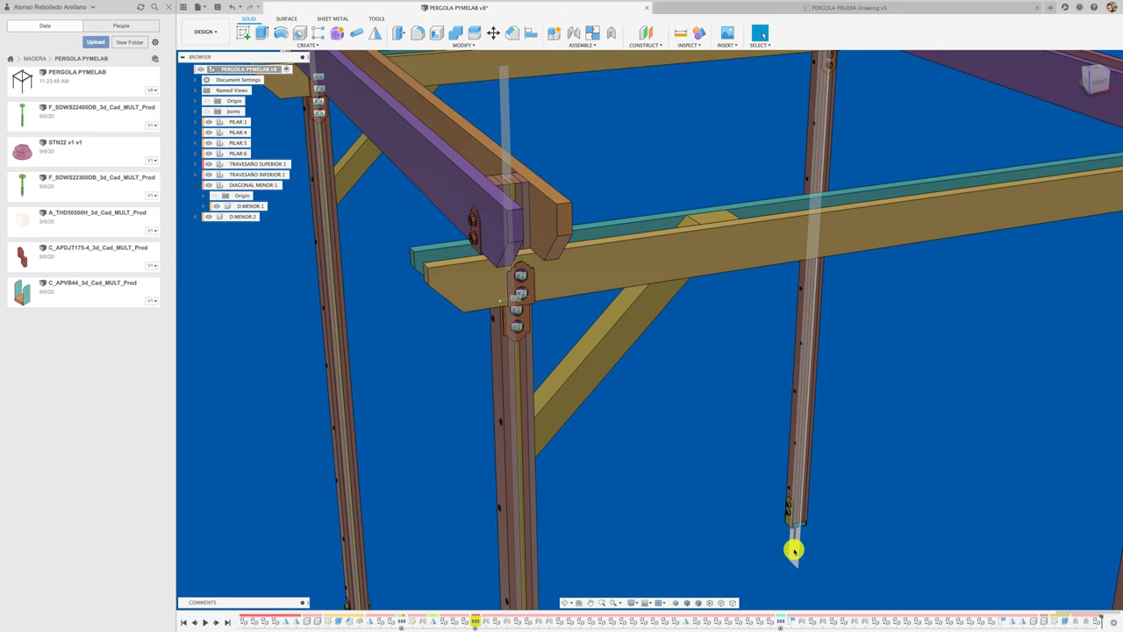
mouse_move(793, 550)
shift+middle_down()
mouse_move(639, 509)
mouse_move(562, 421)
shift+middle_up()
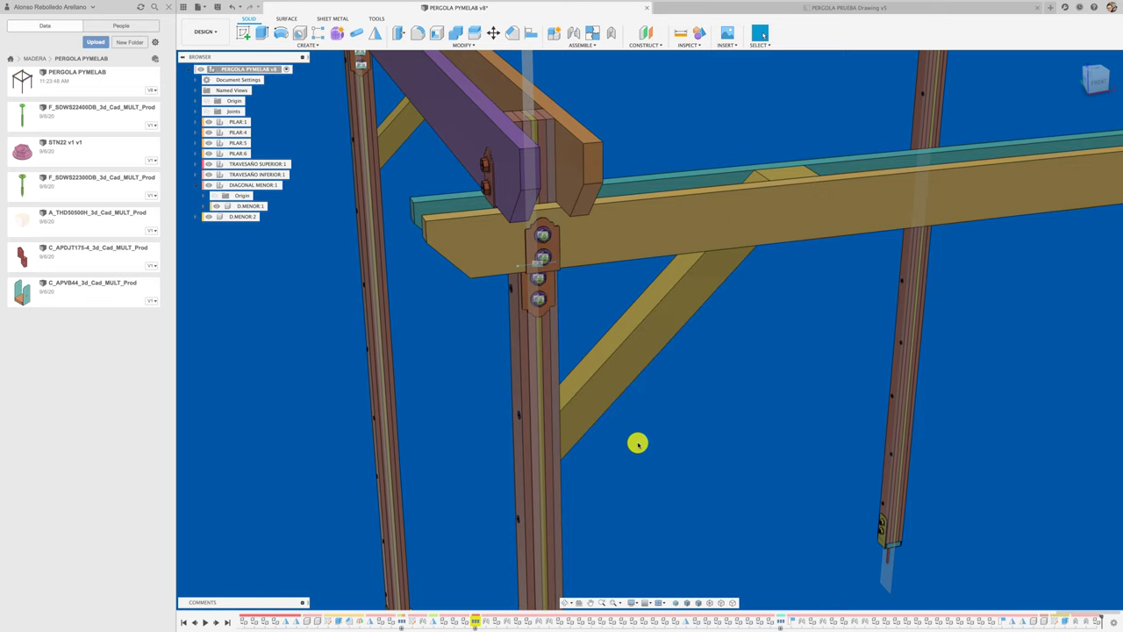
shift+middle_drag(640, 444, 383, 338)
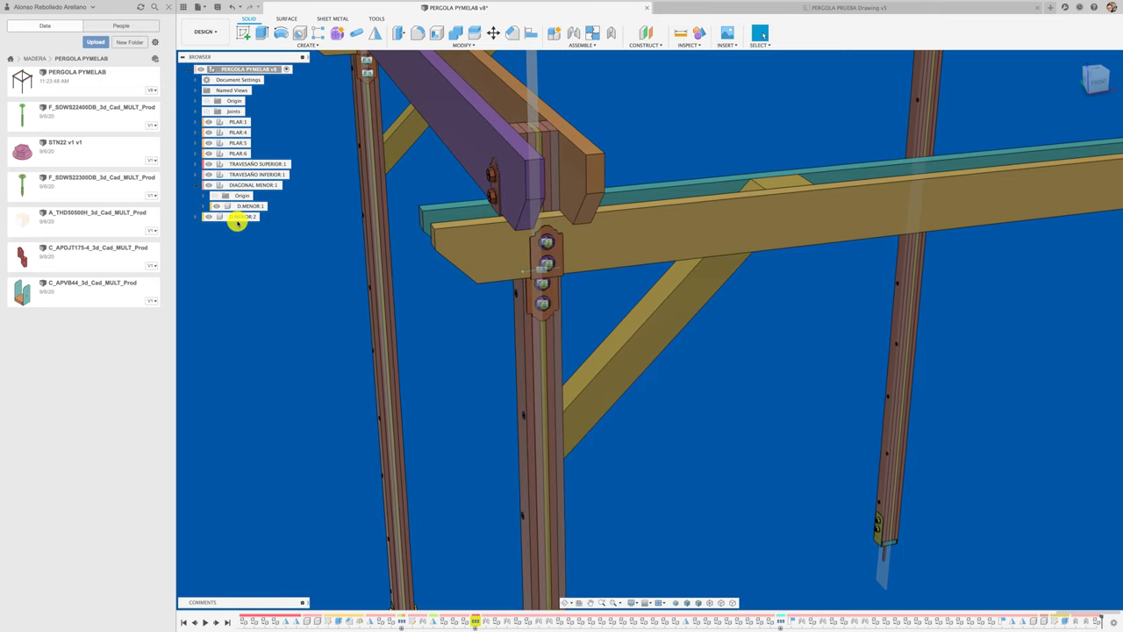
drag(235, 216, 261, 185)
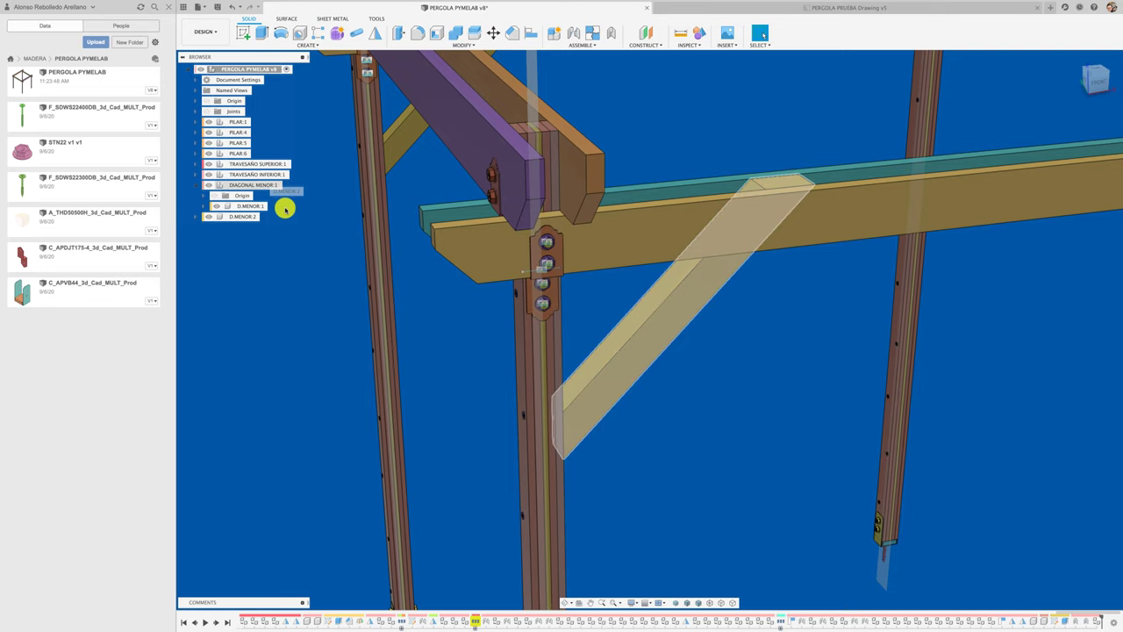
drag(281, 201, 241, 184)
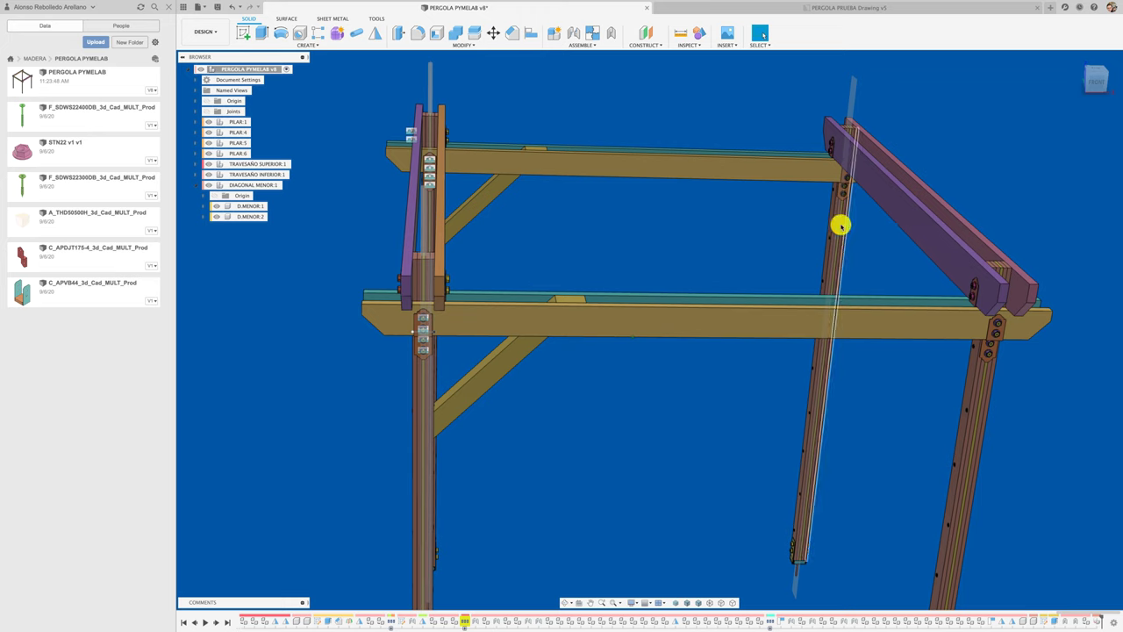
Step: Create a midplane between the two opposite beam faces
click(647, 46)
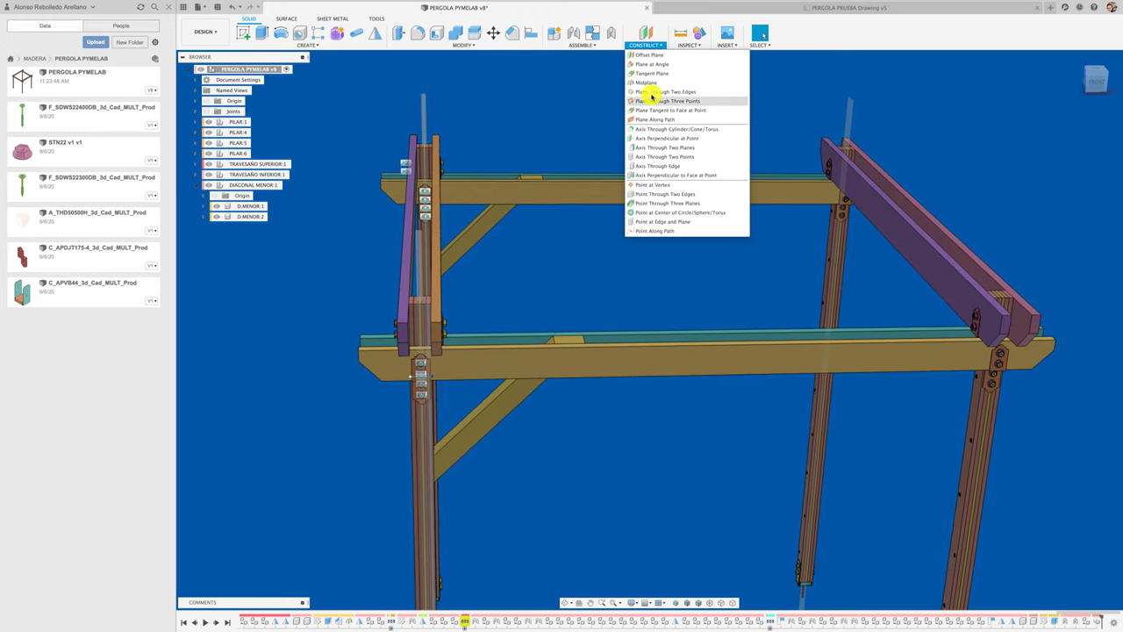
click(646, 81)
click(874, 205)
shift+middle_drag(854, 220, 571, 263)
click(650, 259)
shift+middle_drag(649, 259, 733, 181)
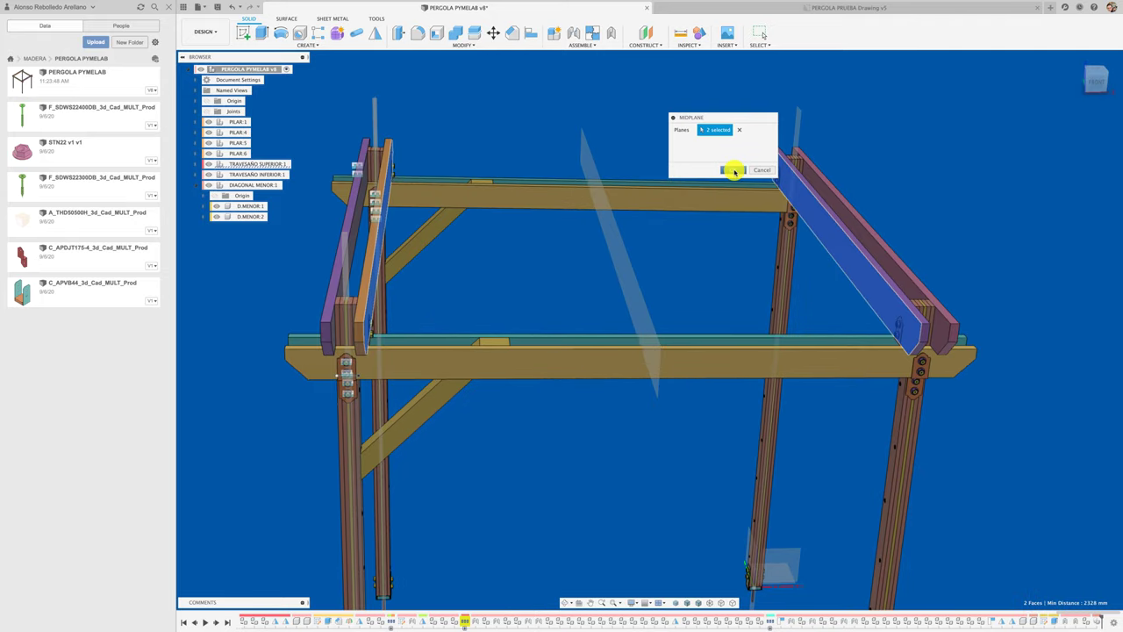
click(733, 170)
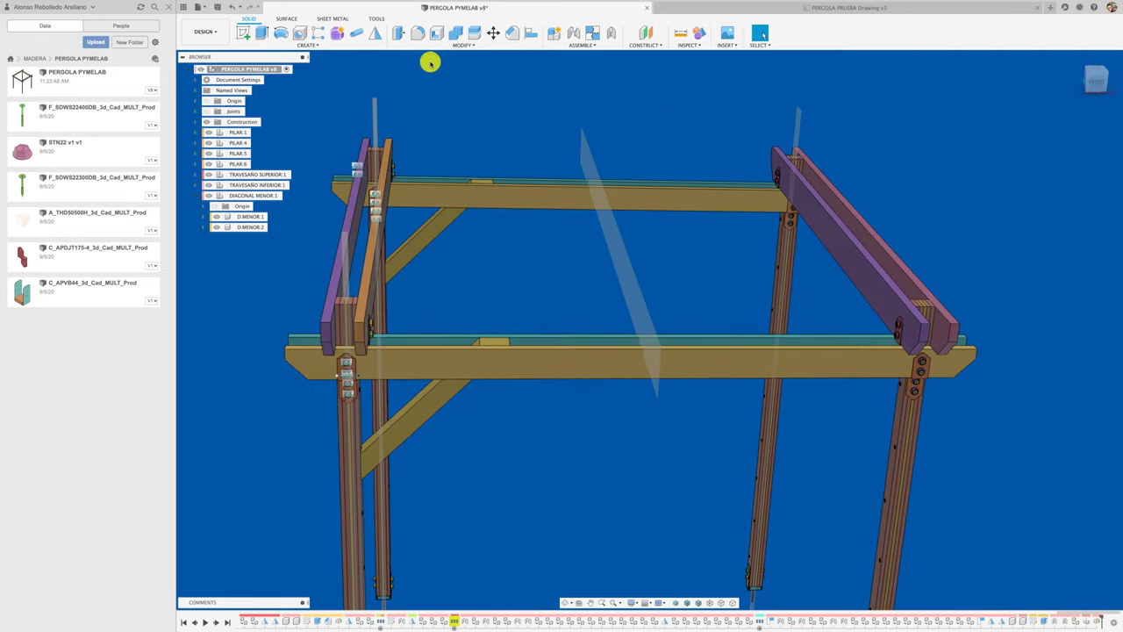
Step: Mirror both diagonal braces across the new midplane
click(379, 35)
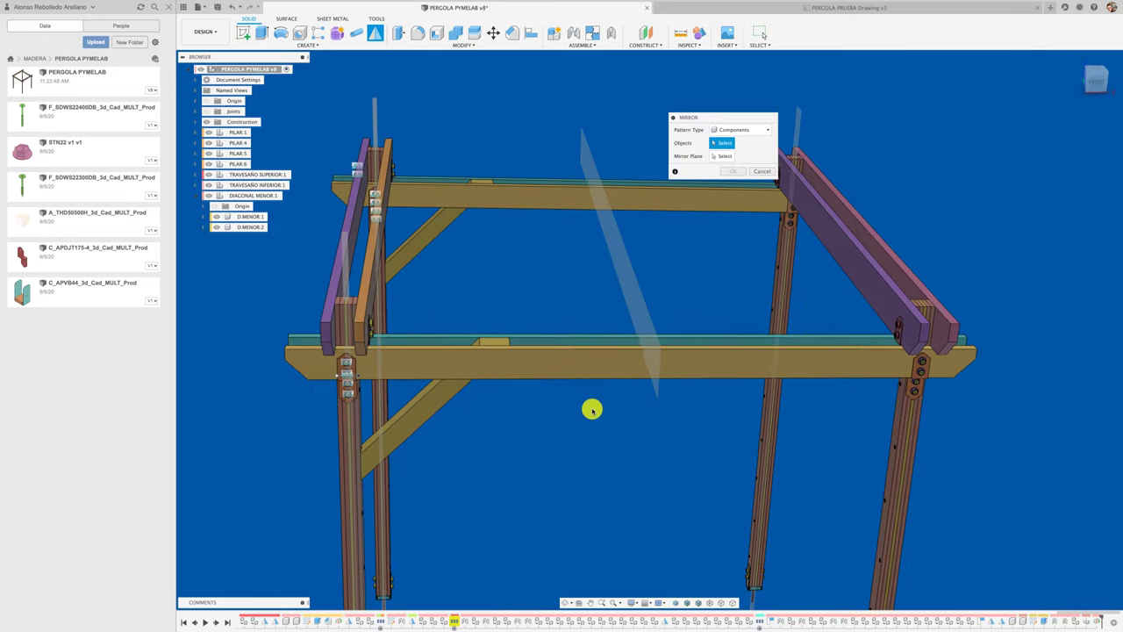
click(432, 409)
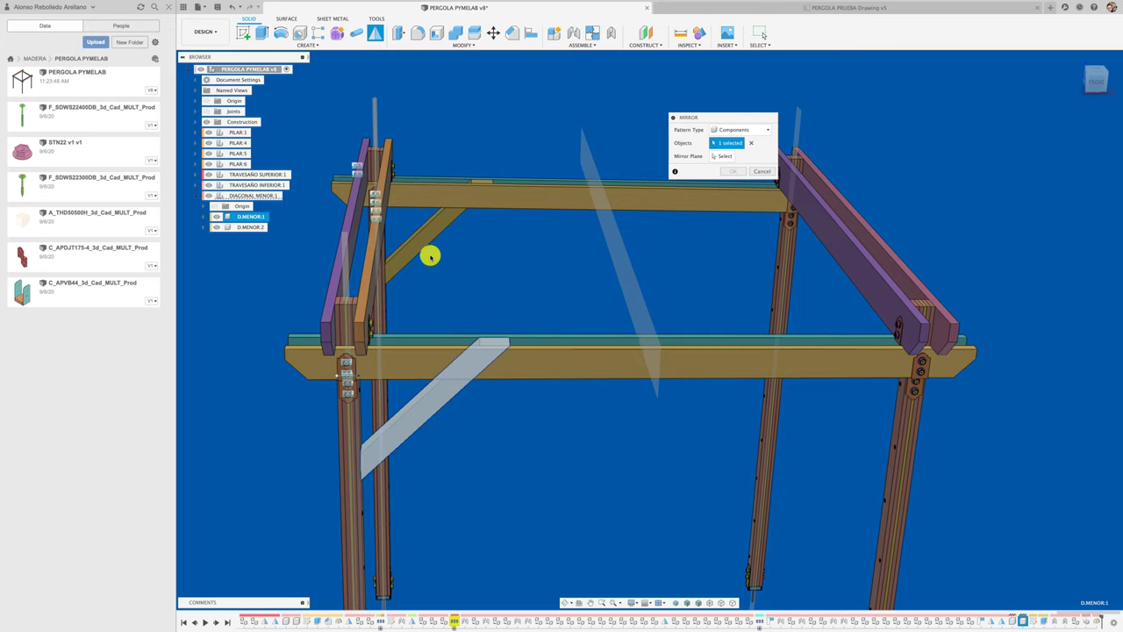
click(449, 224)
click(716, 159)
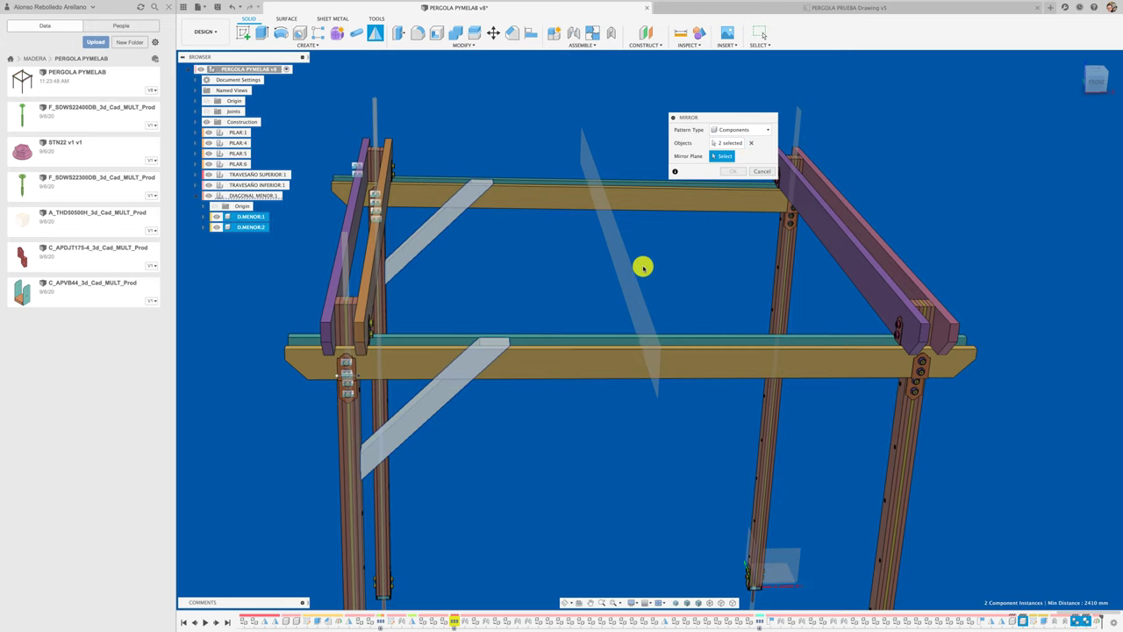
click(634, 272)
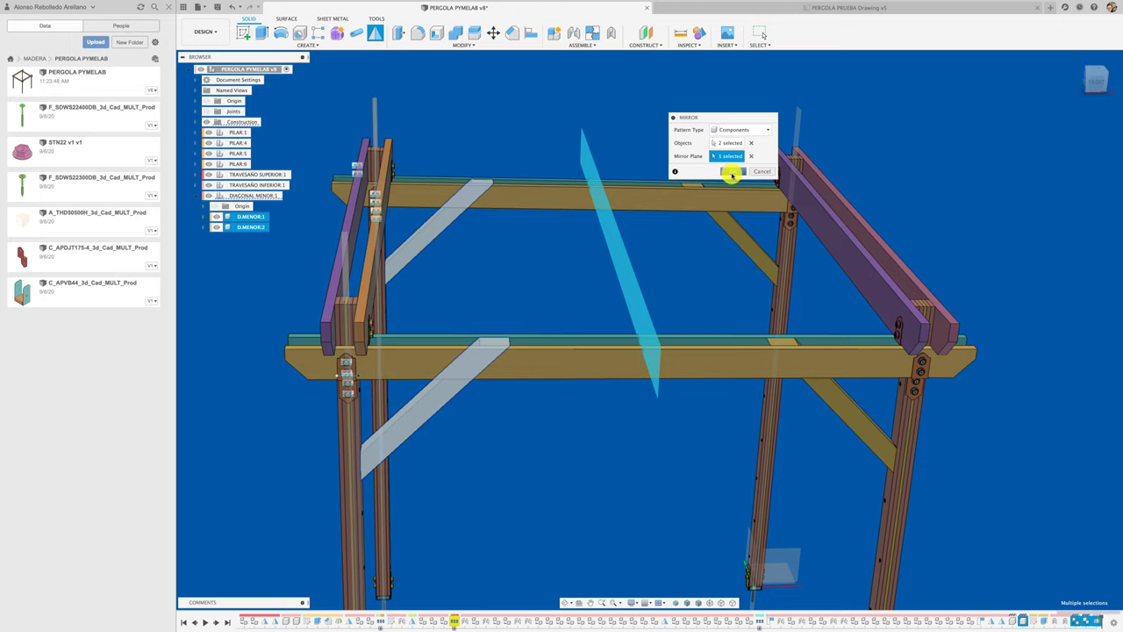
click(735, 172)
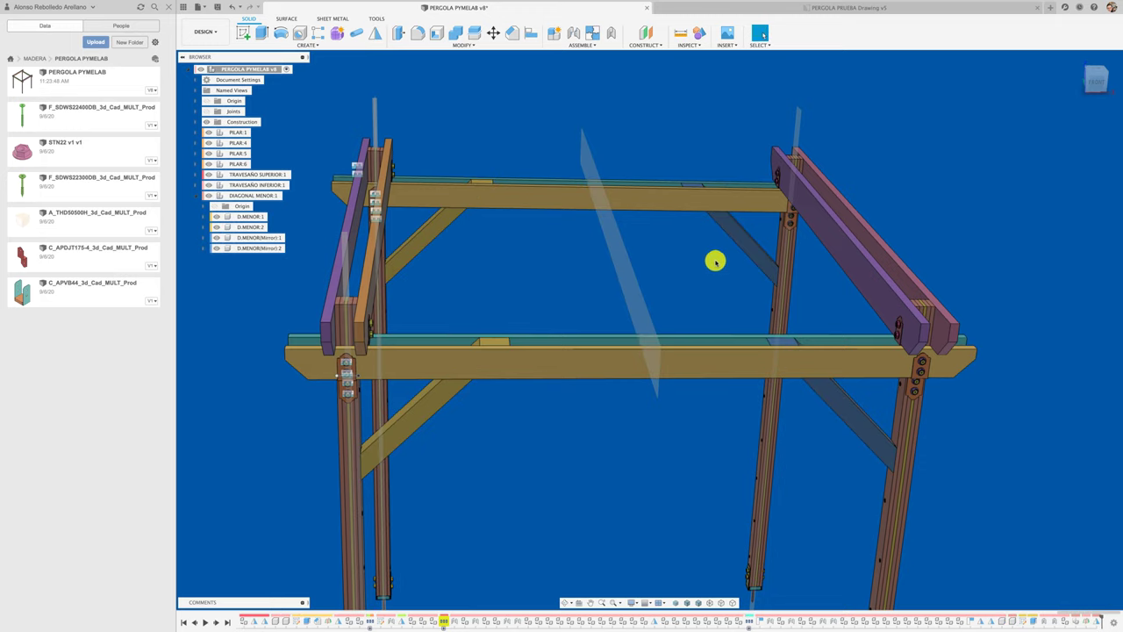
shift+middle_drag(717, 258, 619, 354)
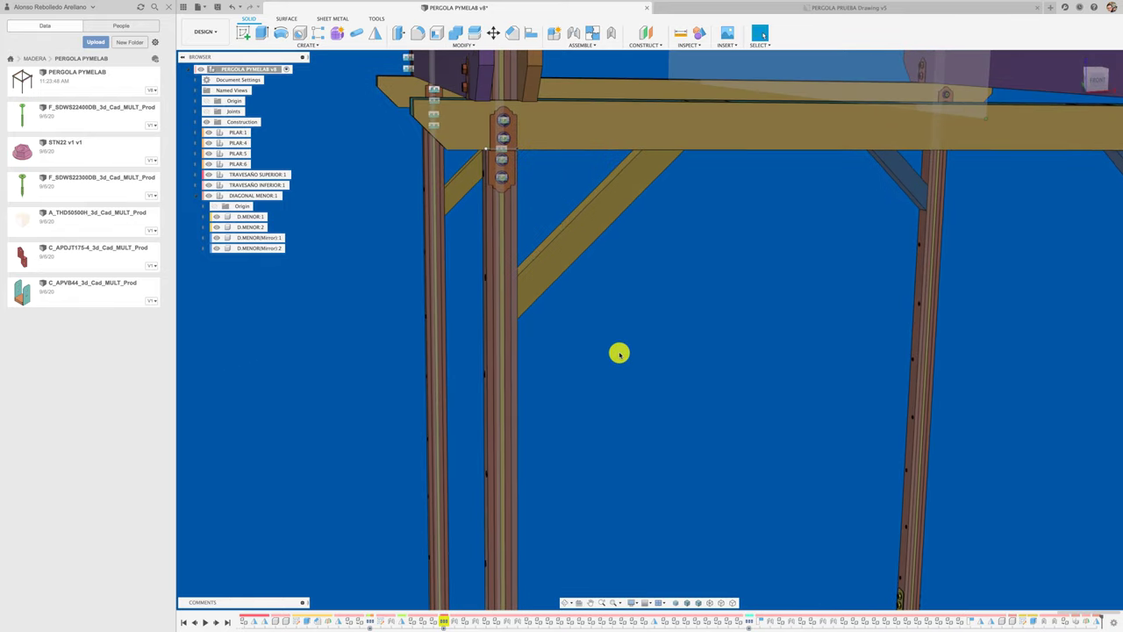
Step: Select and then deselect the PILAR:6 post while zooming out over the pergola
click(514, 356)
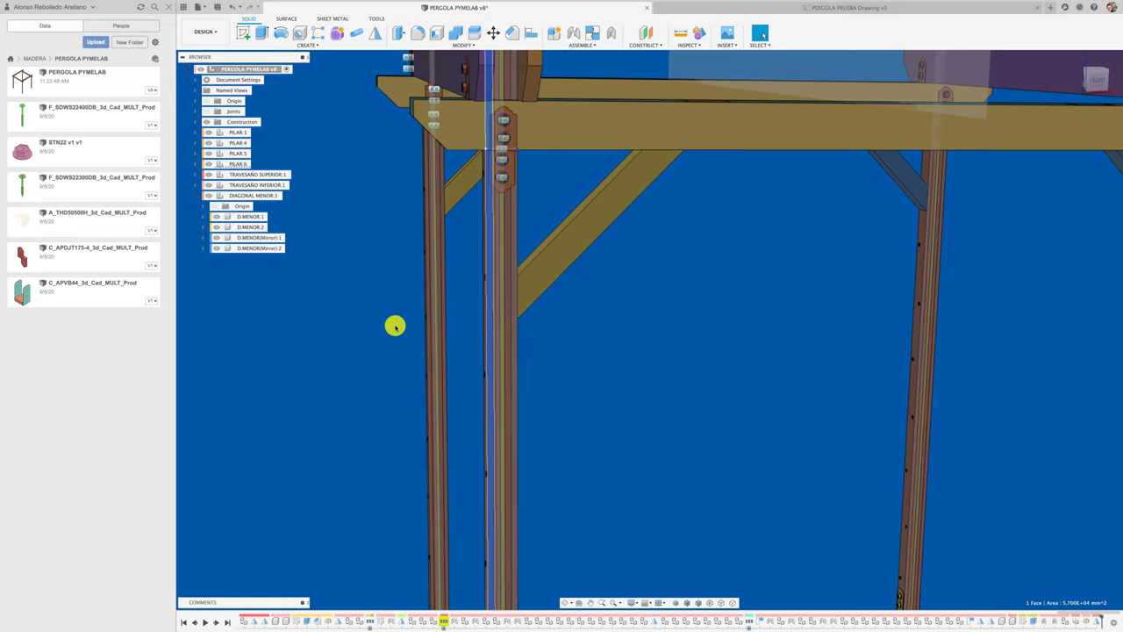
click(211, 164)
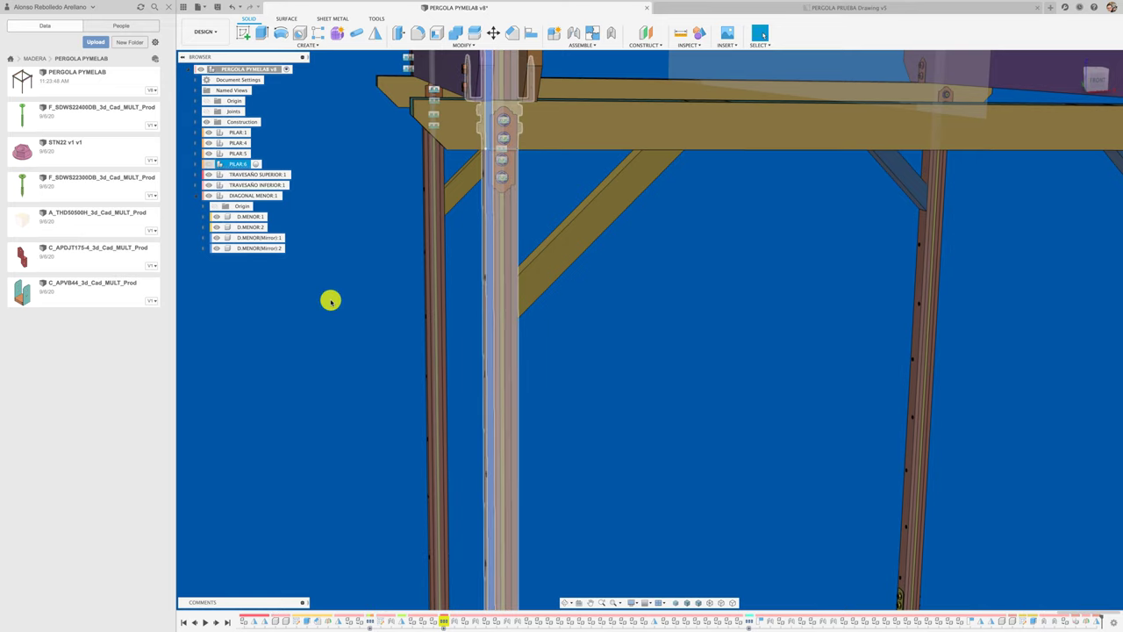
click(358, 313)
scroll(361, 316, down, 3)
scroll(361, 316, down, 2)
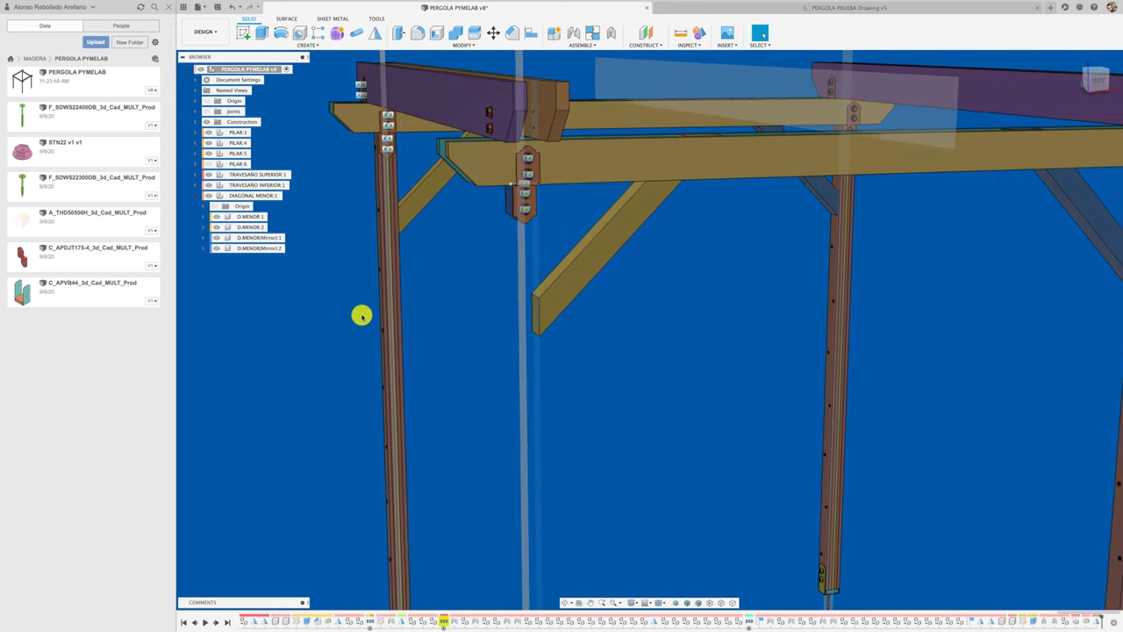
scroll(361, 316, down, 2)
scroll(361, 316, down, 3)
scroll(362, 316, down, 2)
scroll(362, 316, up, 2)
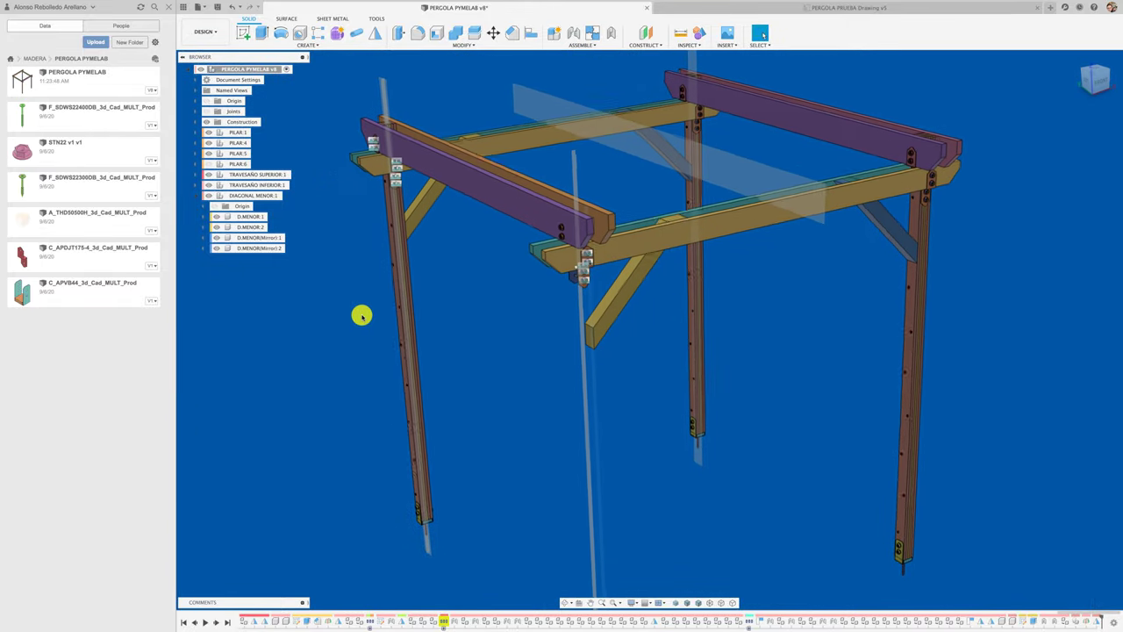
scroll(361, 316, up, 2)
scroll(362, 316, up, 2)
scroll(361, 316, up, 2)
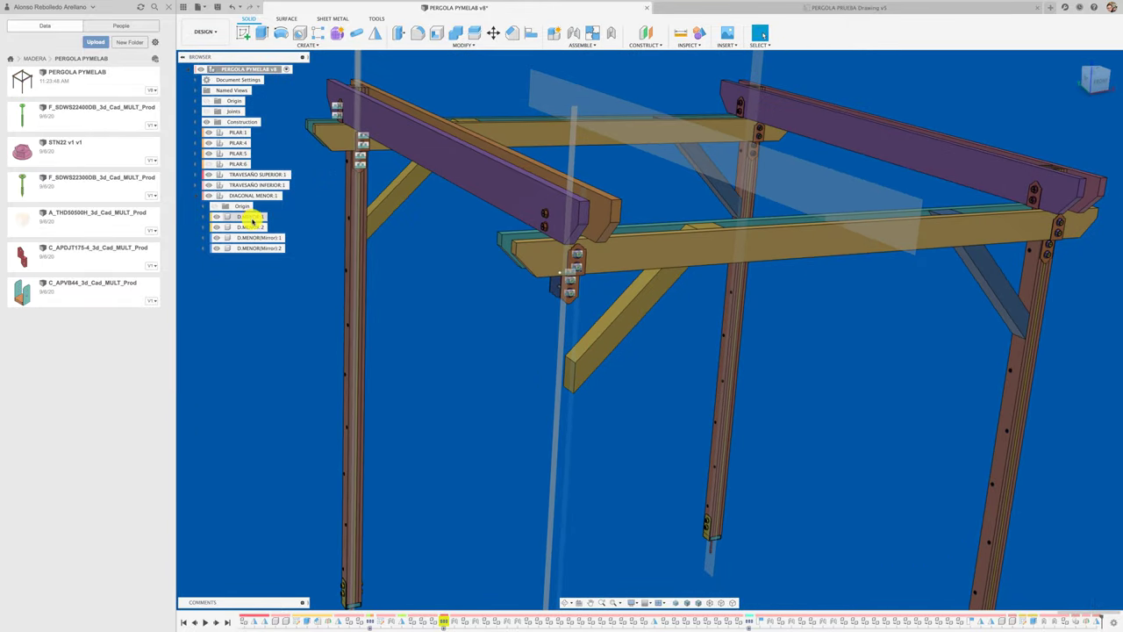
Step: Activate the D.MENOR:1 brace component and zoom in on it
click(251, 220)
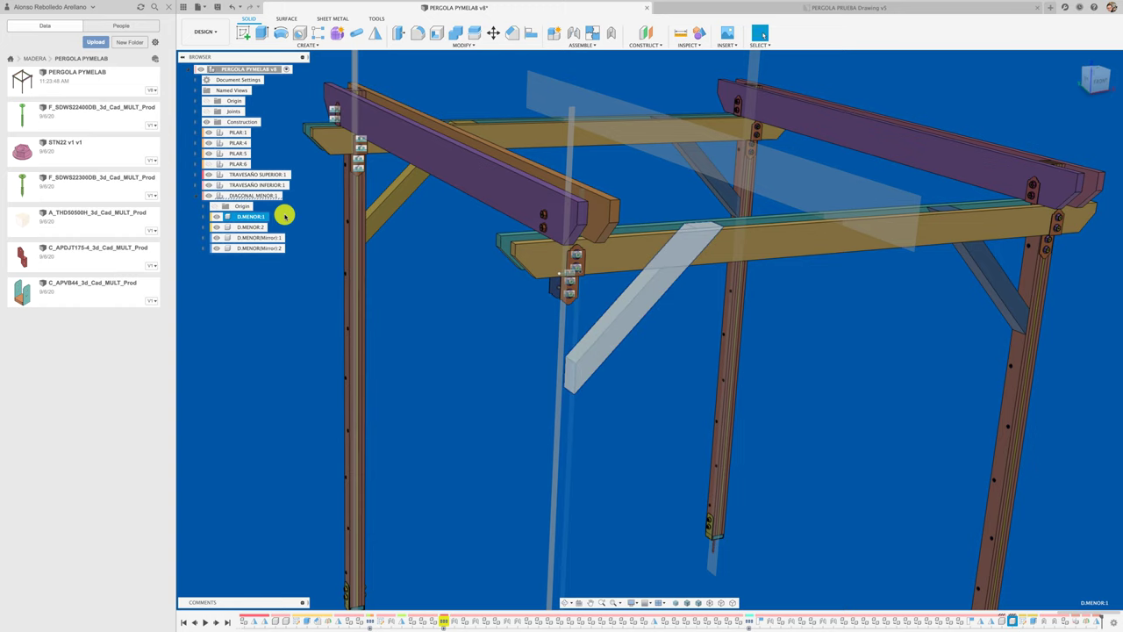
click(273, 217)
scroll(438, 383, up, 2)
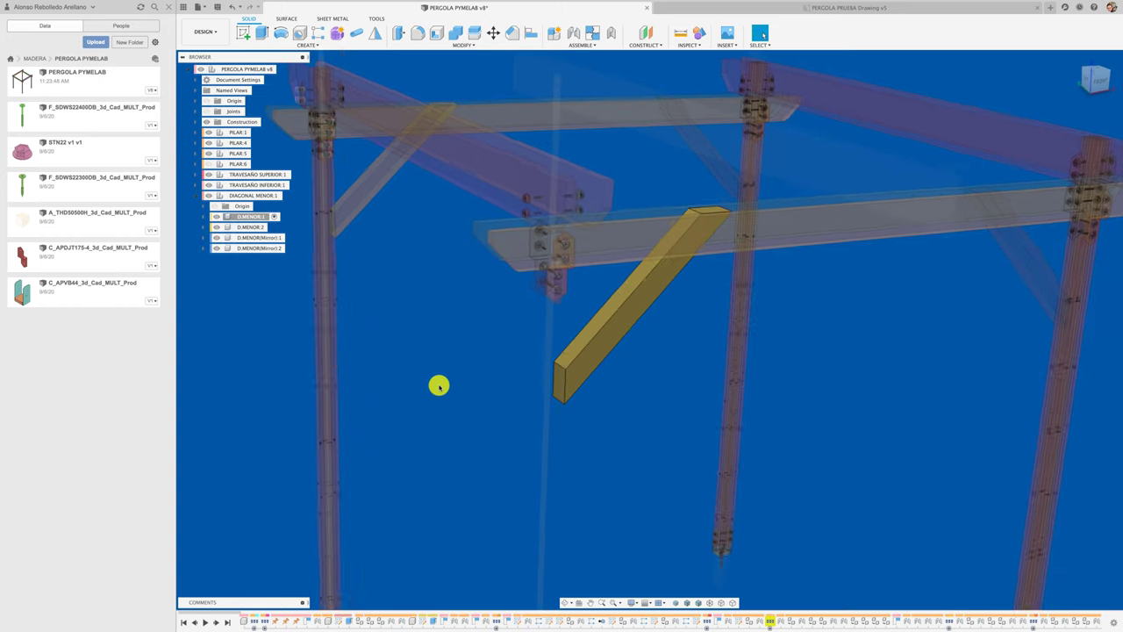
scroll(439, 383, up, 2)
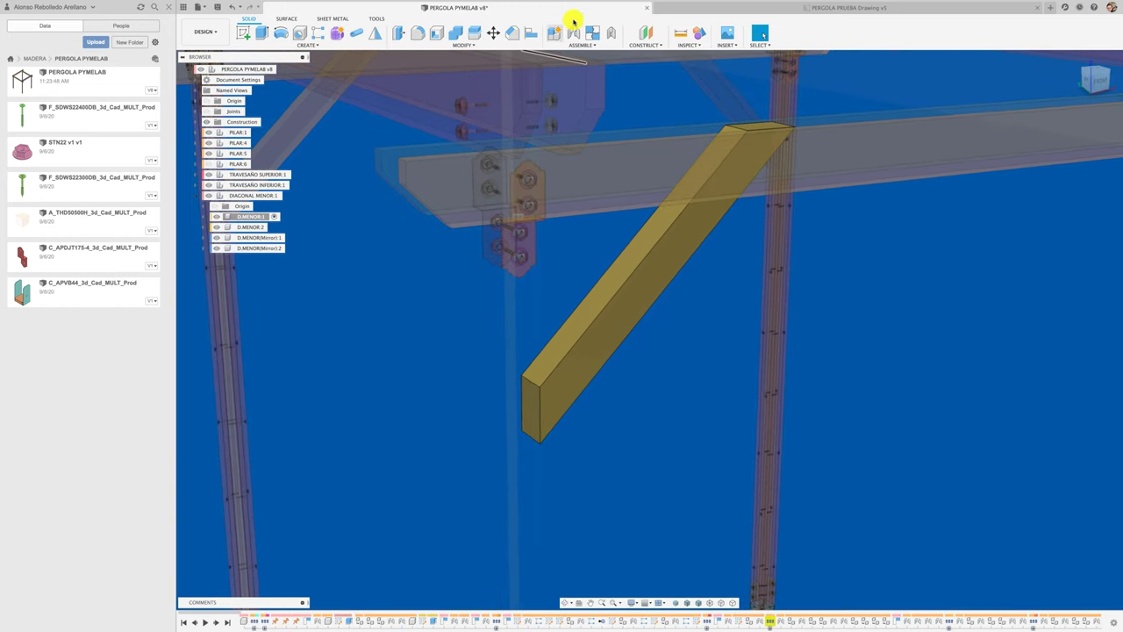
Step: Drag an offset plane -17 mm from the brace end face, then go to PERGOLA PRUEBA Drawing v5
click(646, 33)
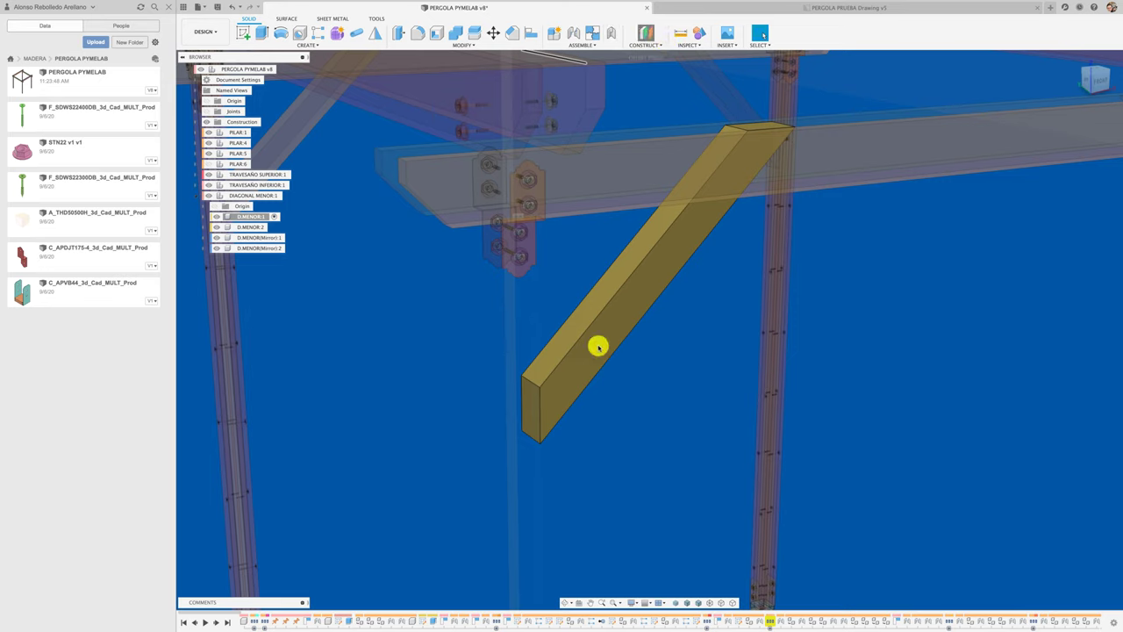
click(531, 403)
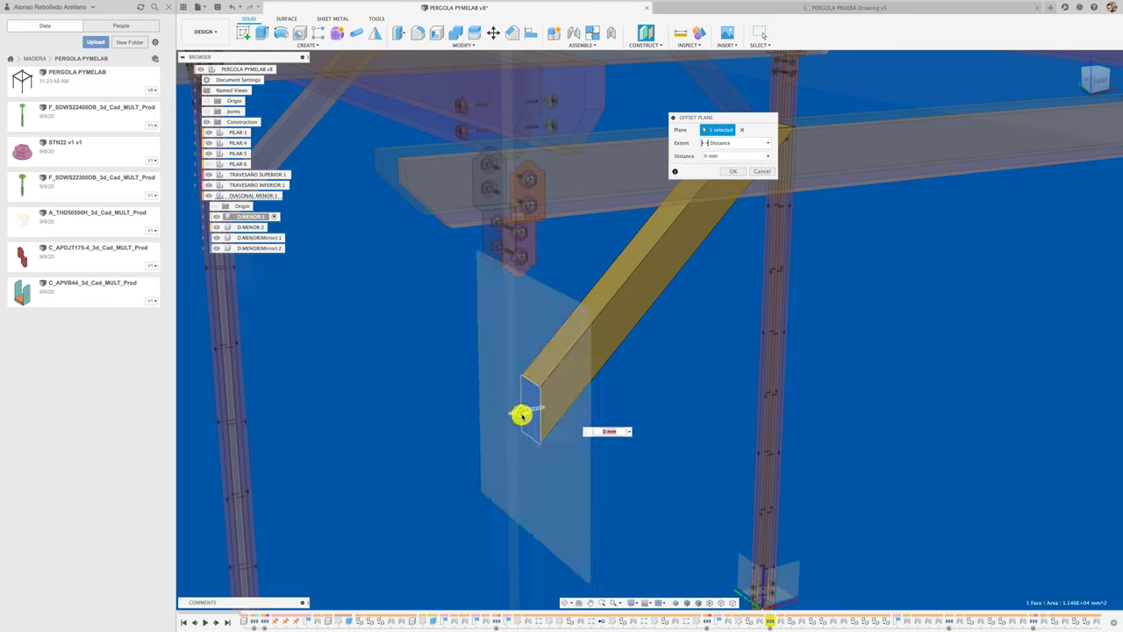
drag(522, 414, 535, 411)
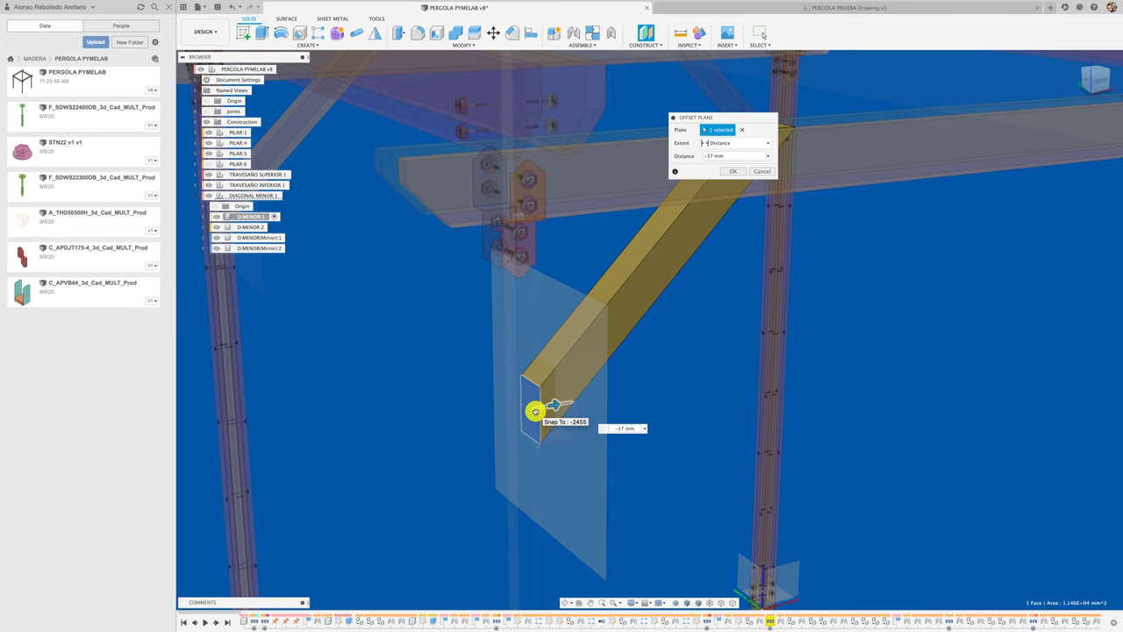
shift+middle_drag(535, 412, 623, 428)
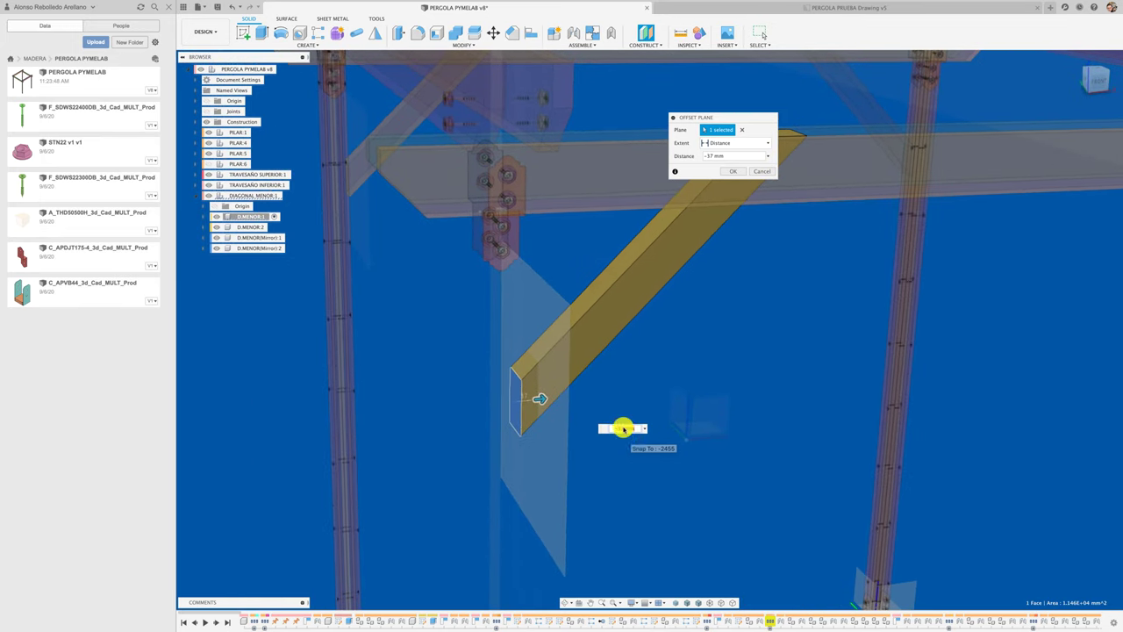
click(766, 10)
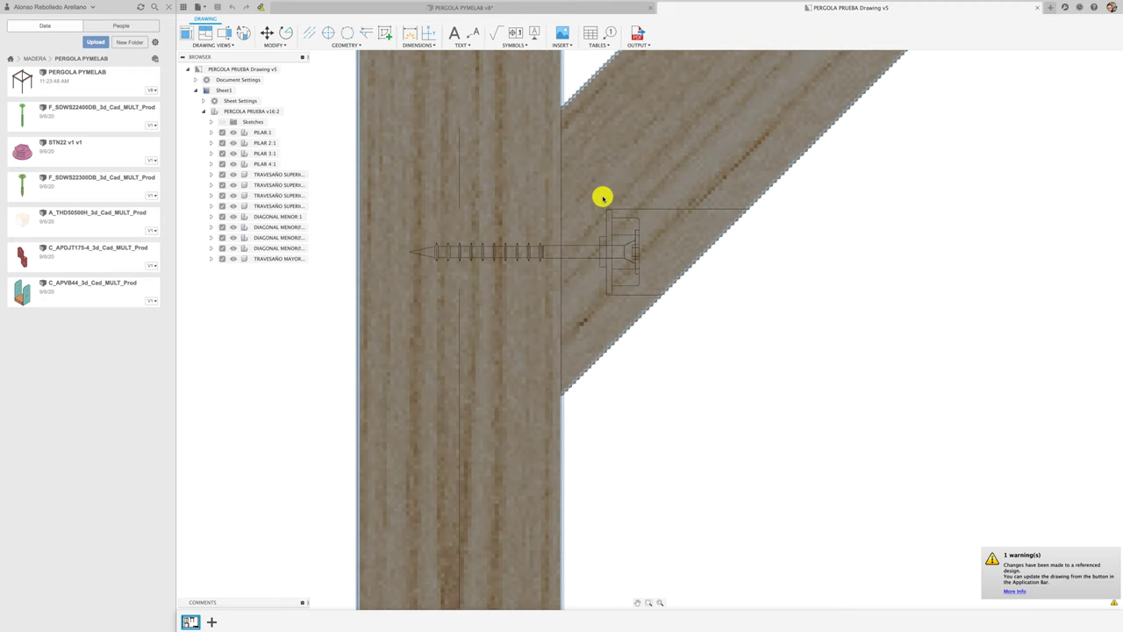
Step: Dimension the post's vertical edge in the drawing, then return to PERGOLA PYMELAB v8
click(410, 32)
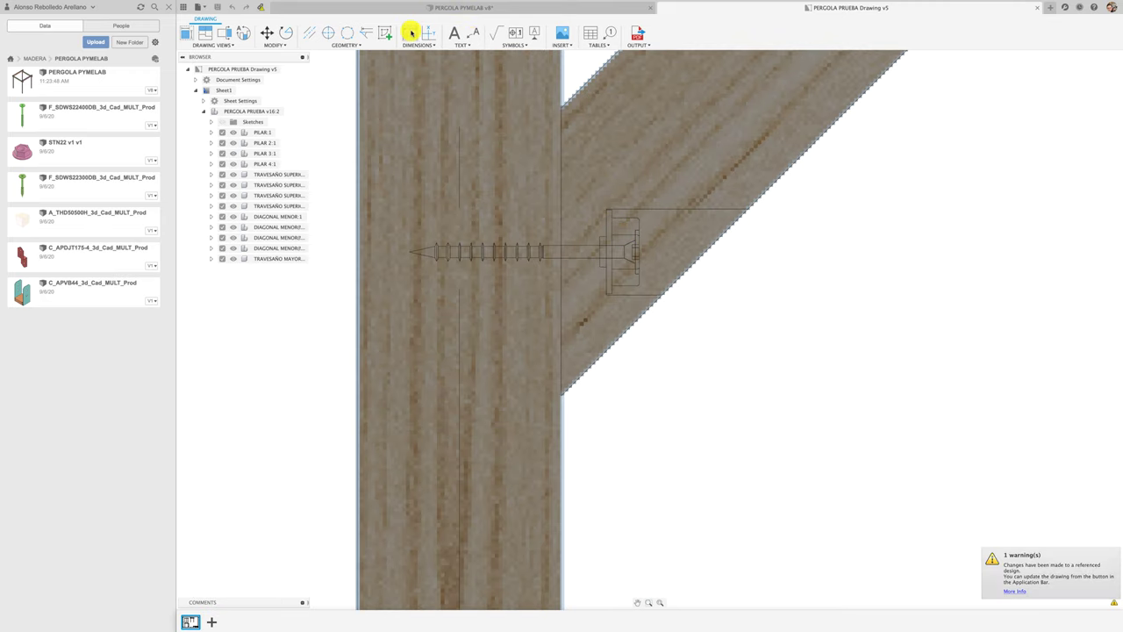
click(606, 210)
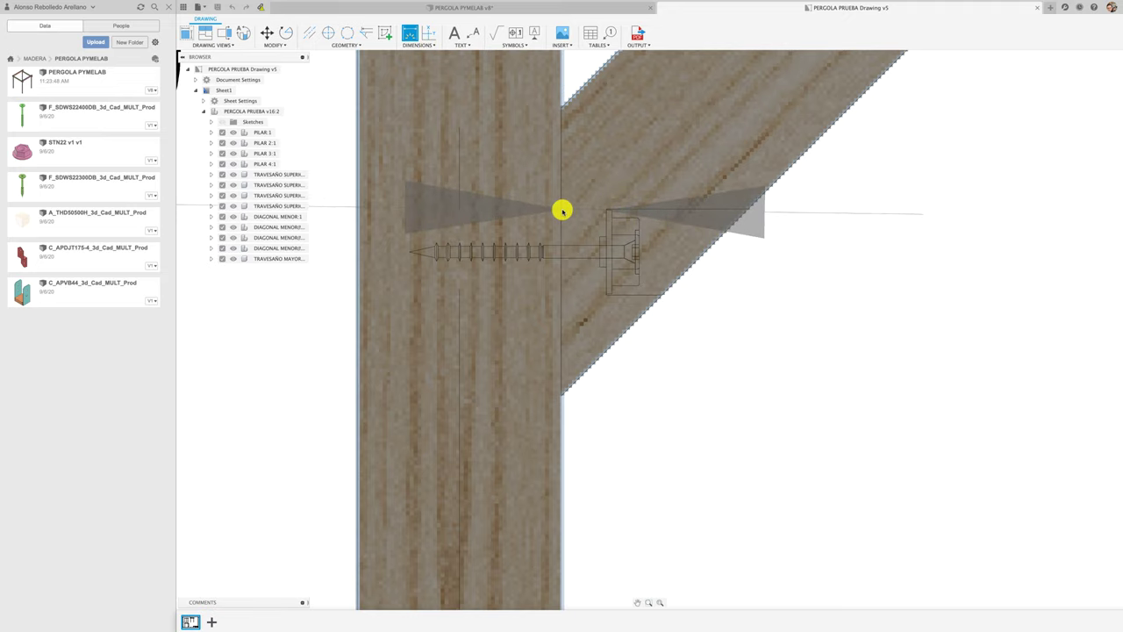
scroll(561, 187, down, 3)
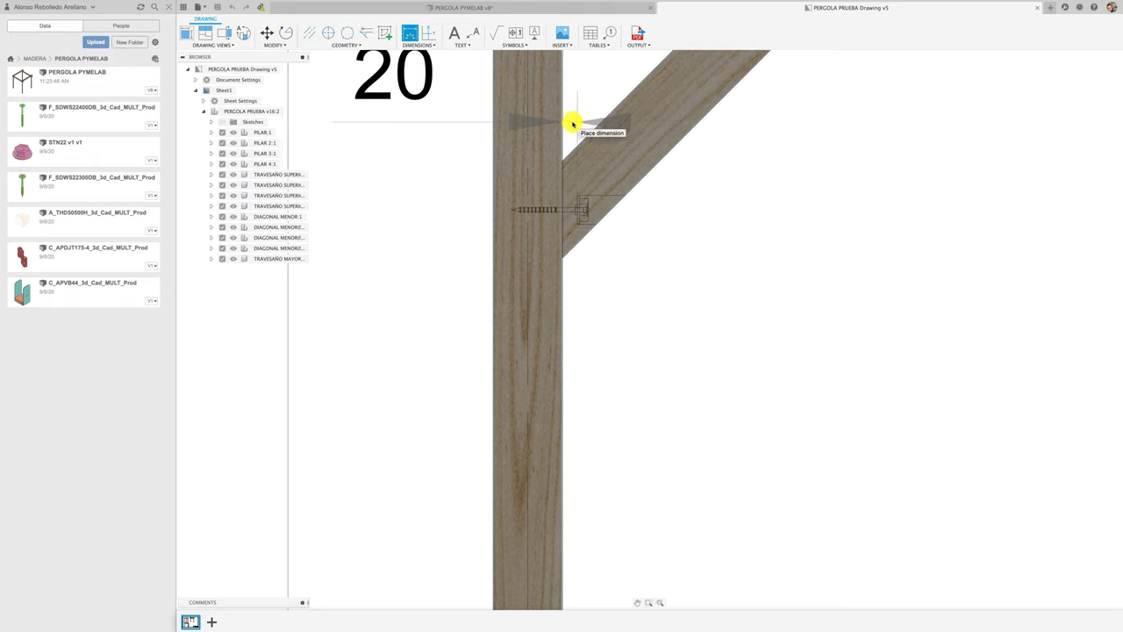
click(572, 123)
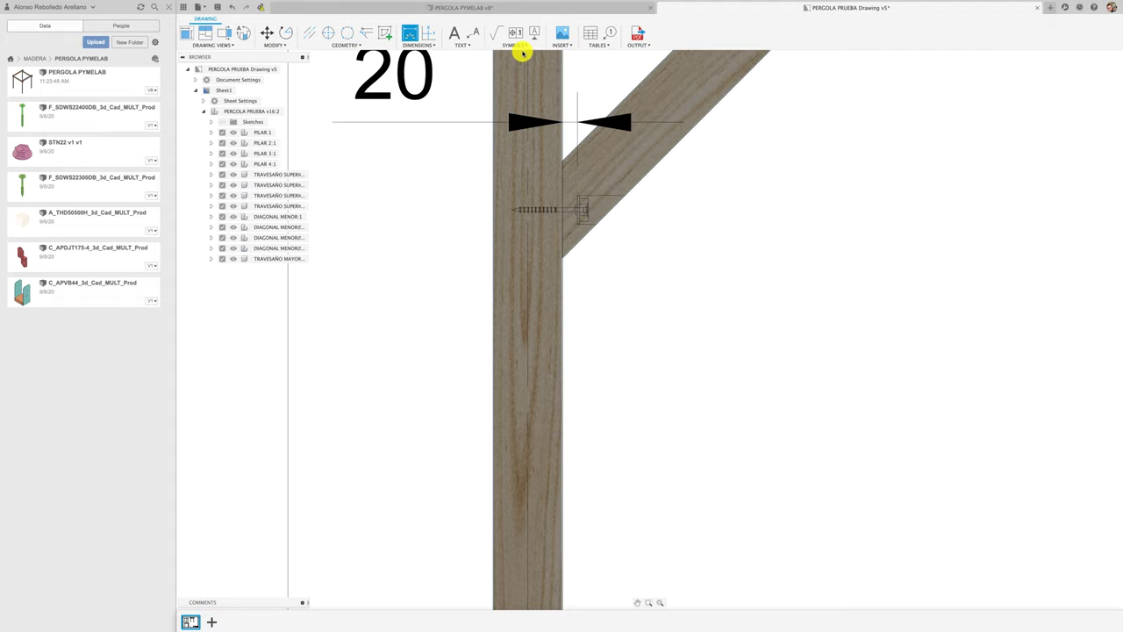
scroll(602, 214, up, 2)
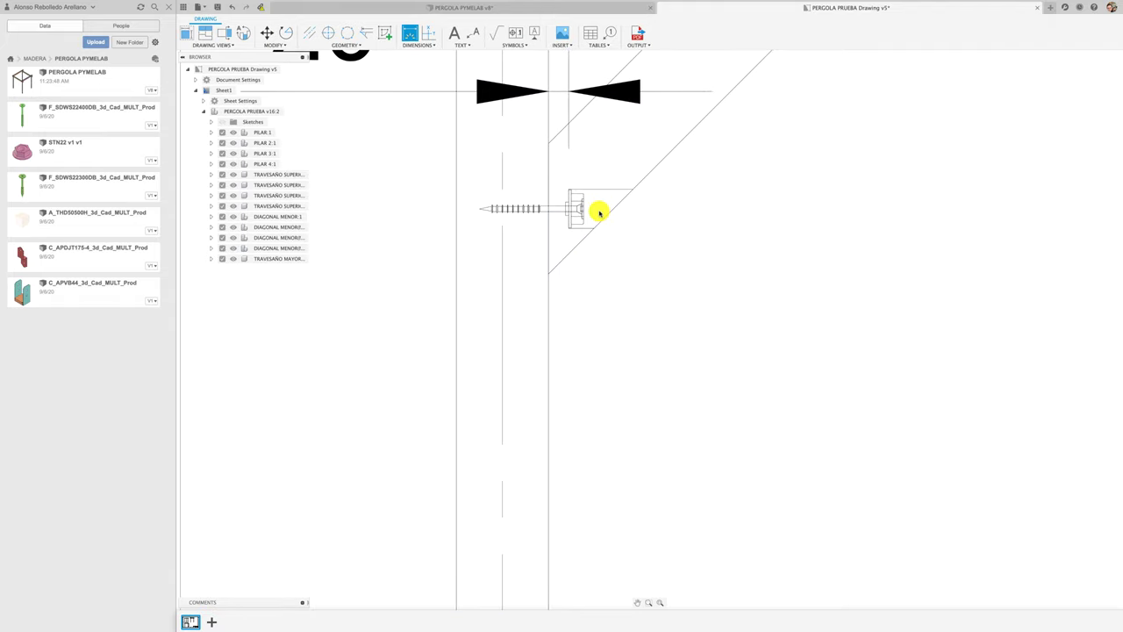
scroll(602, 216, up, 2)
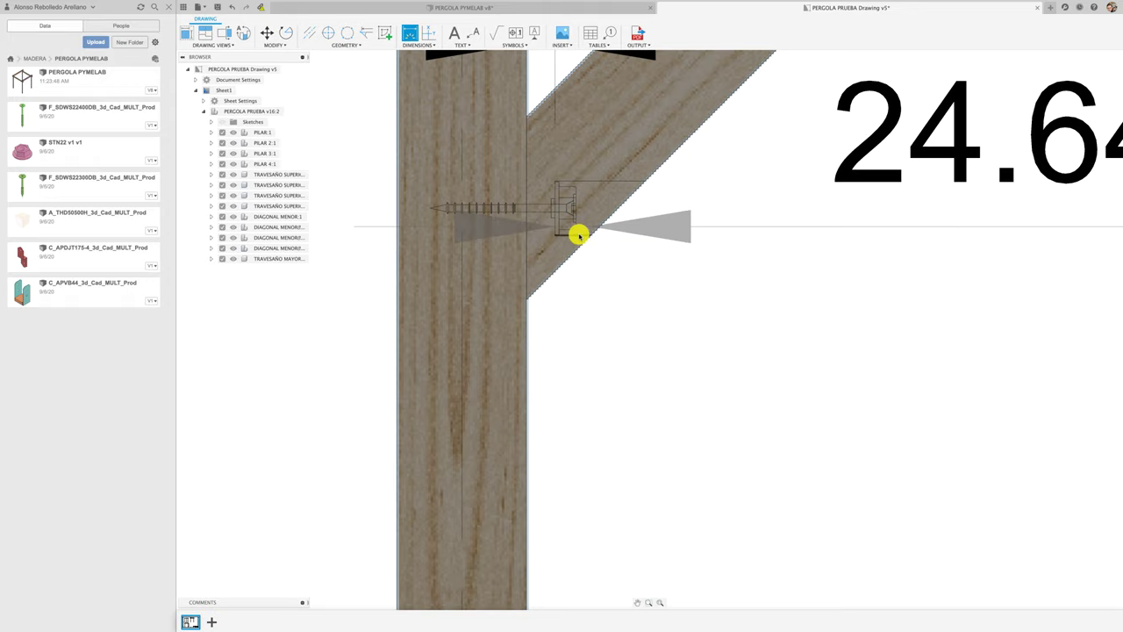
scroll(594, 273, down, 3)
click(506, 15)
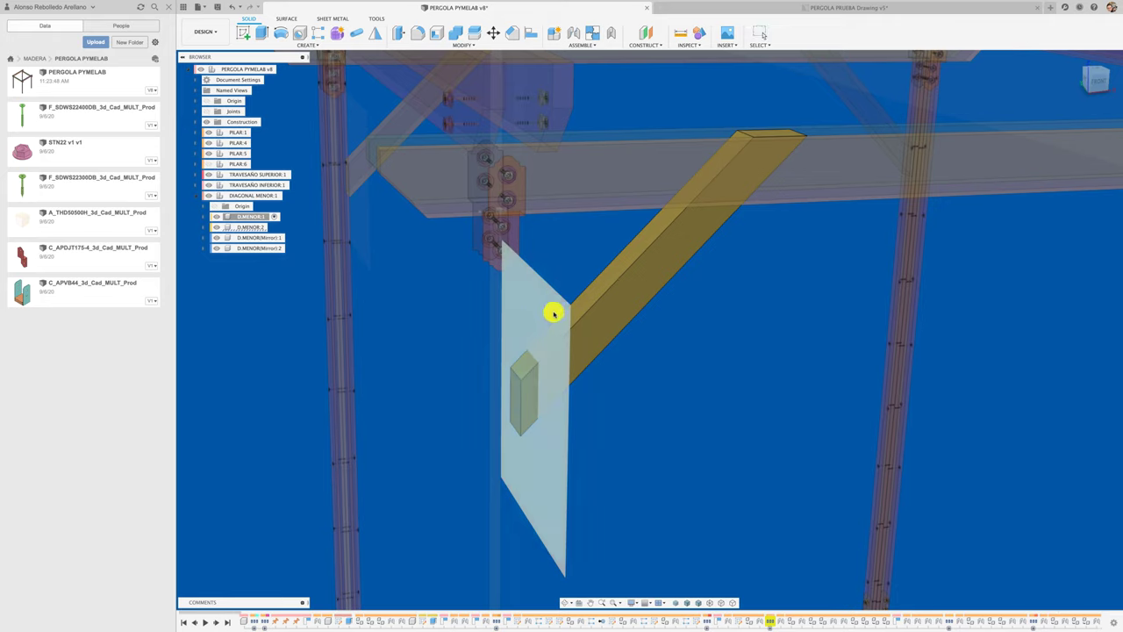
Step: Discard the unfinished offset plane and cancel a second attempt
key(Delete)
click(644, 44)
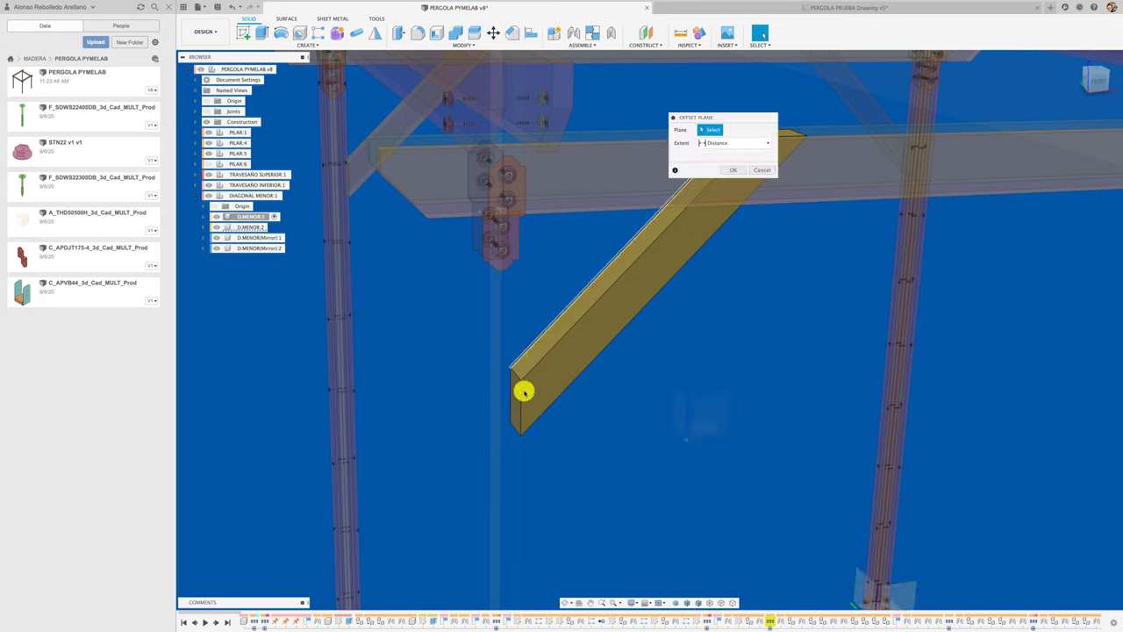
click(514, 396)
scroll(585, 403, up, 3)
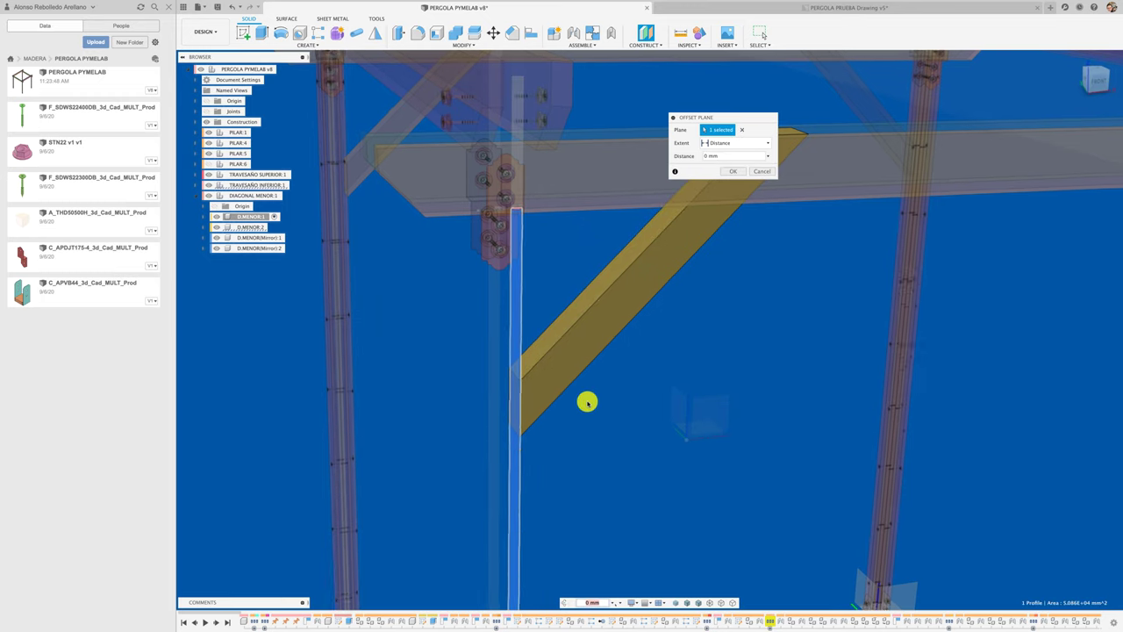
click(763, 171)
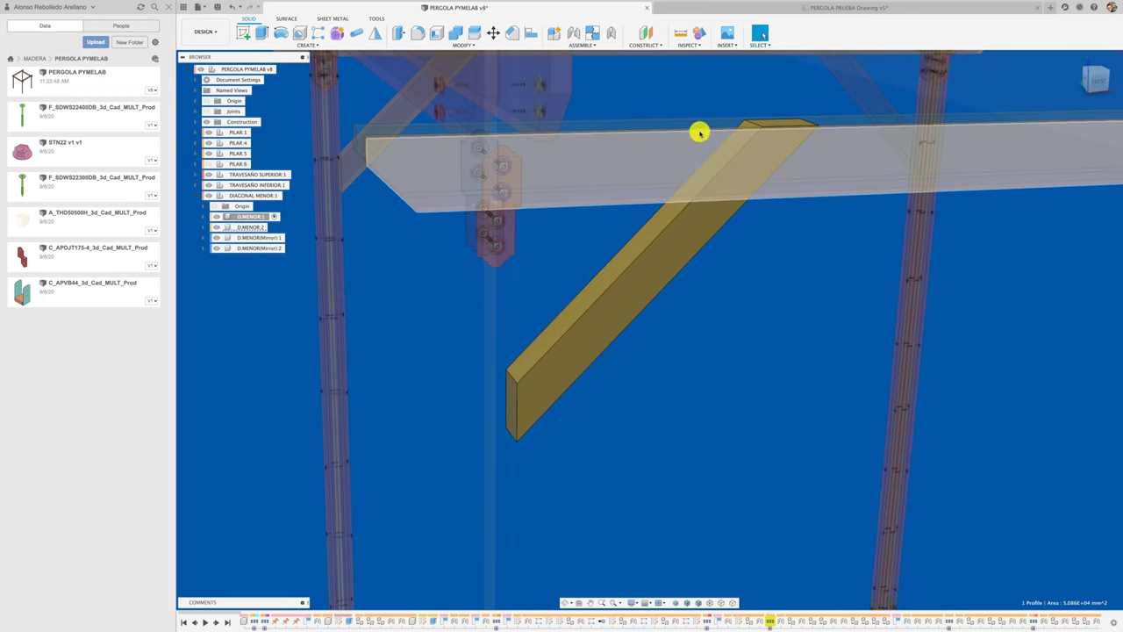
Step: Create an offset plane -10 mm from the D.MENOR:1 brace's end face
key(Return)
mouse_move(564, 445)
shift+middle_down()
mouse_move(541, 489)
mouse_move(532, 483)
shift+middle_up()
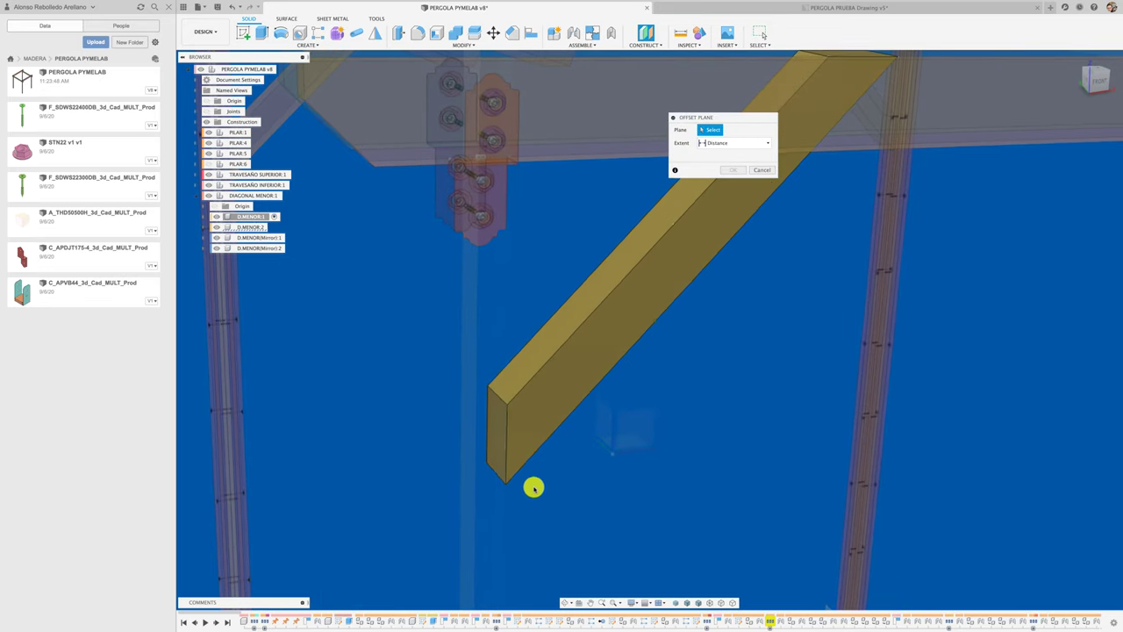
click(489, 457)
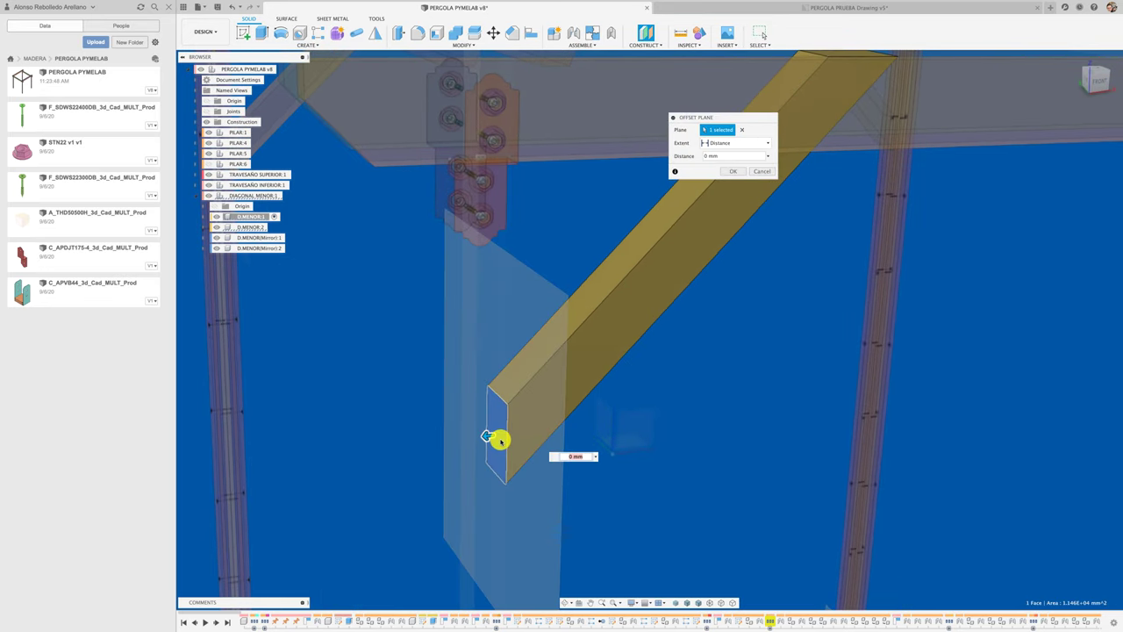
drag(498, 437, 516, 433)
text(-30)
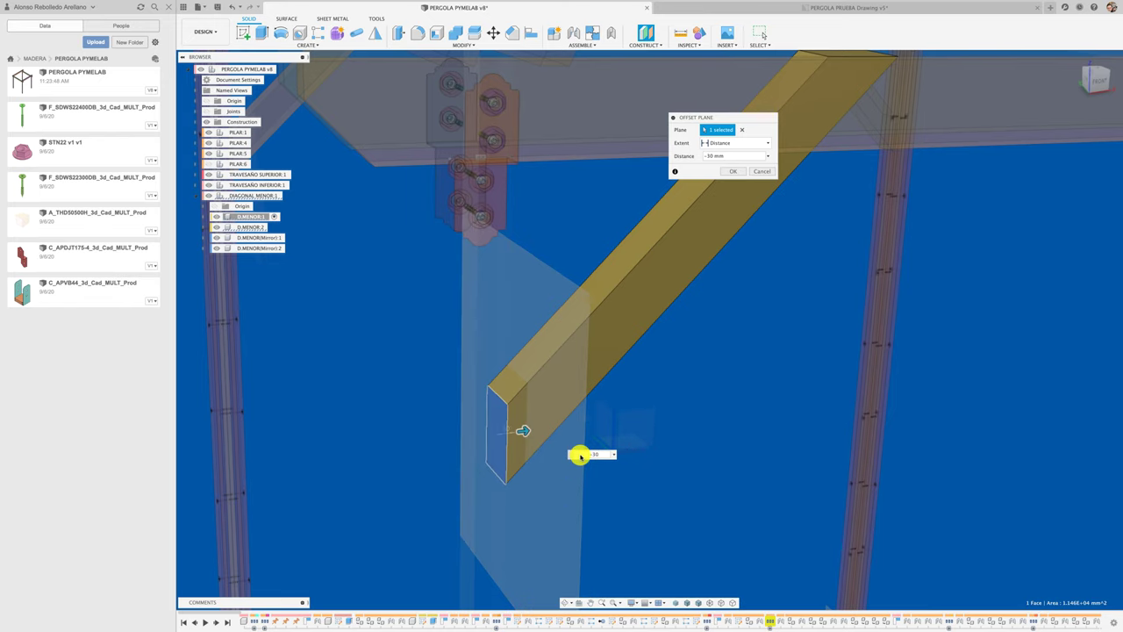
key(Return)
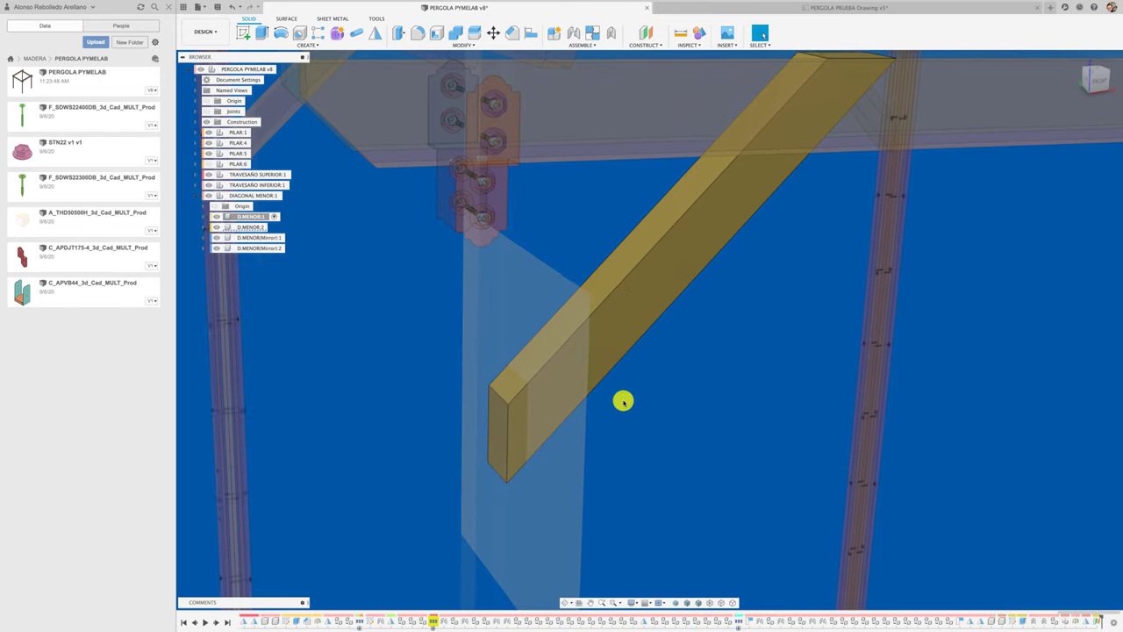
Step: Start a new sketch on the -10 mm offset plane
shift+middle_drag(622, 398, 429, 396)
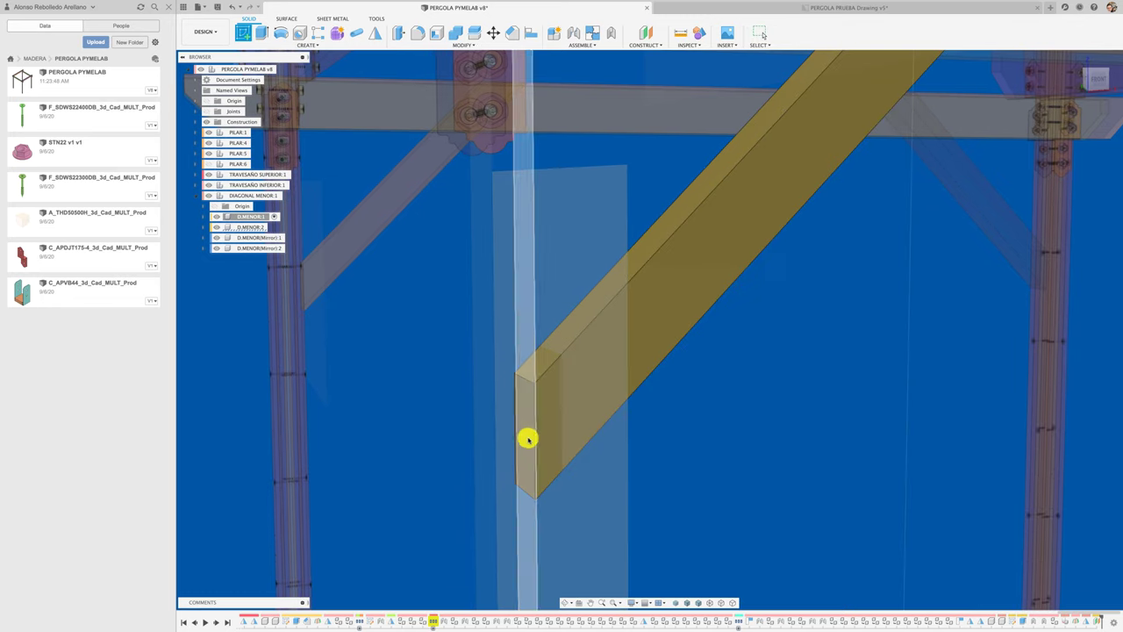
shift+middle_drag(523, 468, 493, 482)
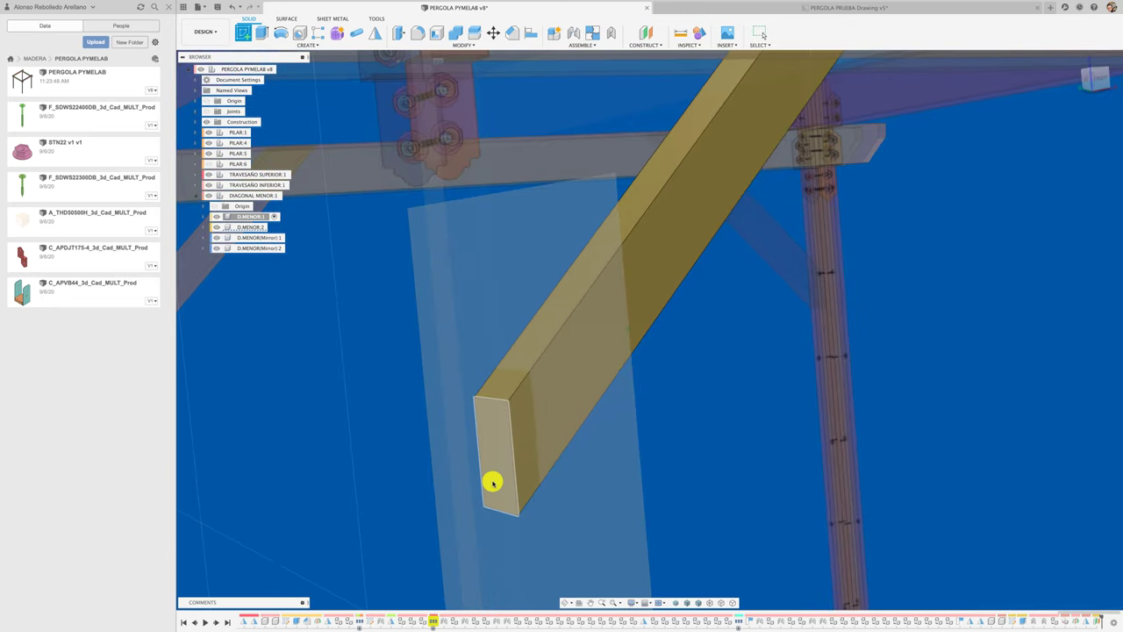
click(430, 391)
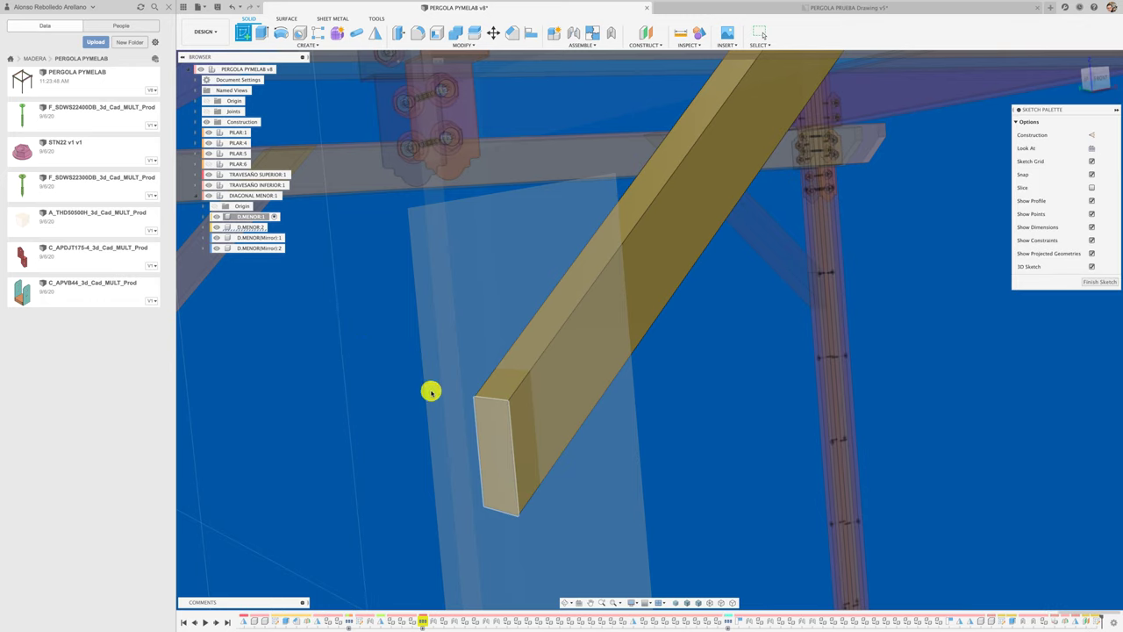
Step: Draw a vertical construction line across the brace end face
click(576, 602)
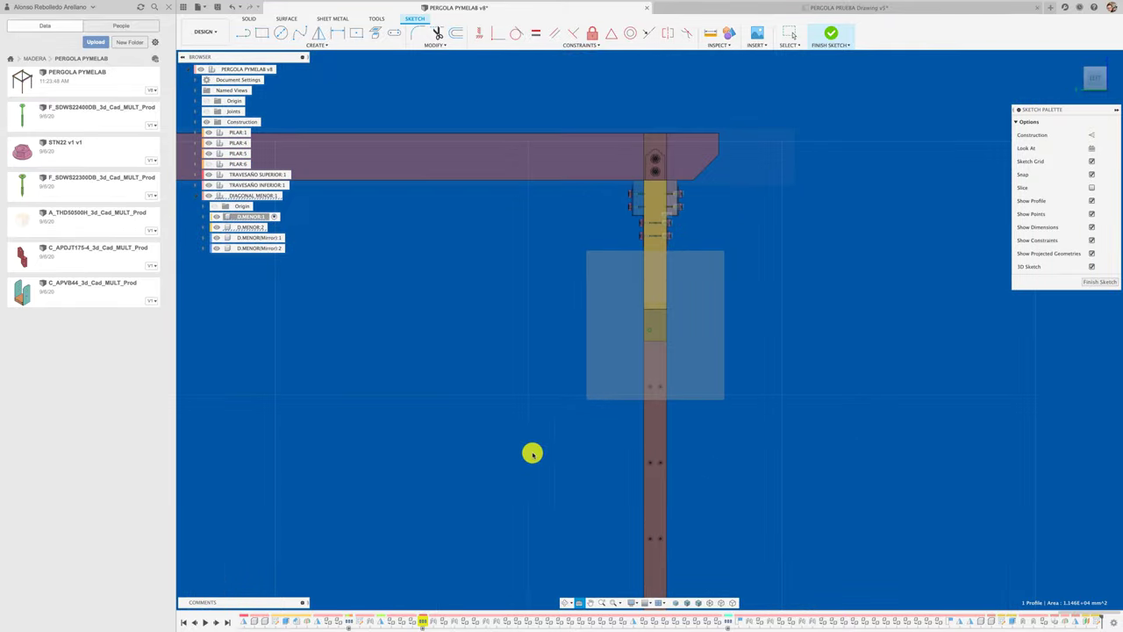
scroll(699, 326, up, 2)
scroll(699, 325, up, 3)
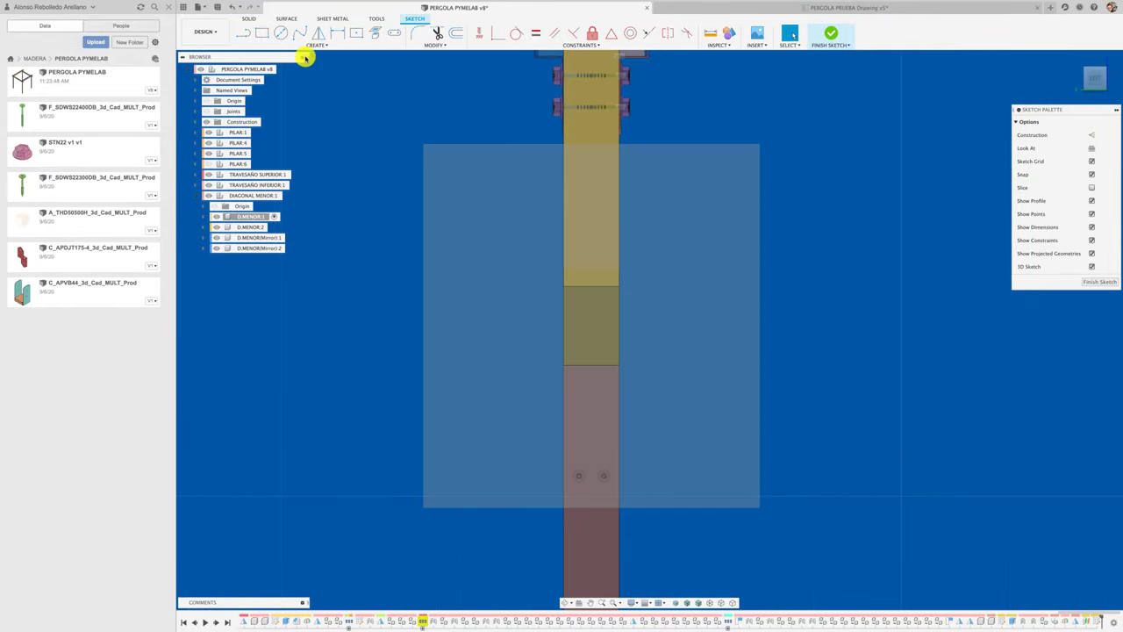
click(243, 33)
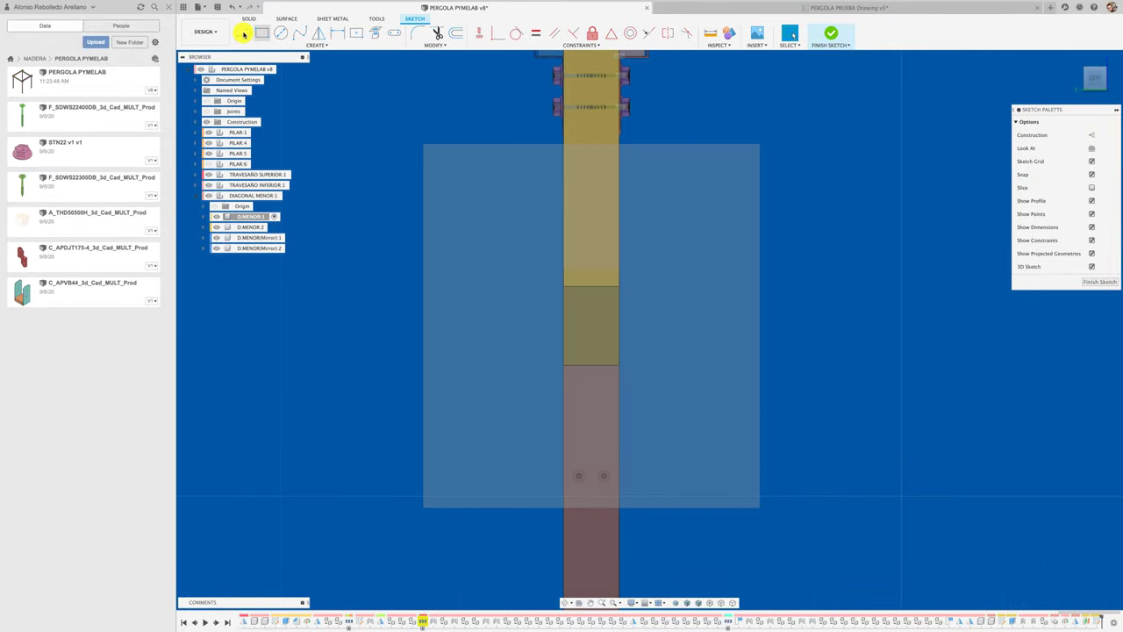
click(590, 365)
click(592, 286)
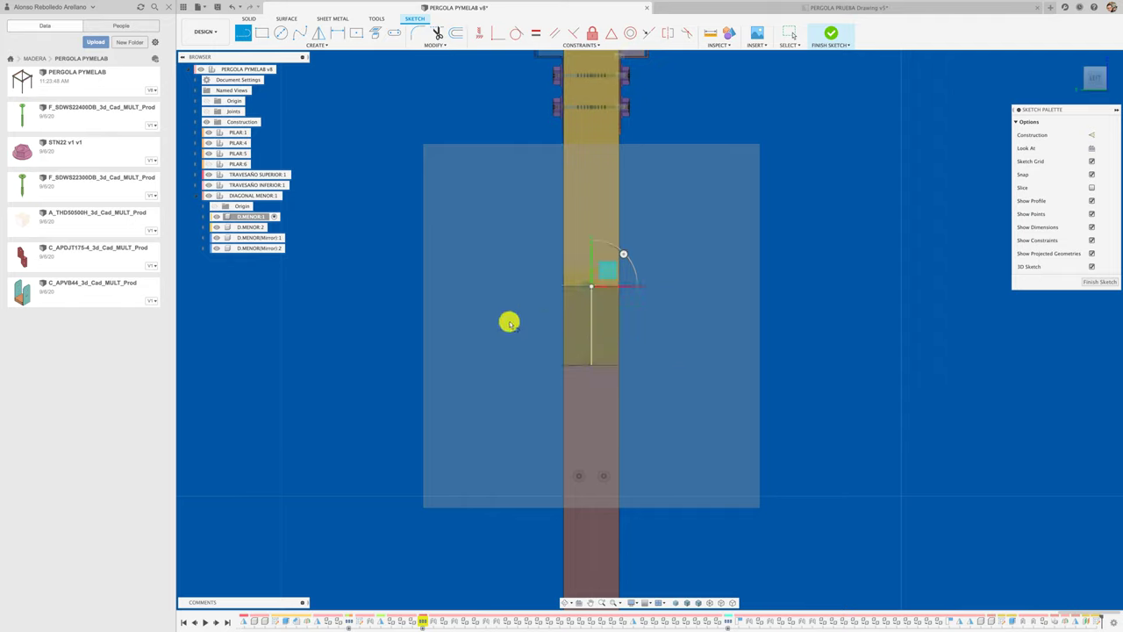
key(Escape)
click(593, 319)
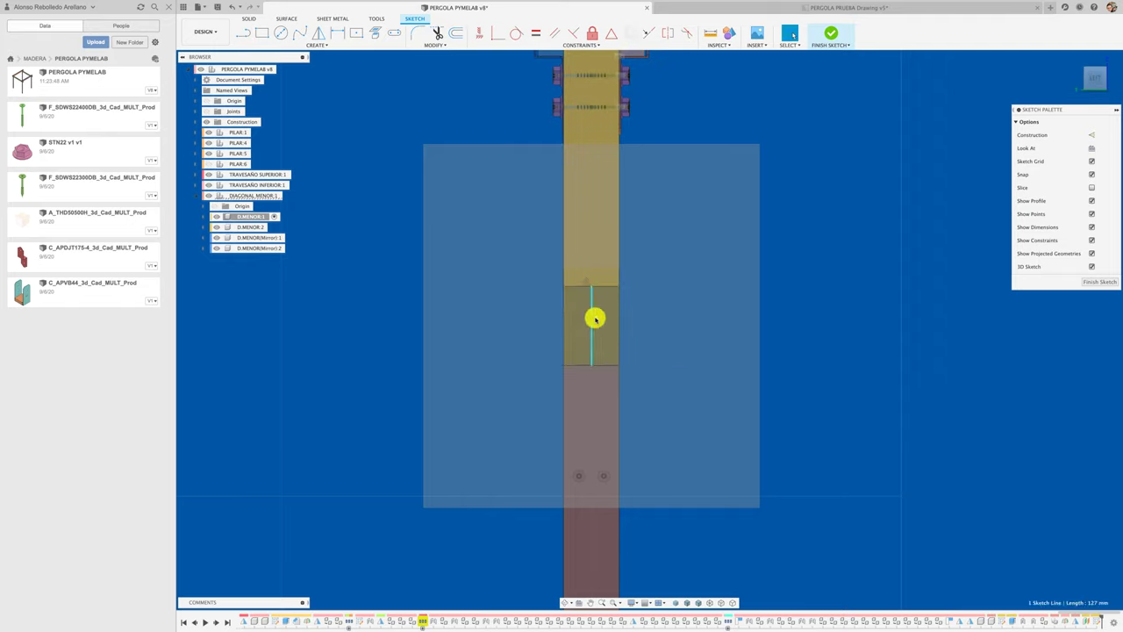
click(1091, 134)
shift+middle_drag(904, 273, 850, 278)
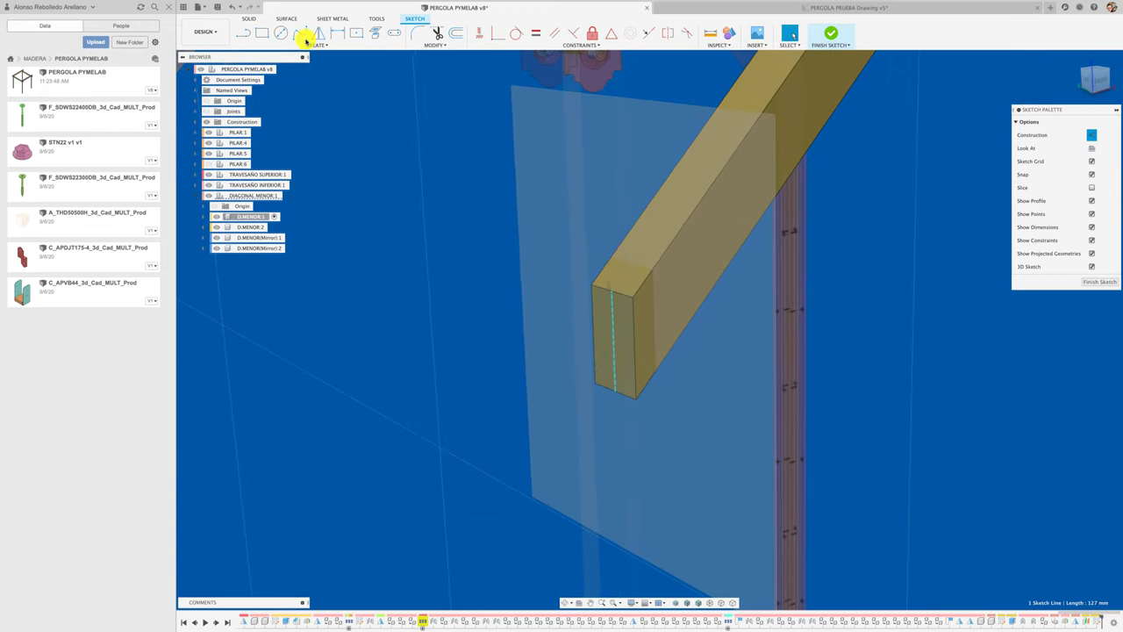
Step: Draw a 40 mm diameter circle centred on the construction line
click(281, 33)
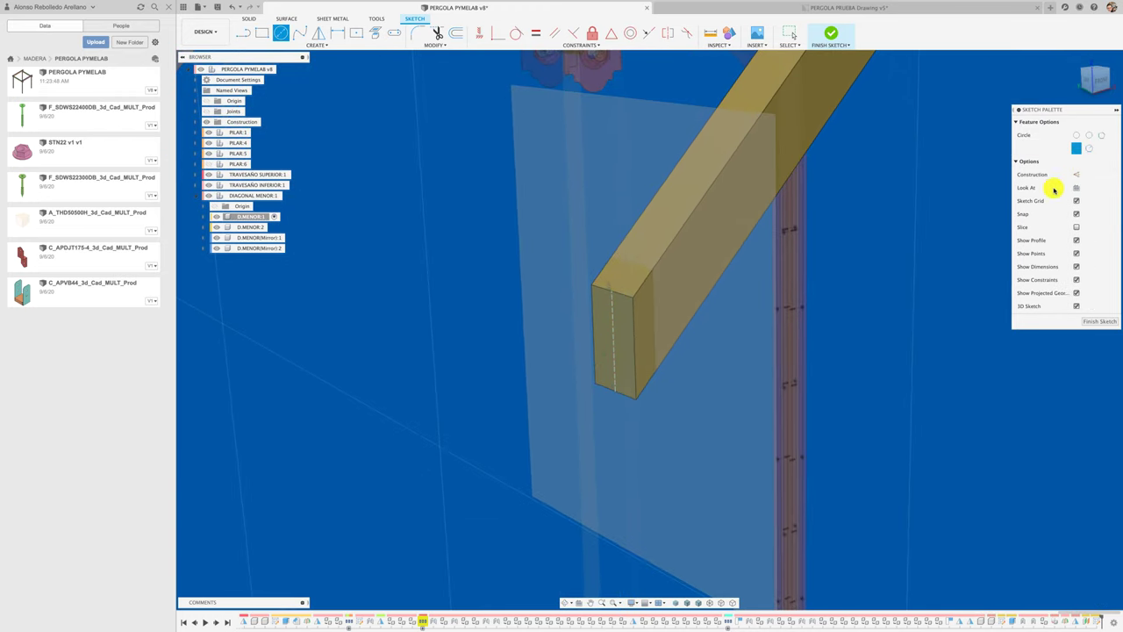
click(615, 343)
text(40)
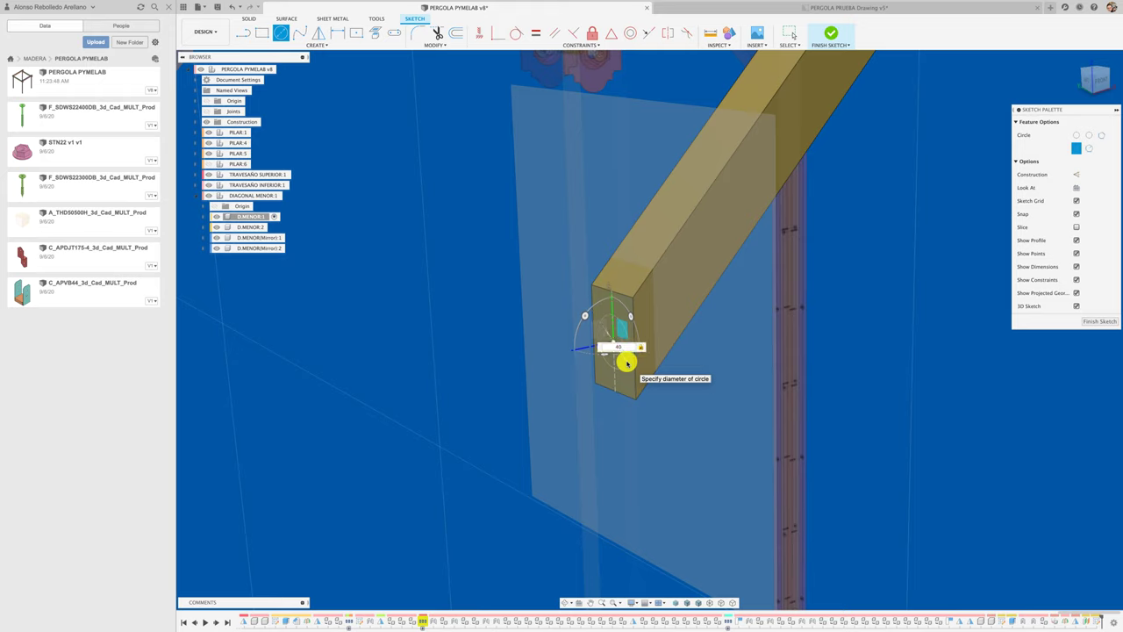
key(Return)
key(Escape)
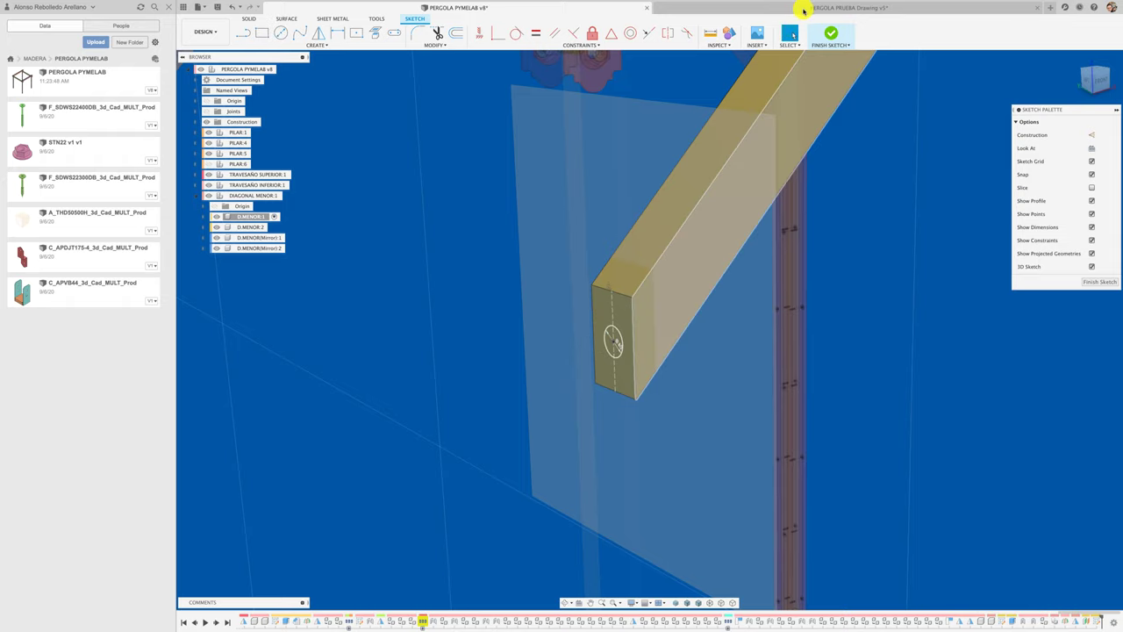
Step: In PERGOLA PRUEBA Drawing v5, dimension the brace's diagonal edge (38)
click(755, 8)
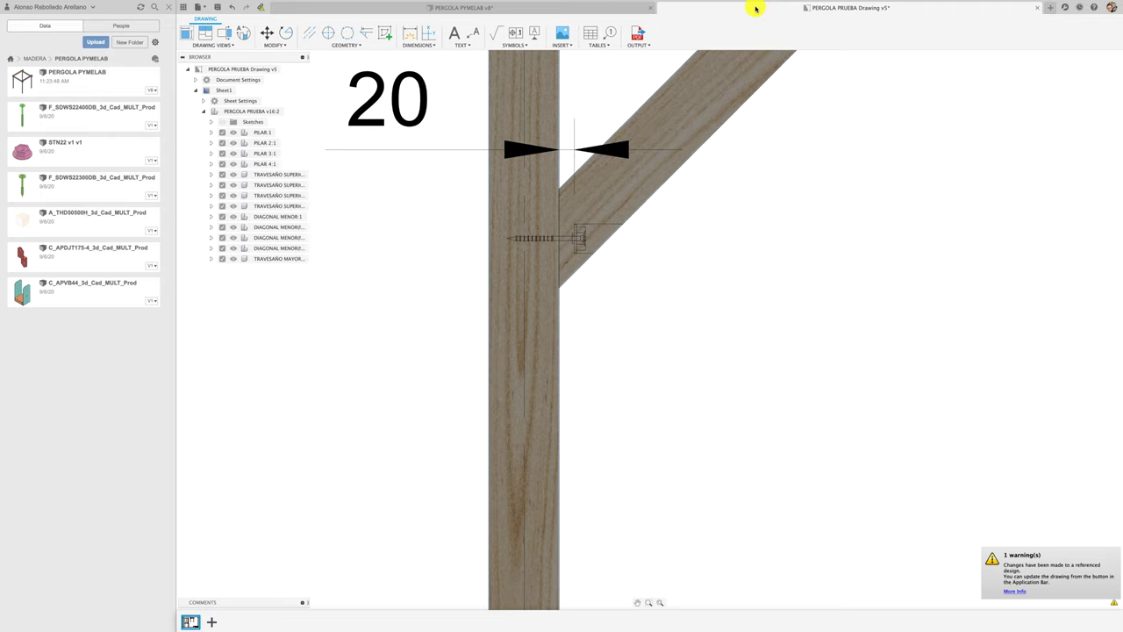
scroll(579, 235, up, 3)
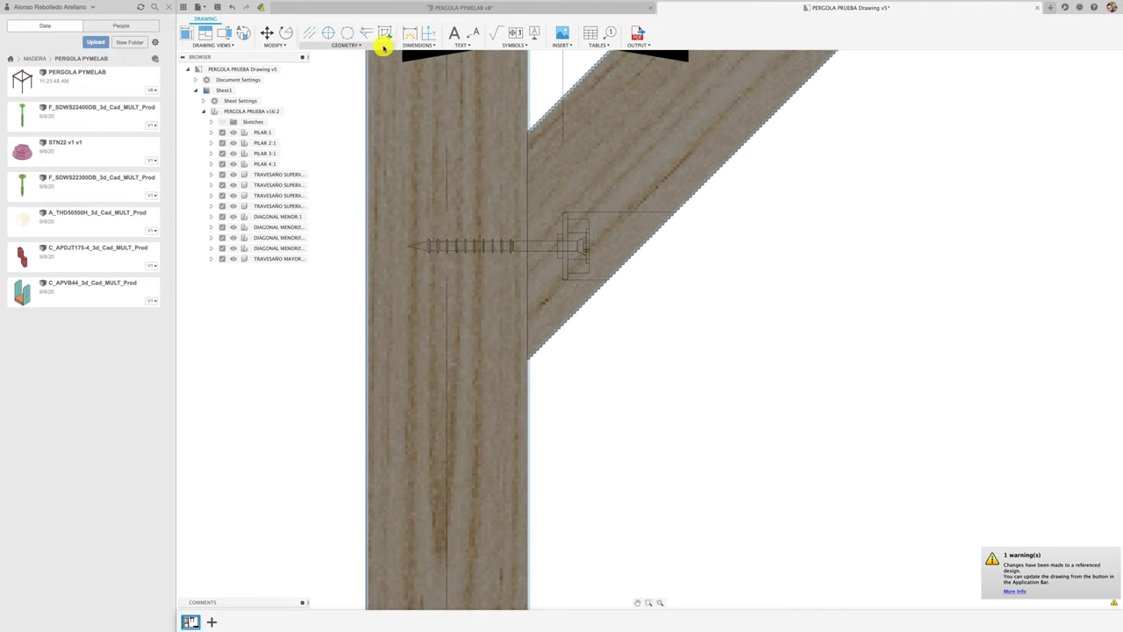
click(408, 35)
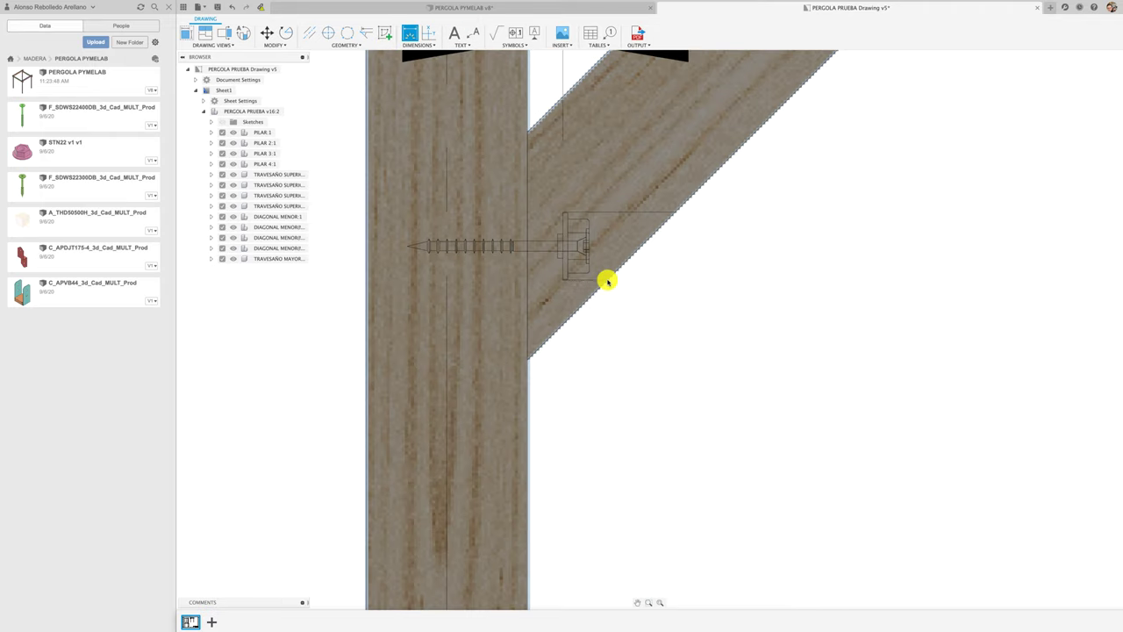
click(607, 281)
scroll(778, 259, down, 3)
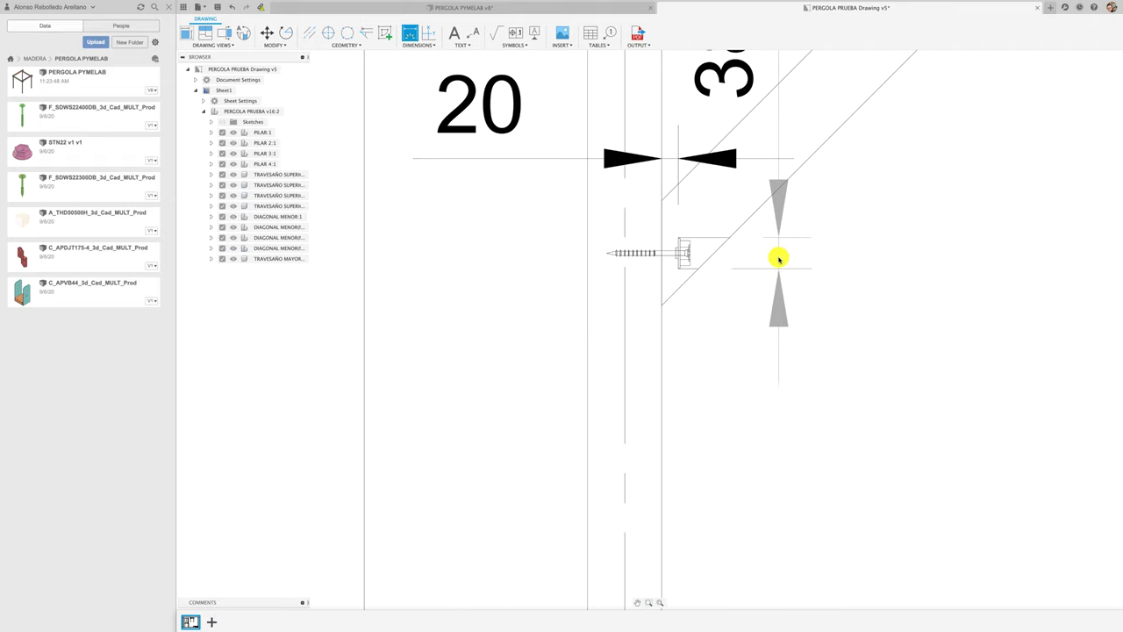
scroll(912, 266, down, 2)
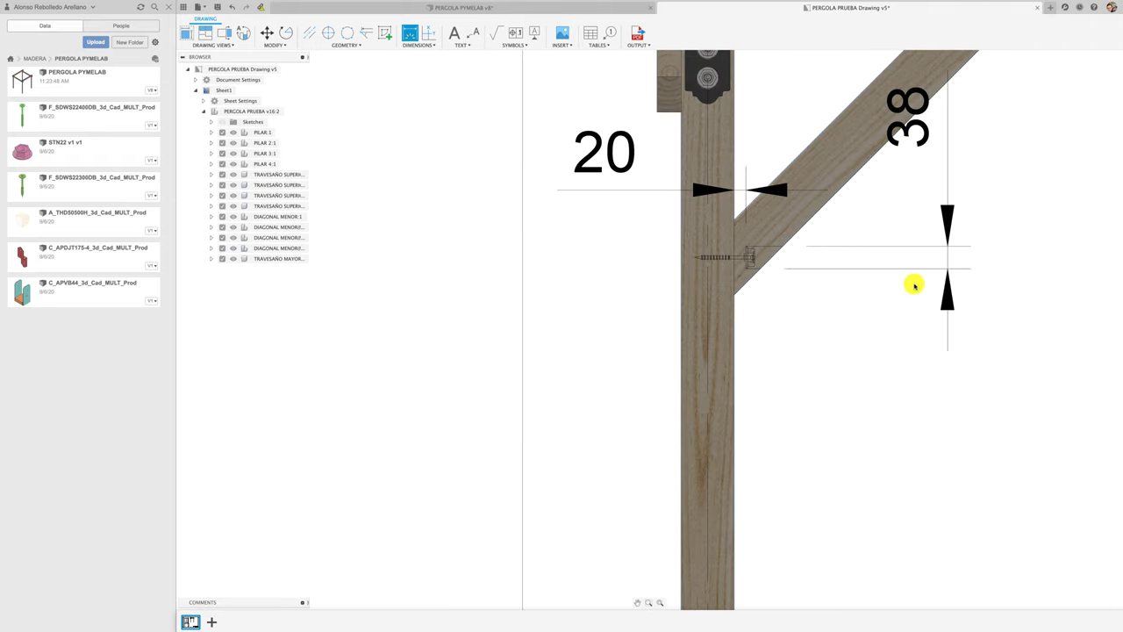
click(480, 8)
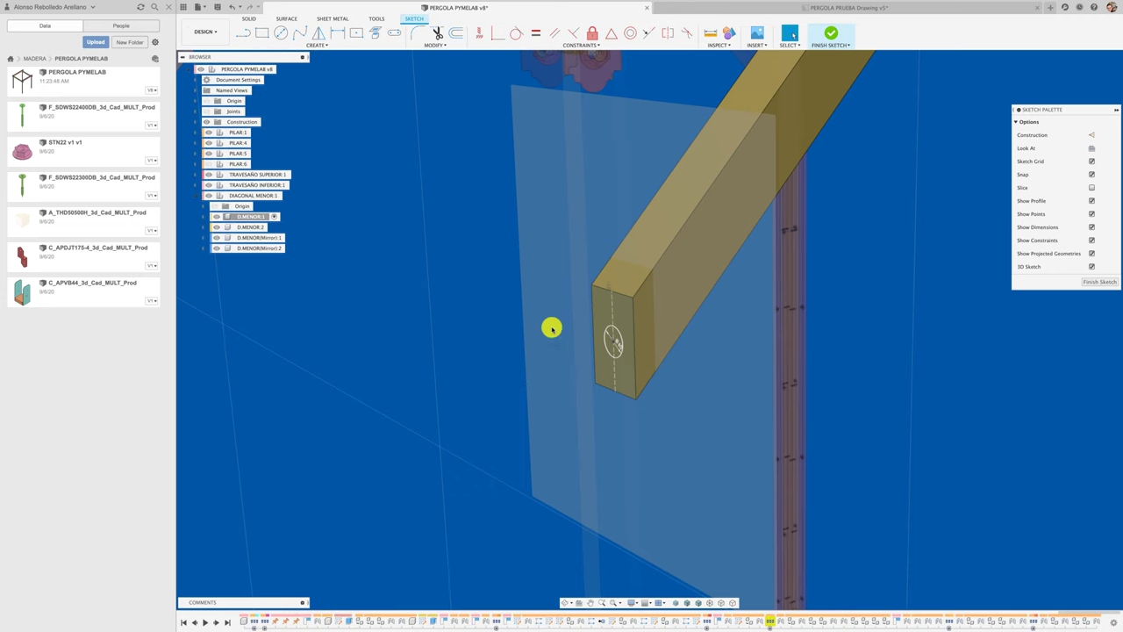
scroll(609, 351, up, 2)
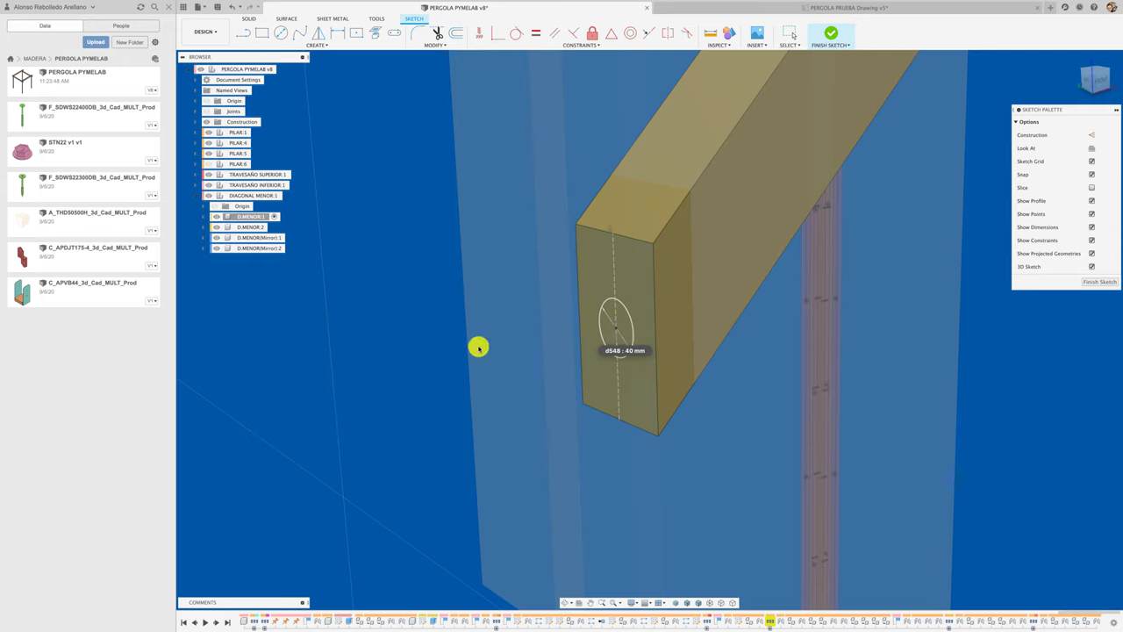
key(Escape)
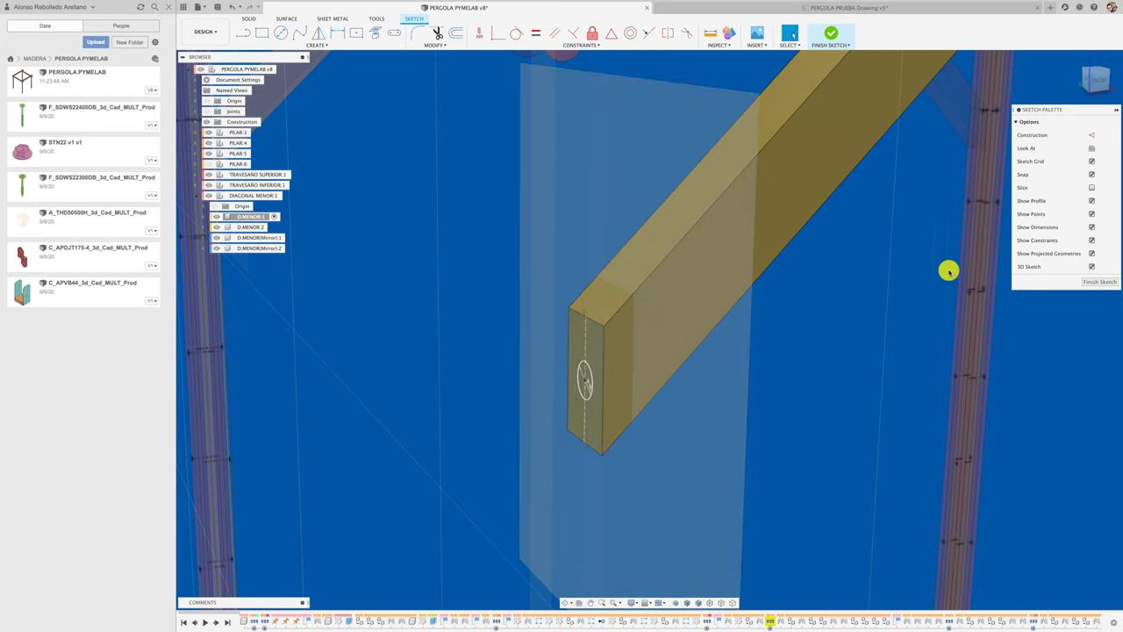
click(777, 8)
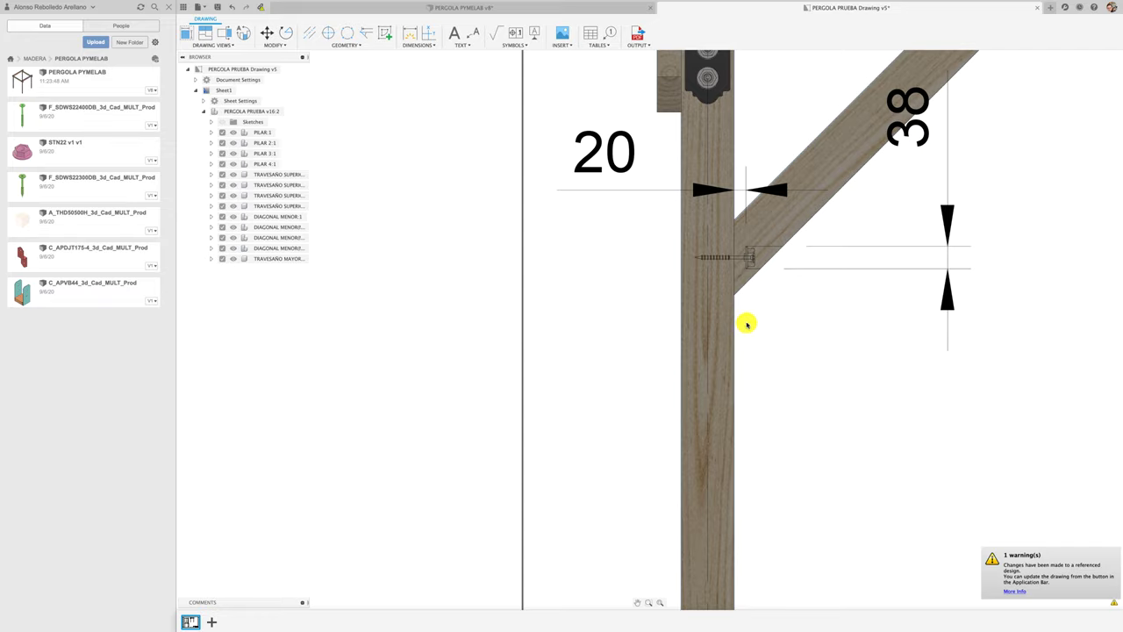
Step: Project the brace's end face outline into the sketch after one cancelled attempt, then finish the sketch
click(577, 11)
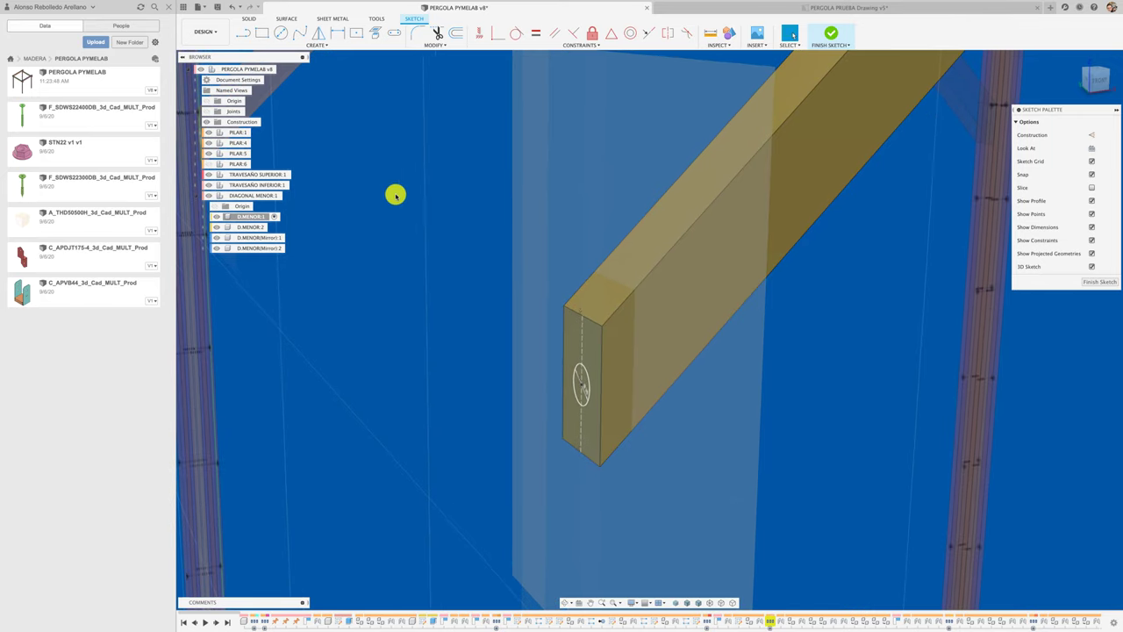
click(378, 35)
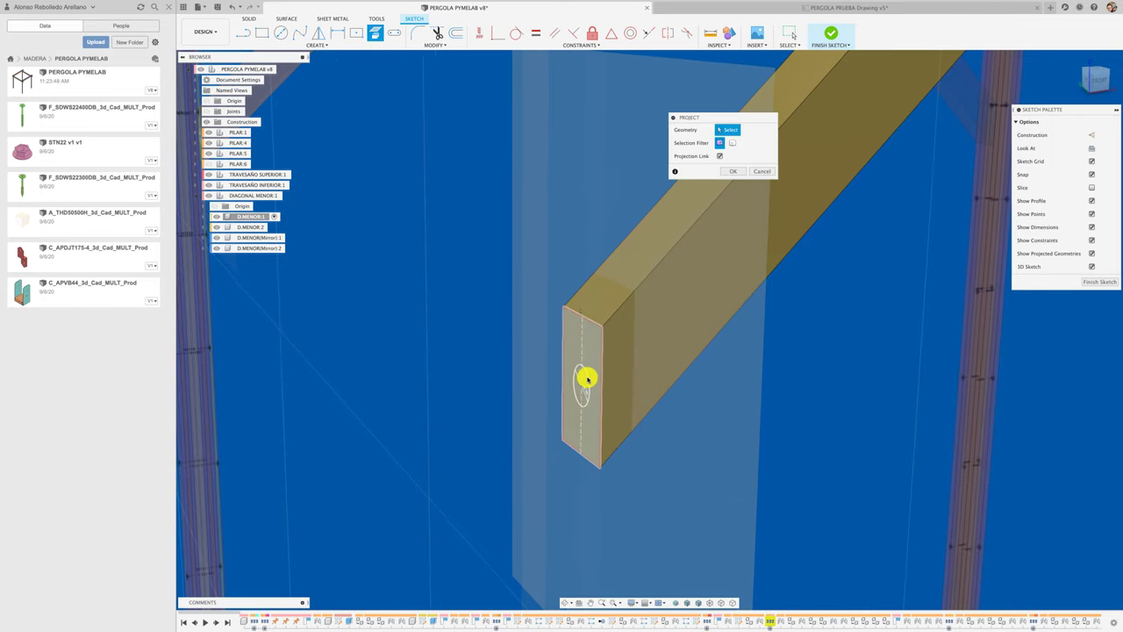
click(585, 435)
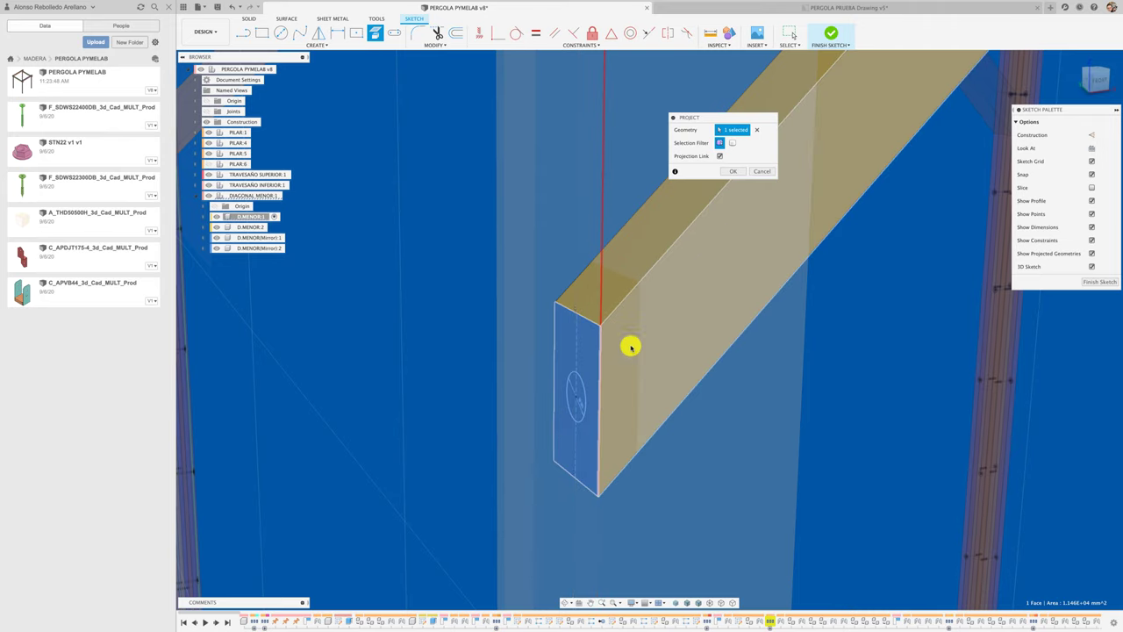
click(763, 172)
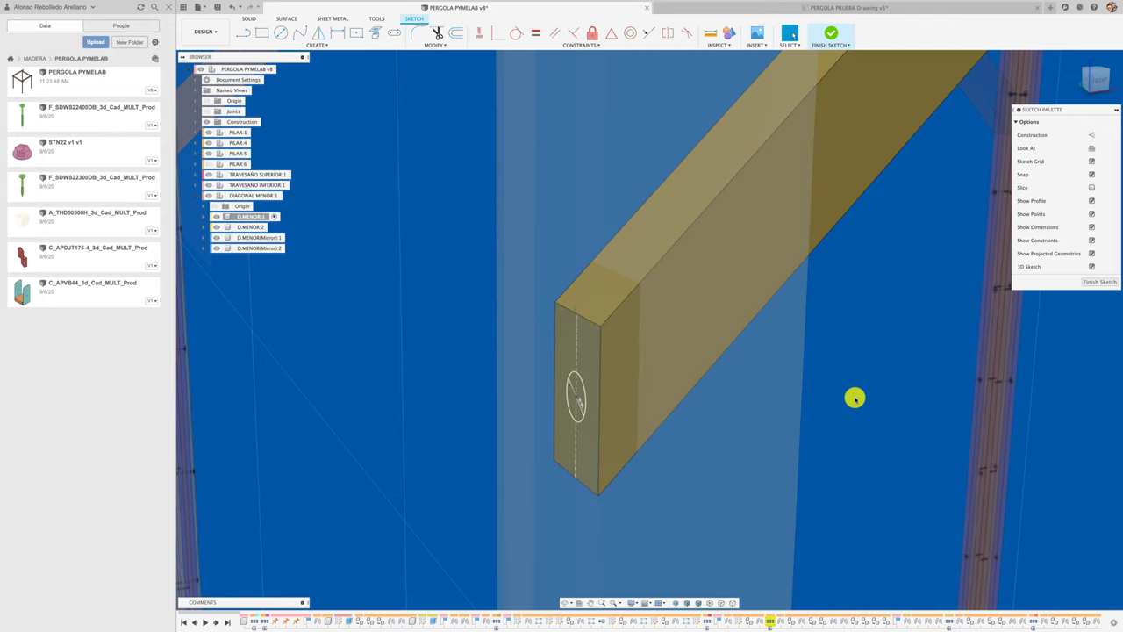
click(375, 33)
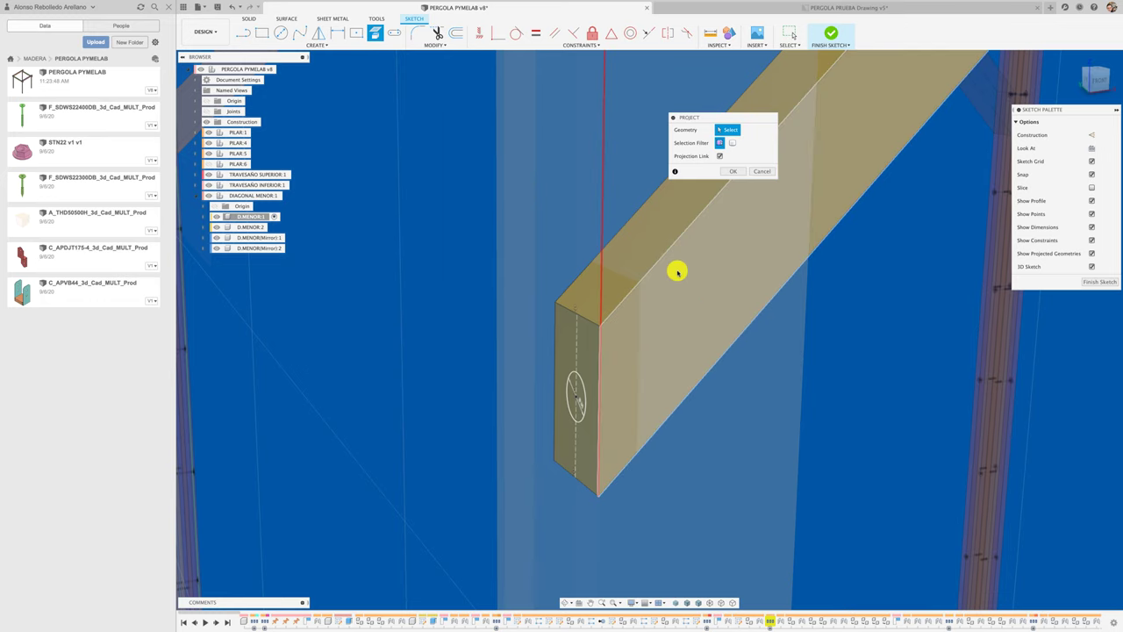
scroll(721, 413, down, 2)
scroll(702, 426, down, 2)
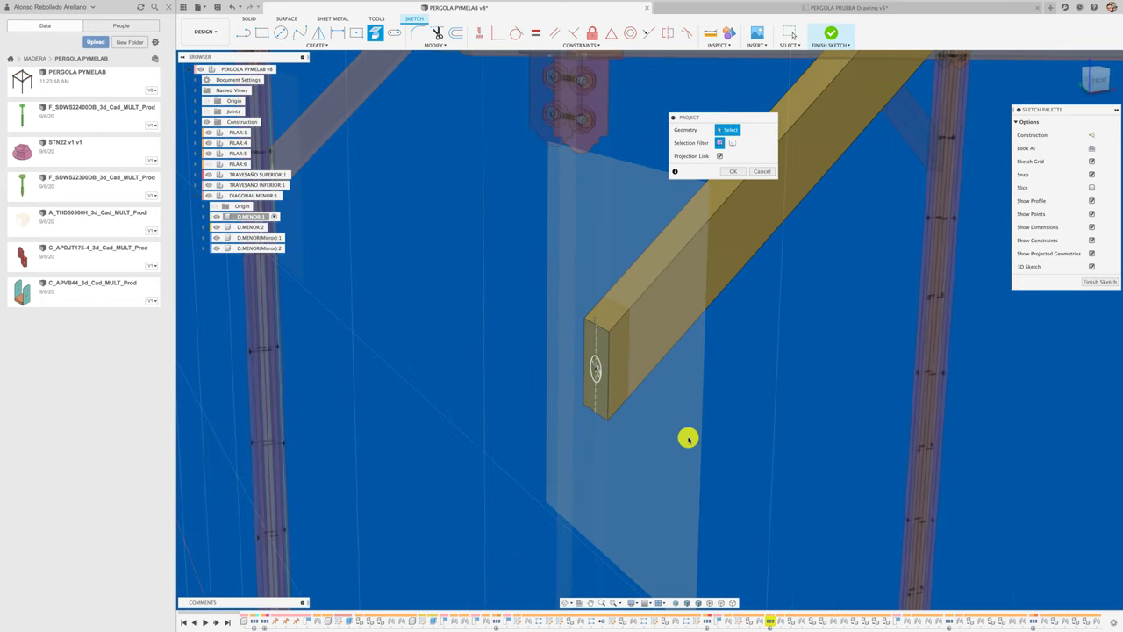
click(598, 384)
shift+middle_drag(598, 386, 613, 488)
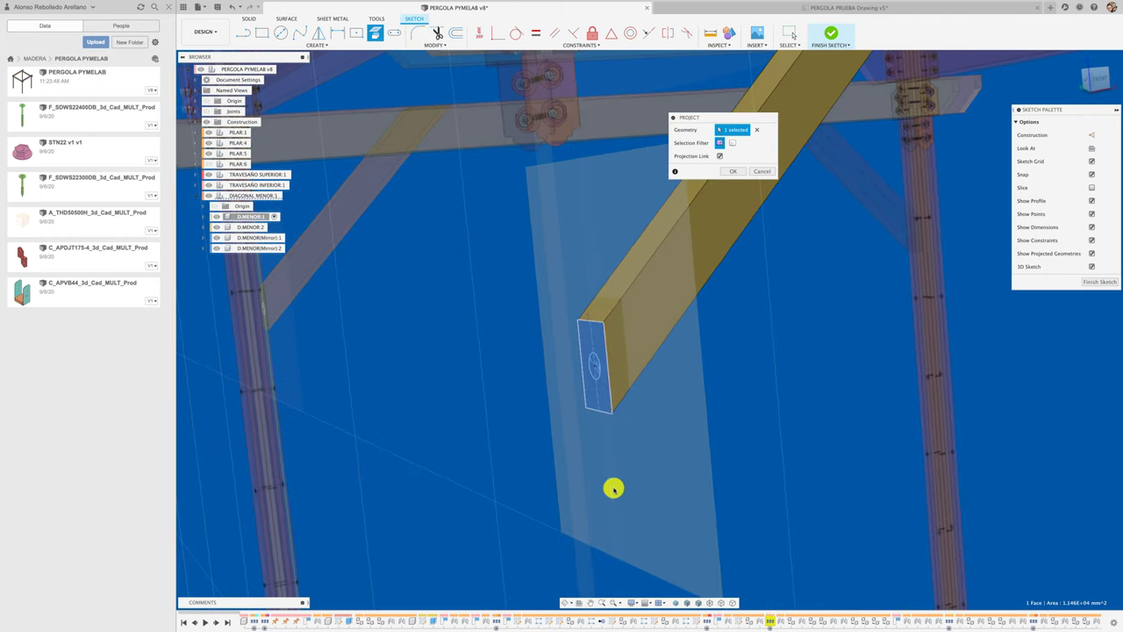
click(635, 603)
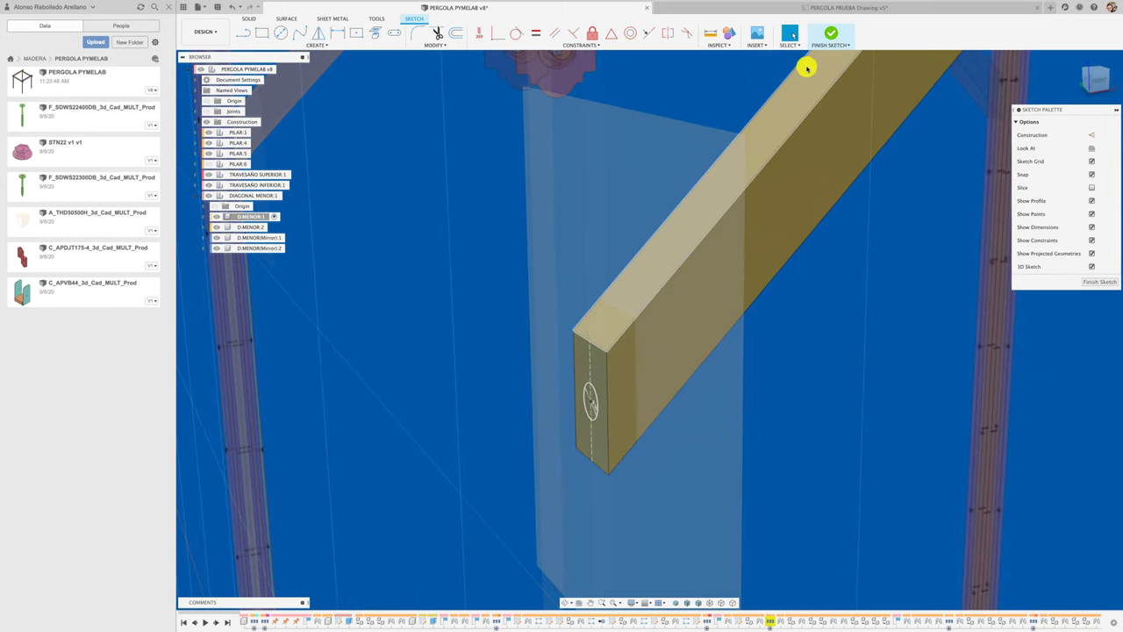
click(830, 33)
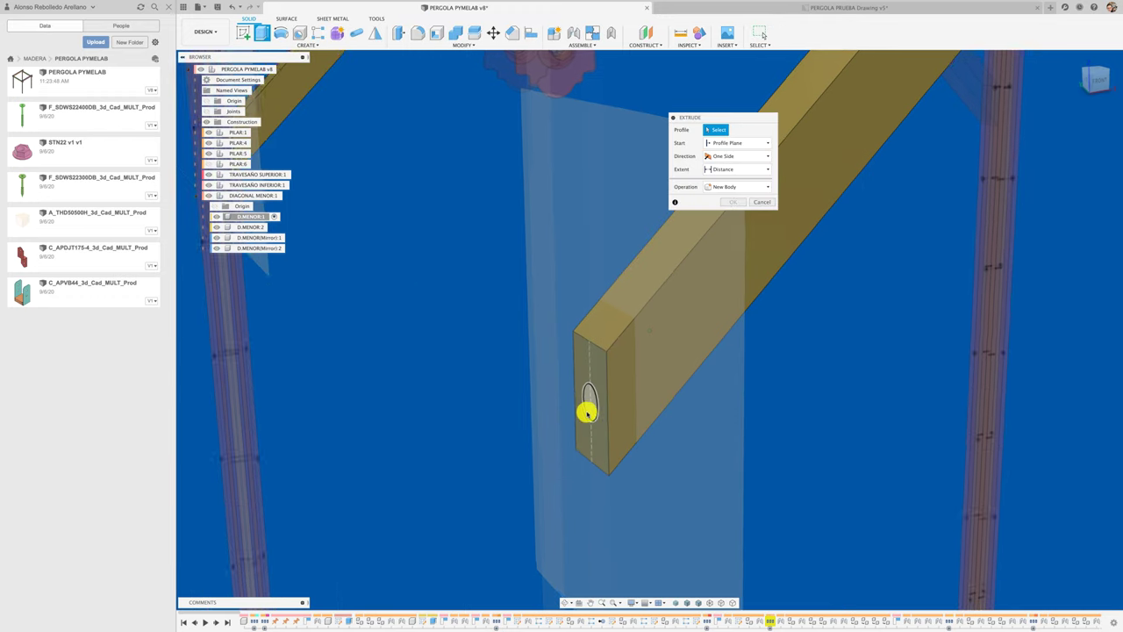
Step: Extrude the circle profile as a cut 170 mm into the brace
click(586, 412)
mouse_move(581, 406)
mouse_down()
mouse_move(732, 401)
mouse_move(744, 386)
mouse_up()
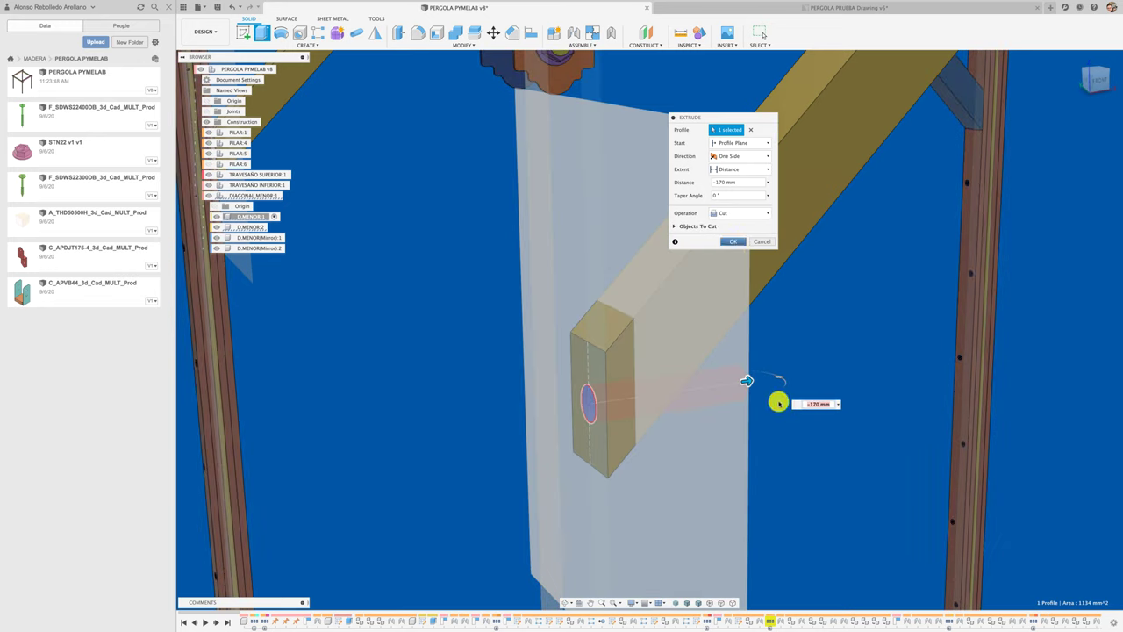
key(Return)
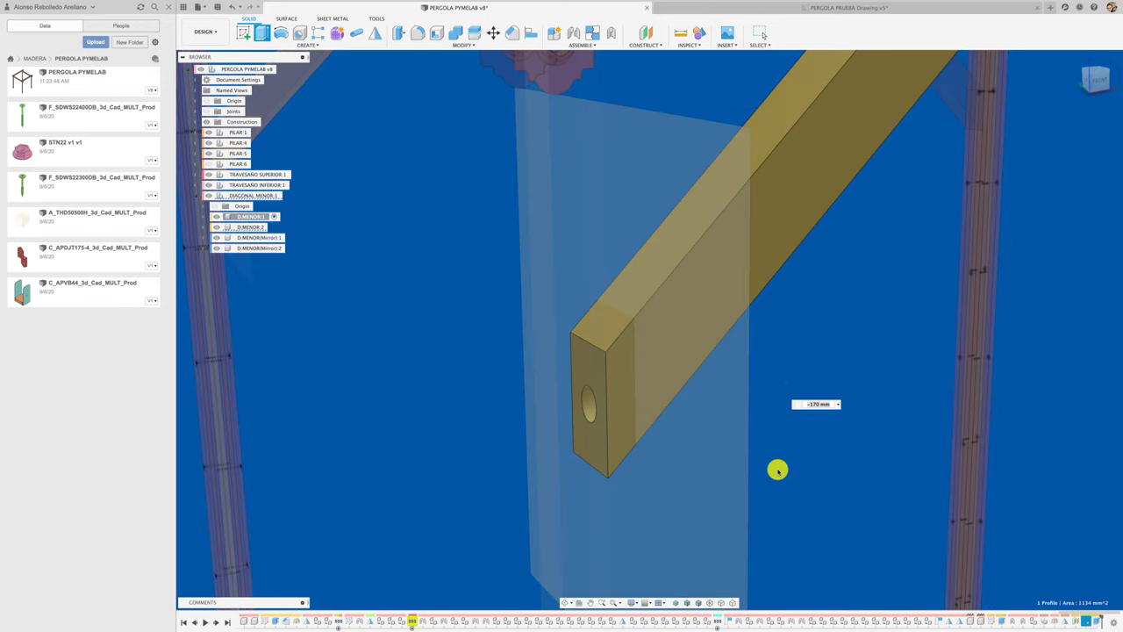
Step: Turn the view to face the brace end hole and start a sketch on that face
scroll(673, 452, up, 5)
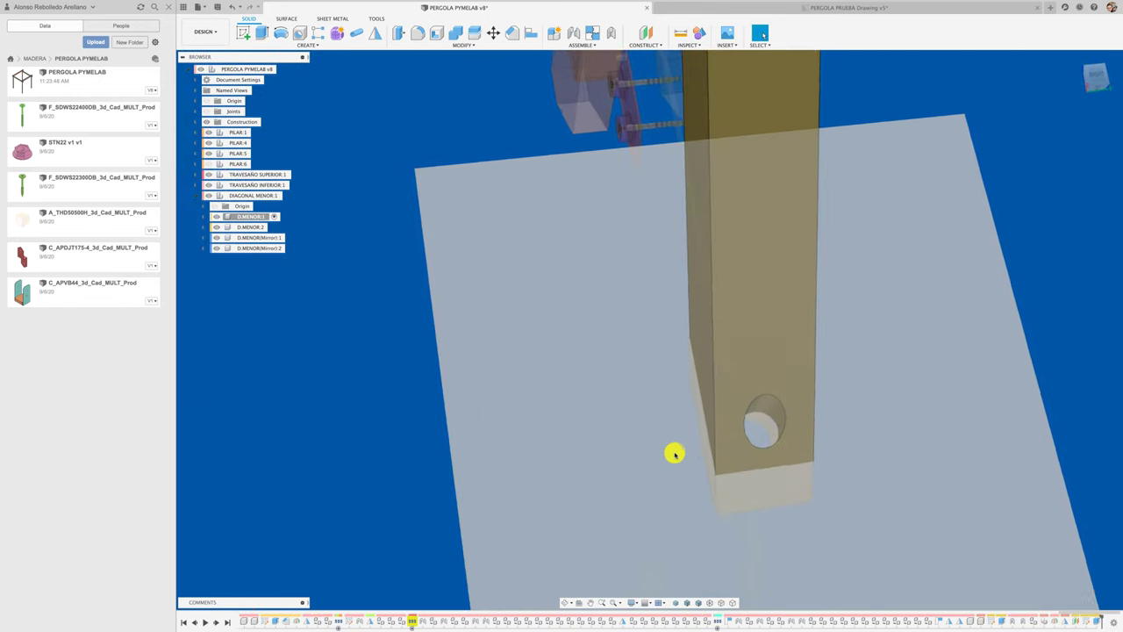
shift+scroll(673, 452, down, 10)
shift+scroll(673, 452, down, 3)
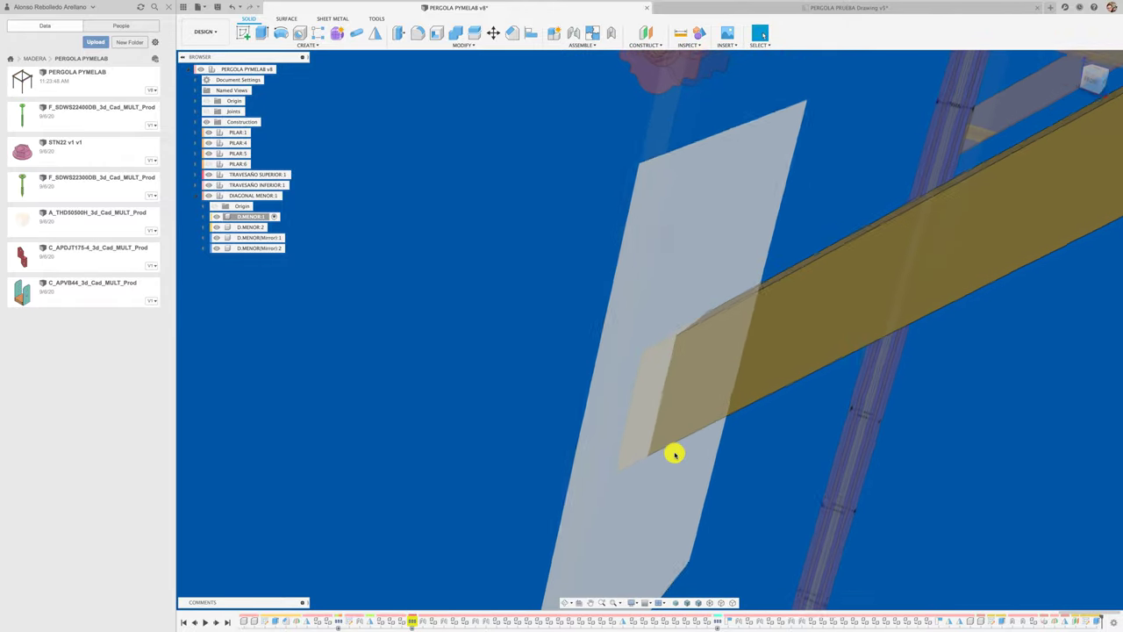
shift+scroll(673, 452, down, 3)
shift+scroll(673, 452, down, 3)
shift+scroll(673, 452, down, 3)
mouse_move(674, 454)
shift+middle_down()
mouse_move(719, 424)
mouse_move(609, 441)
mouse_move(621, 428)
mouse_move(592, 447)
shift+middle_up()
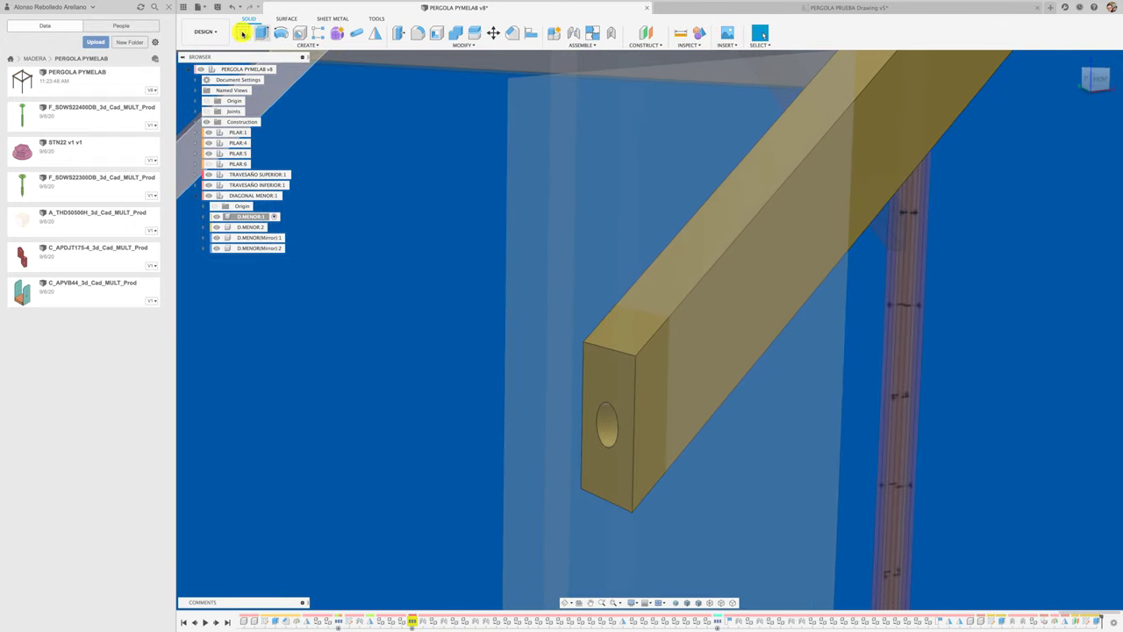
click(603, 385)
Step: Project the hole's edge and extrude the circle -30 mm as a Join plug into the D.MENOR:1 brace end
key(p)
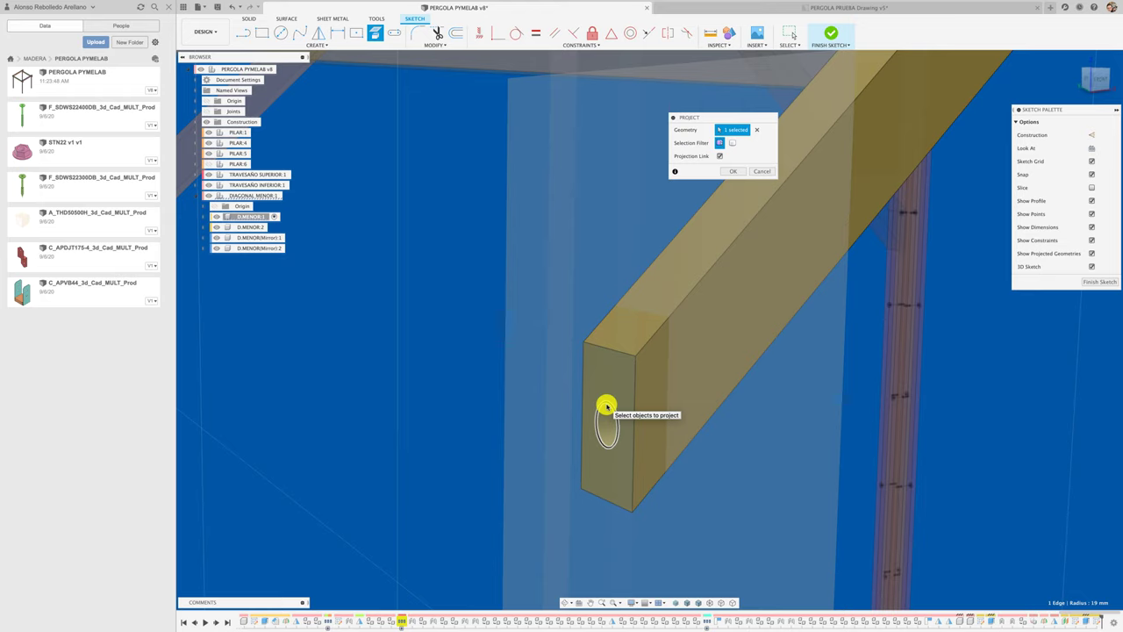
key(e)
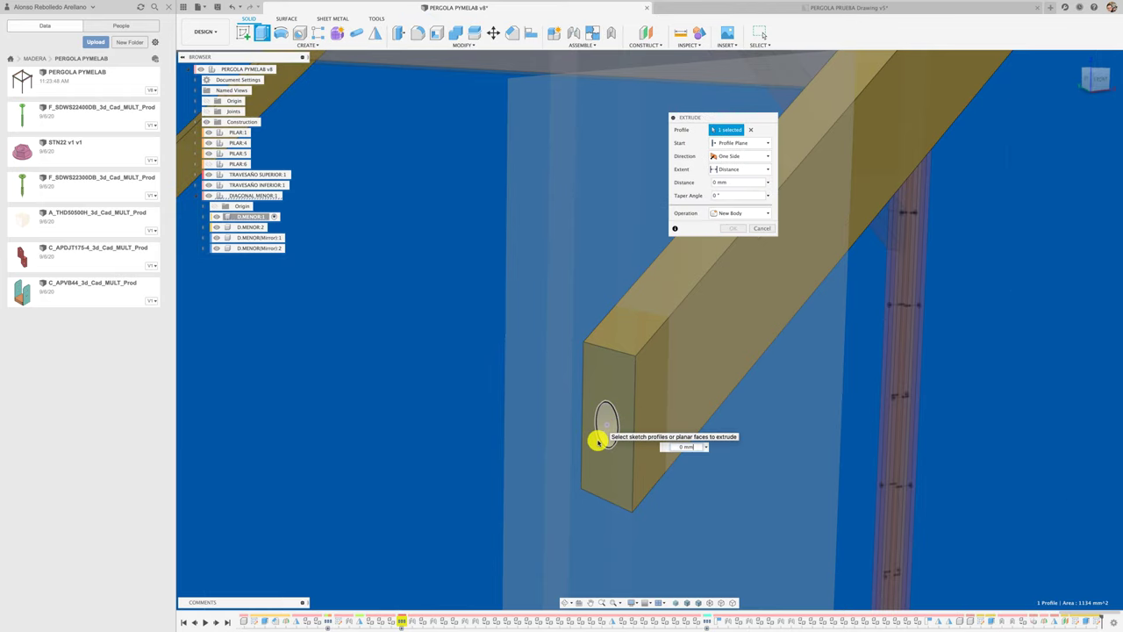
mouse_move(600, 428)
mouse_down()
mouse_move(752, 424)
mouse_move(657, 424)
mouse_up()
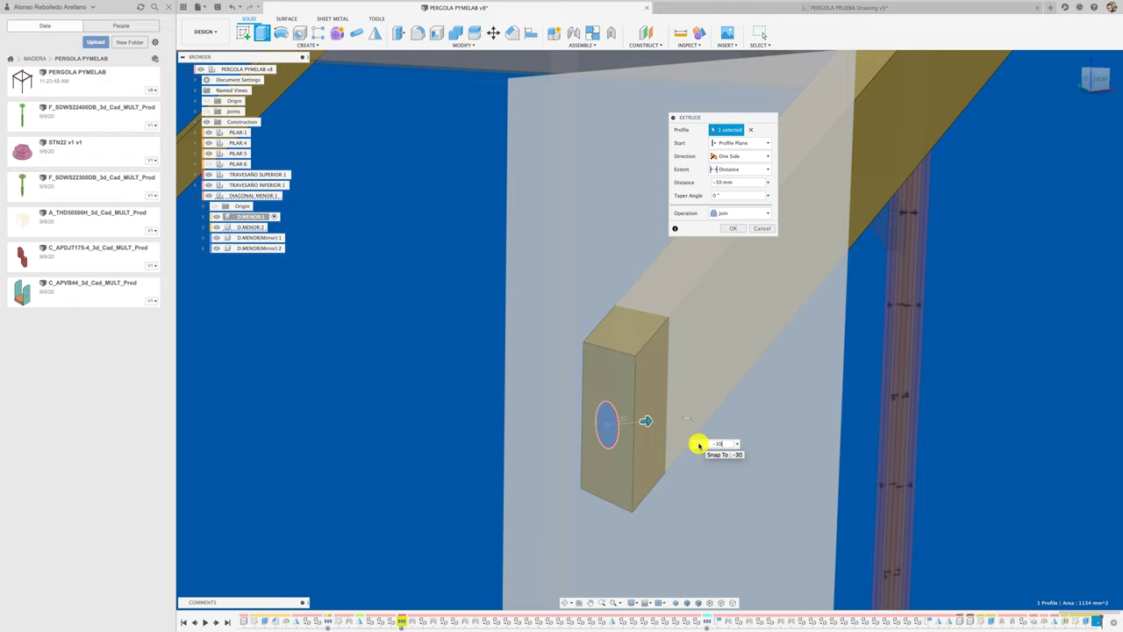
click(728, 229)
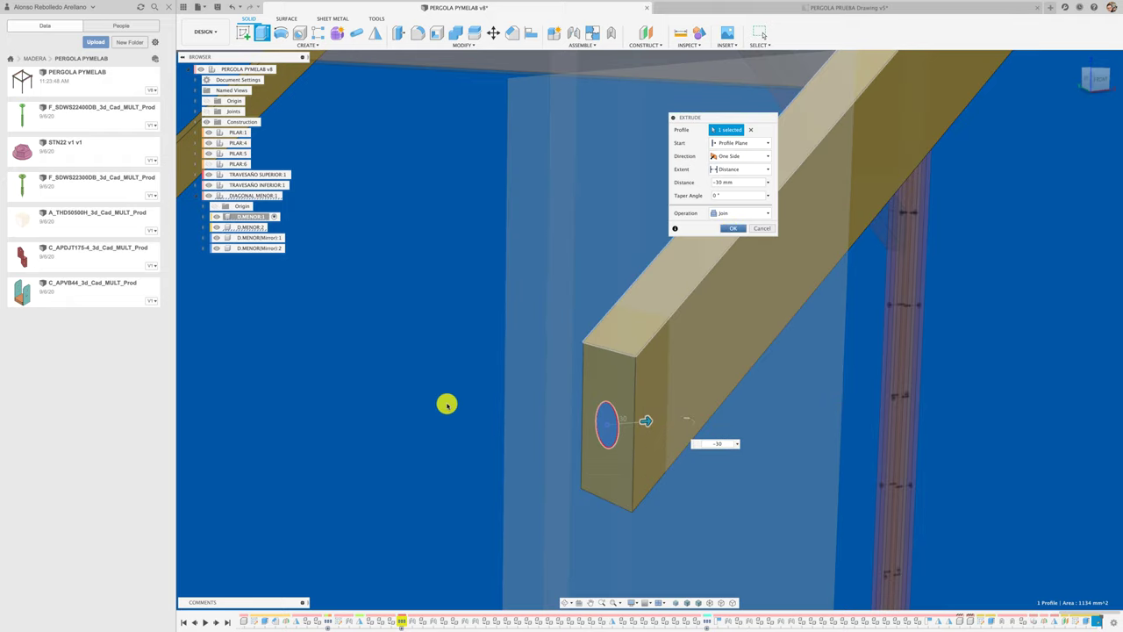
key(Return)
scroll(447, 404, down, 2)
Step: Create a Section Analysis on the brace face with the plane offset to -47 mm
scroll(446, 404, down, 3)
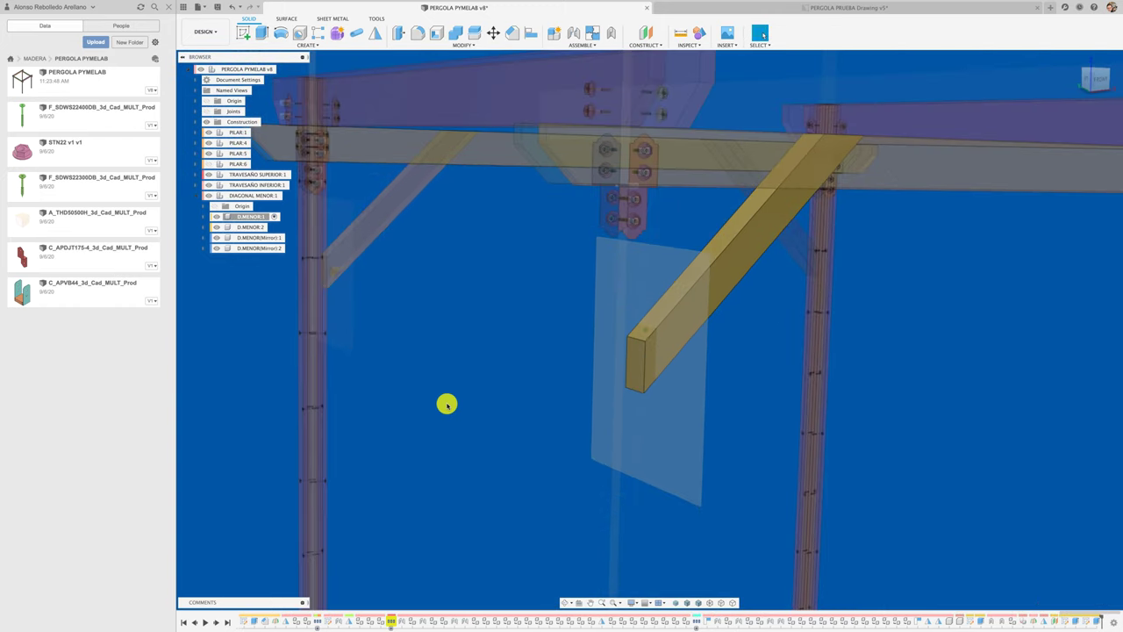
scroll(446, 404, down, 3)
shift+scroll(447, 404, down, 3)
shift+scroll(446, 405, down, 3)
shift+scroll(446, 405, down, 3)
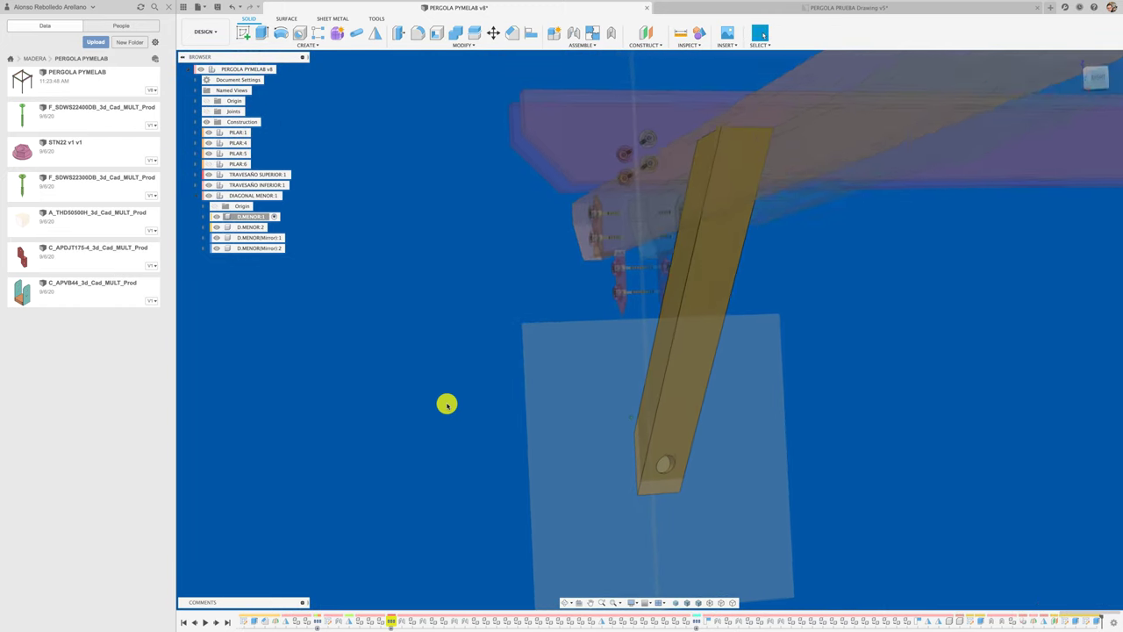
scroll(446, 404, up, 2)
shift+scroll(446, 405, down, 3)
shift+scroll(446, 405, down, 3)
shift+scroll(446, 404, down, 3)
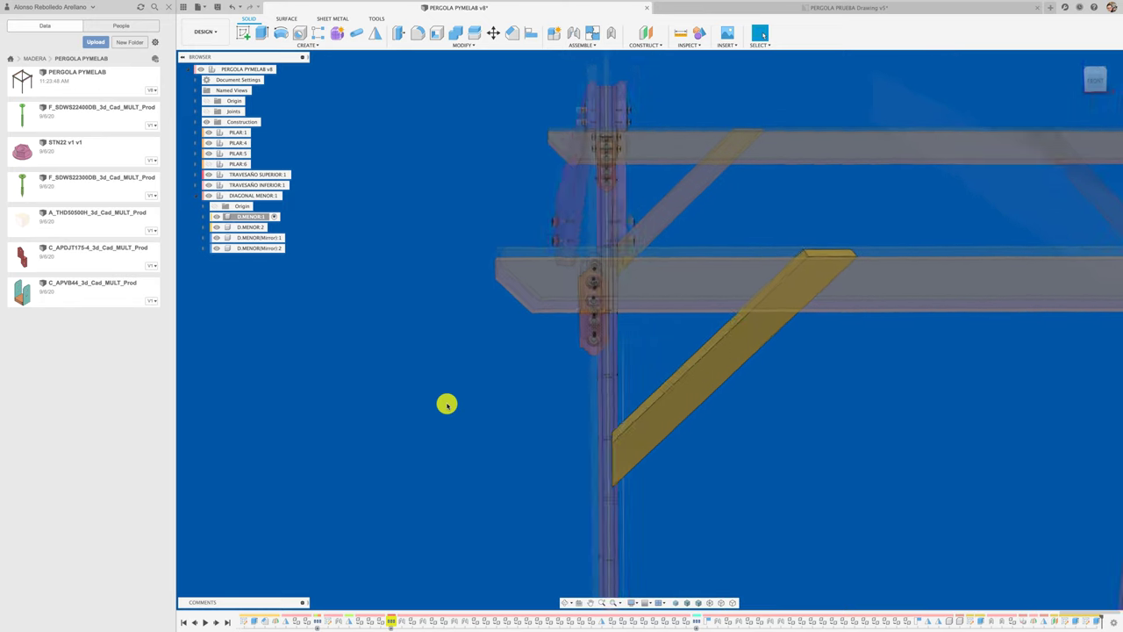
scroll(447, 405, up, 2)
shift+scroll(447, 405, down, 3)
shift+scroll(443, 386, down, 3)
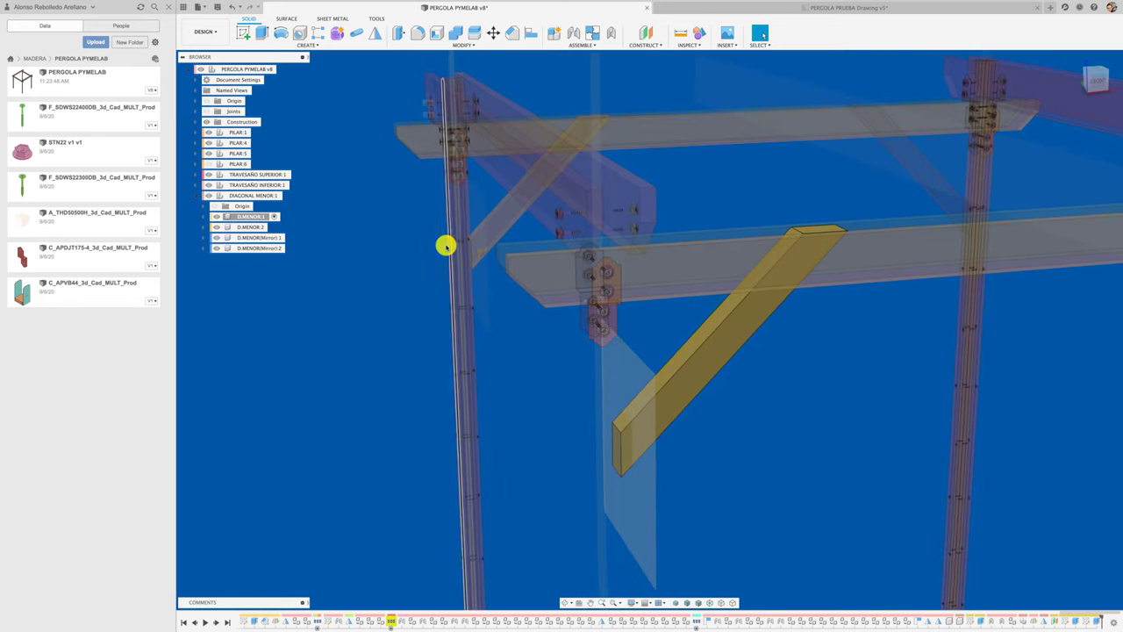
click(687, 43)
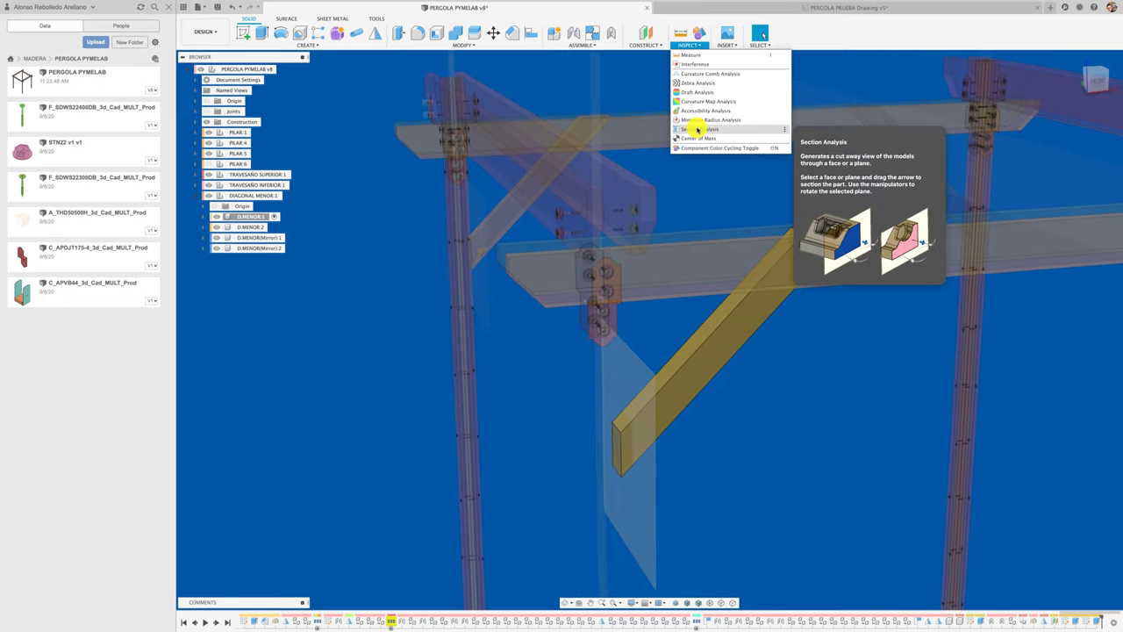
click(699, 129)
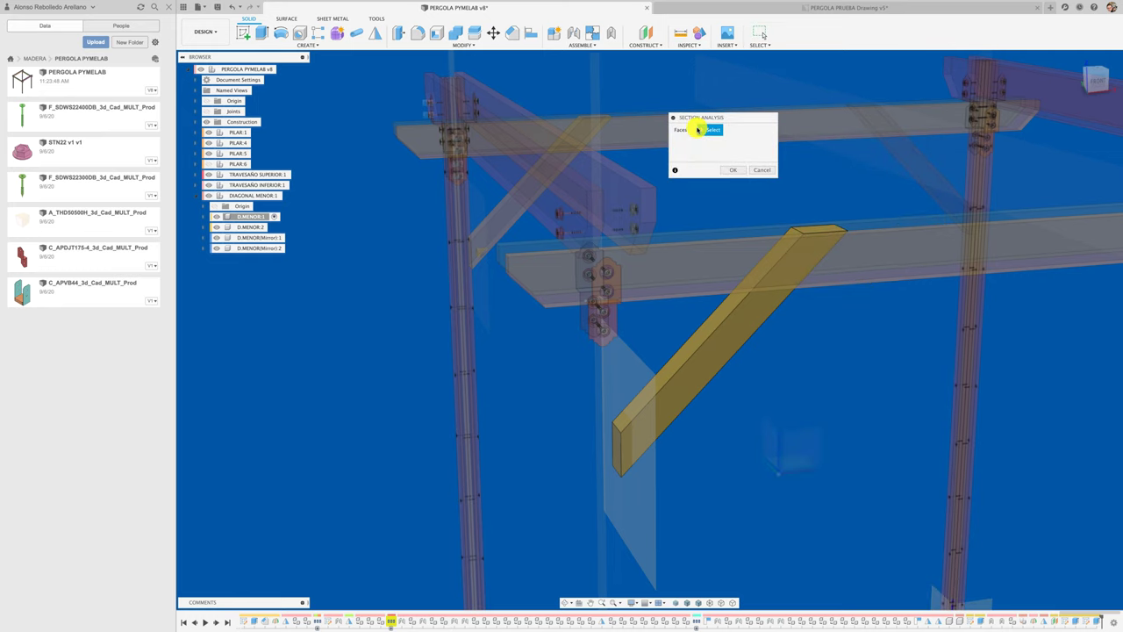
click(722, 359)
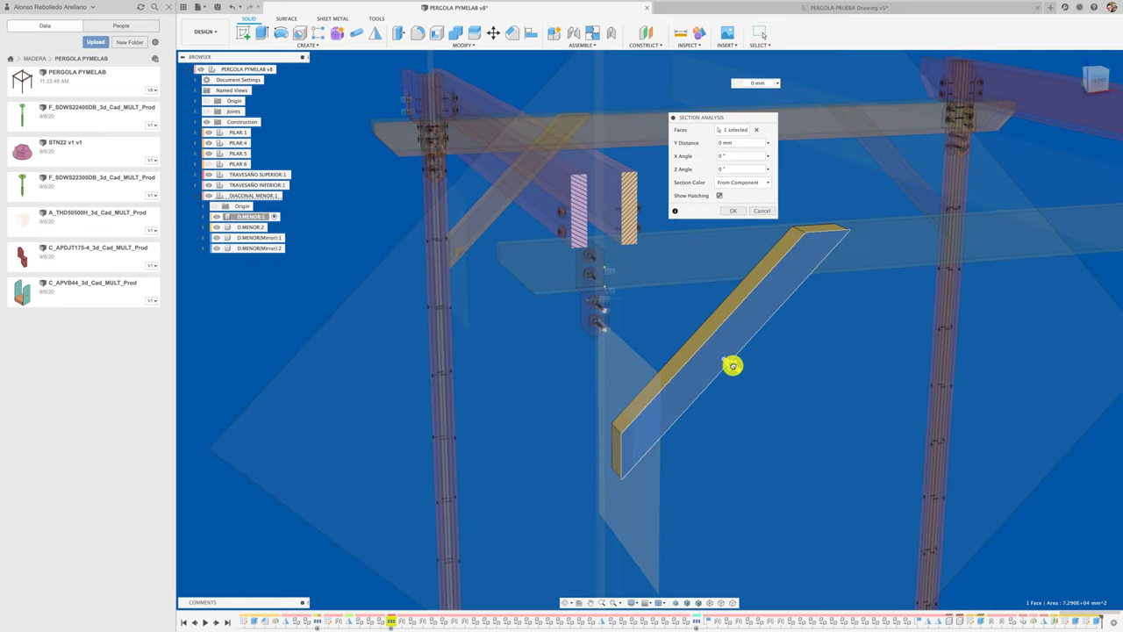
drag(732, 365, 725, 360)
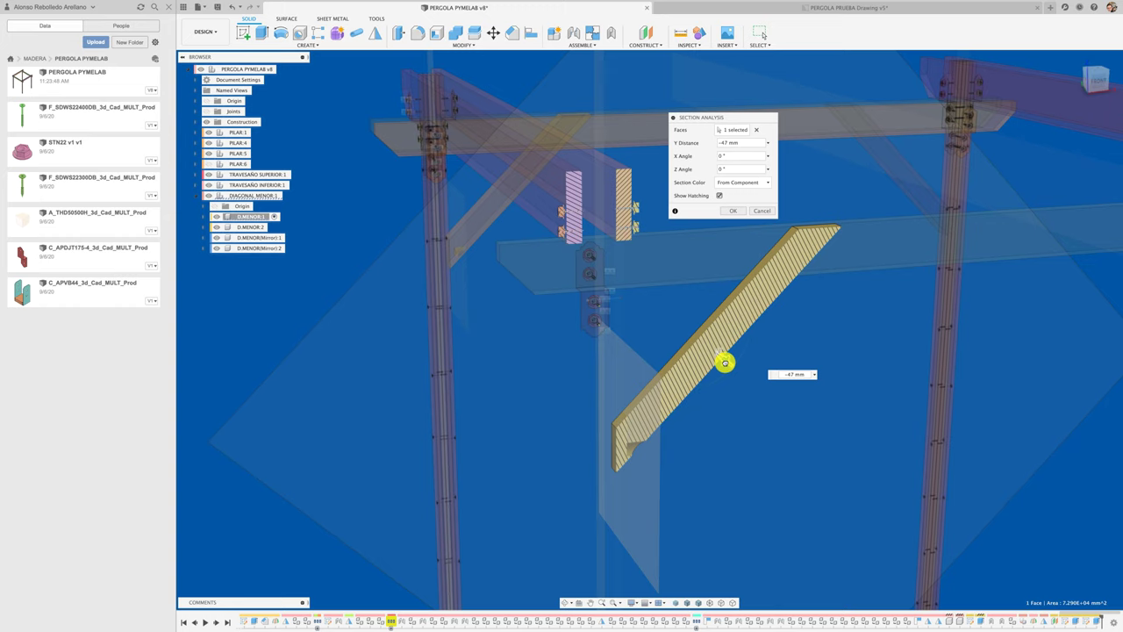
scroll(680, 474, up, 2)
scroll(679, 473, up, 2)
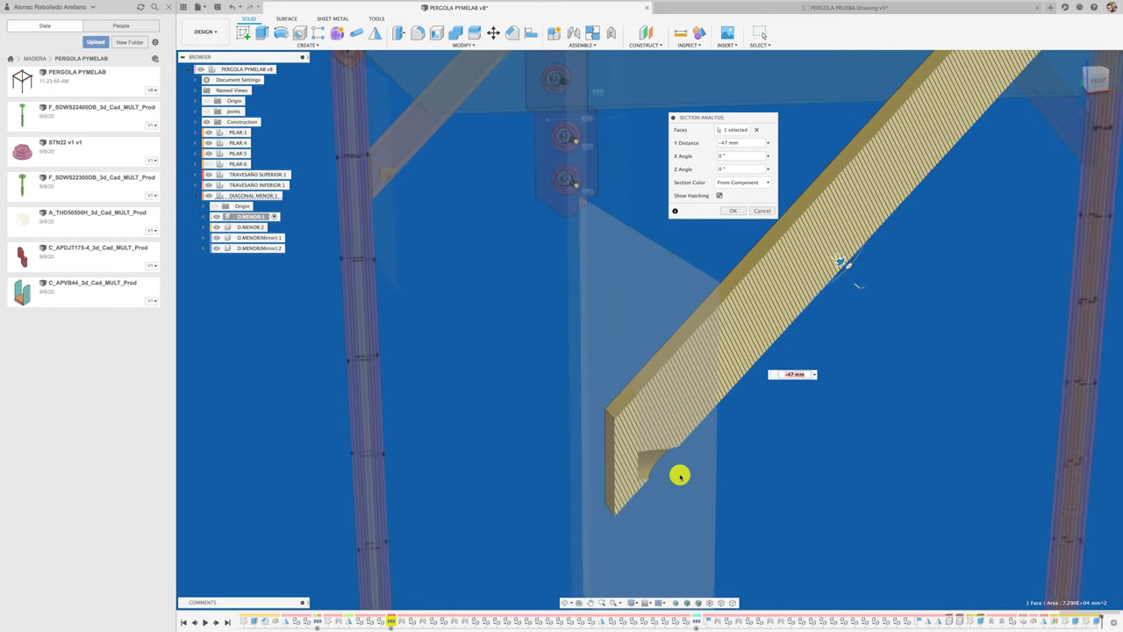
scroll(679, 474, up, 2)
shift+scroll(680, 475, right, 5)
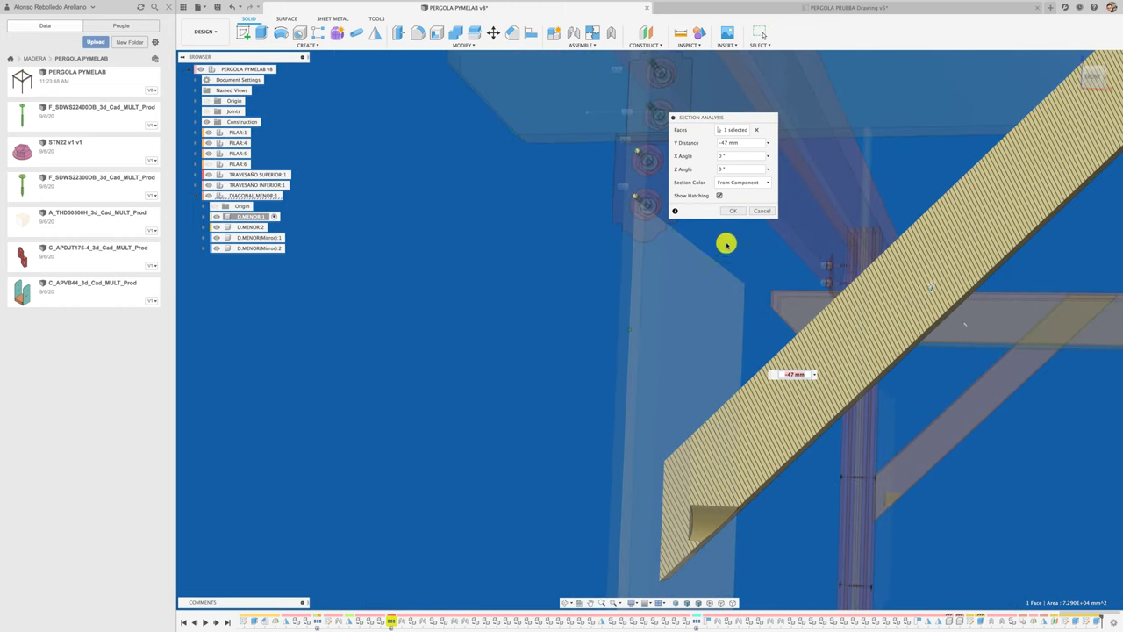
click(730, 211)
shift+scroll(456, 403, right, 3)
Step: Make pillar PILAR:6 visible again
shift+scroll(455, 402, right, 3)
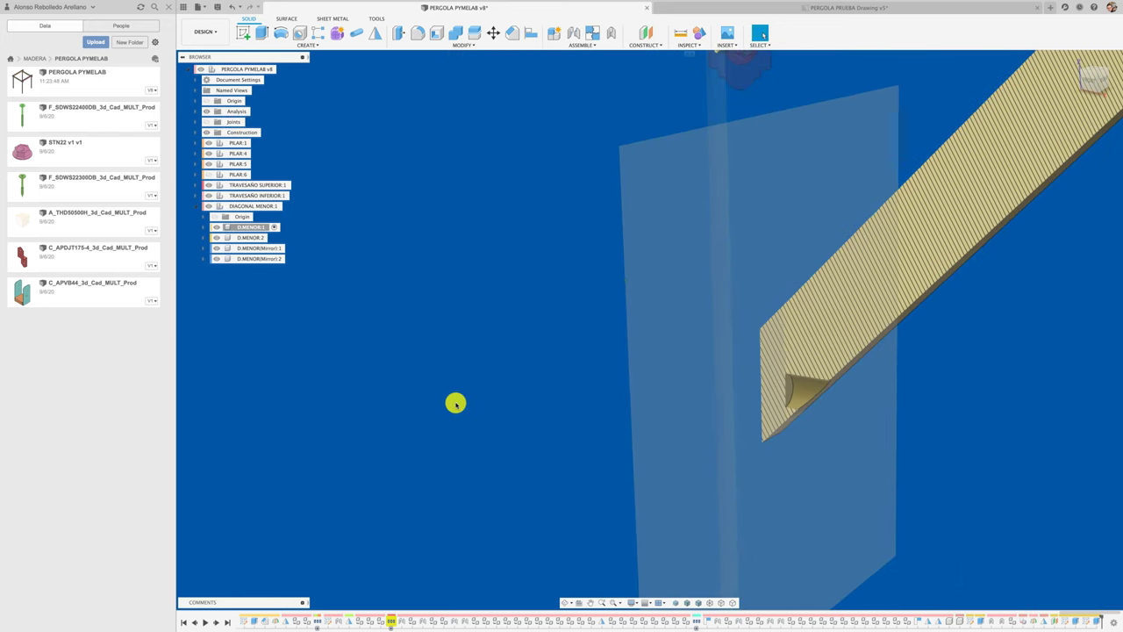
shift+scroll(456, 403, right, 3)
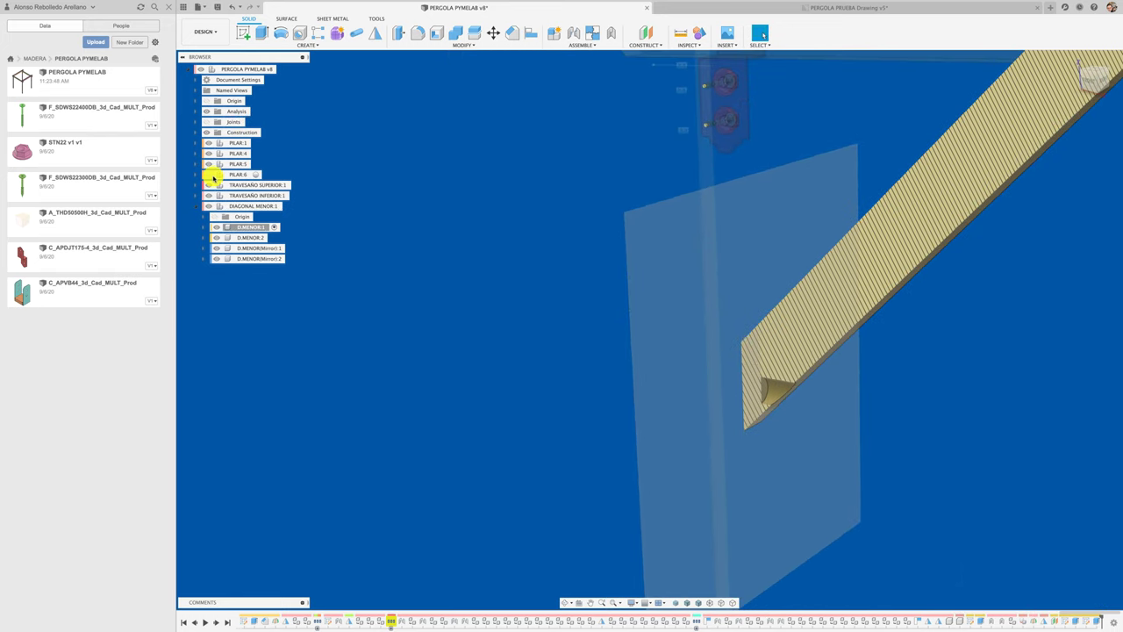
click(206, 174)
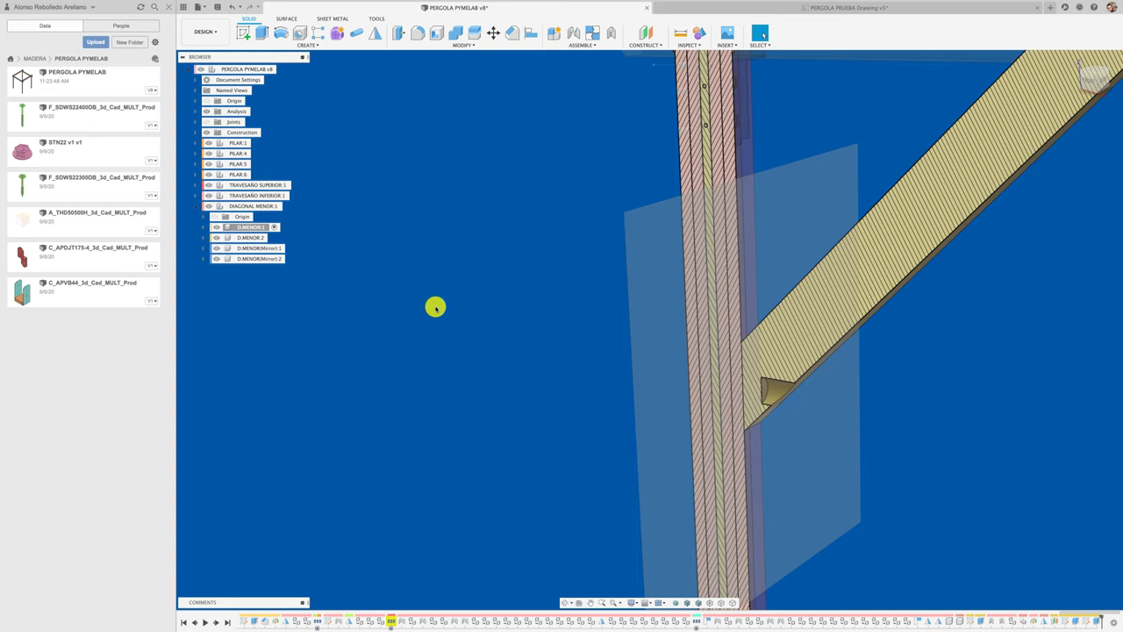
Step: Hide the Analysis folder's section cut and select construction plane Plane2
scroll(435, 307, down, 2)
scroll(435, 307, down, 2)
scroll(435, 307, down, 2)
scroll(435, 307, down, 2)
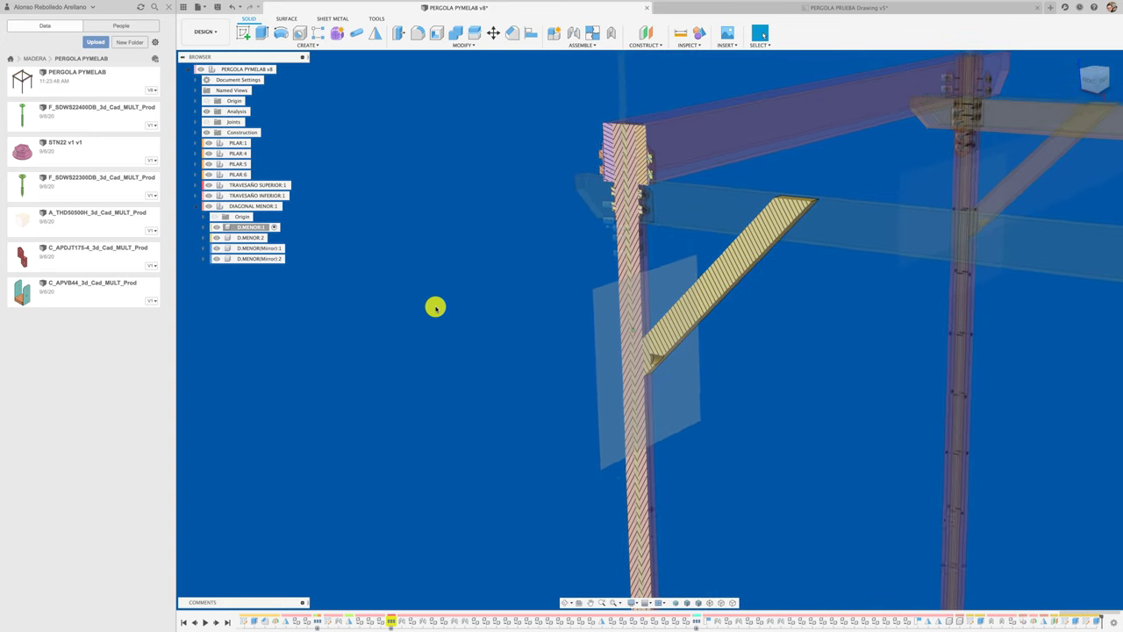
scroll(435, 308, up, 2)
scroll(435, 307, up, 2)
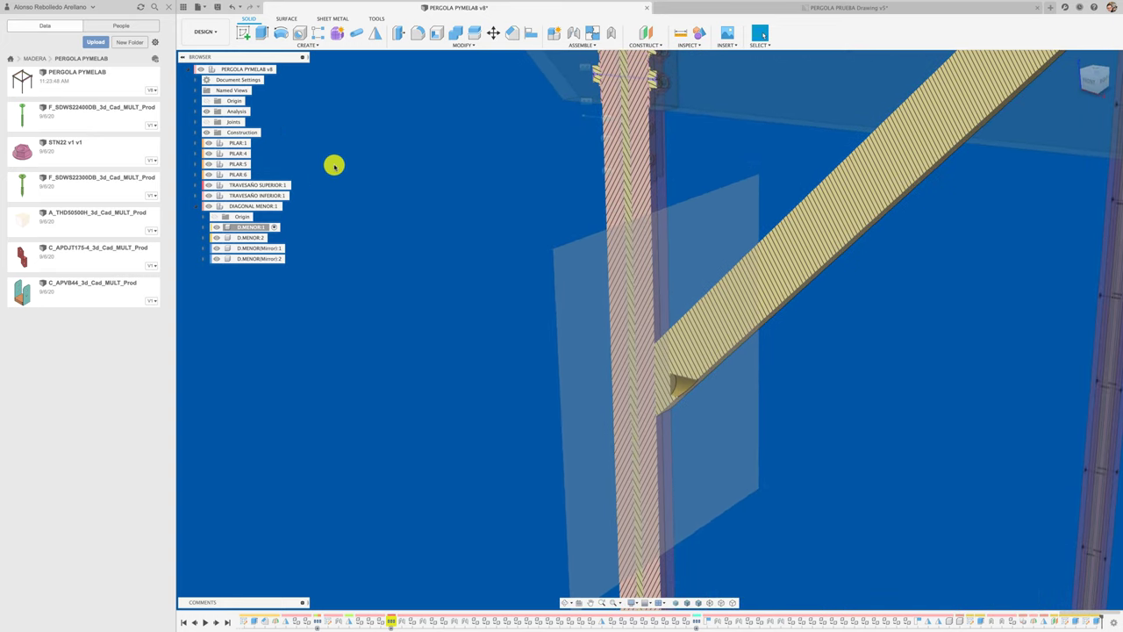
click(207, 112)
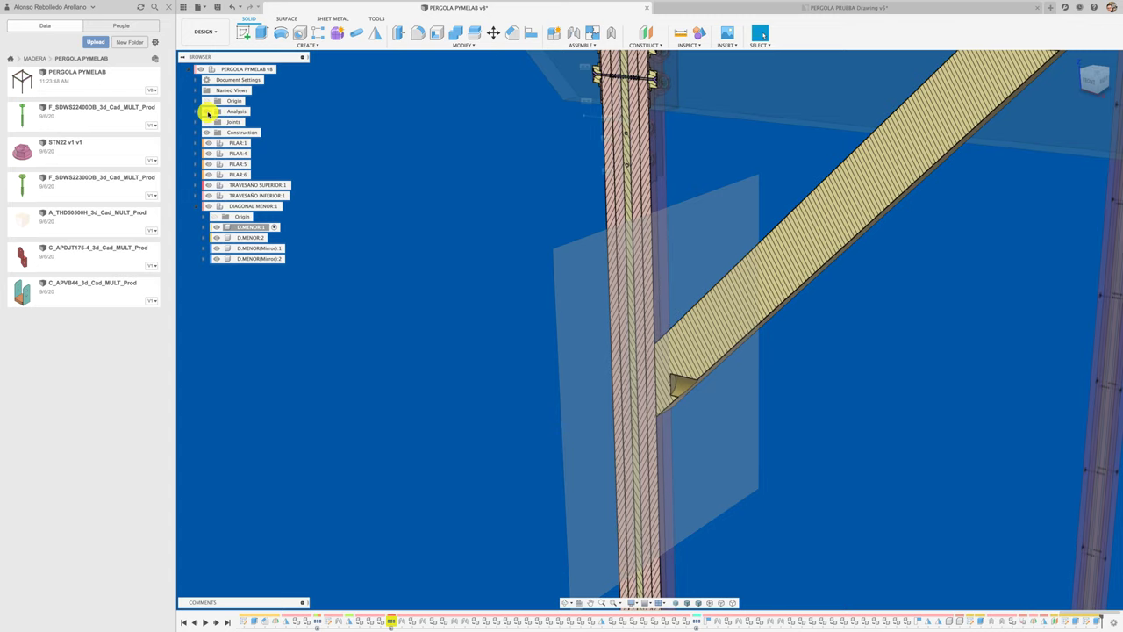
click(207, 111)
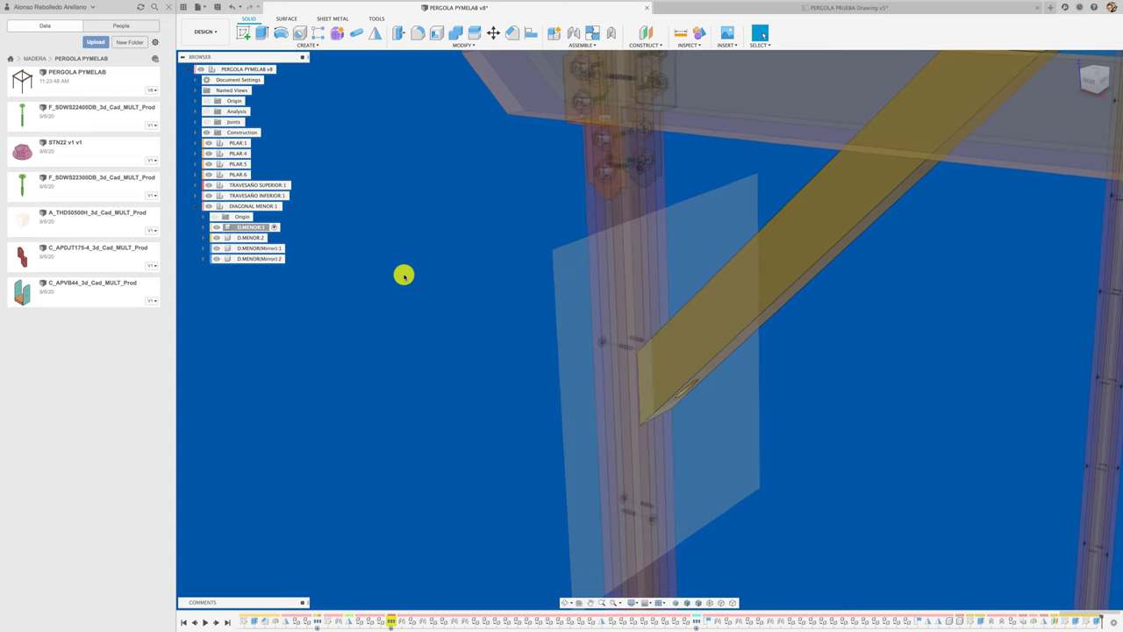
scroll(404, 276, down, 3)
click(552, 284)
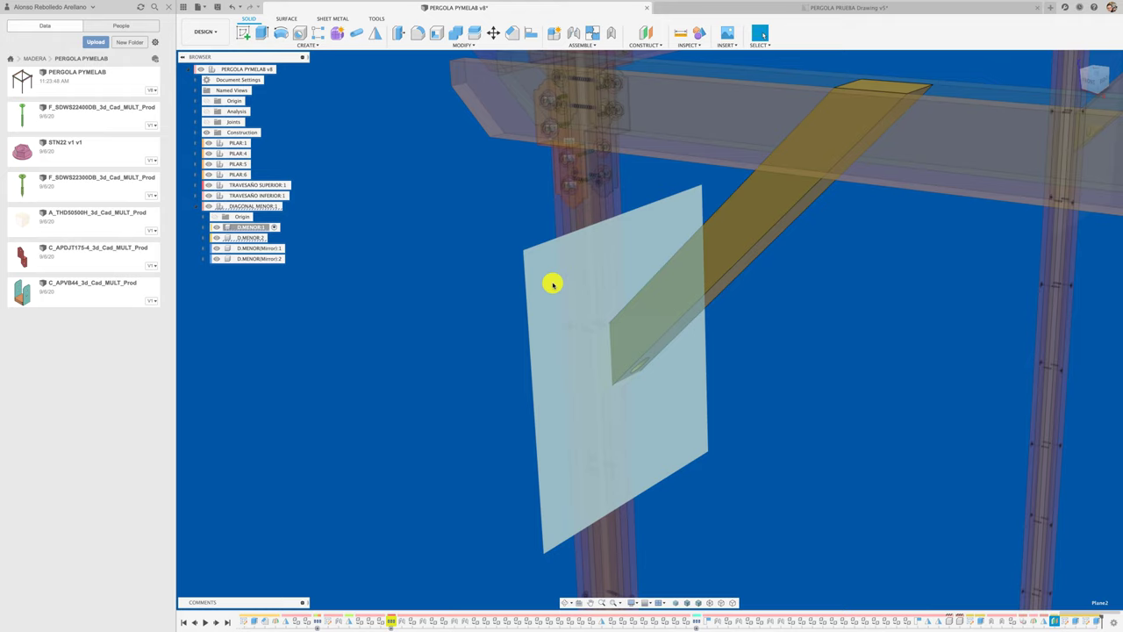
Step: Clear the selection and select D.MENOR(Mirror):1 in the browser
key(Escape)
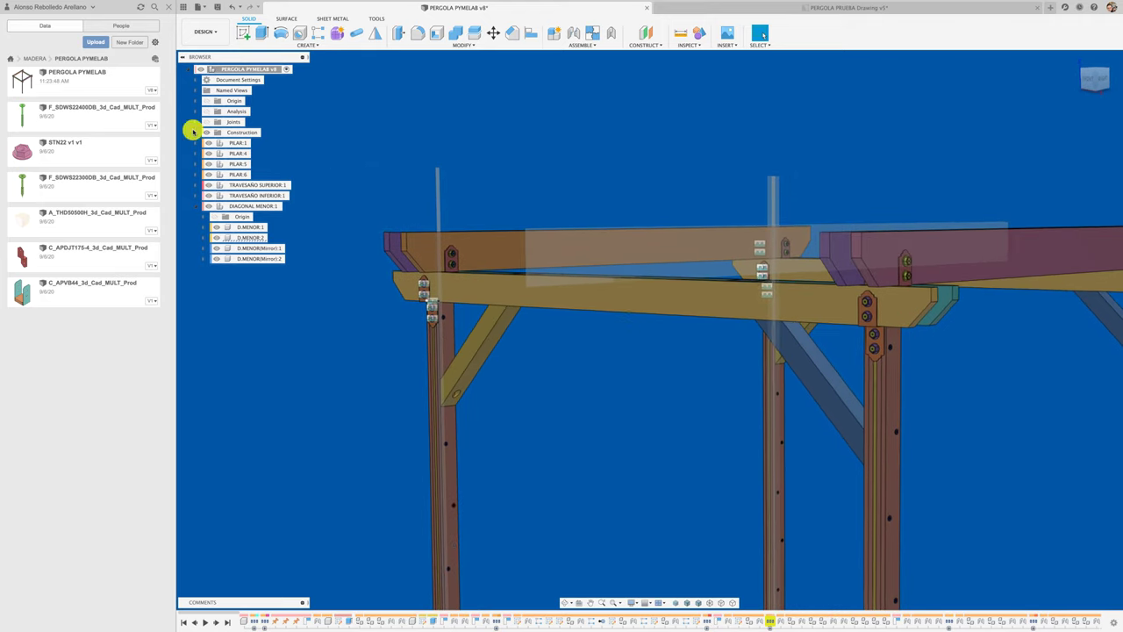
click(269, 250)
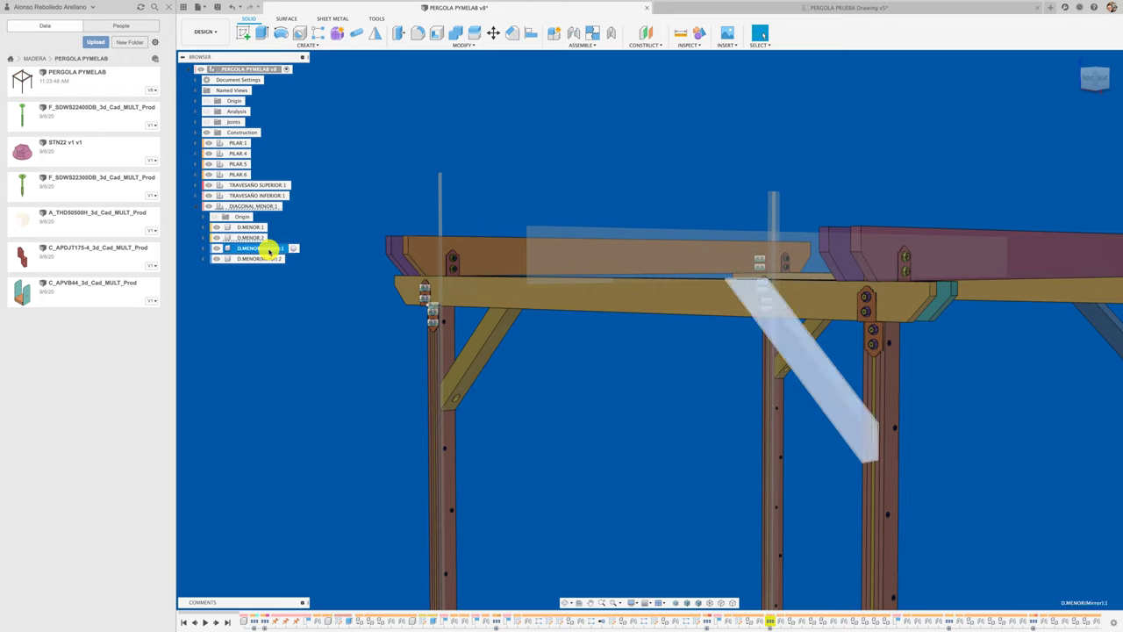
Step: Add D.MENOR(Mirror):2 to the selection and delete both mirrored braces
shift+click(265, 258)
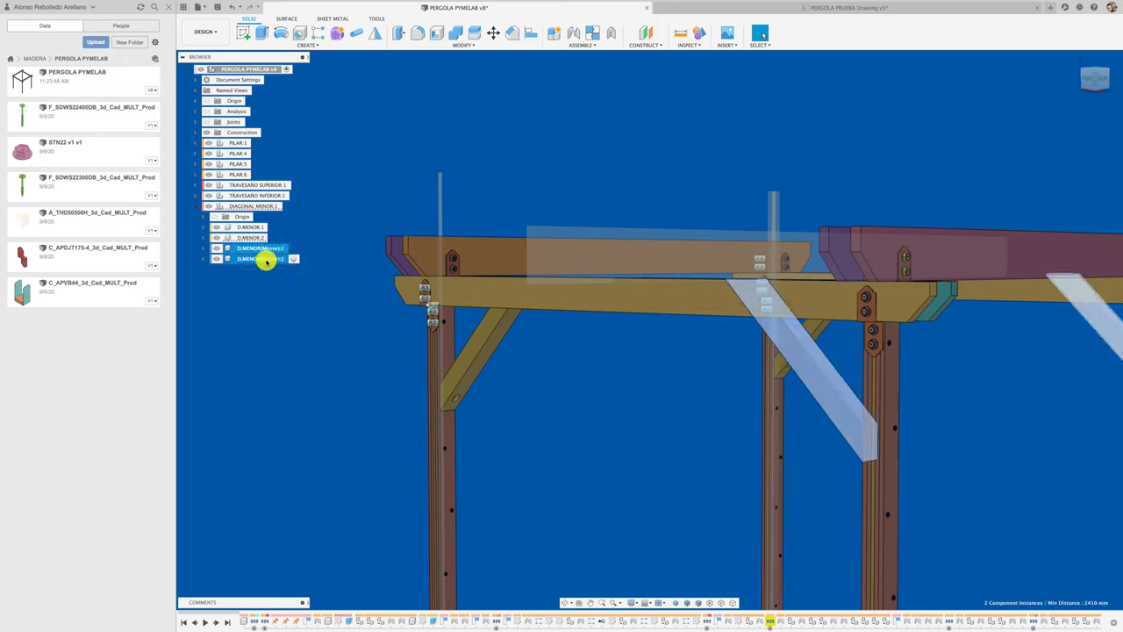
right_click(266, 262)
click(286, 408)
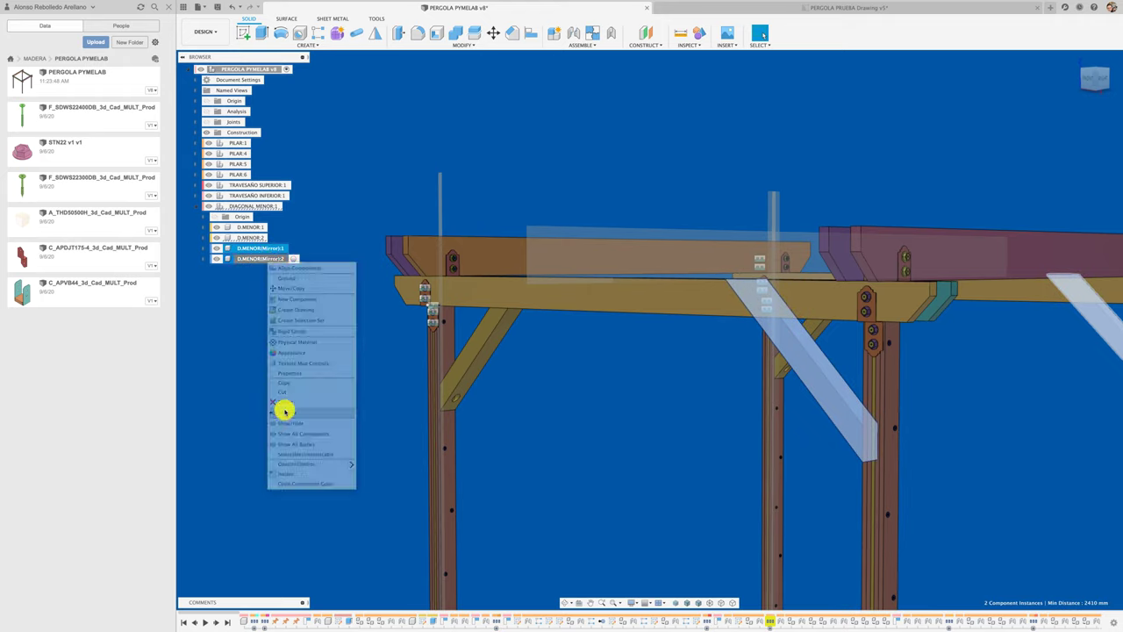
scroll(352, 332, down, 1)
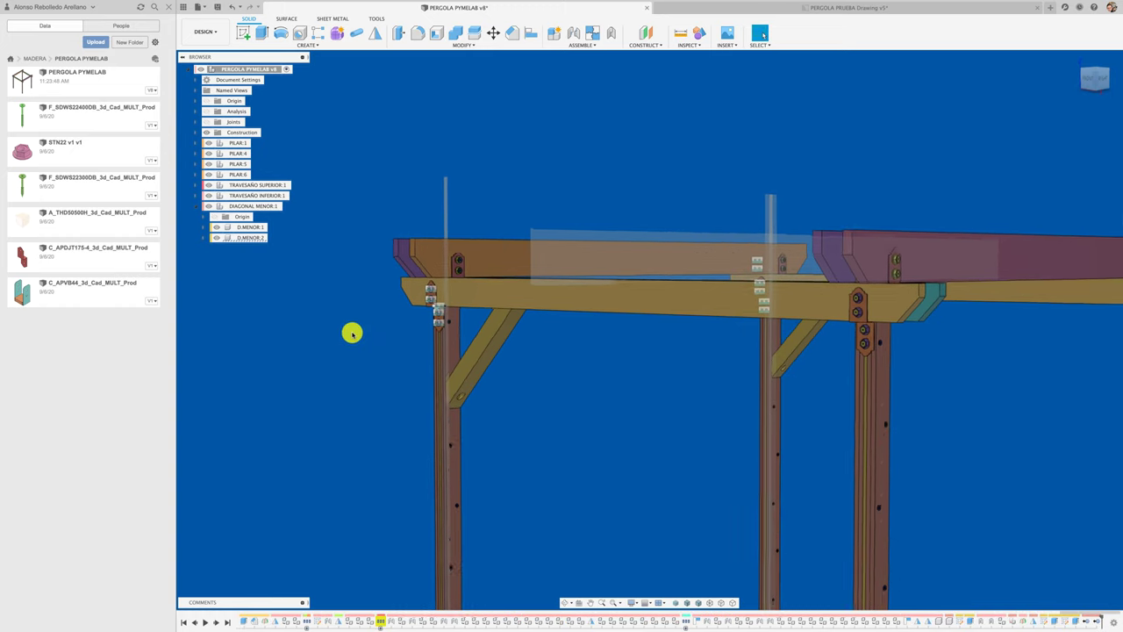
scroll(352, 333, down, 2)
shift+middle_drag(352, 332, 350, 332)
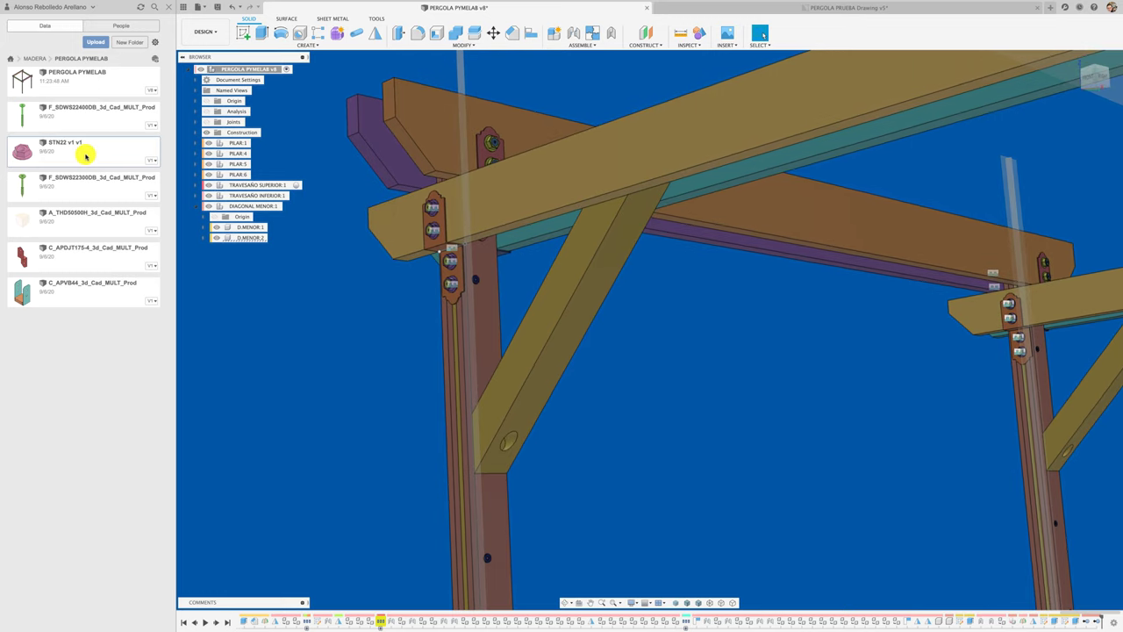
Step: Pick the STN22 part in the Data panel and insert it into the current pergola design
click(260, 230)
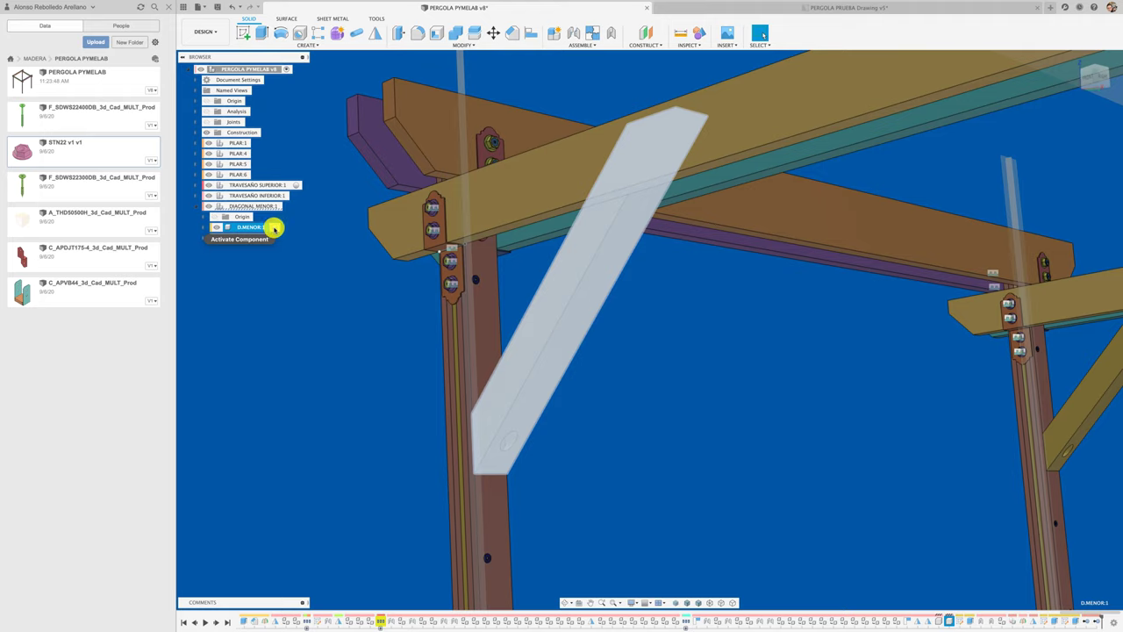
click(266, 321)
right_click(94, 153)
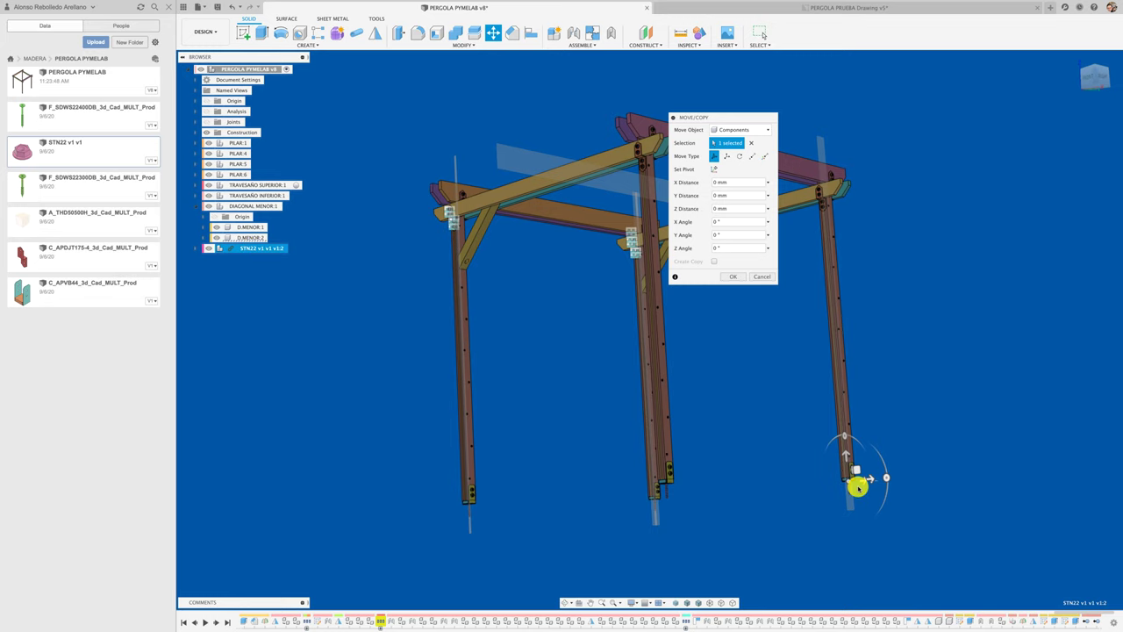
Step: Move the STN22 part along X and Y beside the brace and confirm its placement
mouse_move(862, 479)
mouse_down()
mouse_move(562, 462)
mouse_move(511, 234)
mouse_up()
scroll(512, 248, up, 5)
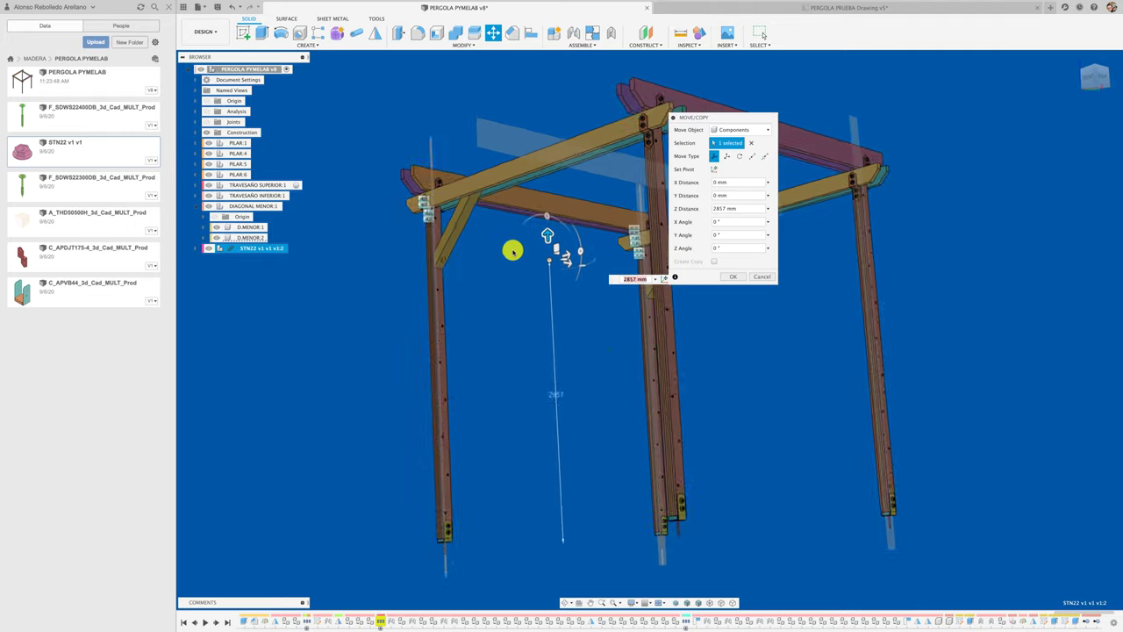
mouse_move(541, 263)
shift+middle_down()
mouse_move(571, 291)
mouse_move(591, 376)
shift+middle_up()
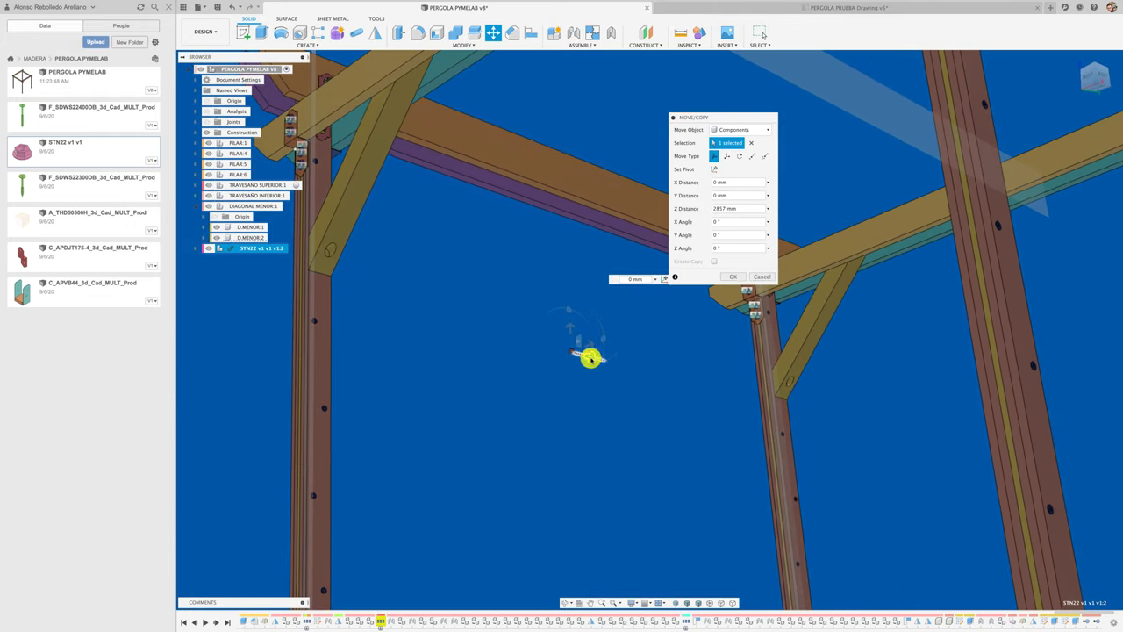
mouse_move(452, 348)
mouse_down()
mouse_move(393, 271)
mouse_move(400, 362)
mouse_up()
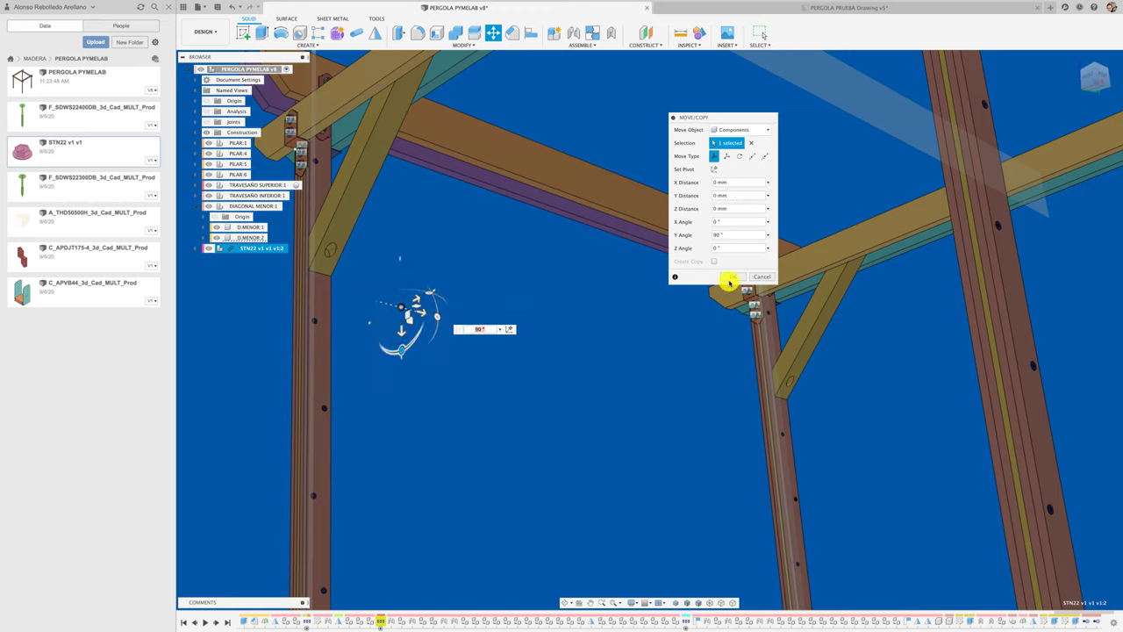
key(Return)
Step: Break STN22's link to its source file and nest it inside DIAGONAL MENOR:1
right_click(260, 249)
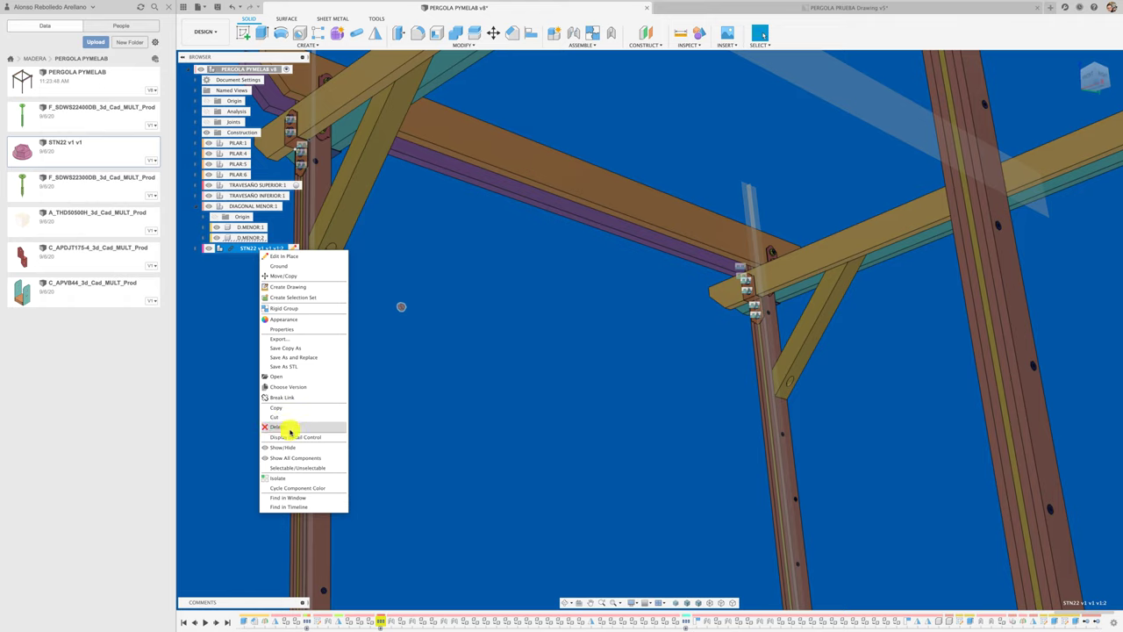
click(282, 395)
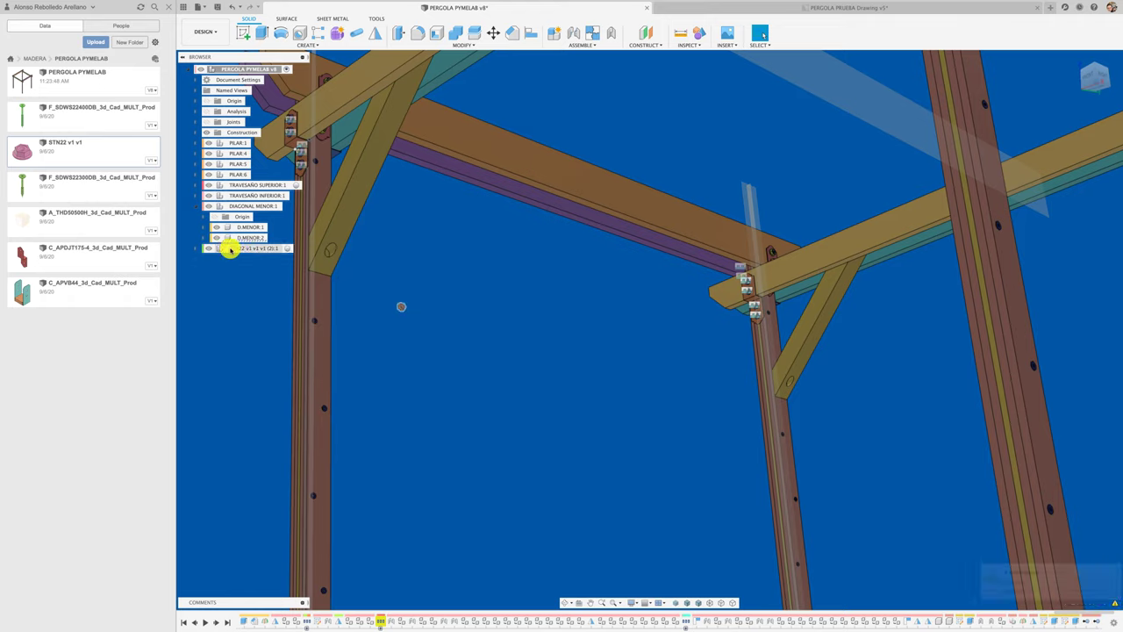
mouse_move(227, 252)
mouse_down()
mouse_move(261, 231)
mouse_move(241, 212)
mouse_up()
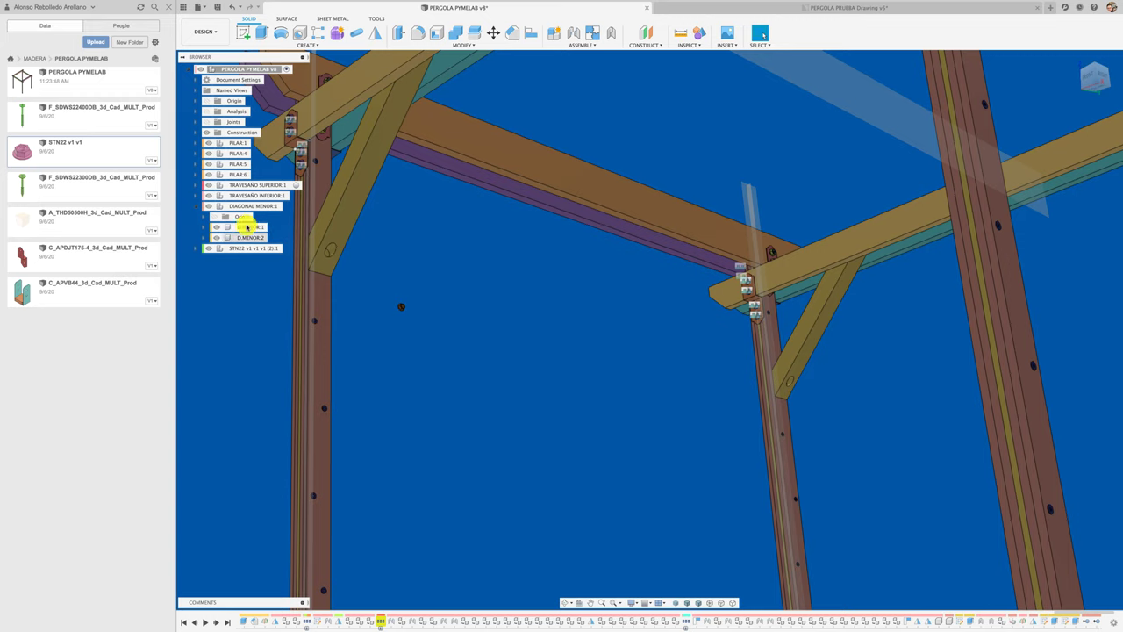
drag(243, 207, 260, 207)
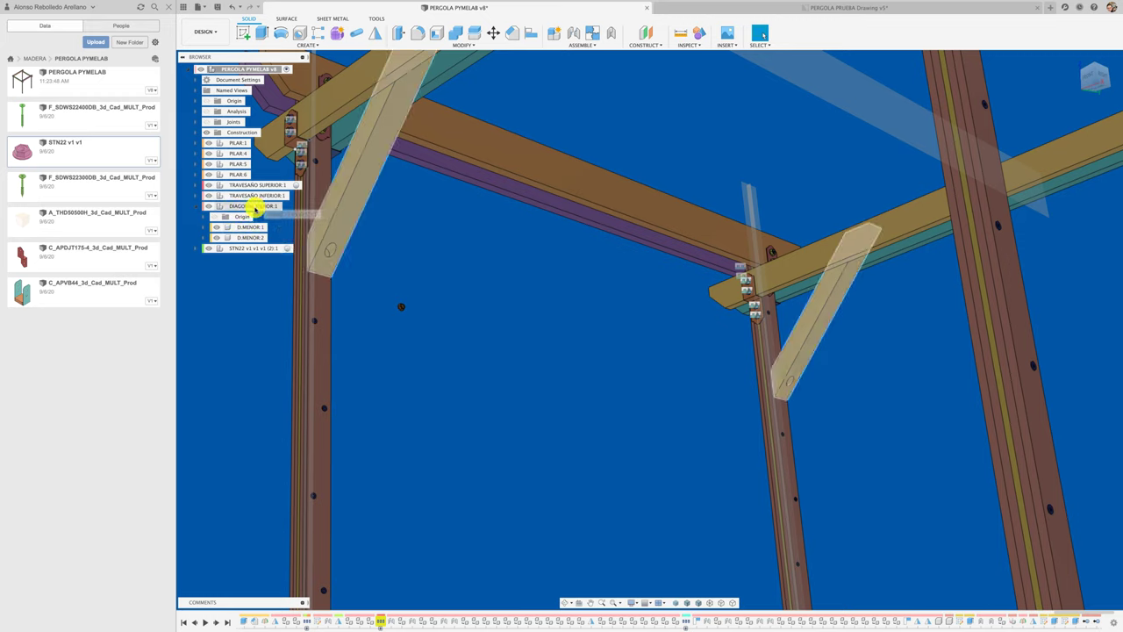
drag(262, 209, 254, 208)
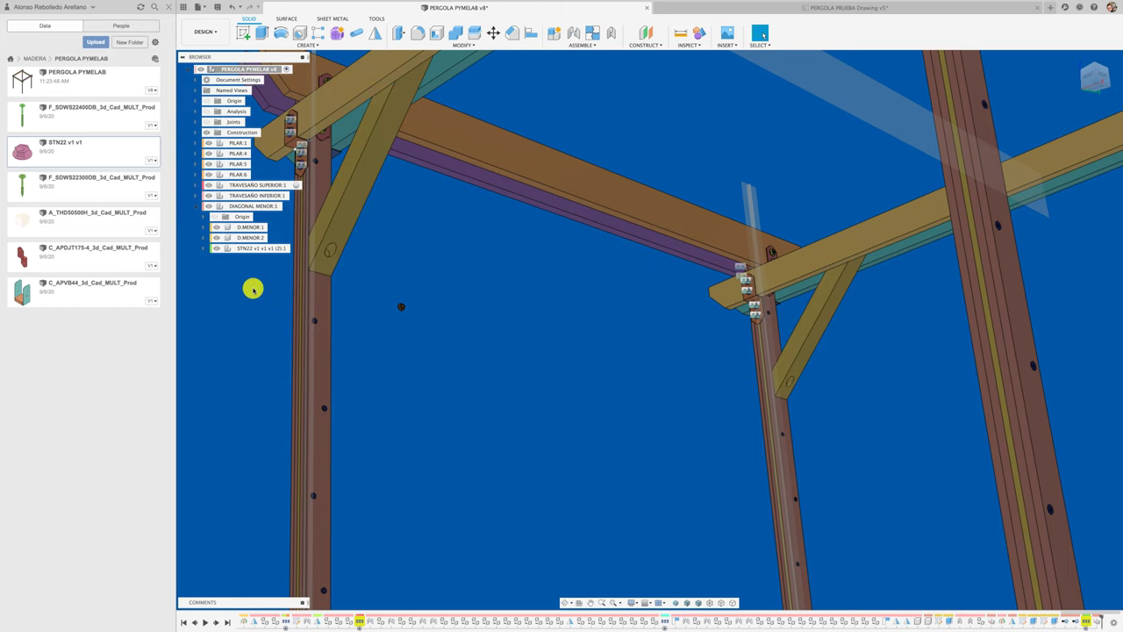
scroll(421, 316, up, 2)
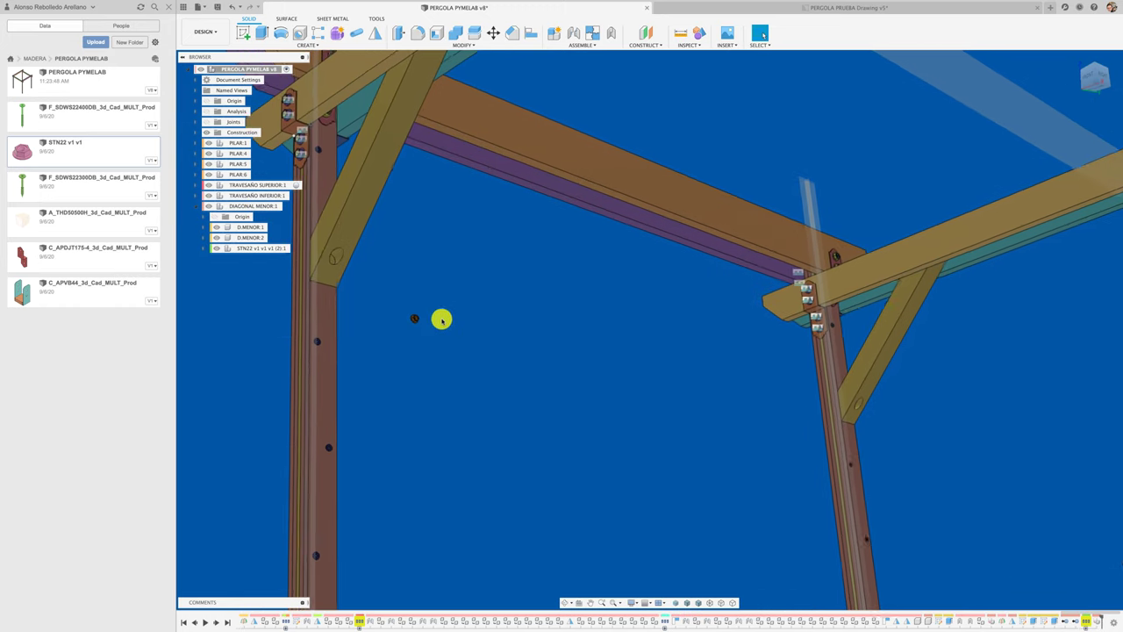
scroll(441, 318, up, 2)
Step: Joint the STN22 snap point to the end hole of the D.MENOR:1 brace, set at 180°
key(j)
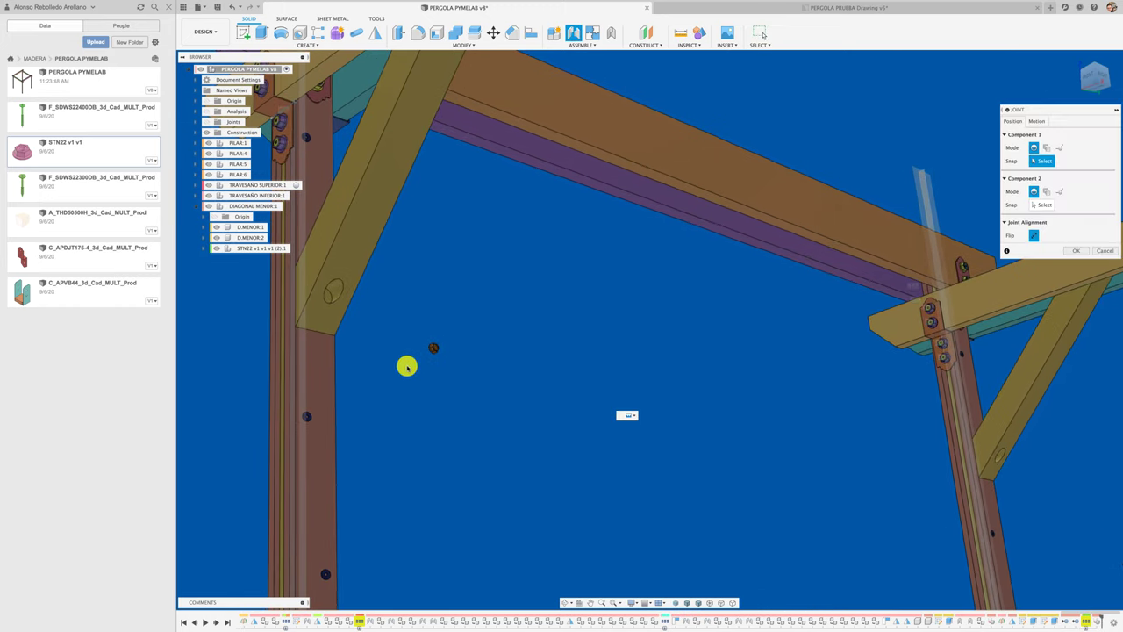
scroll(400, 369, up, 1)
scroll(426, 374, up, 4)
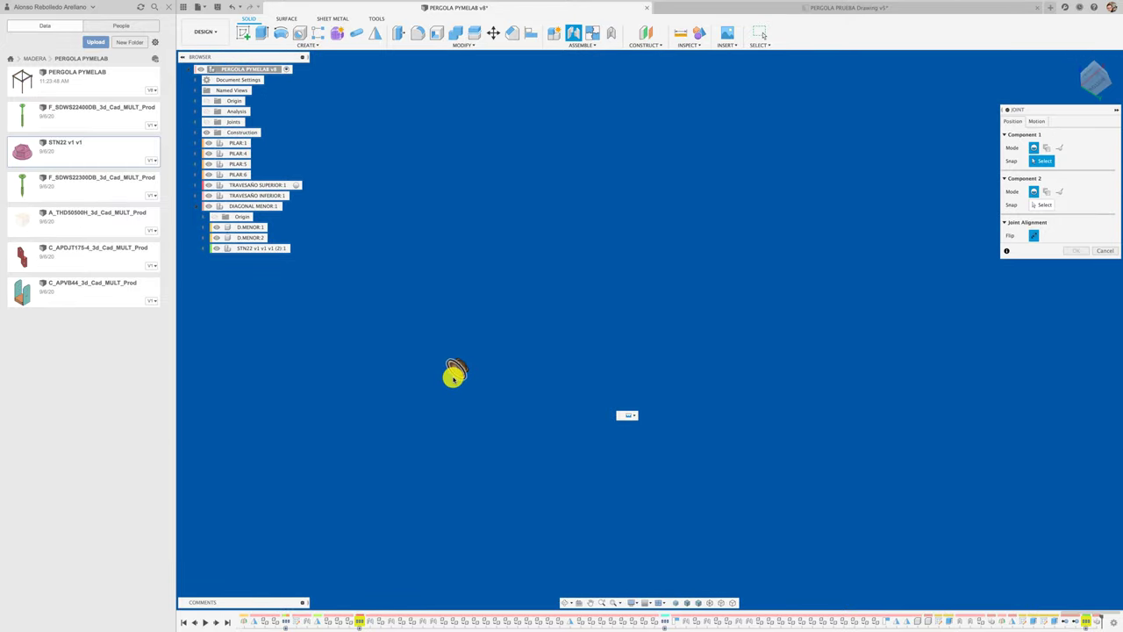
click(446, 380)
scroll(443, 384, down, 5)
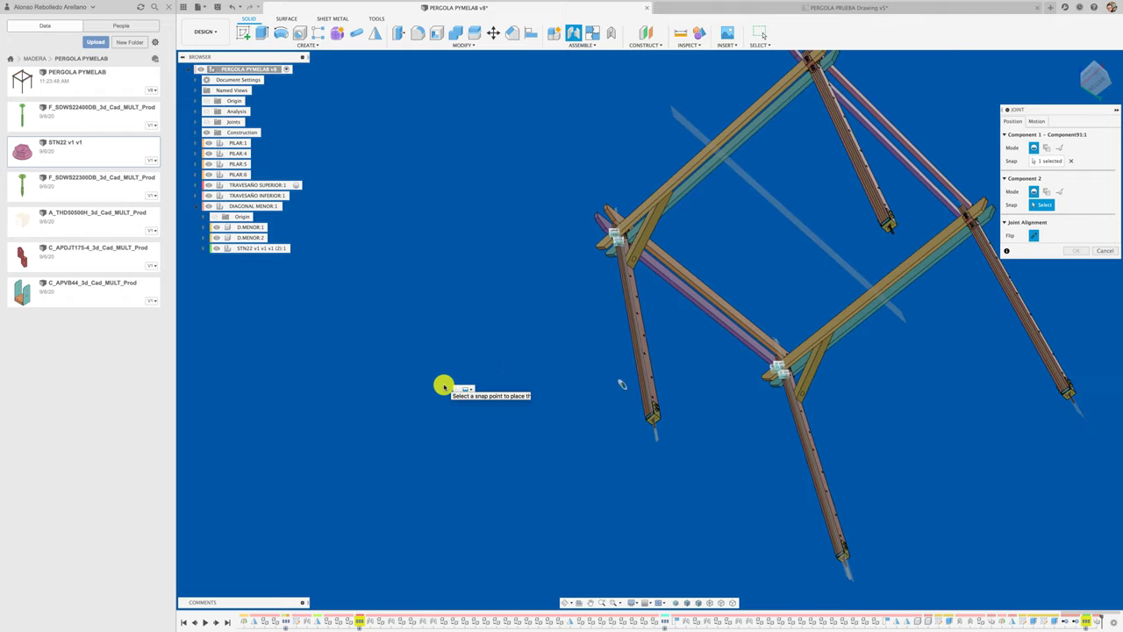
scroll(443, 386, up, 1)
scroll(464, 394, up, 3)
scroll(506, 454, up, 2)
scroll(505, 454, up, 2)
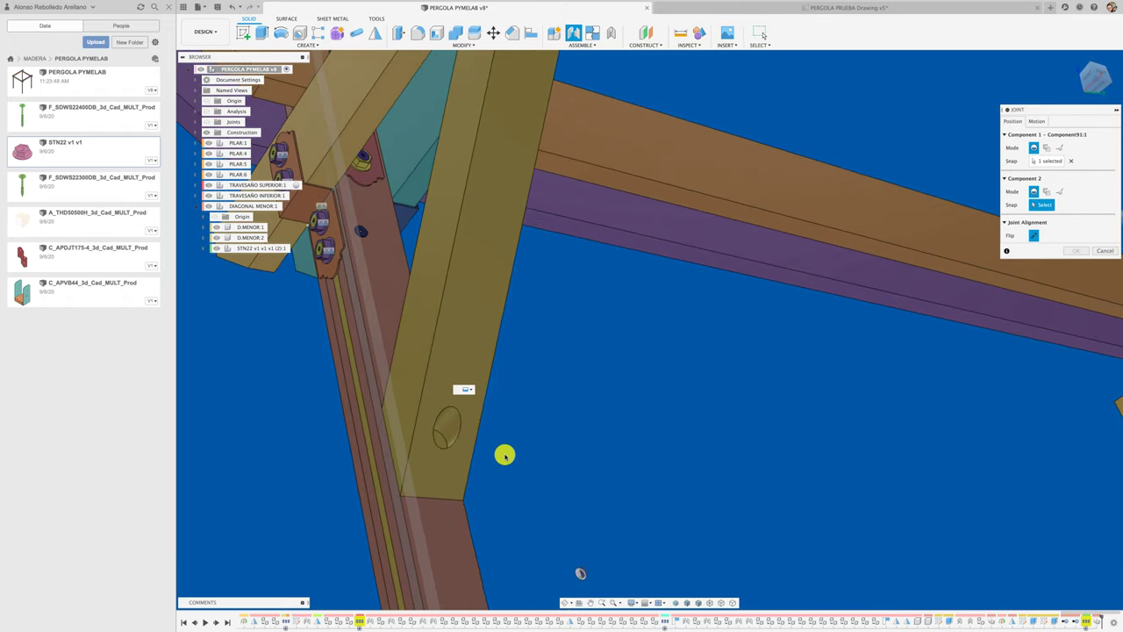
click(445, 439)
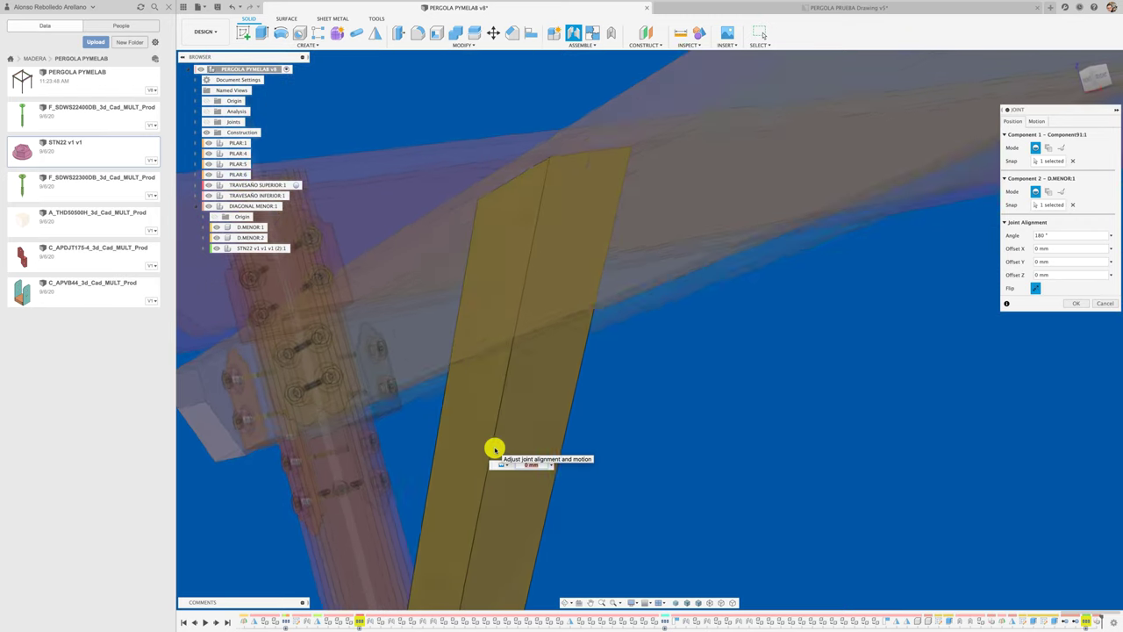
scroll(495, 449, down, 2)
scroll(609, 427, down, 2)
scroll(963, 340, up, 1)
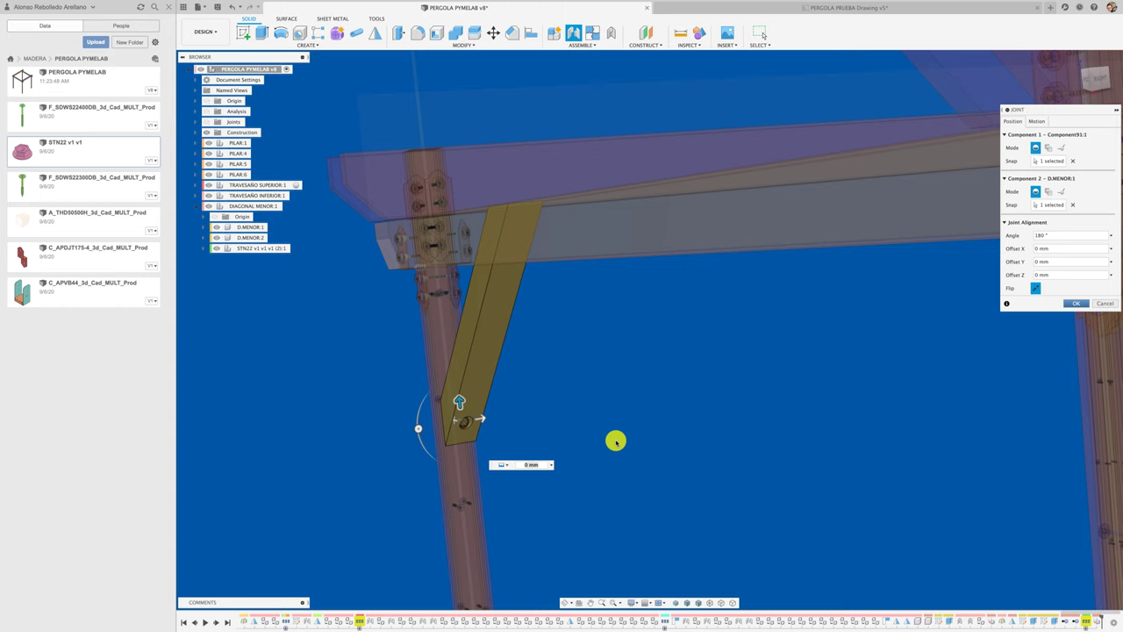
key(Return)
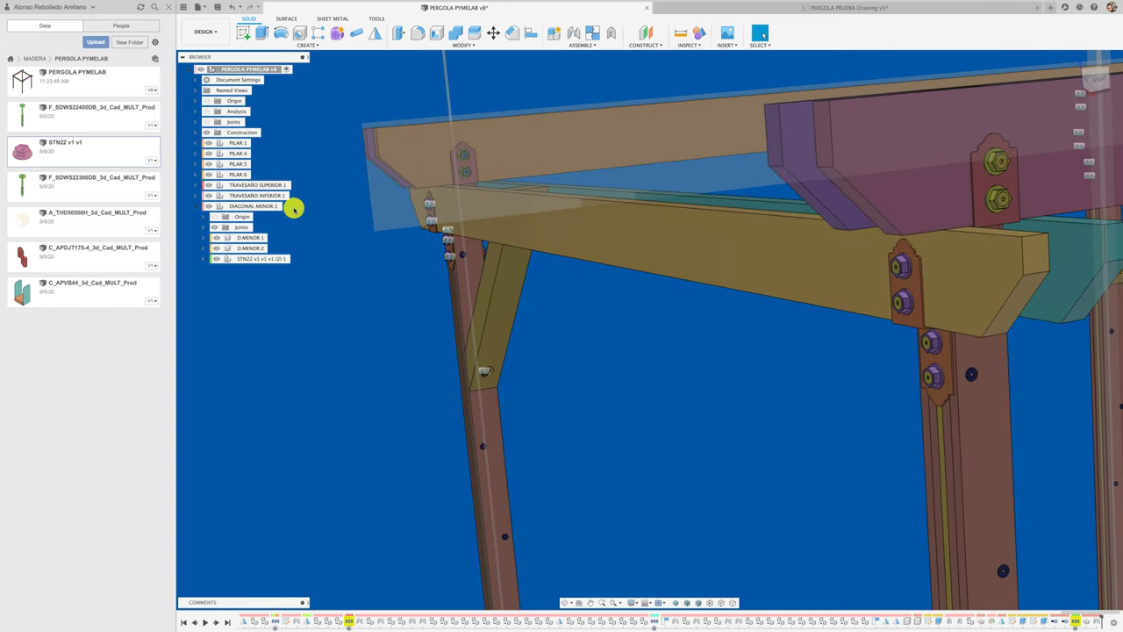
Step: Paste a copy of the STN22 connector from DIAGONAL MENOR:1 and offset it 2500 mm along Y
click(288, 206)
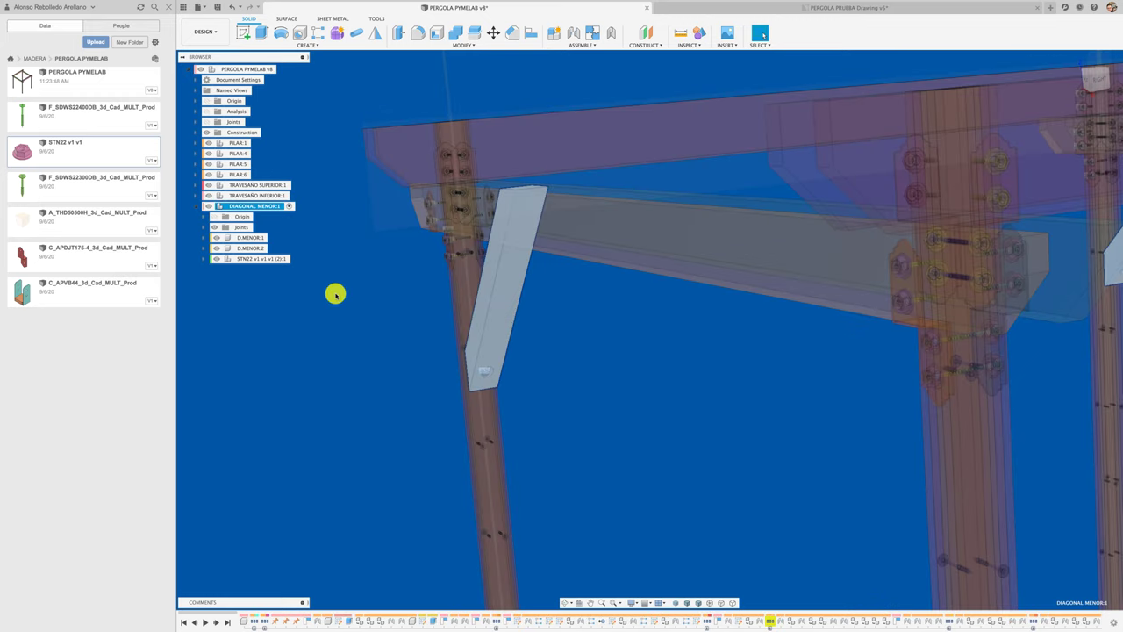
click(335, 294)
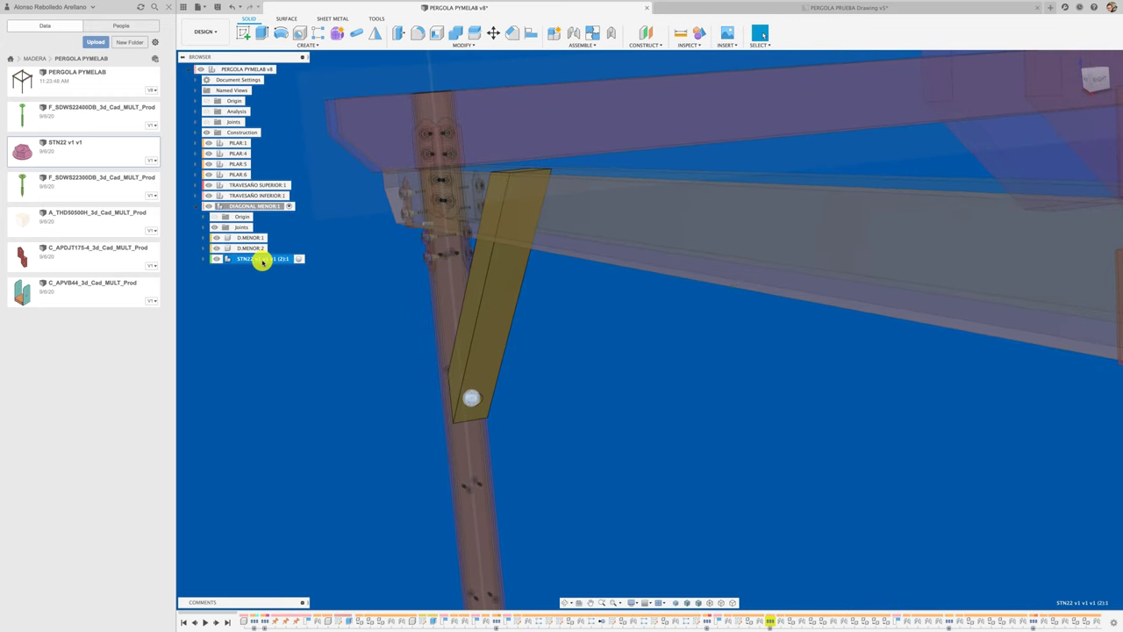
key(ctrl+c)
key(ctrl+v)
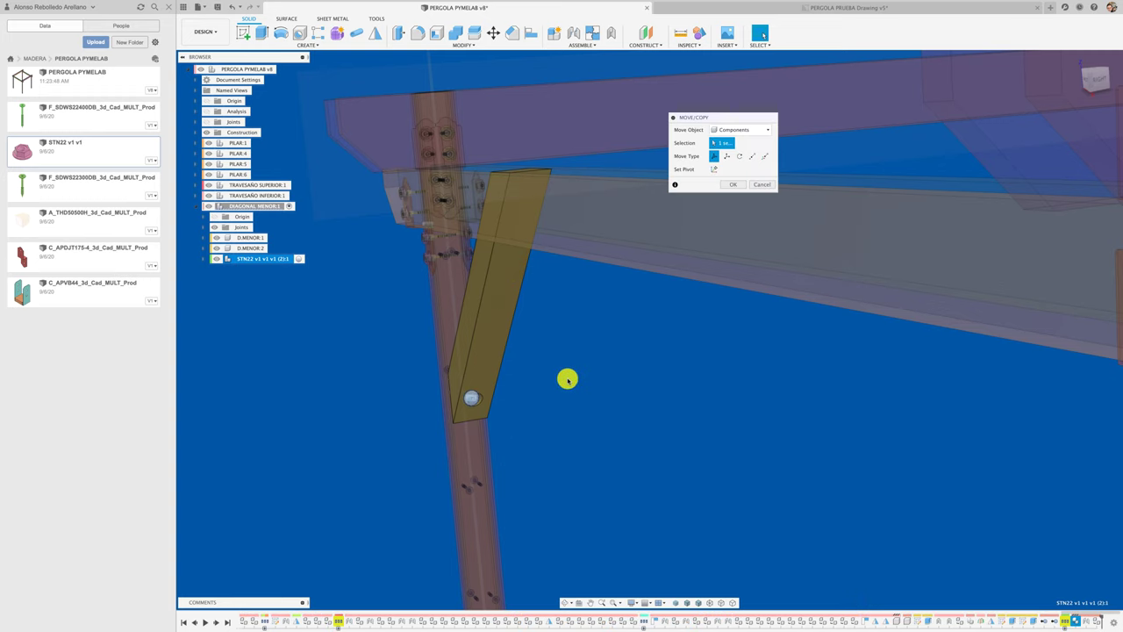
scroll(567, 378, down, 5)
shift+middle_drag(565, 388, 573, 362)
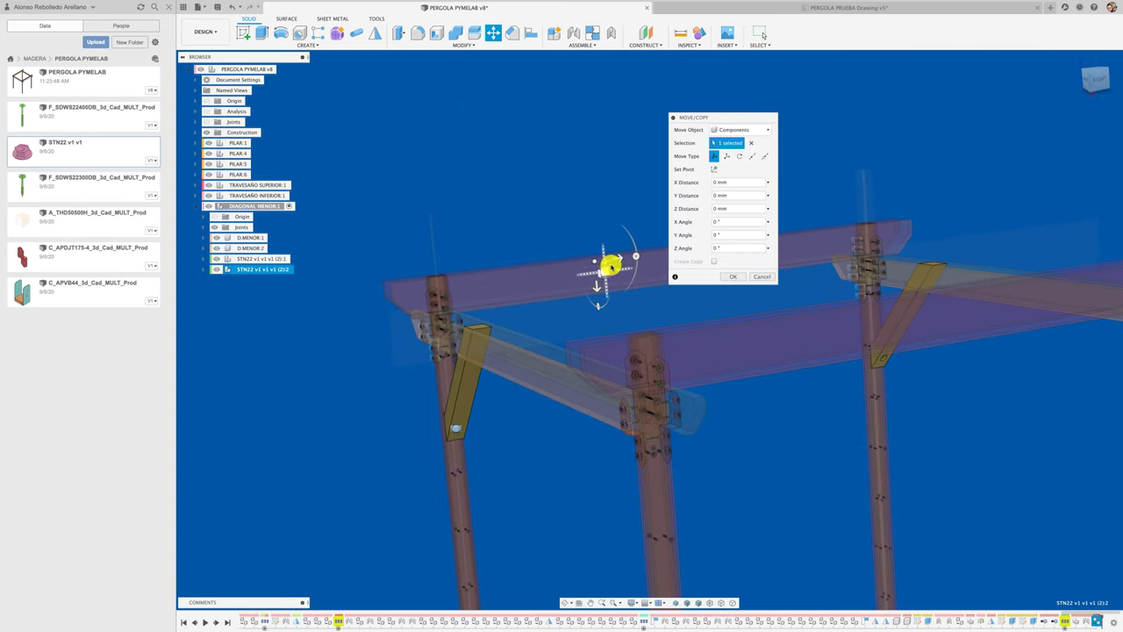
drag(618, 259, 672, 254)
text(2500)
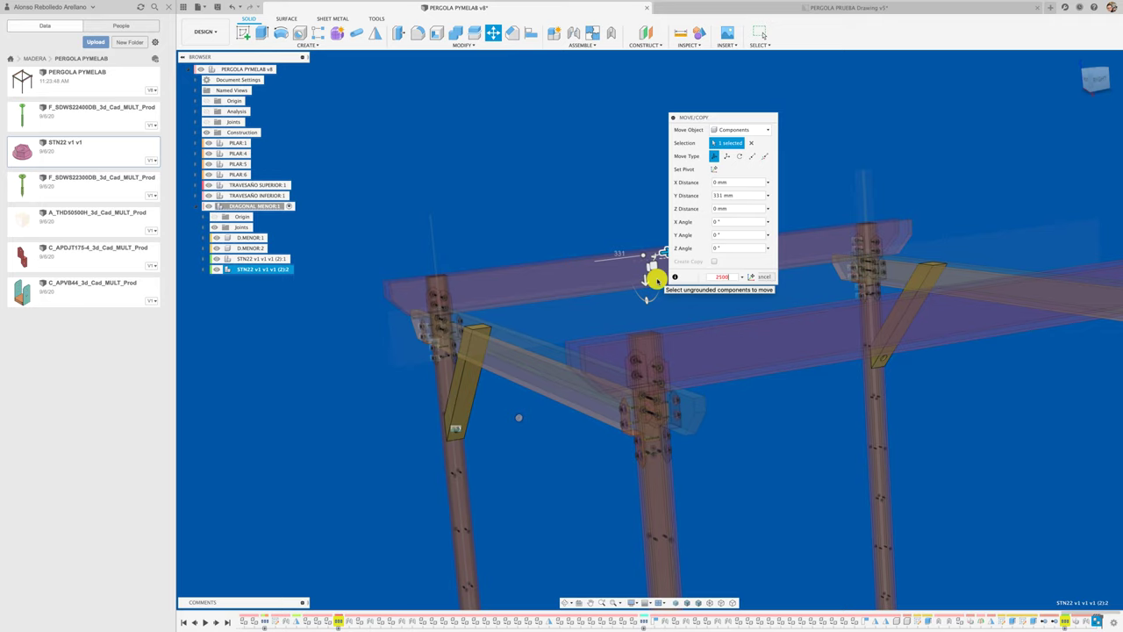
key(Return)
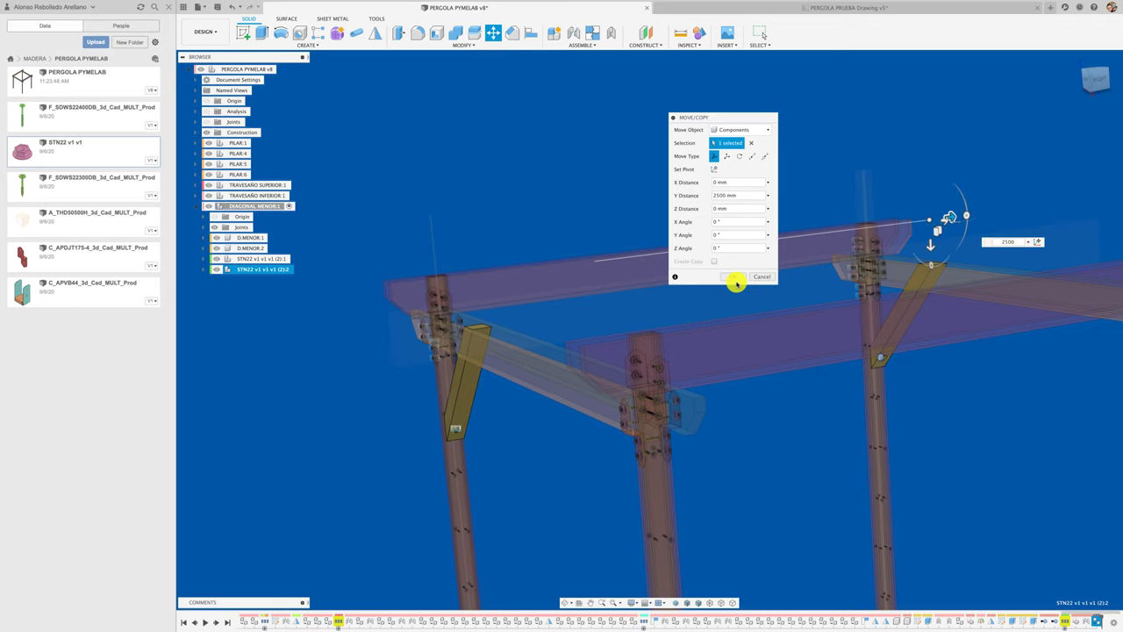
click(734, 277)
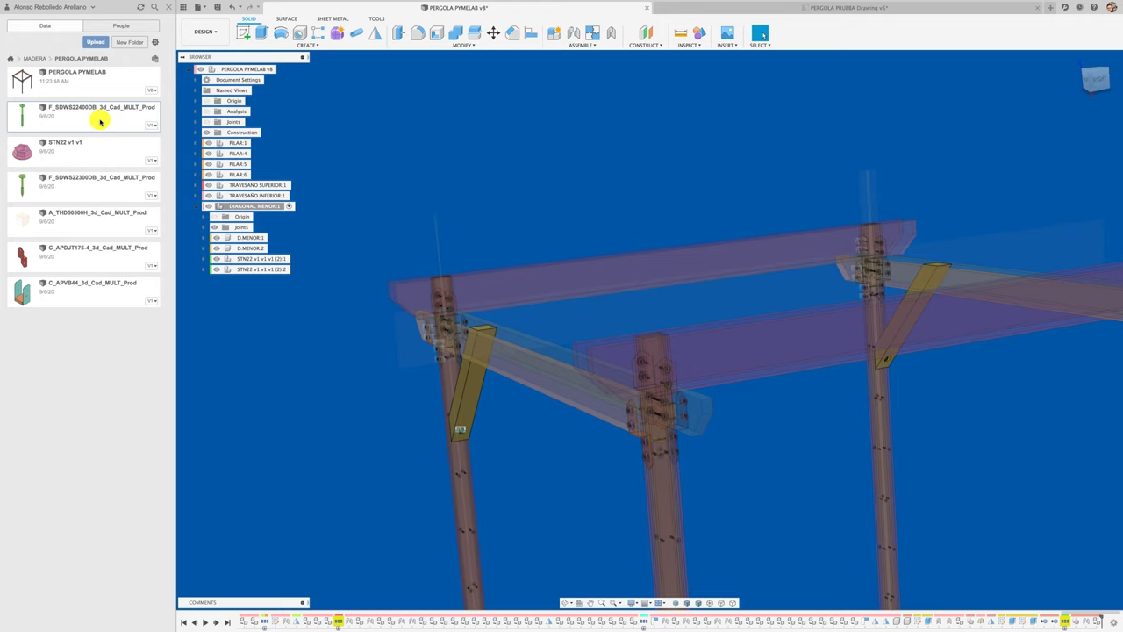
Step: Insert the F_SDWS22300DB screw, move it beside the left brace and rotate it 90° about Y
right_click(91, 189)
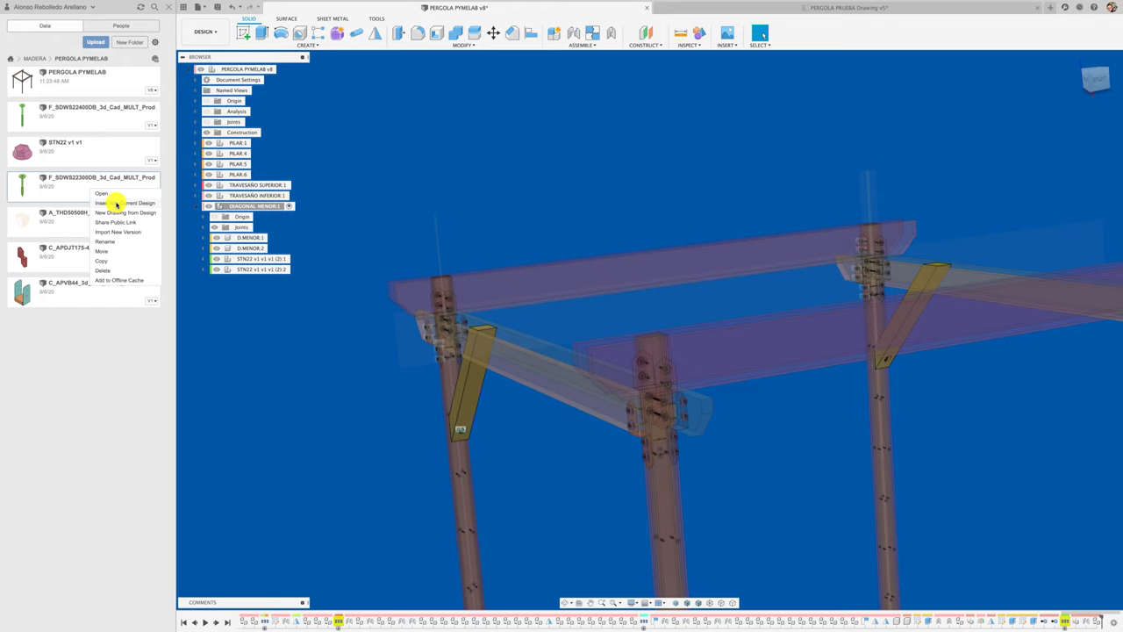
click(116, 203)
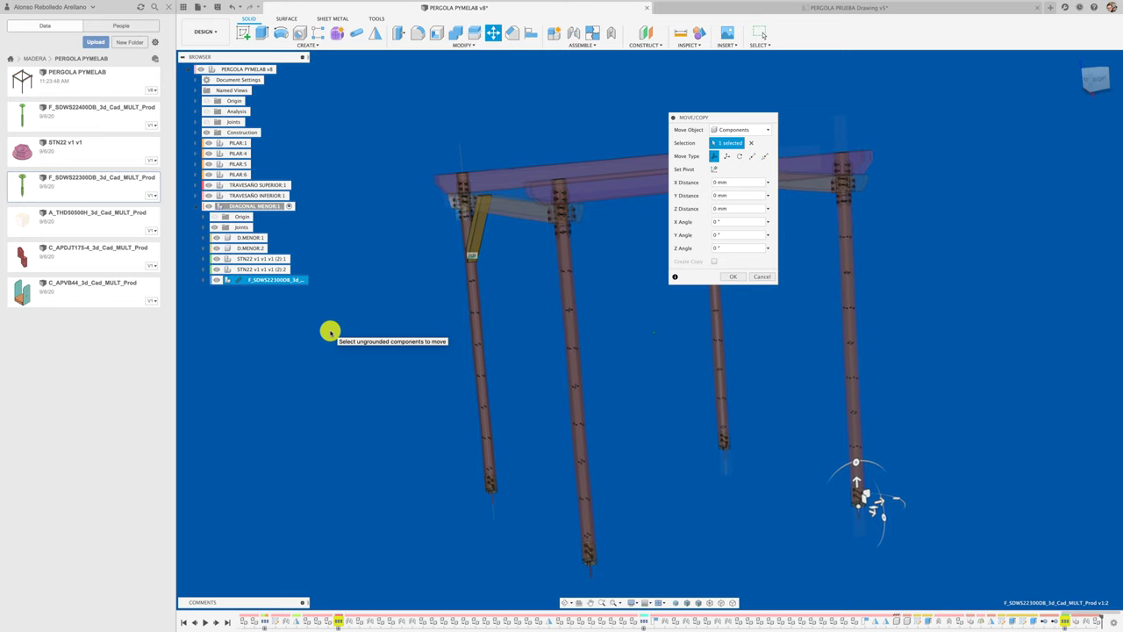
drag(862, 500, 513, 267)
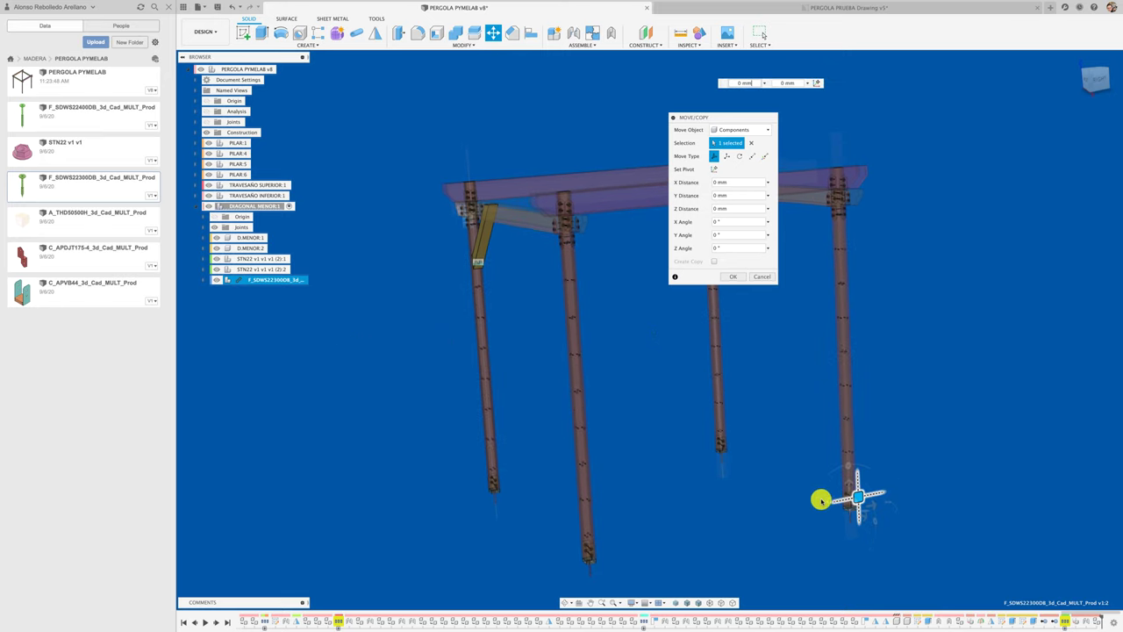
scroll(513, 268, up, 5)
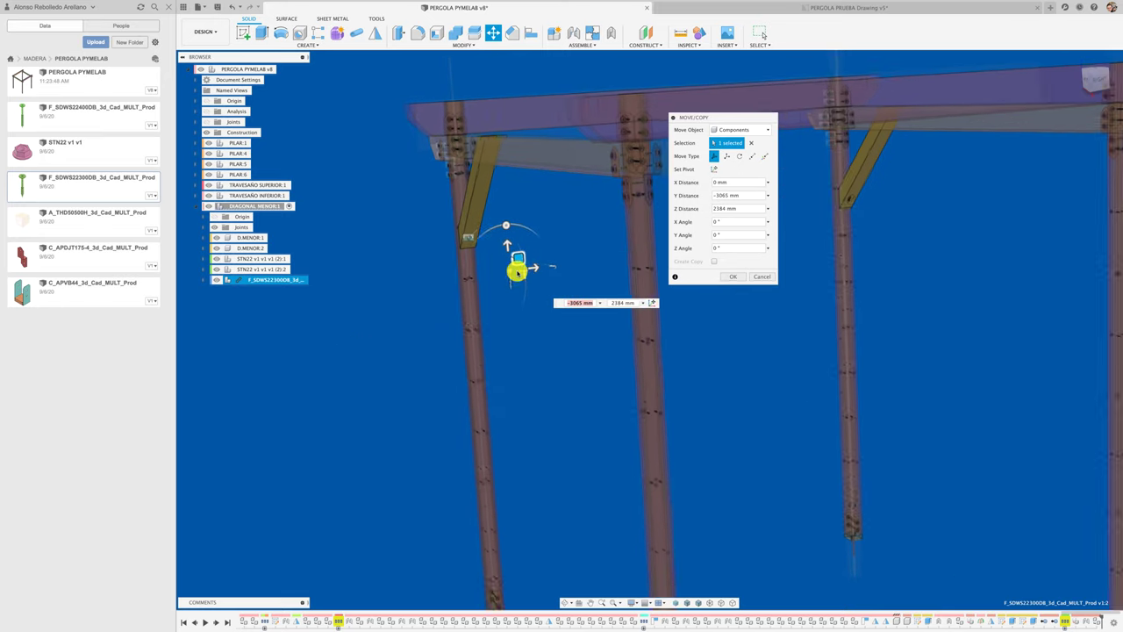
drag(534, 328, 515, 359)
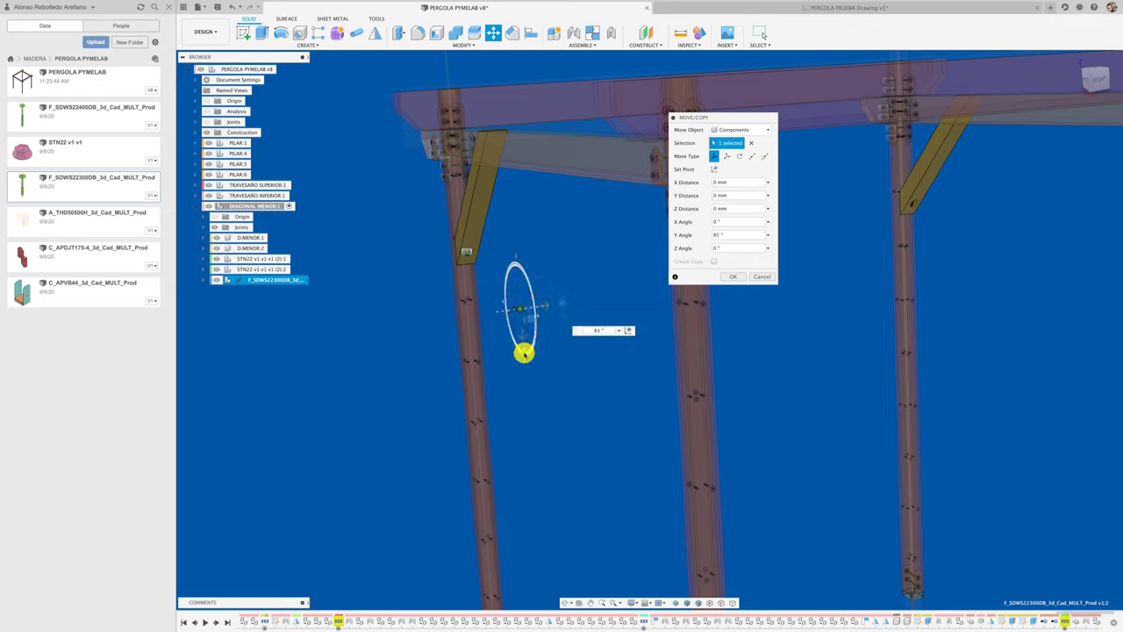
click(727, 275)
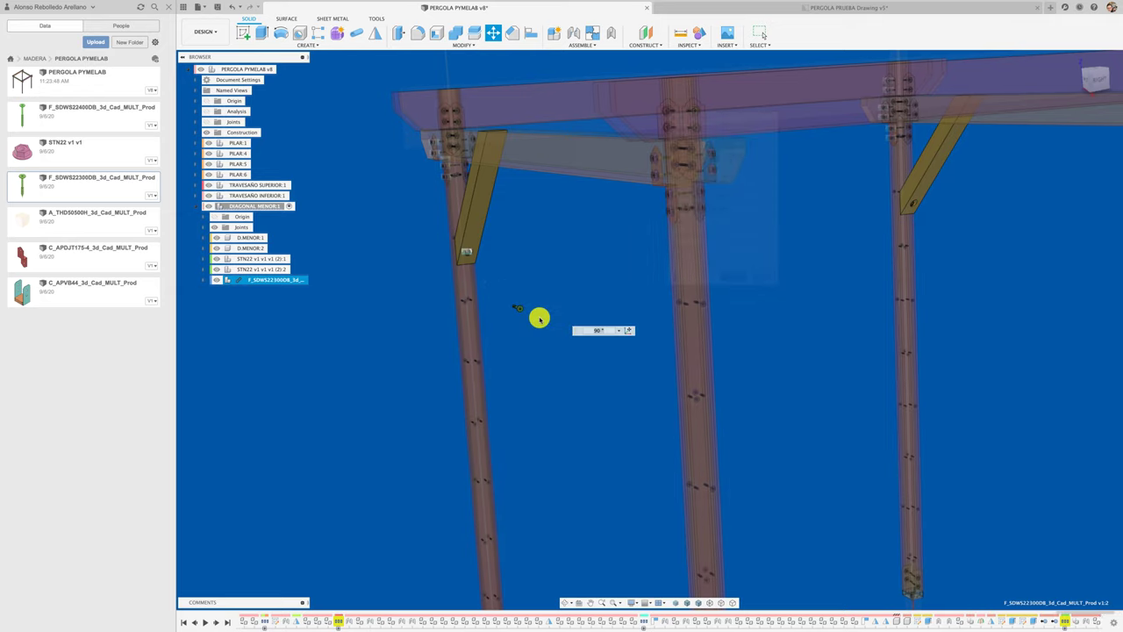
scroll(539, 319, up, 5)
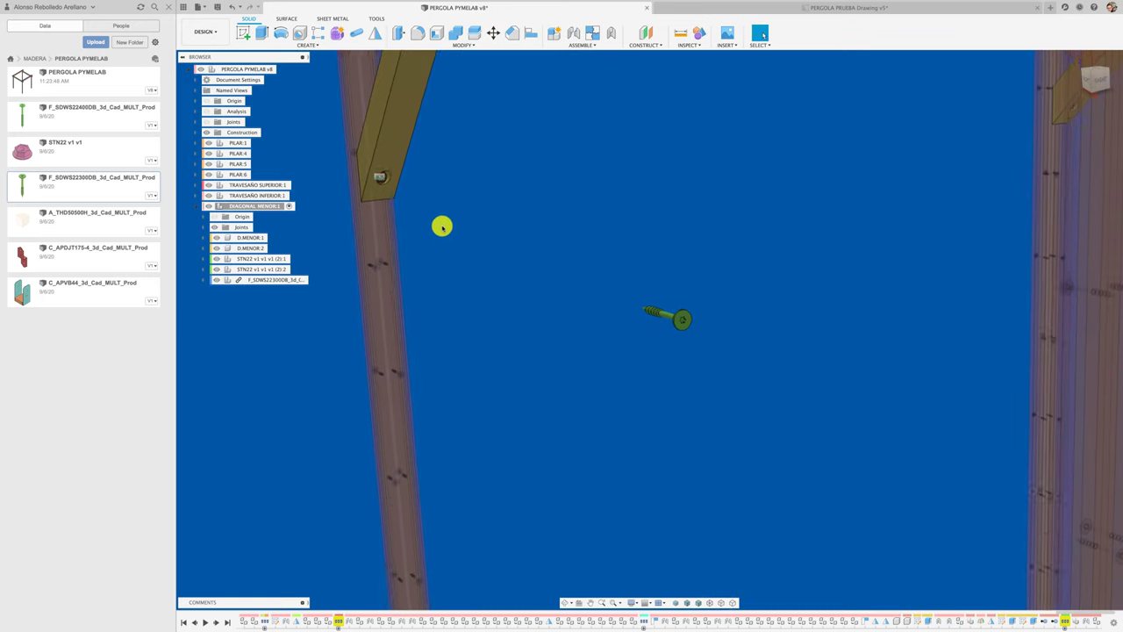
shift+middle_drag(441, 226, 544, 295)
scroll(543, 296, up, 5)
scroll(543, 295, down, 8)
scroll(543, 298, up, 2)
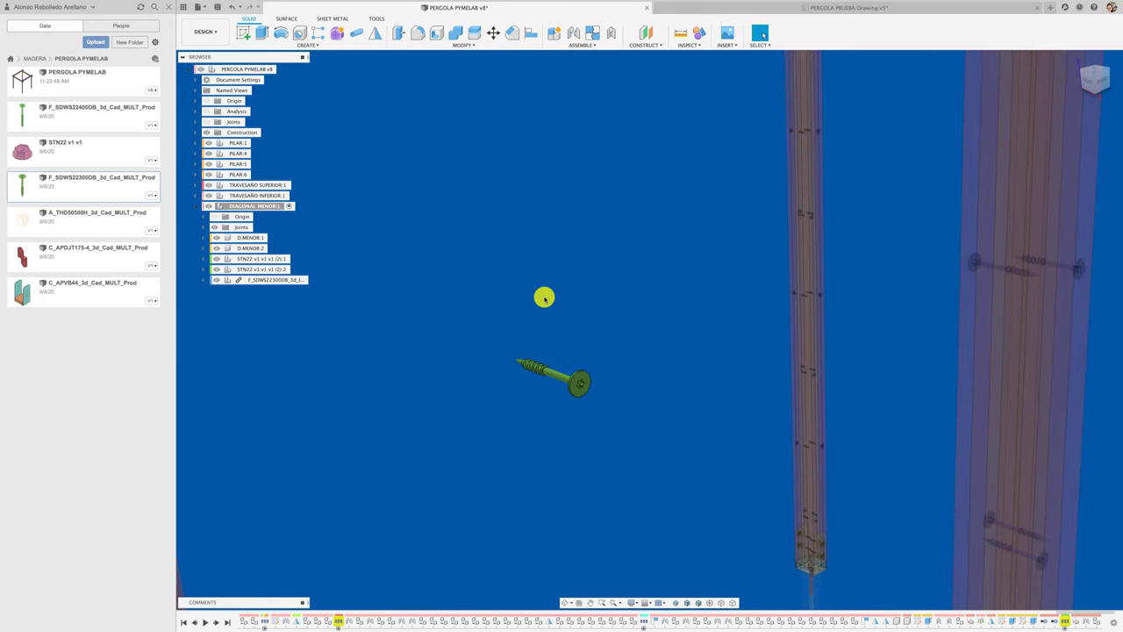
Step: Joint the screw head to the hole at the lower end of the left diagonal brace
key(j)
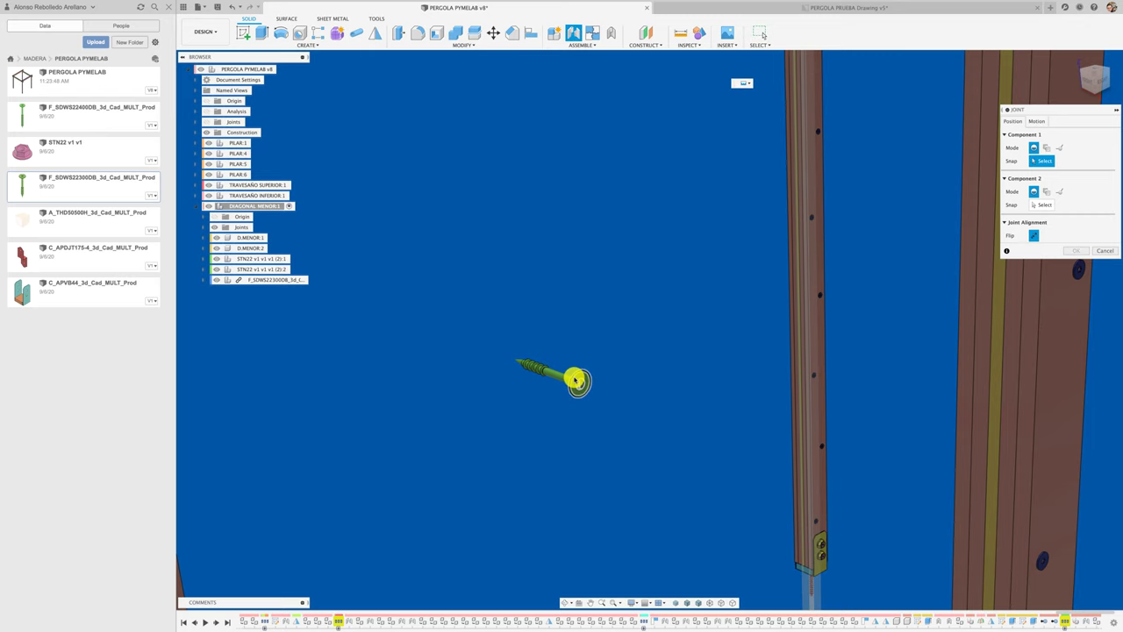
click(572, 377)
shift+middle_drag(556, 372, 524, 323)
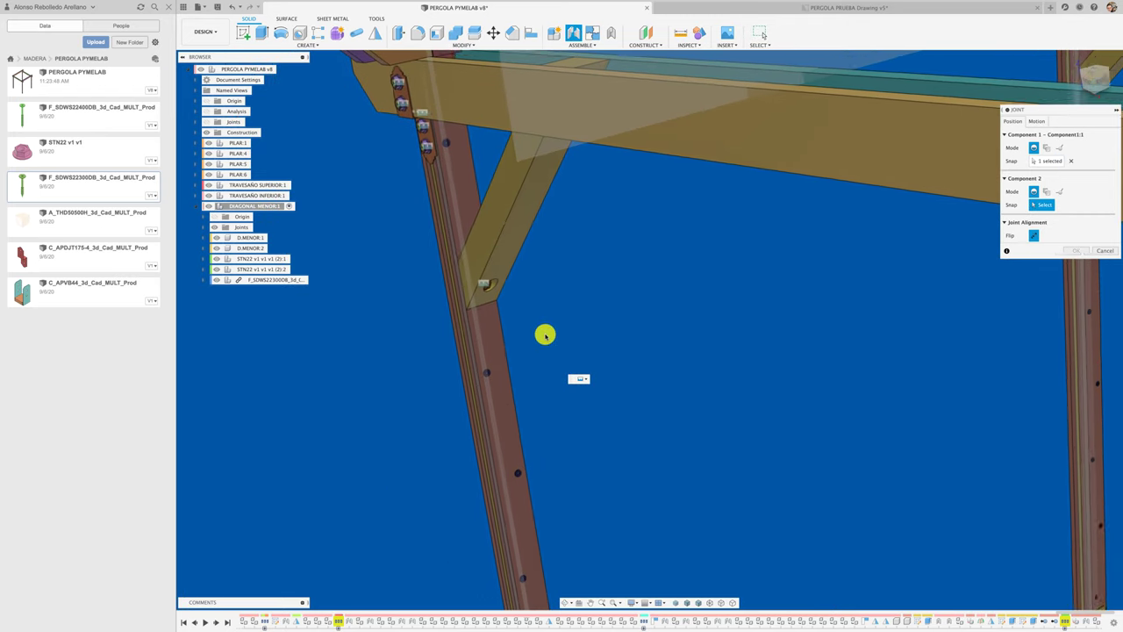
scroll(507, 383, up, 2)
scroll(506, 384, up, 2)
scroll(445, 396, up, 2)
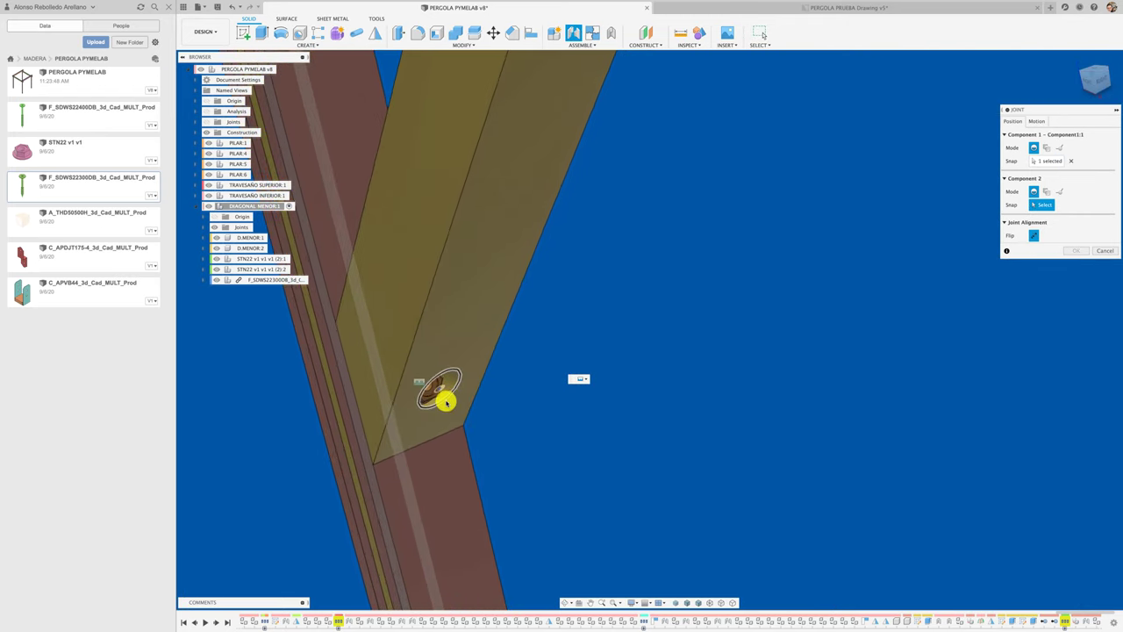
scroll(444, 396, up, 2)
click(420, 384)
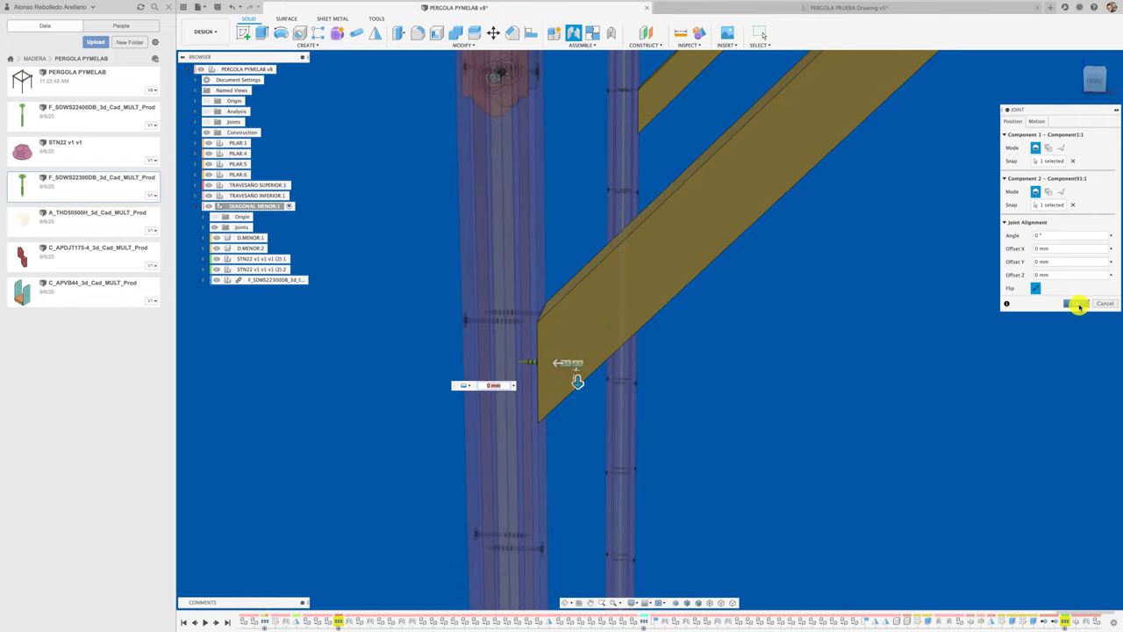
key(Return)
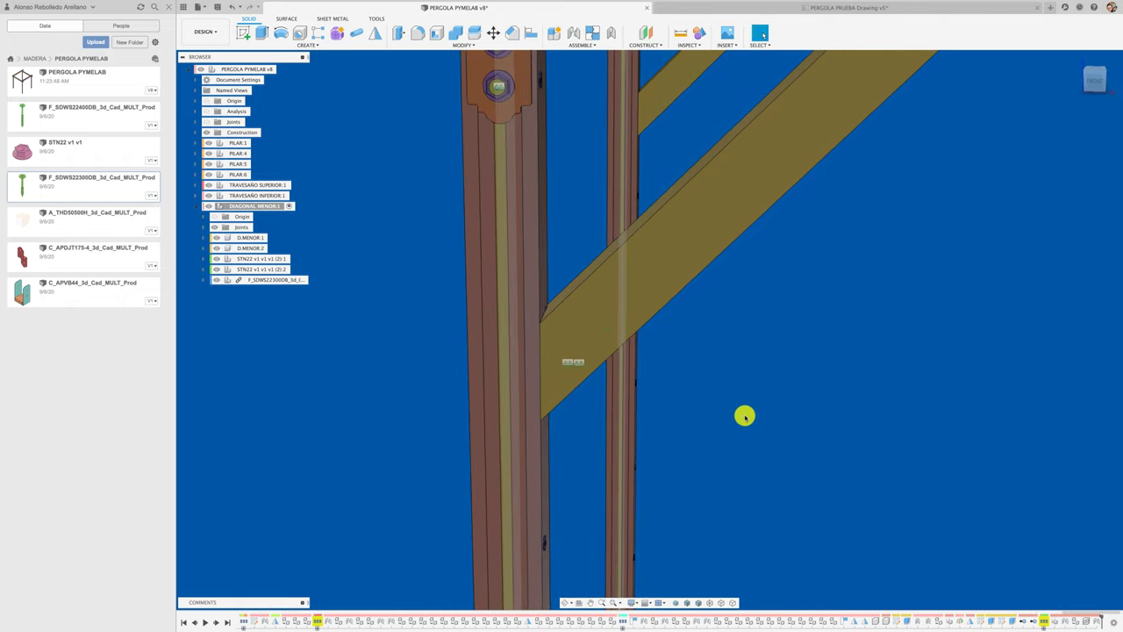
right_click(290, 281)
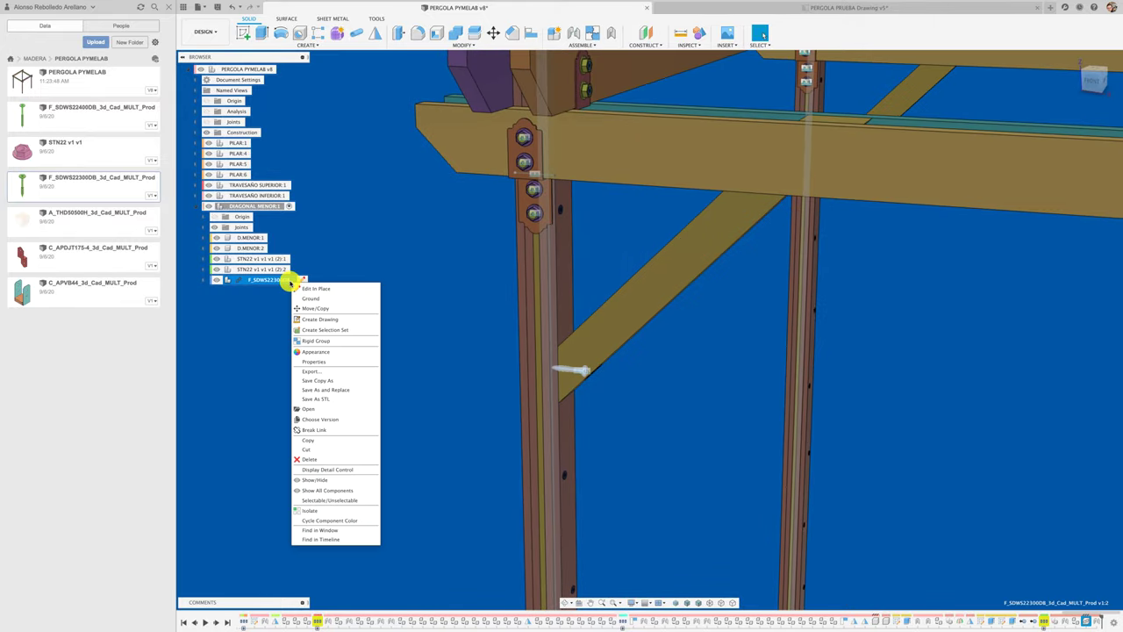
Step: Copy the seated F_SDWS22300DB screw and move the copy 2500 mm along Y to the far brace
click(339, 419)
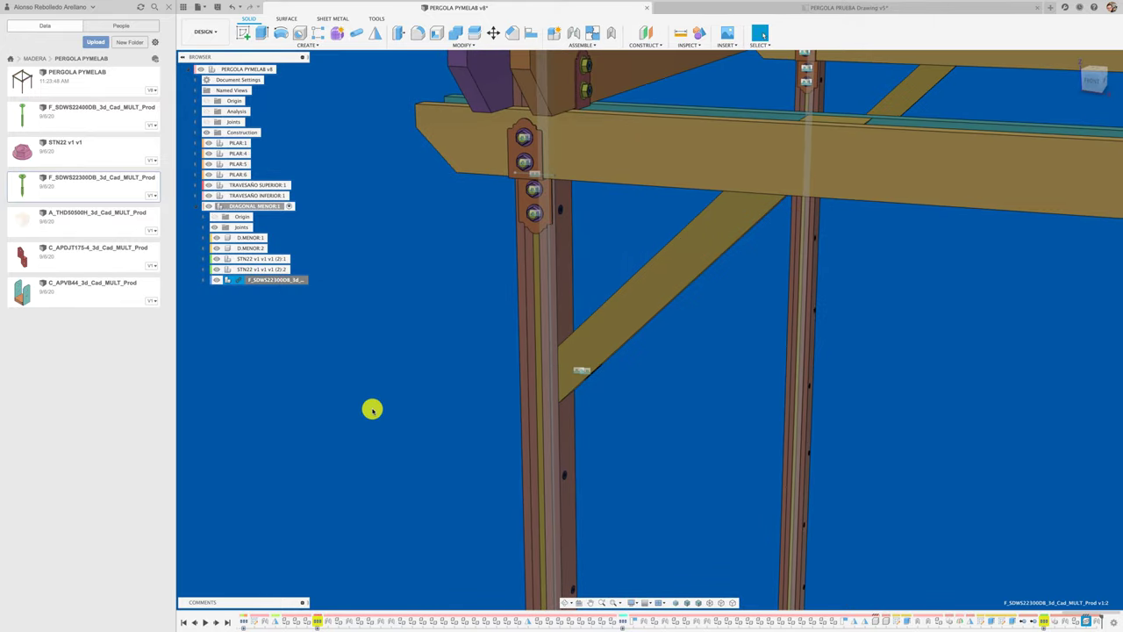
click(283, 281)
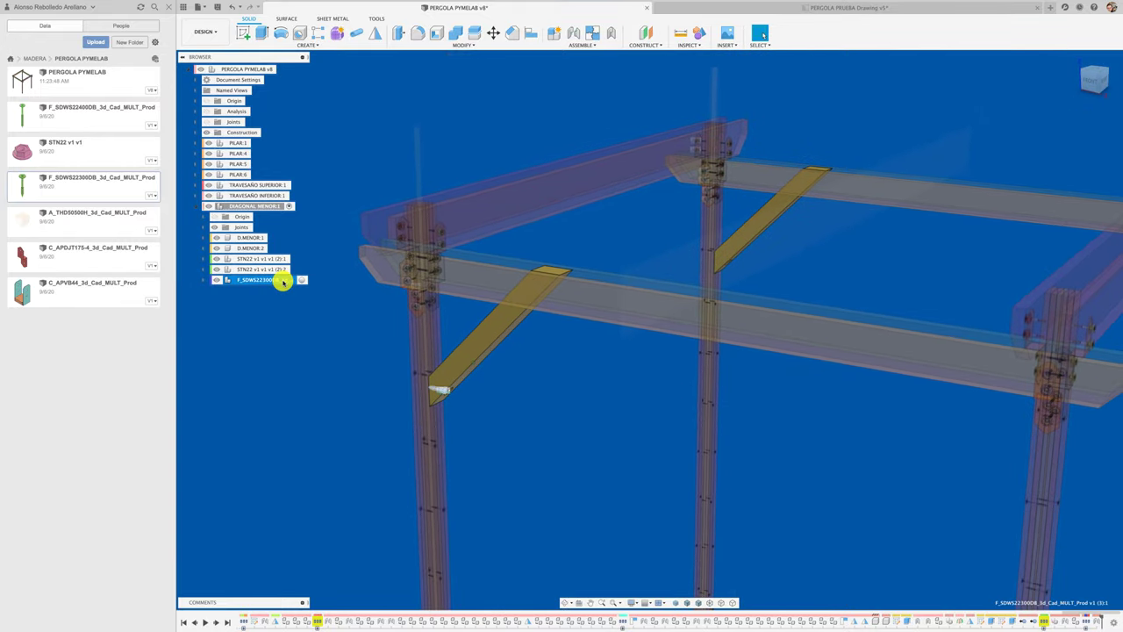
key(ctrl+v)
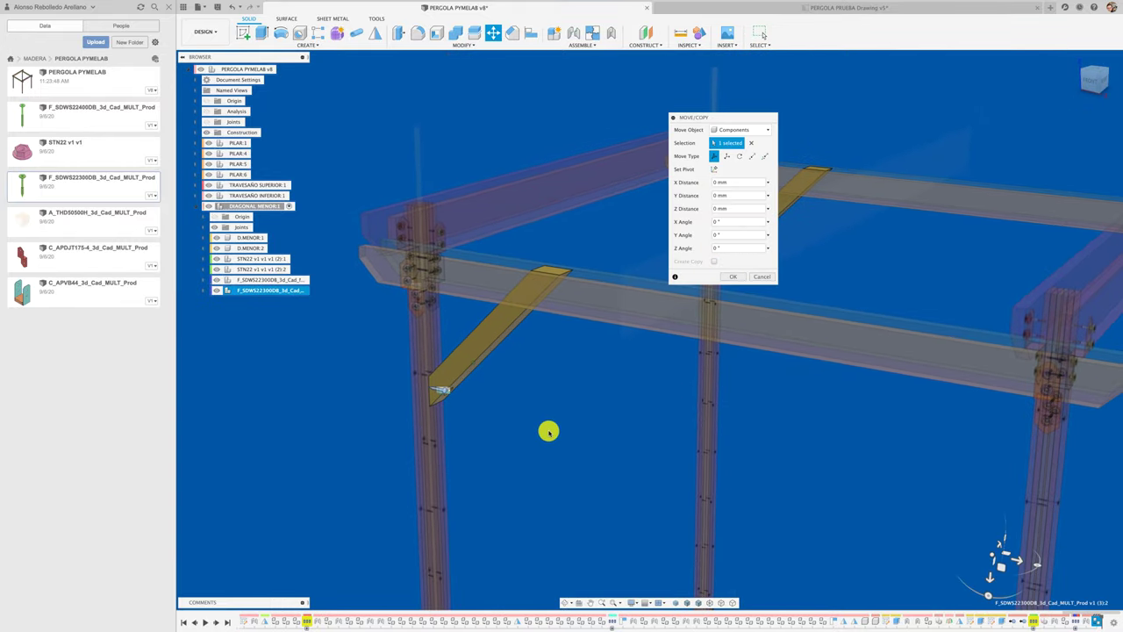
scroll(570, 438, down, 5)
drag(741, 474, 868, 389)
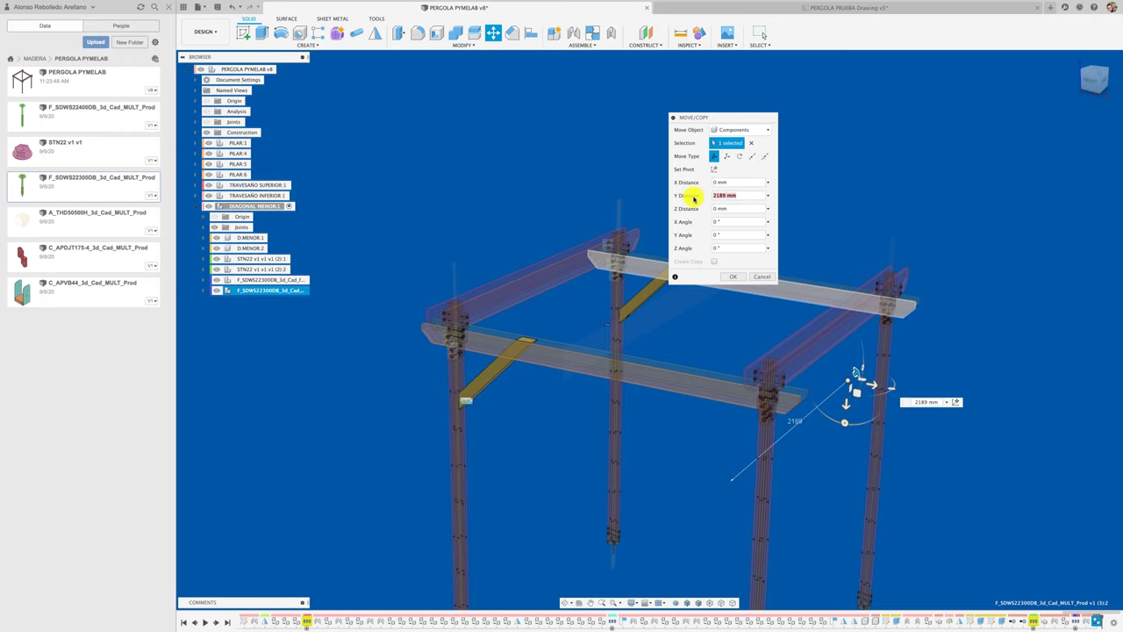
key(Tab)
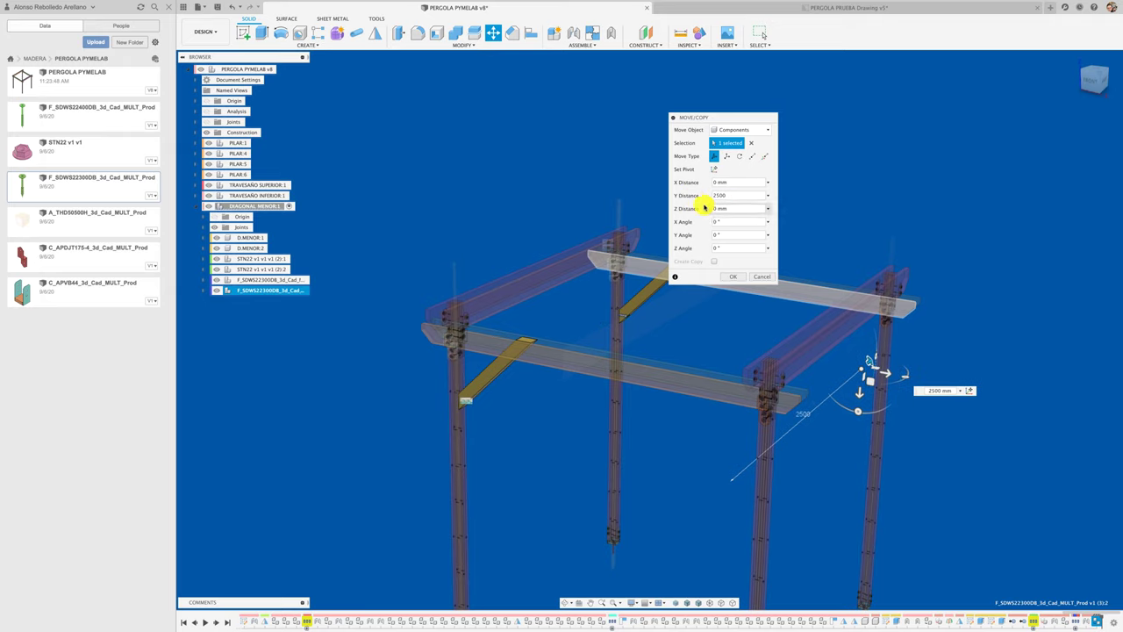
click(733, 275)
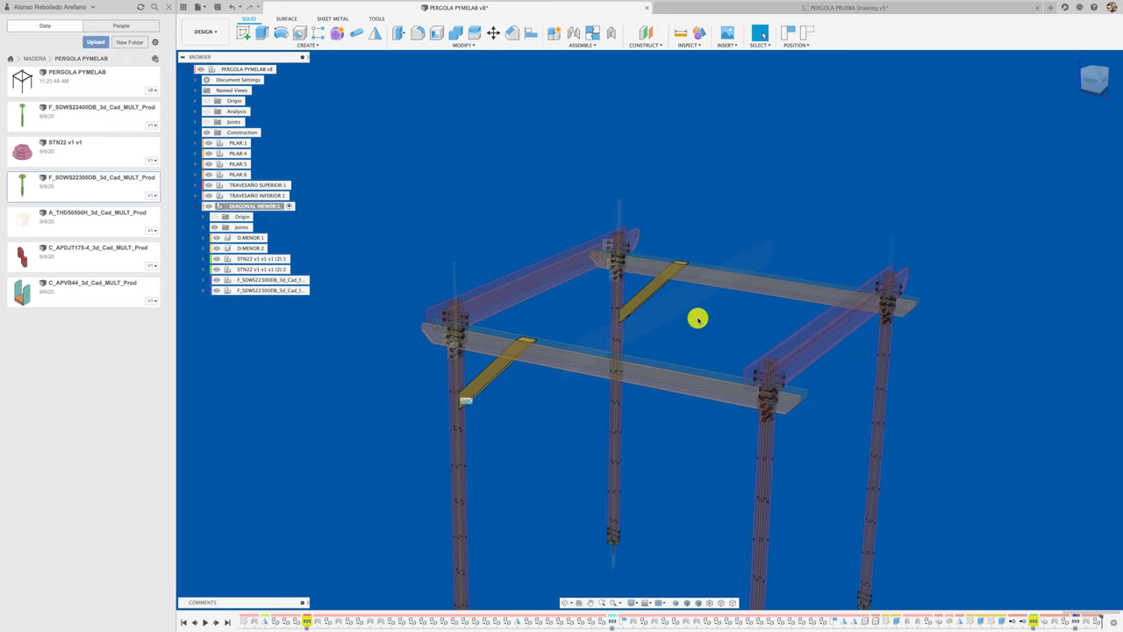
Step: Select both screws, the STN22 plugs and both D.MENOR braces, and capture their positions
shift+scroll(697, 319, down, 3)
shift+scroll(697, 318, down, 3)
shift+scroll(697, 318, down, 3)
shift+scroll(697, 319, down, 3)
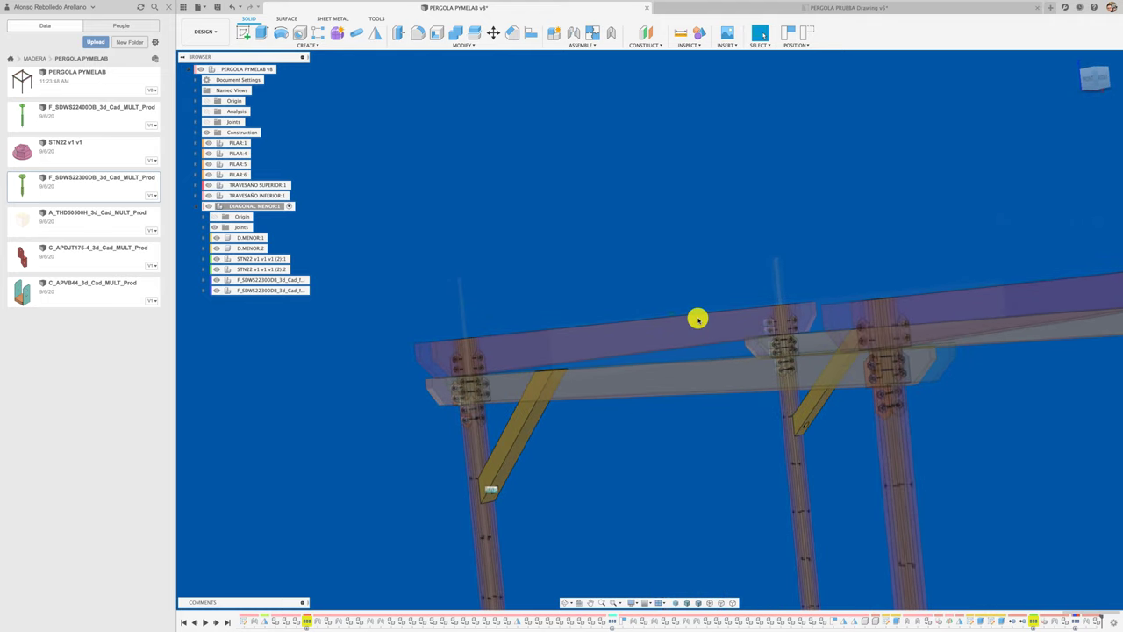
shift+scroll(698, 319, up, 3)
shift+scroll(697, 318, up, 3)
shift+scroll(697, 318, up, 5)
shift+scroll(588, 308, up, 3)
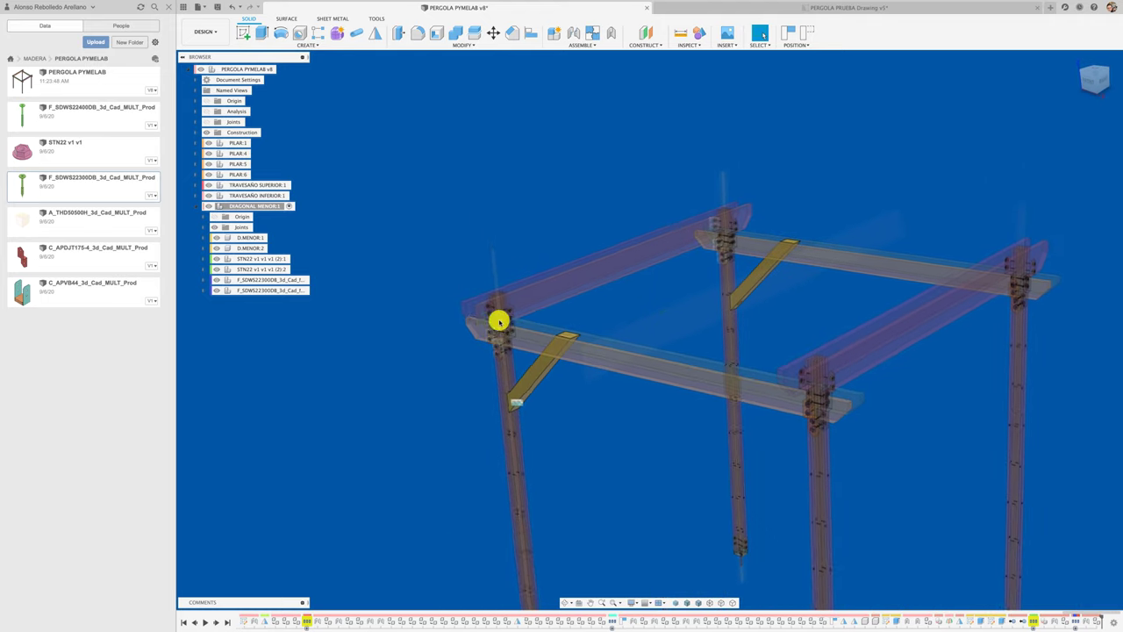
click(294, 291)
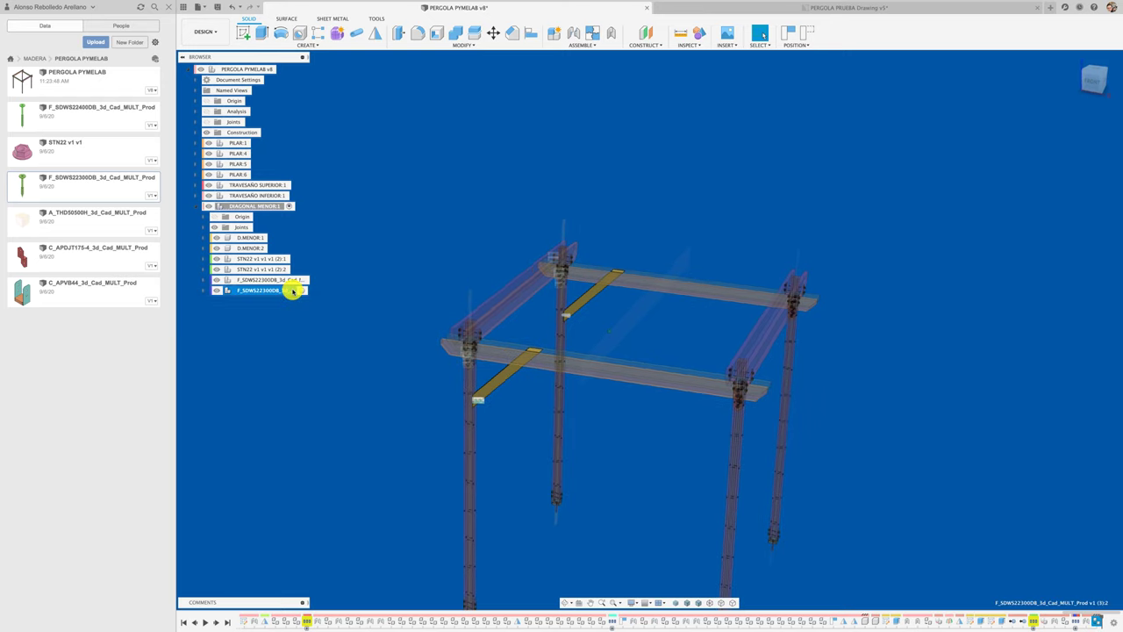
shift+click(283, 279)
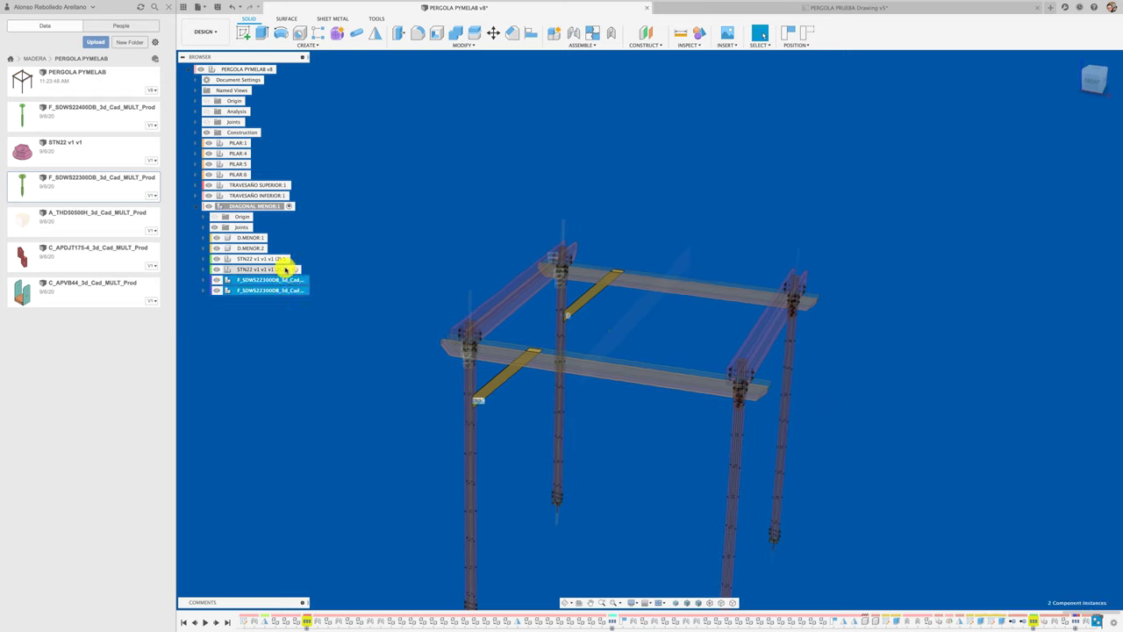
shift+click(284, 268)
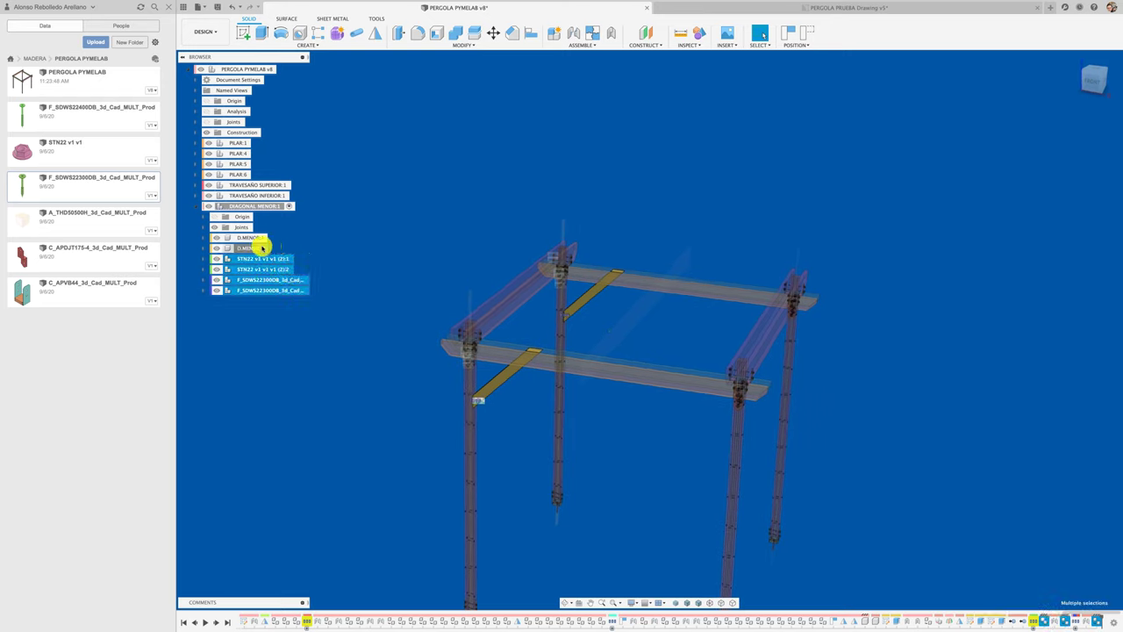
shift+click(261, 248)
shift+click(259, 238)
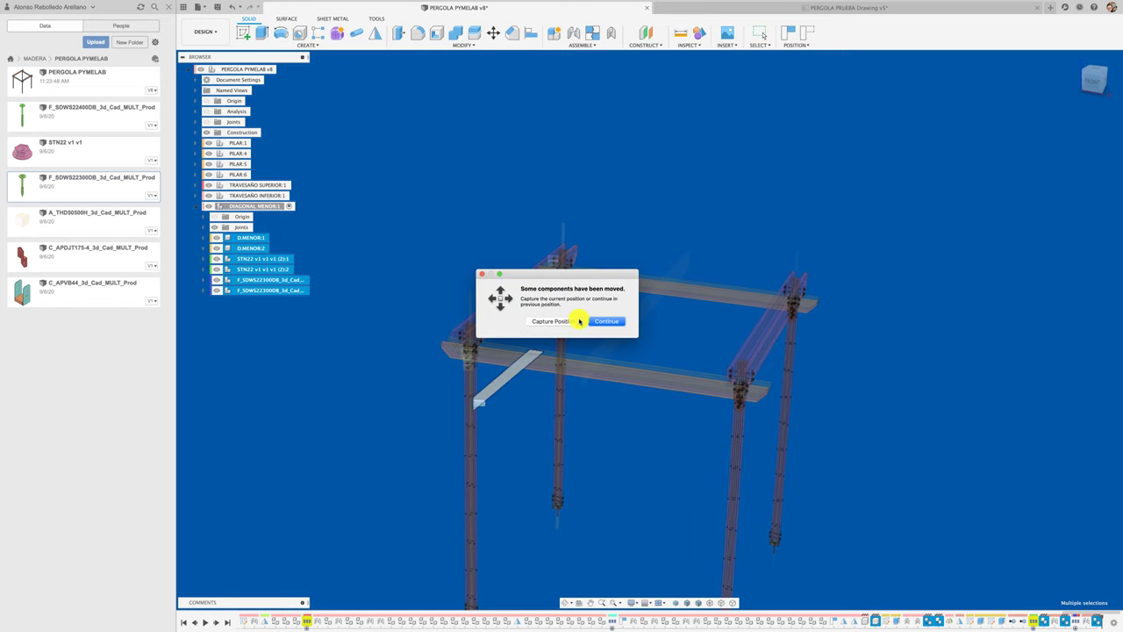
click(578, 321)
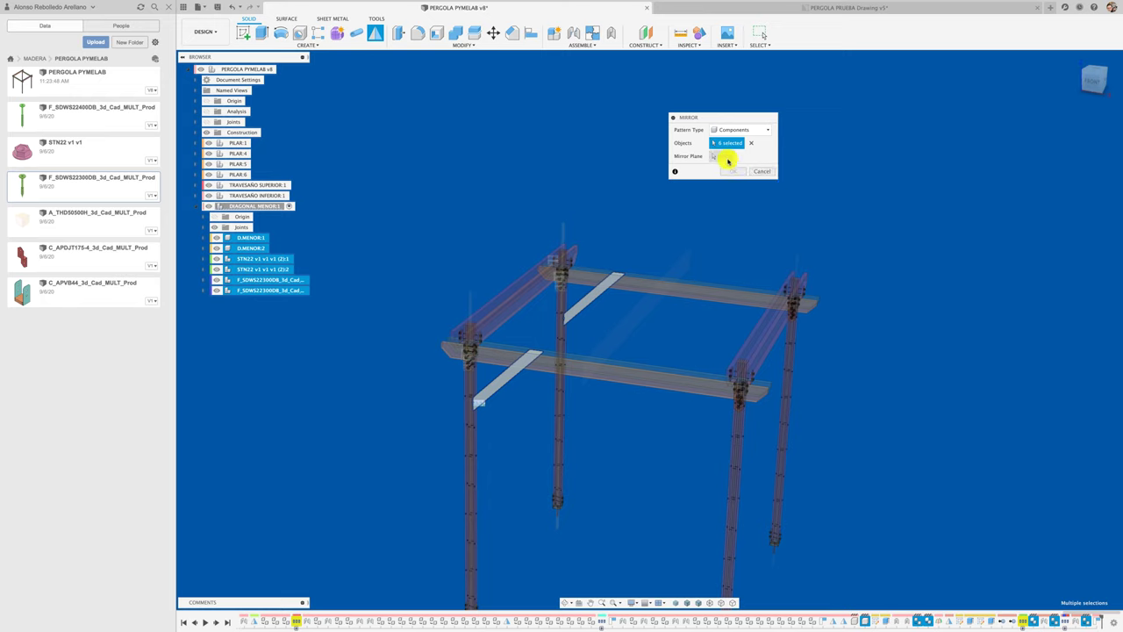
Step: Mirror the selected braces, plugs and screws across the chosen plane to the pergola's opposite side
click(724, 156)
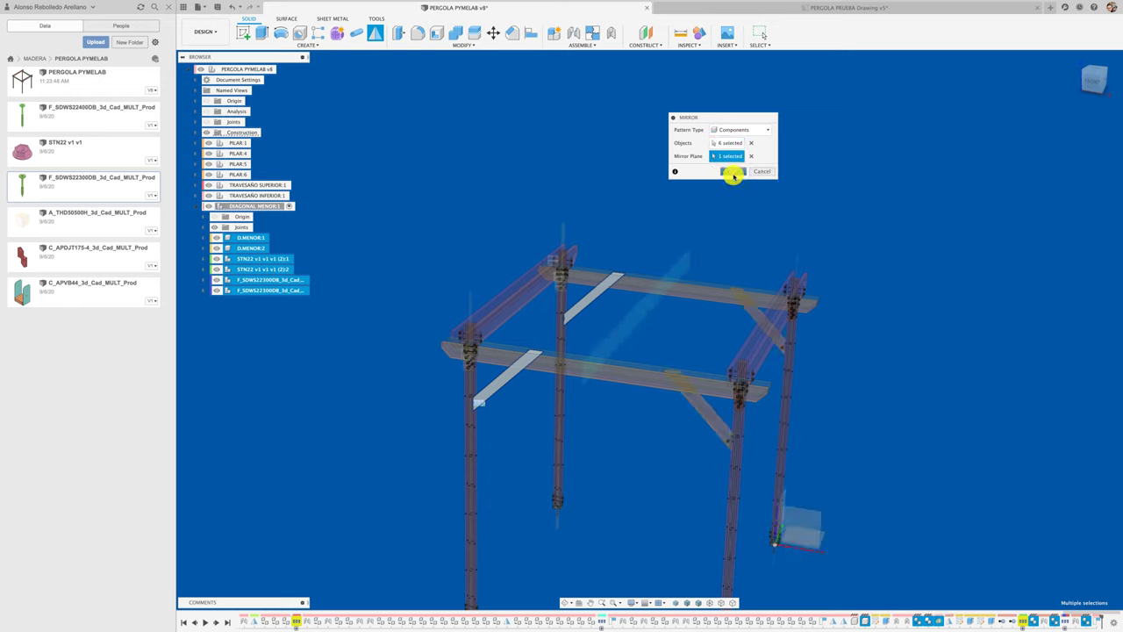
click(732, 172)
mouse_move(732, 173)
shift+middle_down()
mouse_move(721, 349)
mouse_move(703, 371)
mouse_move(611, 238)
mouse_move(652, 205)
mouse_move(584, 413)
shift+middle_up()
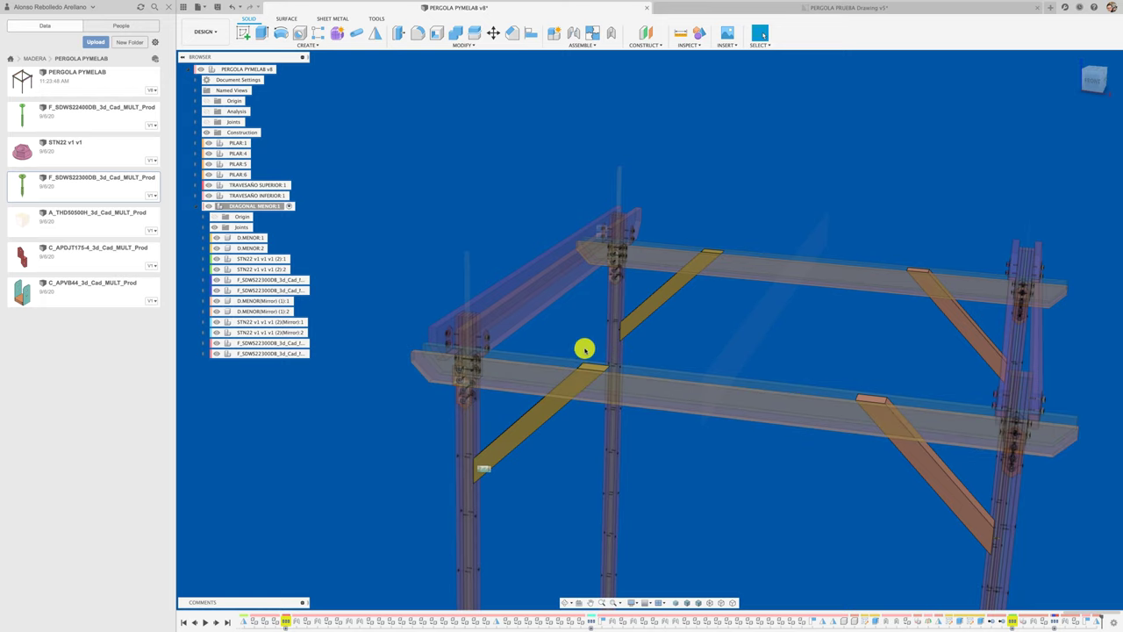
mouse_move(584, 348)
shift+middle_down()
mouse_move(579, 333)
mouse_move(697, 341)
mouse_move(520, 347)
shift+middle_up()
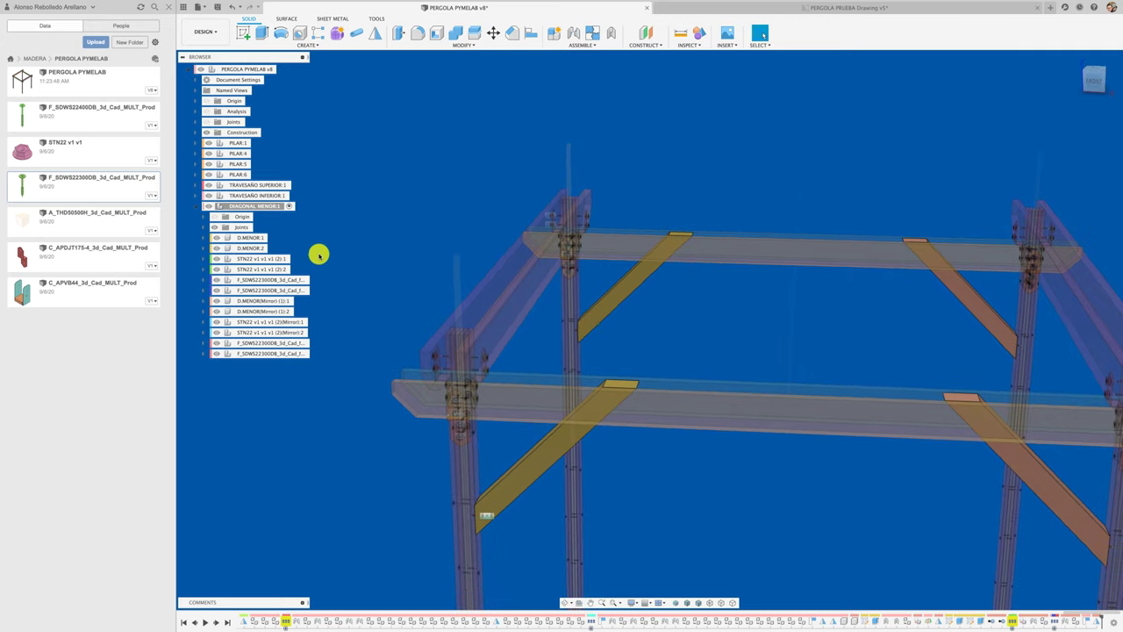
Step: Start a sketch on the beam face, view it head-on, and project the brace and beam faces
click(243, 33)
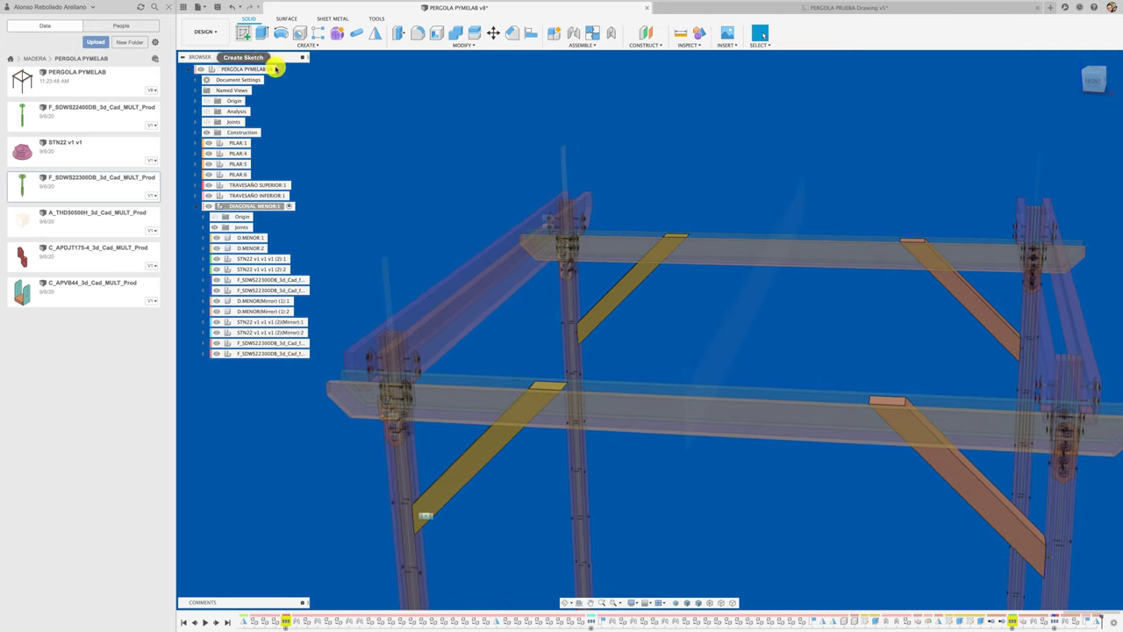
click(613, 410)
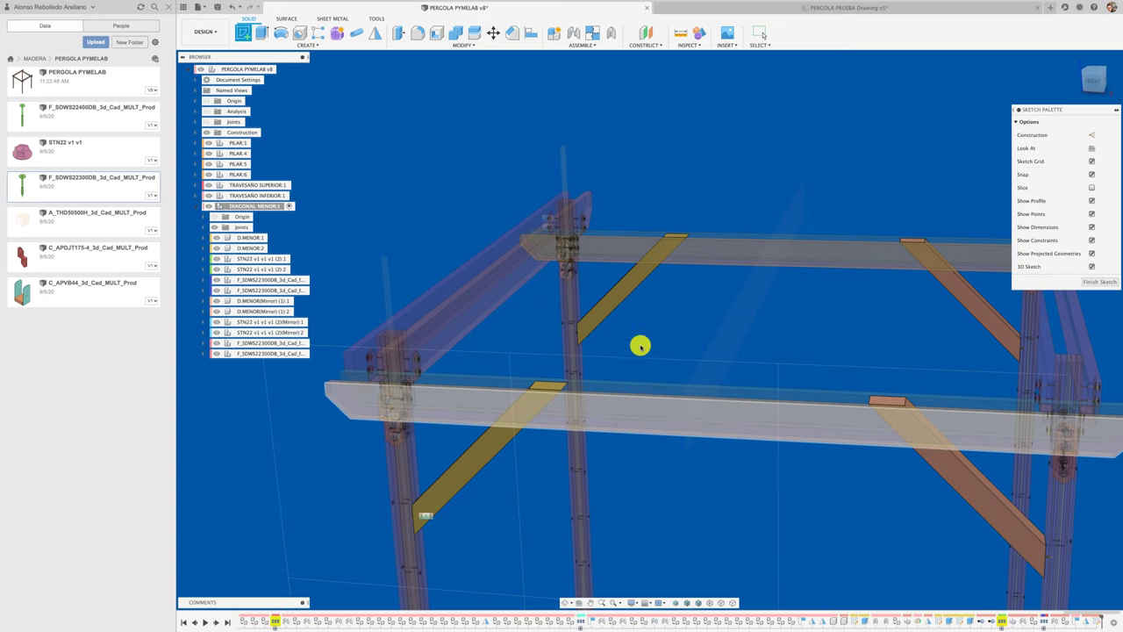
click(579, 603)
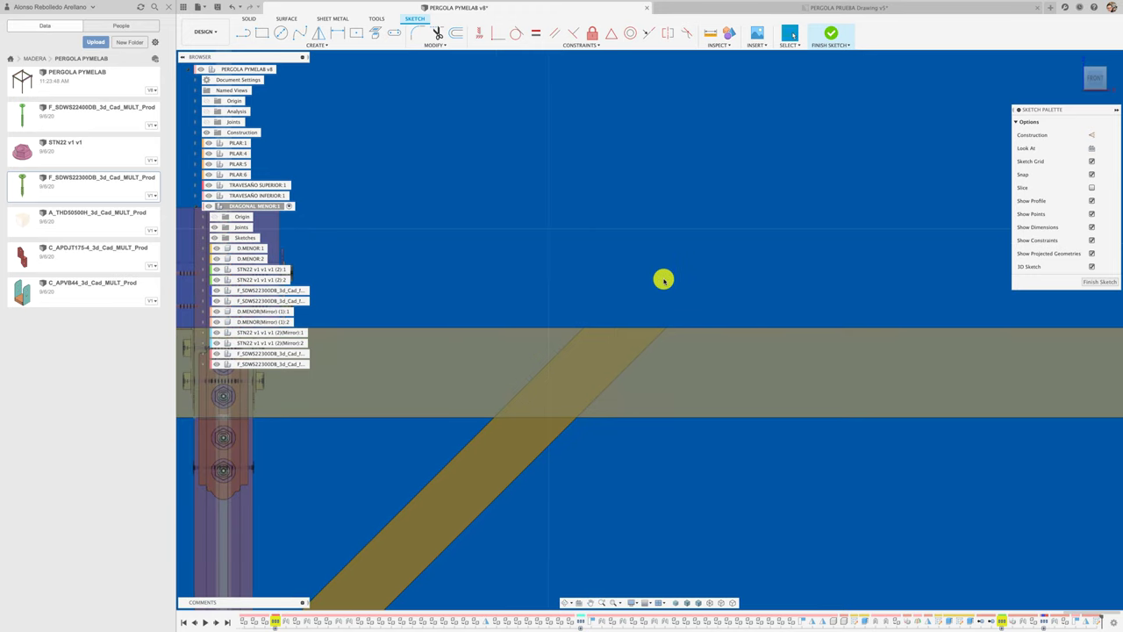
key(p)
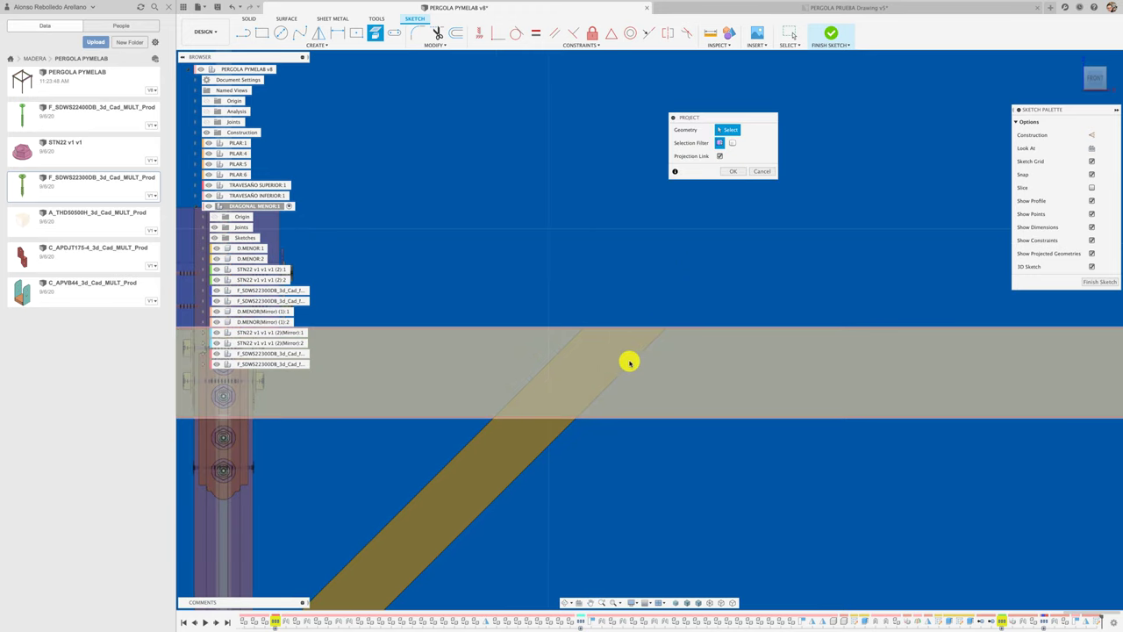
click(526, 450)
click(524, 346)
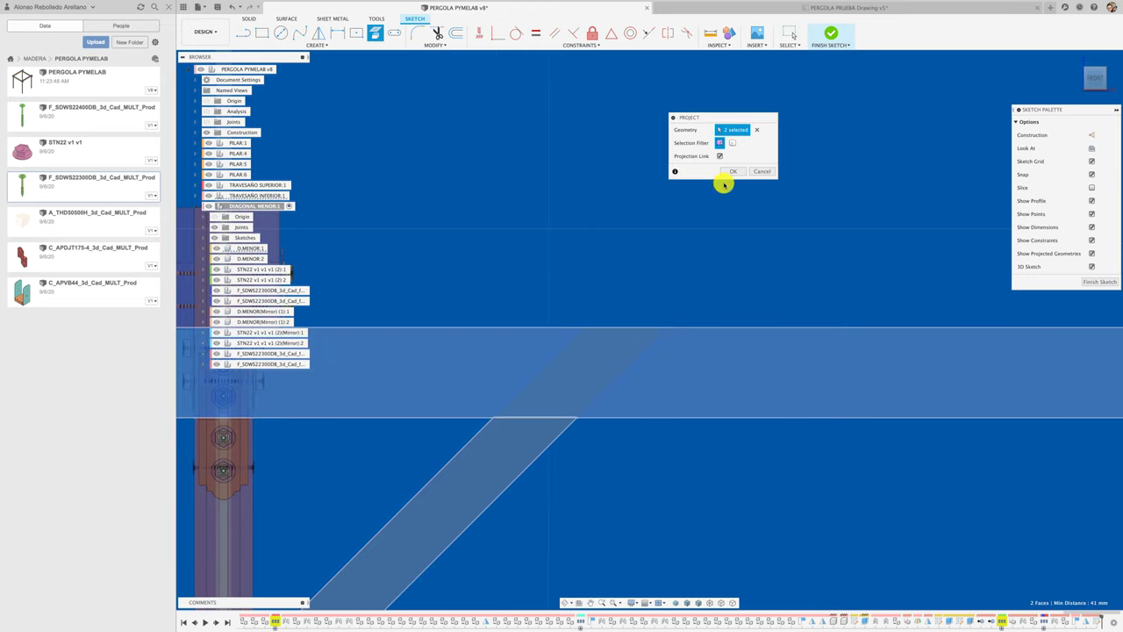
key(Return)
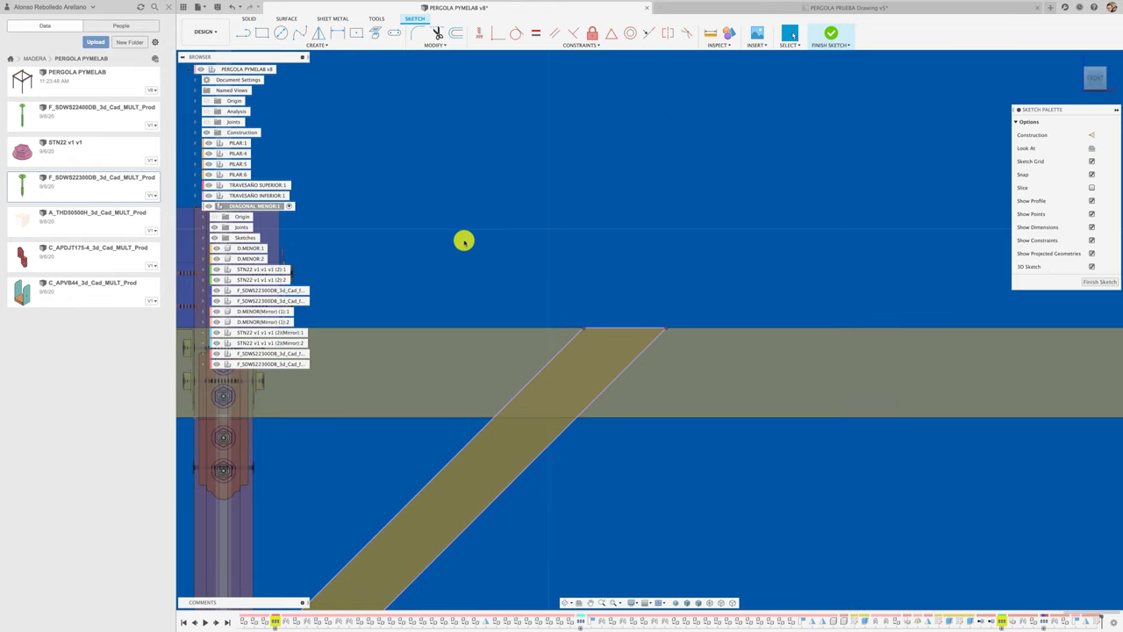
Step: Draw a line from the beam's top edge into the brace, make it parallel to the brace edge and construction
click(623, 328)
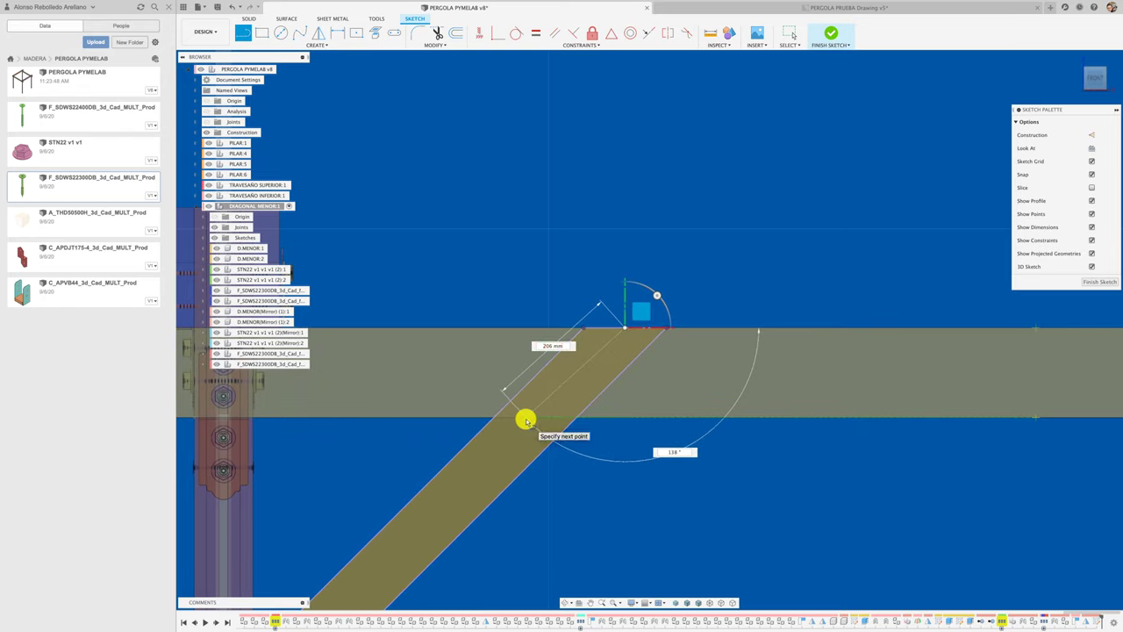
click(524, 419)
key(Escape)
click(547, 399)
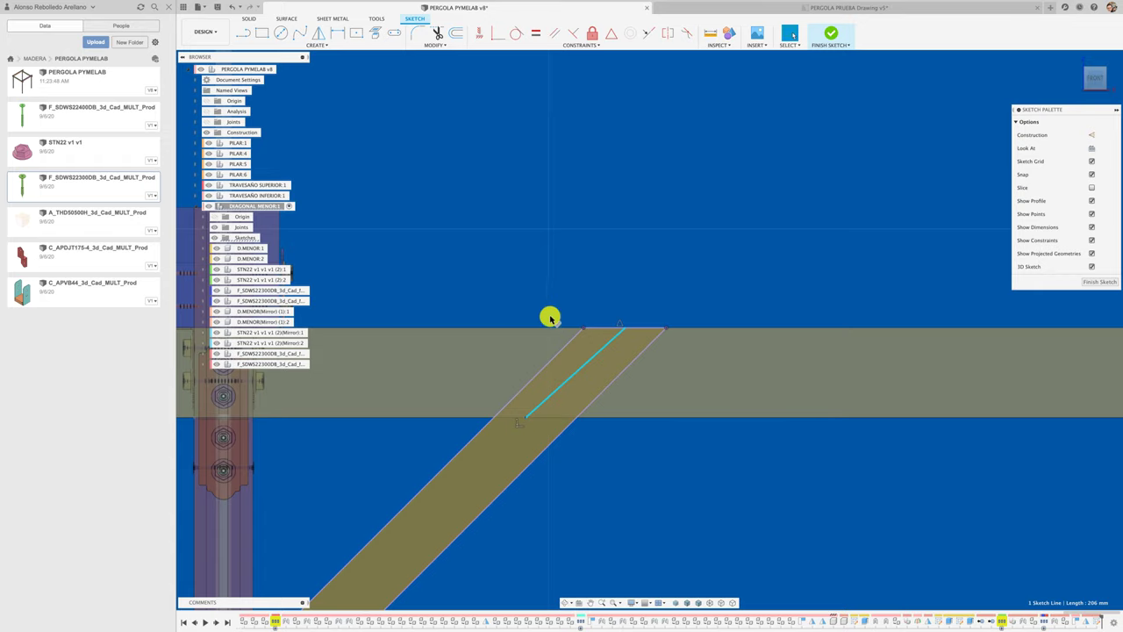
key(p)
click(554, 358)
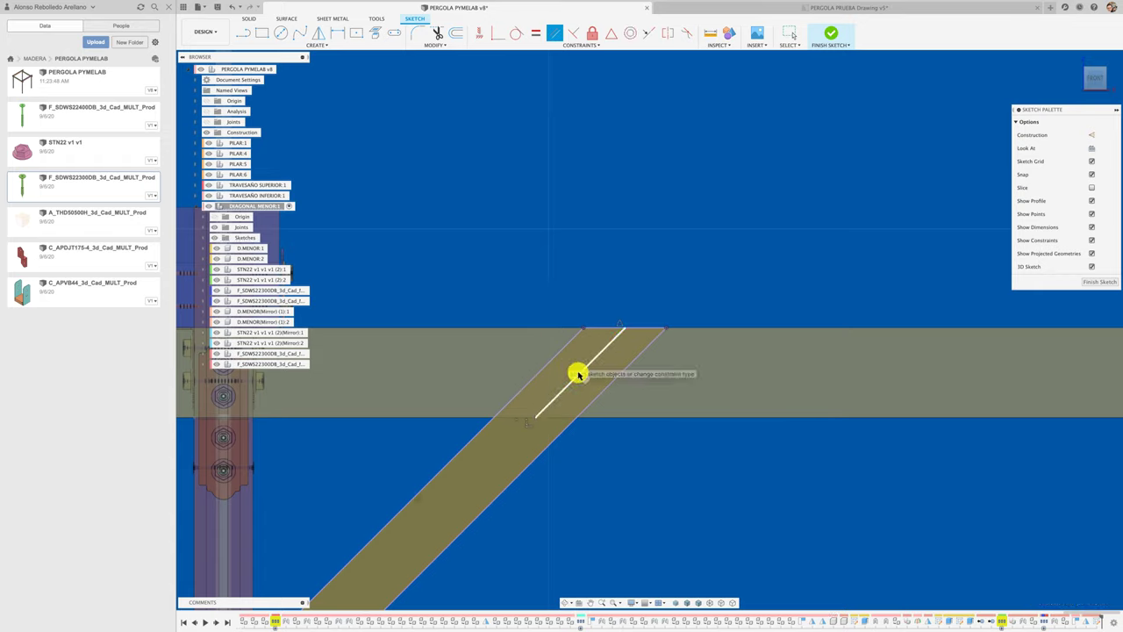
key(Escape)
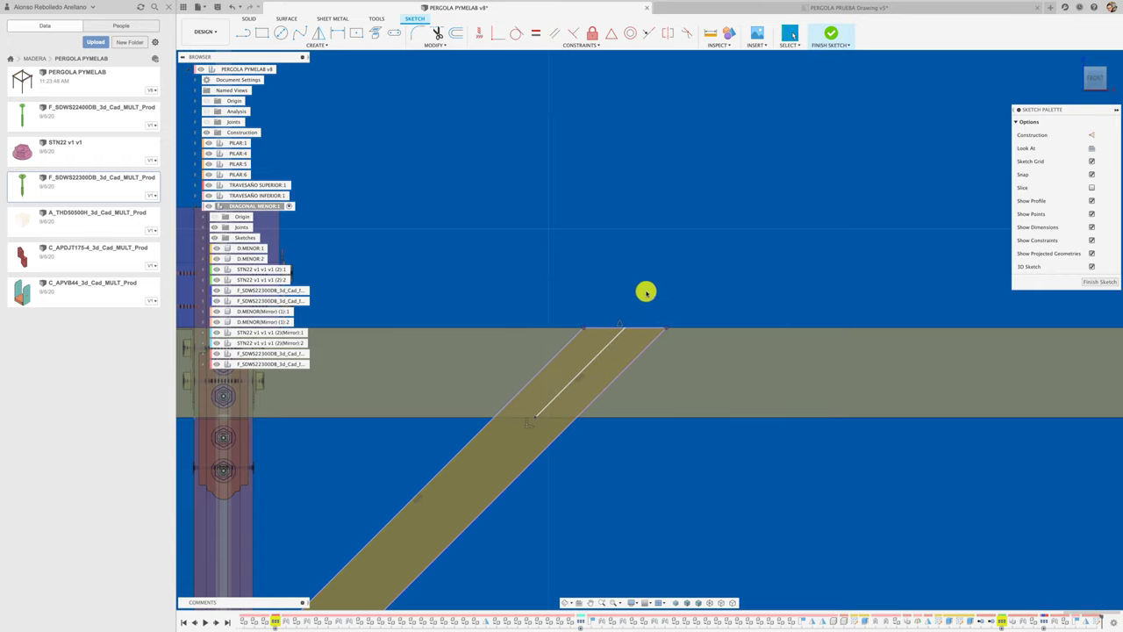
click(609, 340)
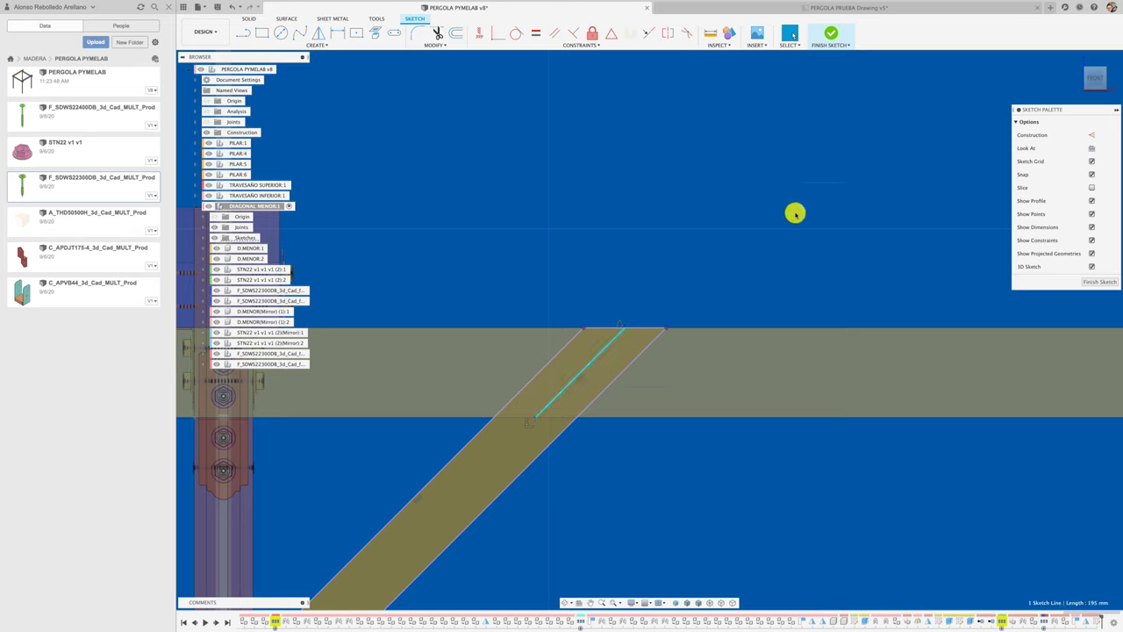
click(1092, 135)
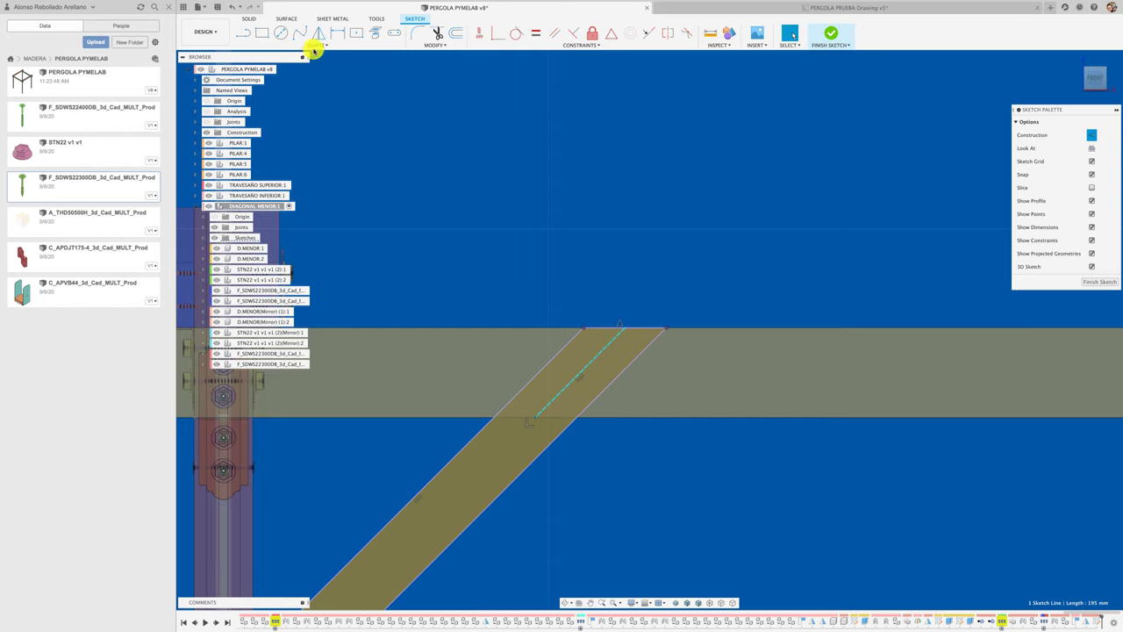
Step: Place two sketch points on the construction line and dimension the upper one 60 mm from the line's top end
click(315, 45)
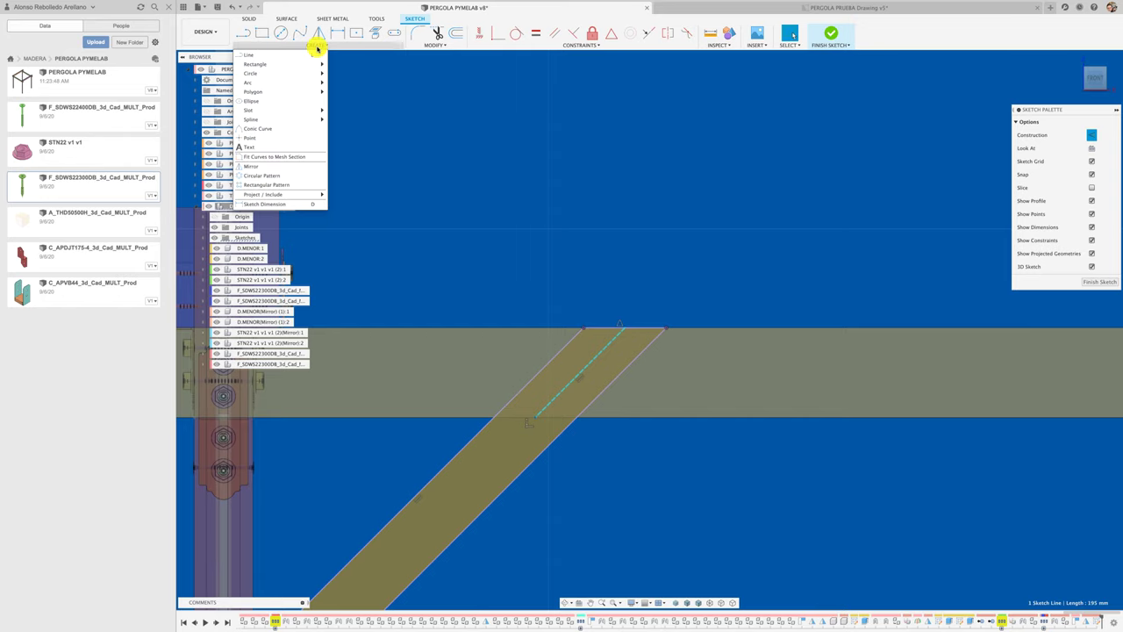
click(270, 141)
click(598, 355)
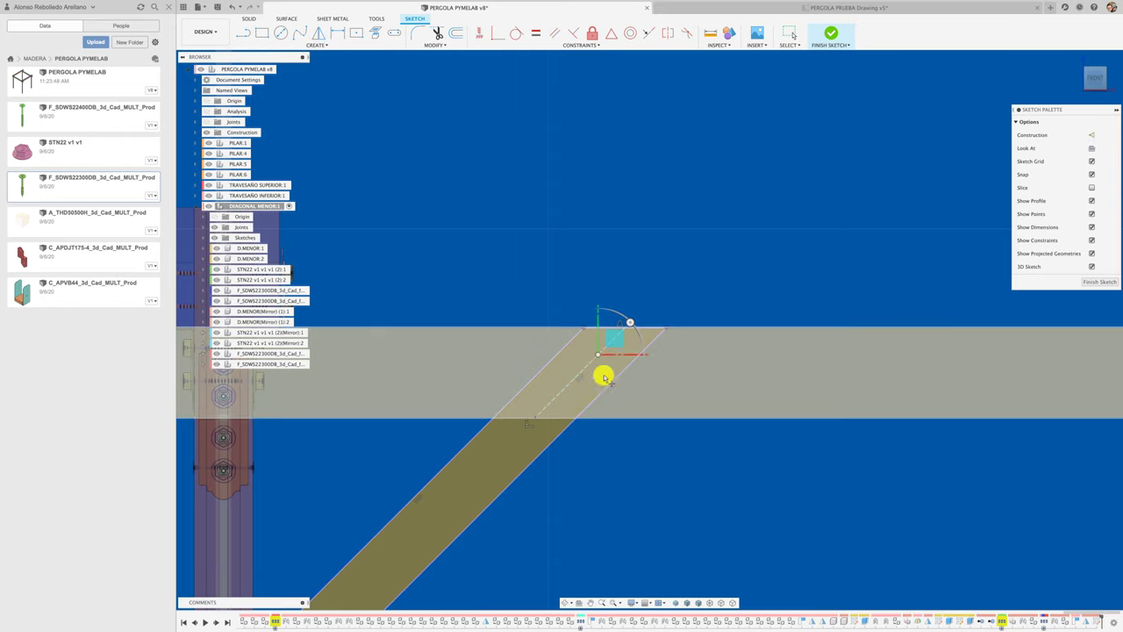
click(560, 392)
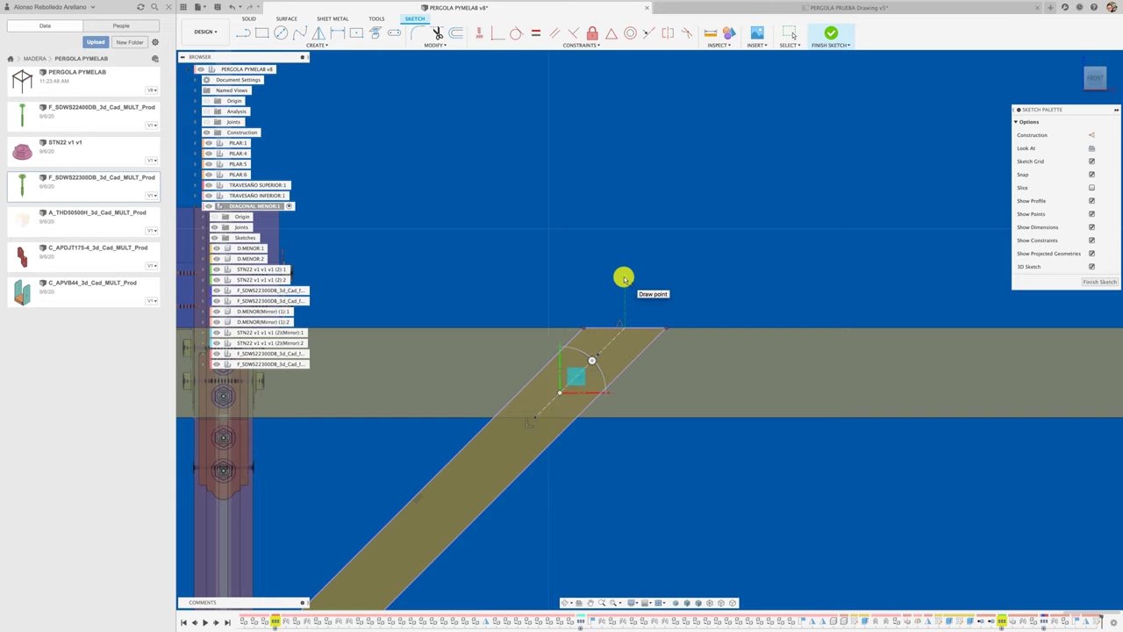
key(Escape)
scroll(619, 282, up, 1)
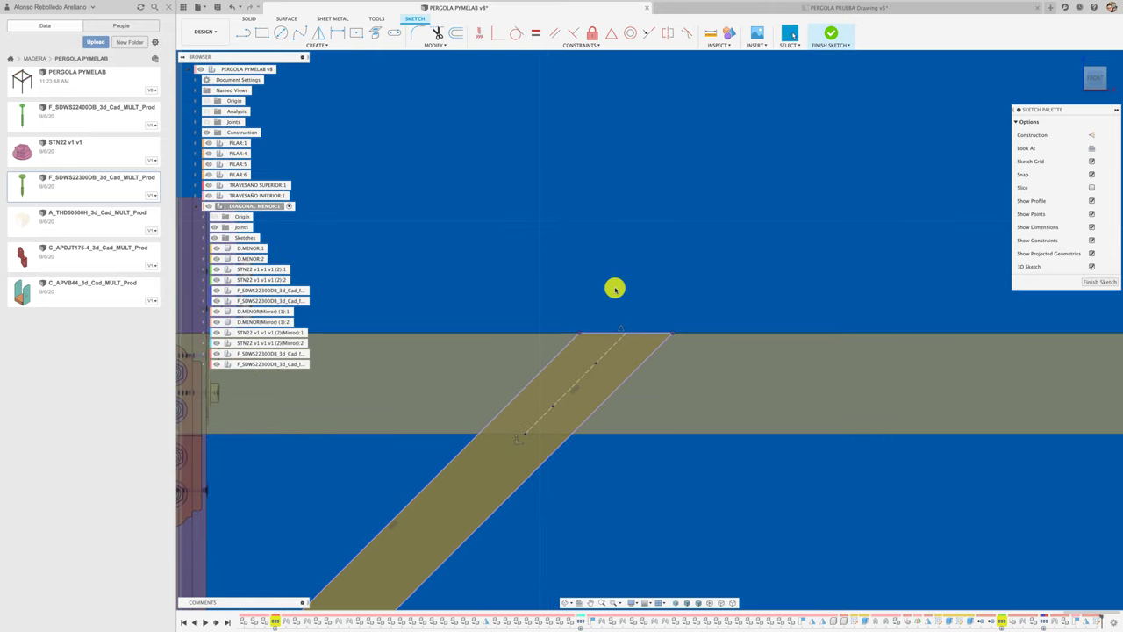
click(596, 364)
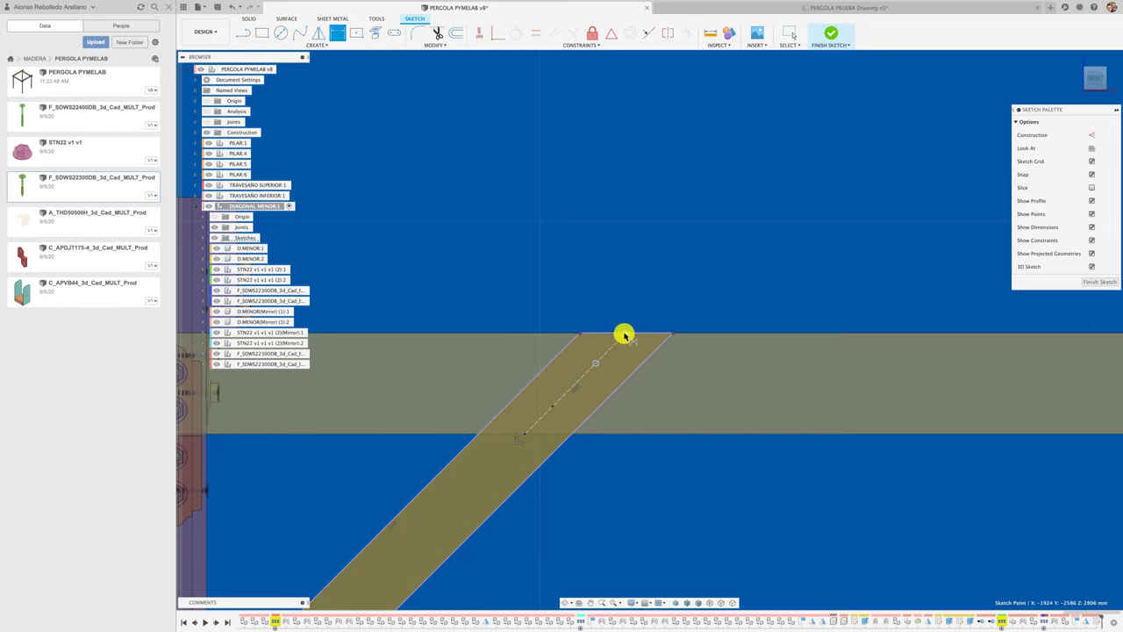
shift+click(625, 333)
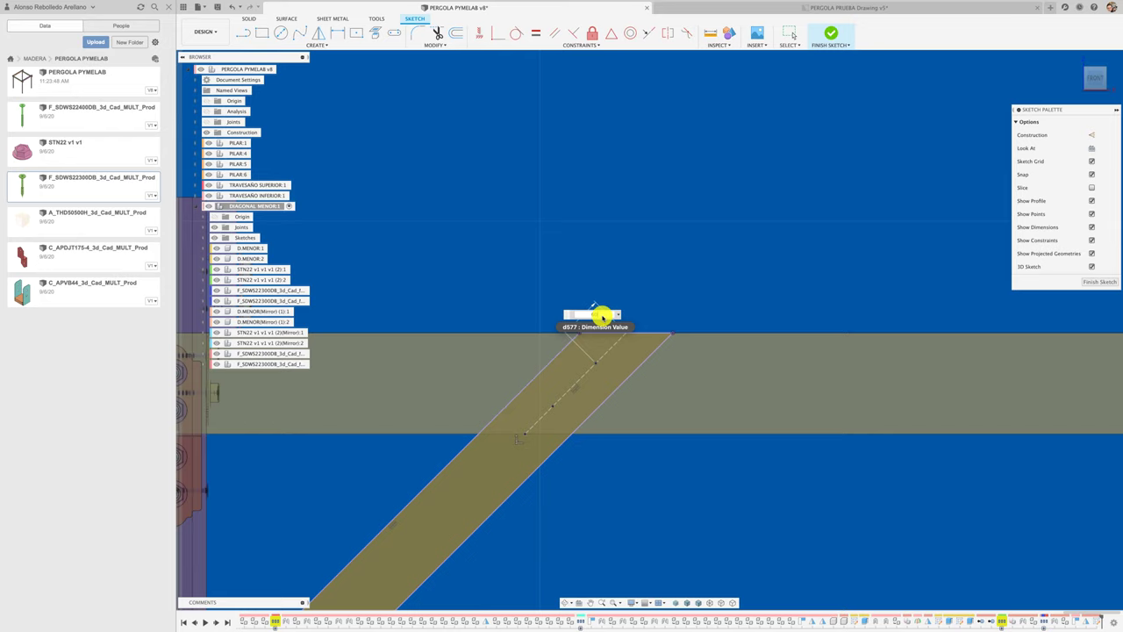
text(60)
key(Return)
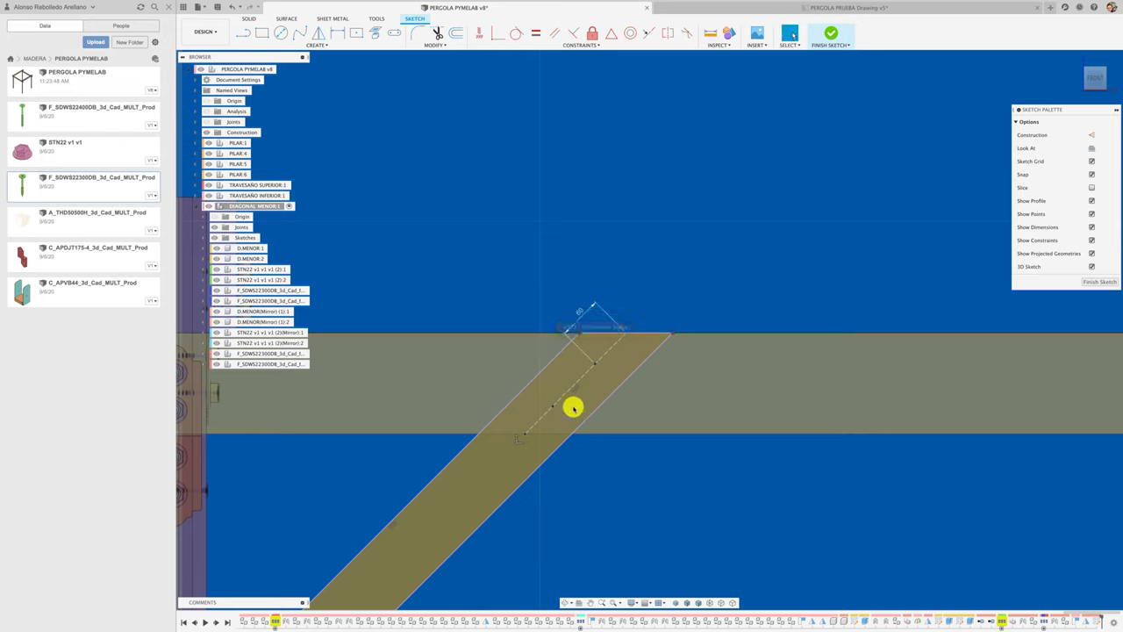
Step: Dimension the lower point 40 mm along the construction line and finish the sketch
click(542, 419)
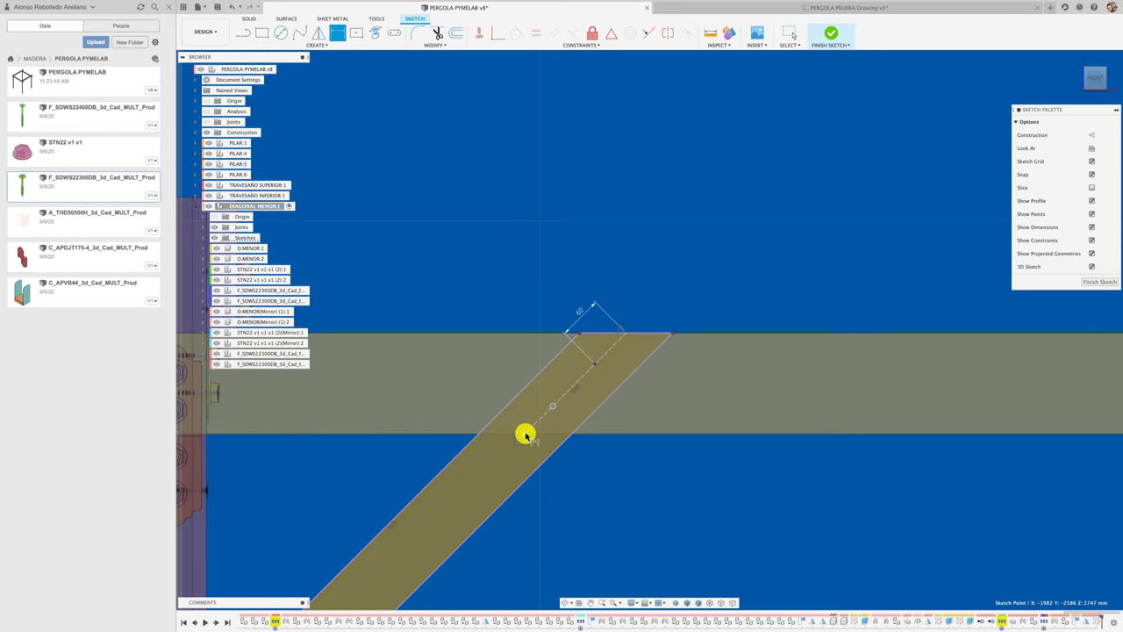
click(525, 434)
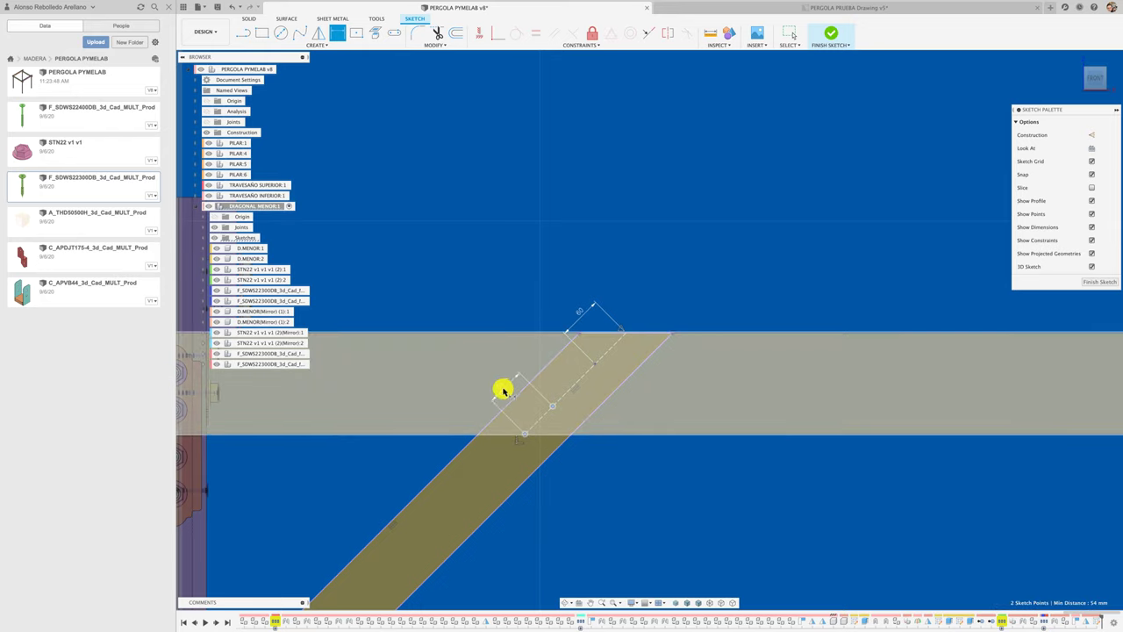
key(d)
click(503, 390)
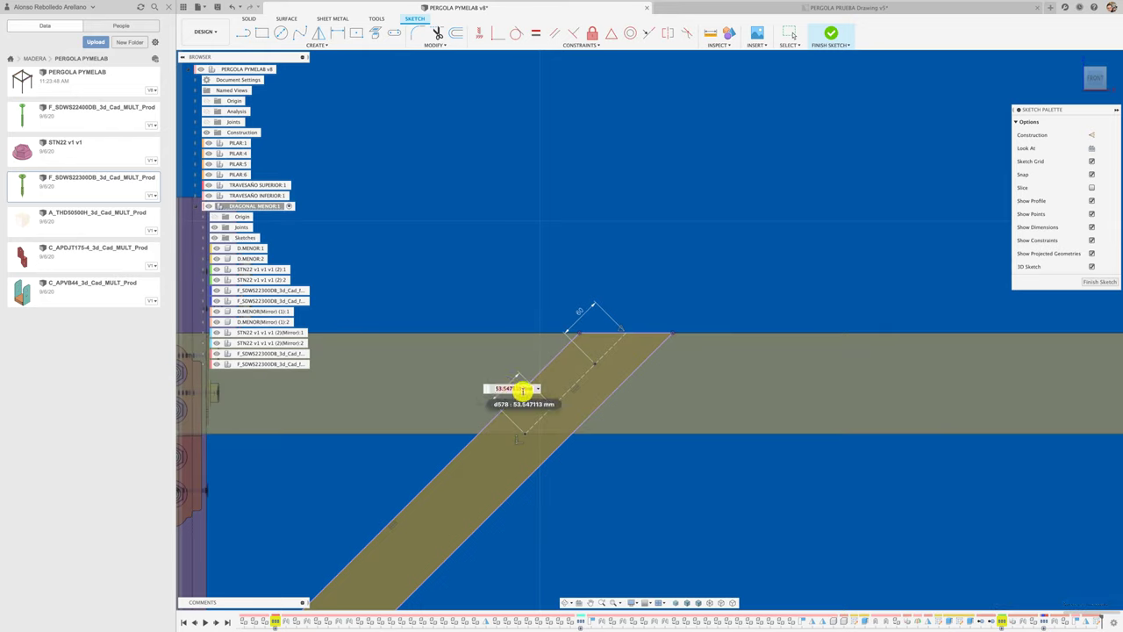
text(40)
key(Return)
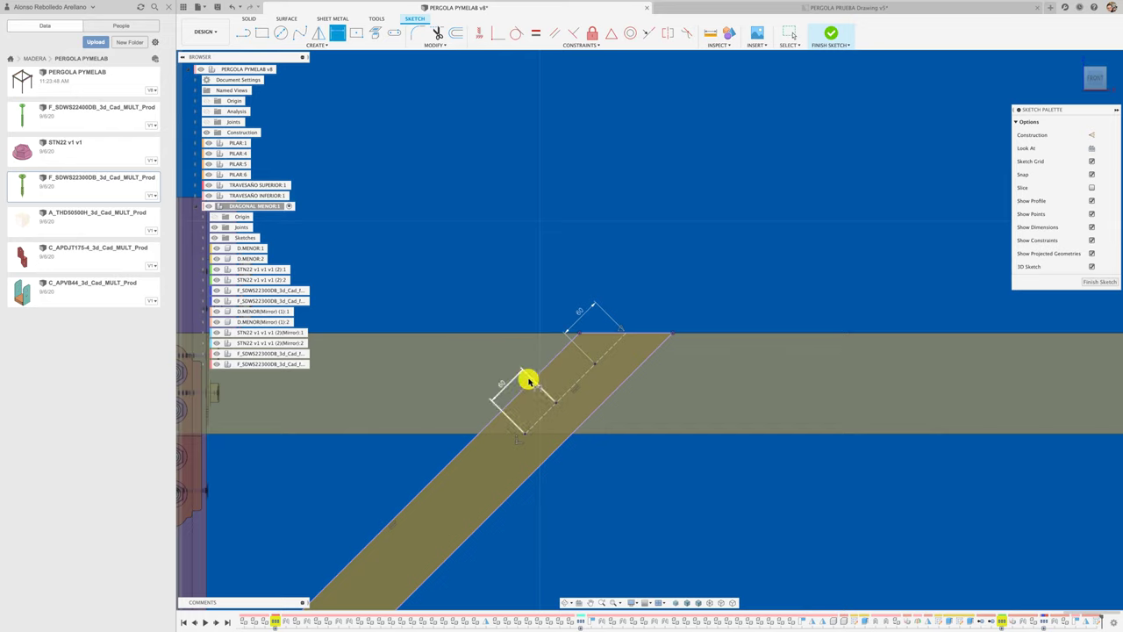
click(1104, 282)
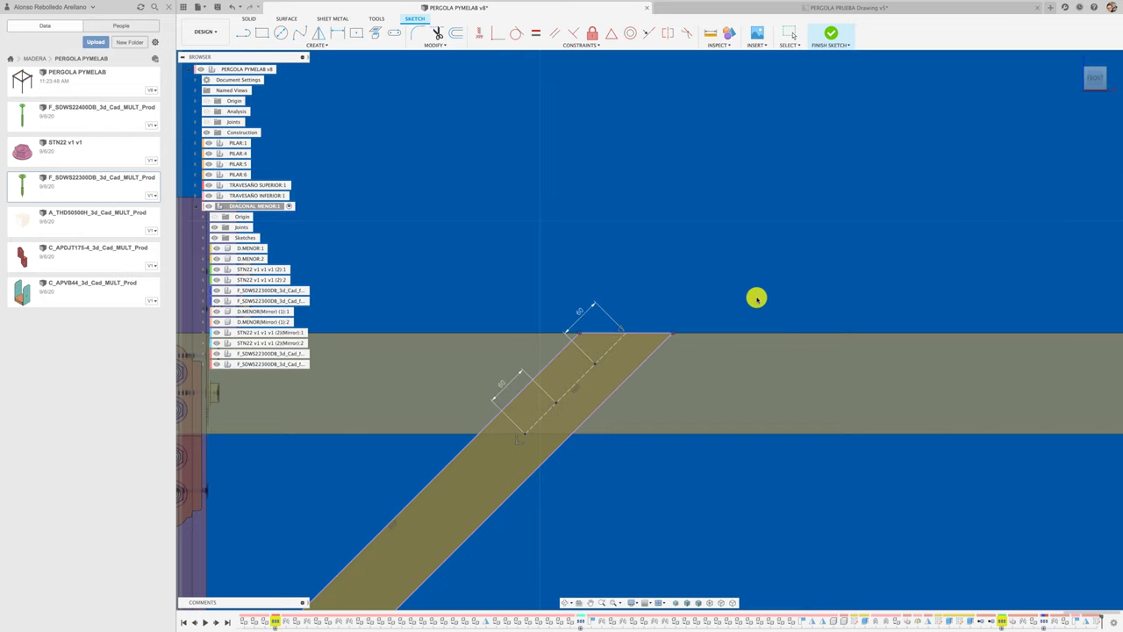
shift+middle_drag(756, 298, 661, 429)
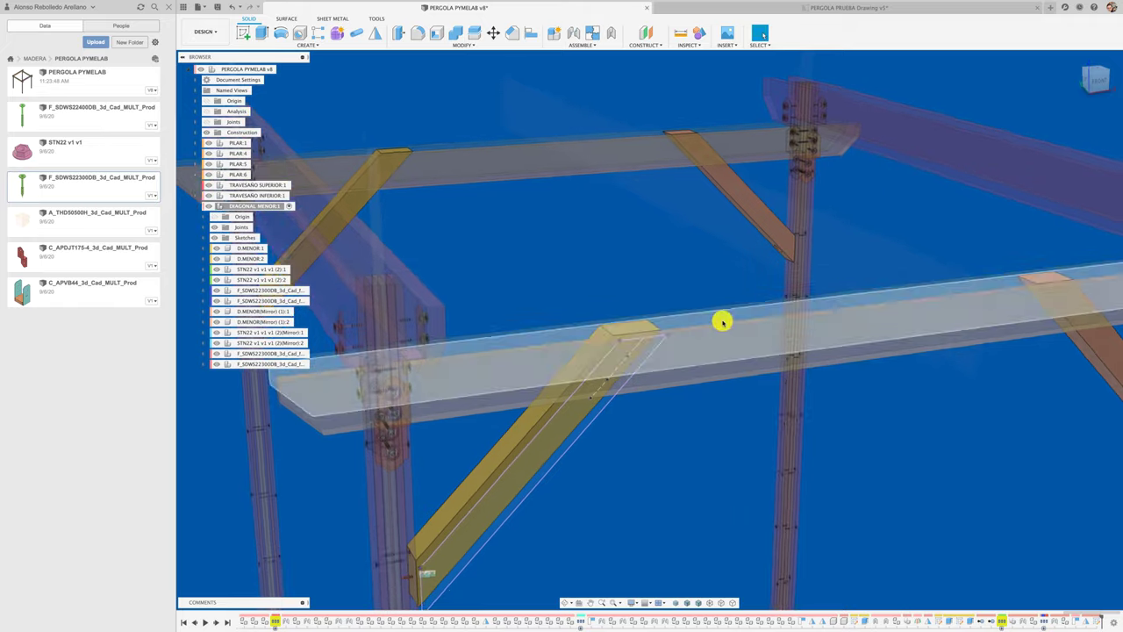
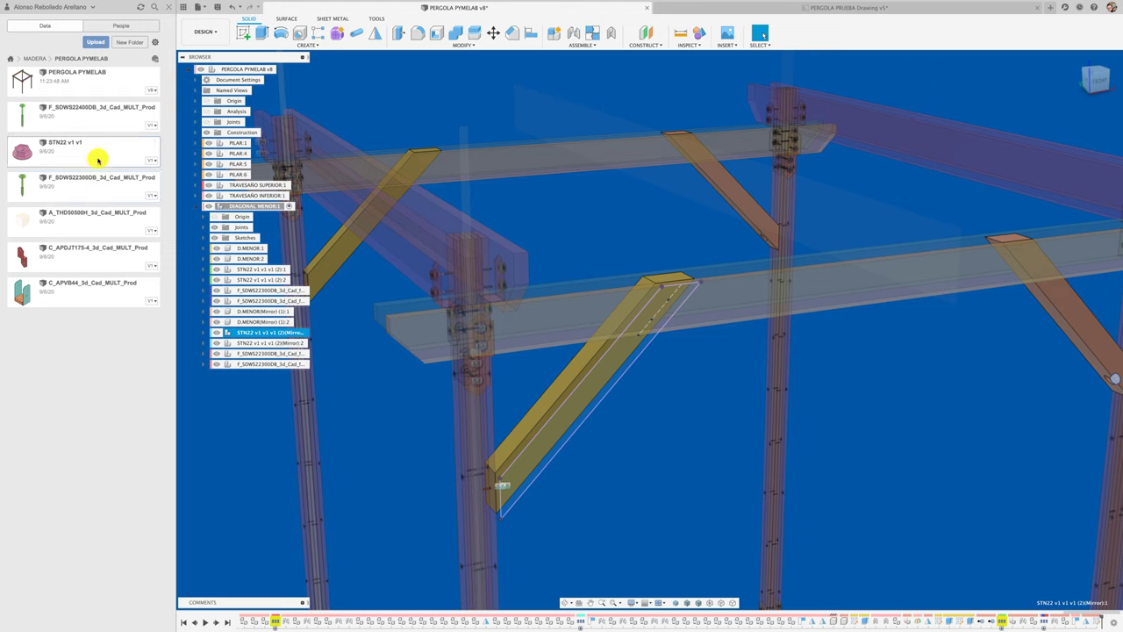
Step: Insert a third STN22 v1 nut near the diagonal brace, rotated 90° about the X axis
right_click(97, 160)
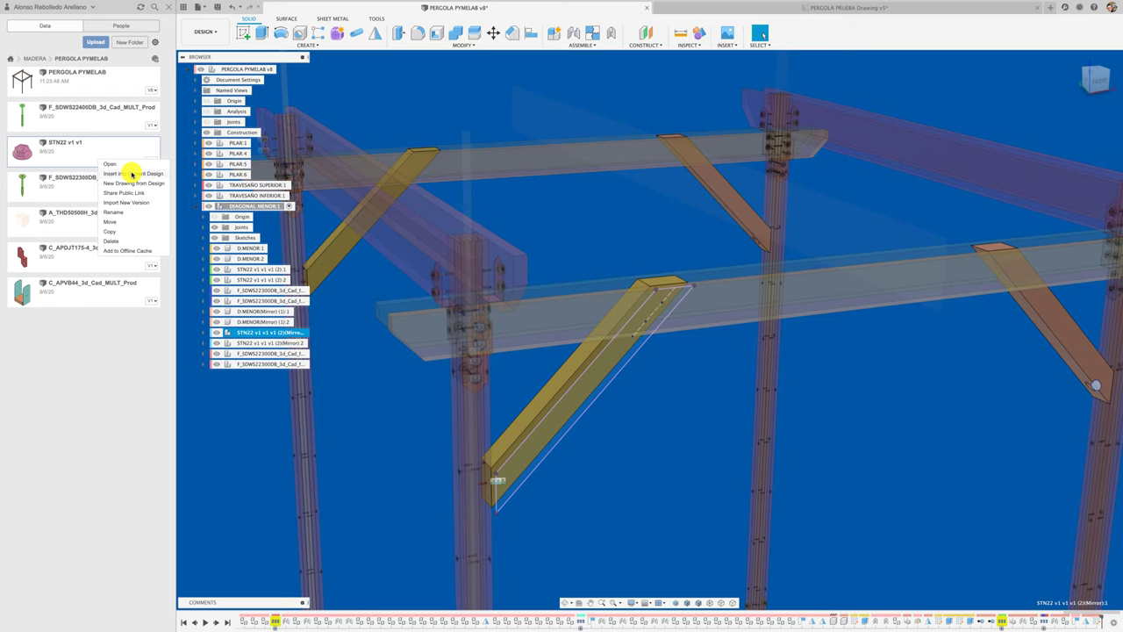
click(132, 174)
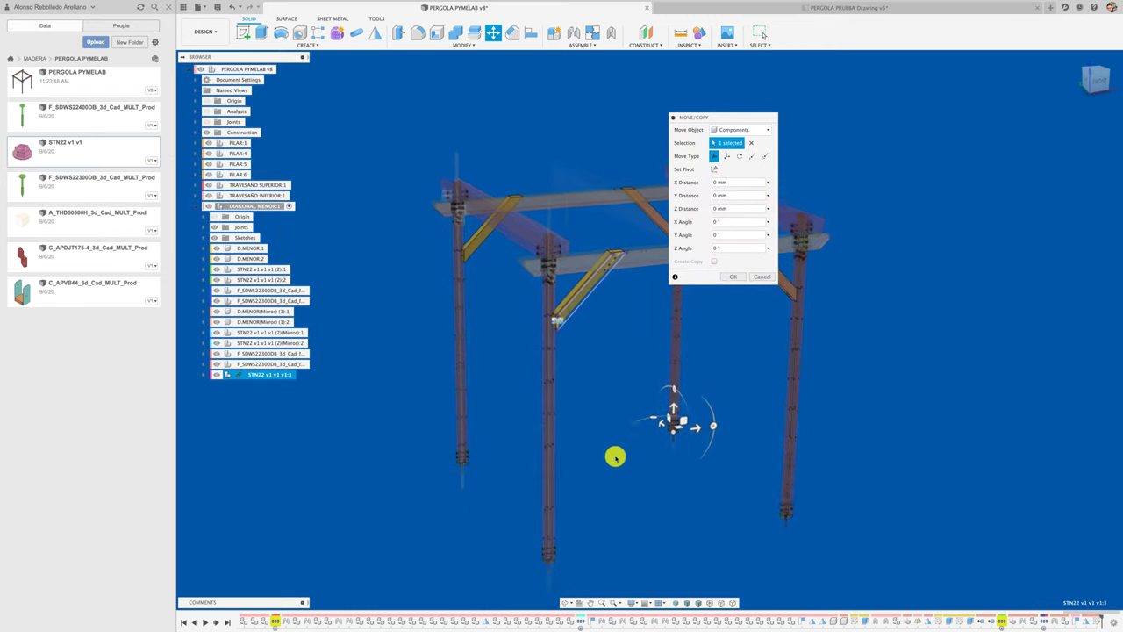
drag(687, 466, 608, 345)
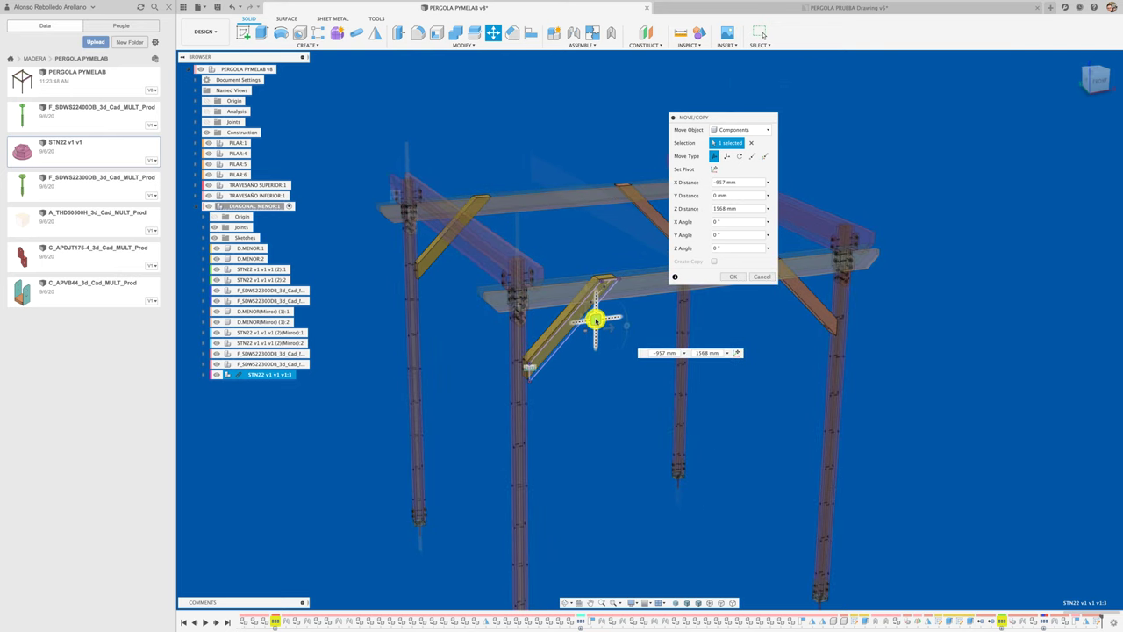
scroll(608, 345, up, 3)
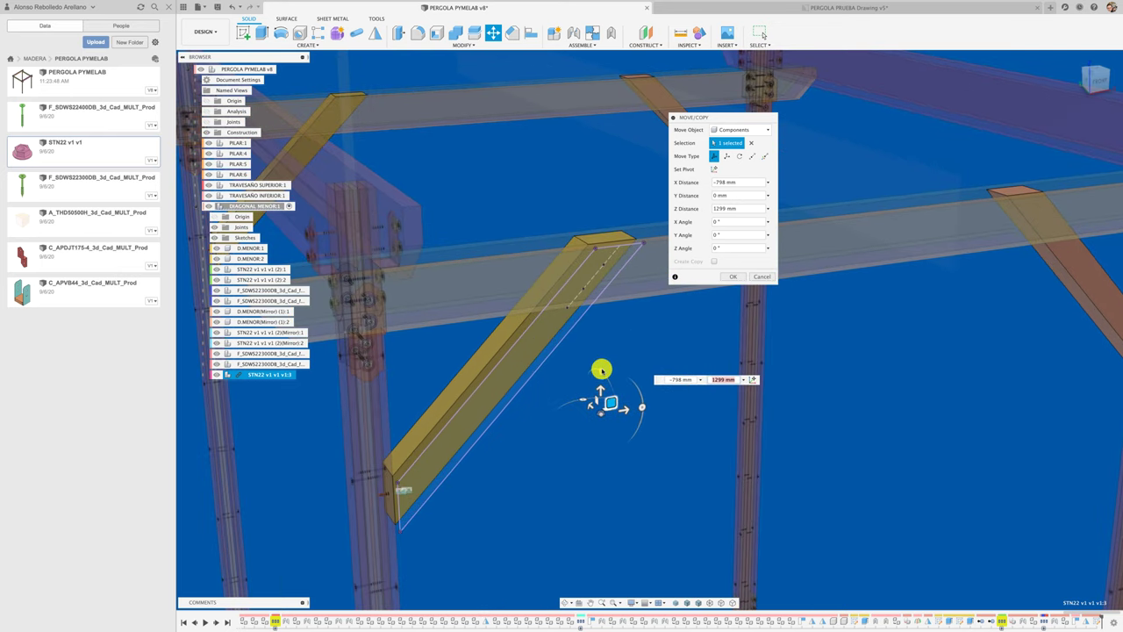
drag(600, 373, 618, 437)
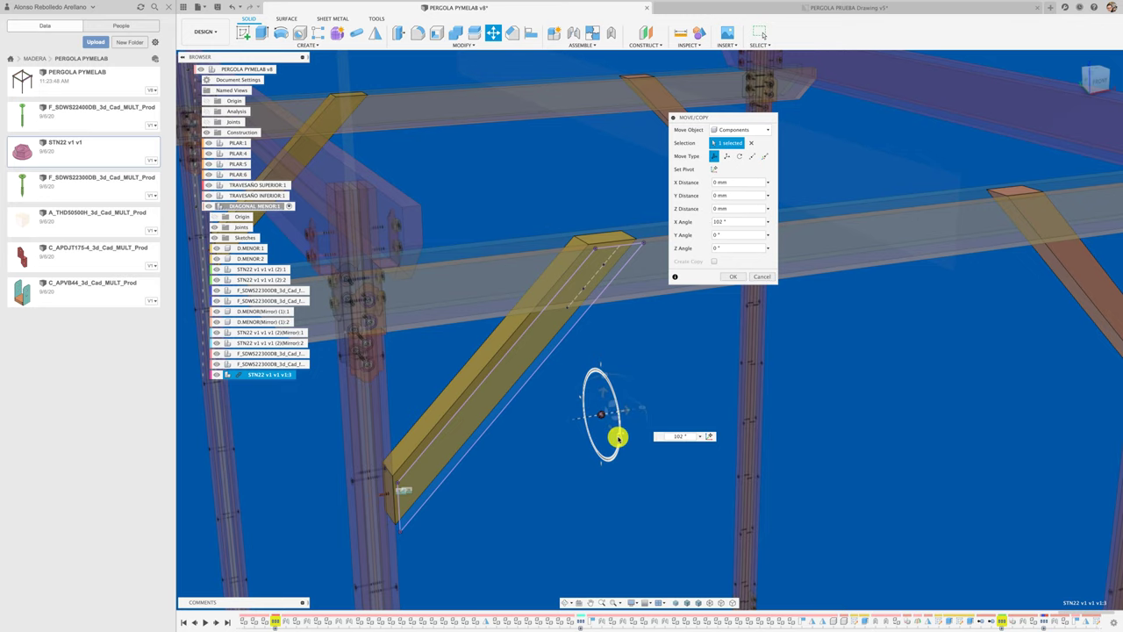
drag(618, 430, 633, 408)
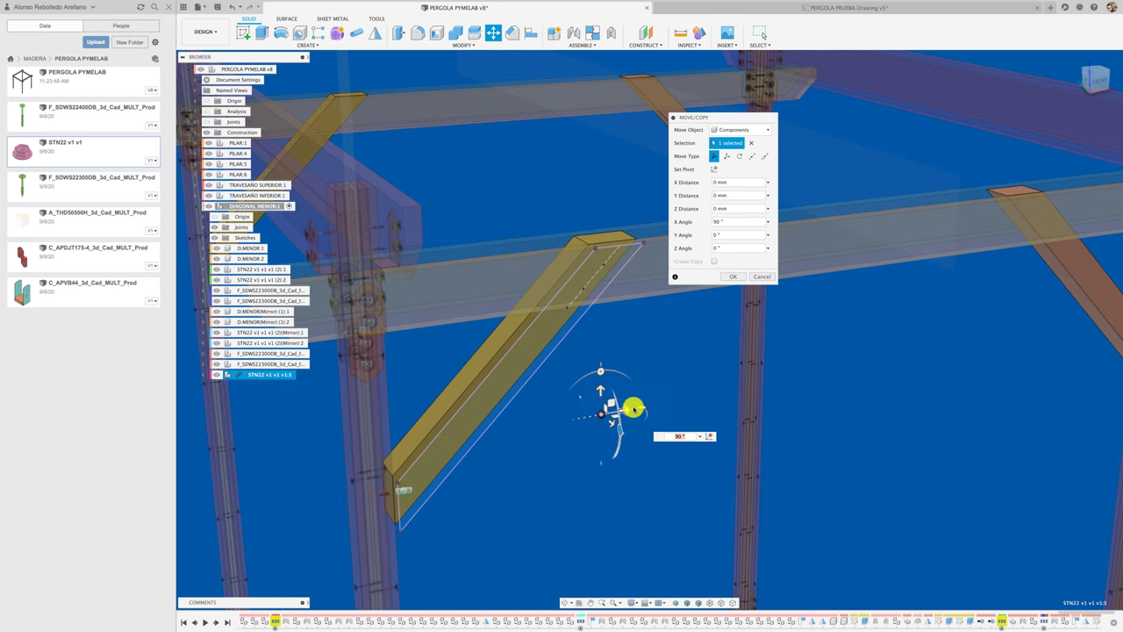
key(Return)
Step: Joint the STN22 nut to the DIAGONAL MENOR:1 brace end with 0° angle and zero offsets
scroll(664, 321, up, 4)
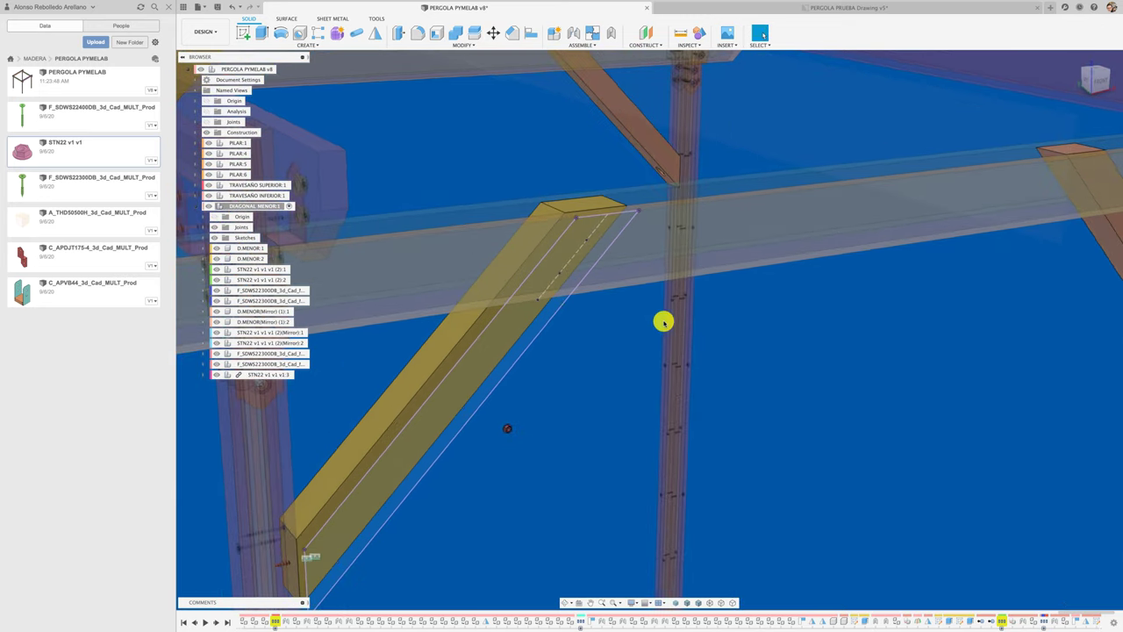
scroll(606, 379, up, 3)
scroll(606, 379, up, 3)
scroll(465, 471, up, 4)
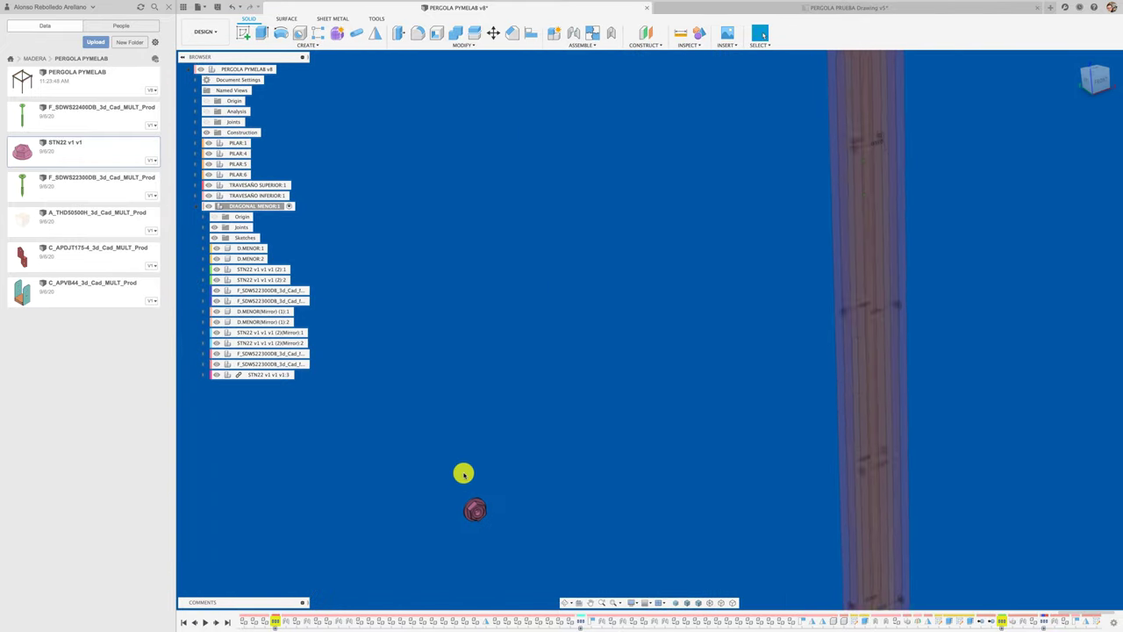
scroll(470, 472, up, 1)
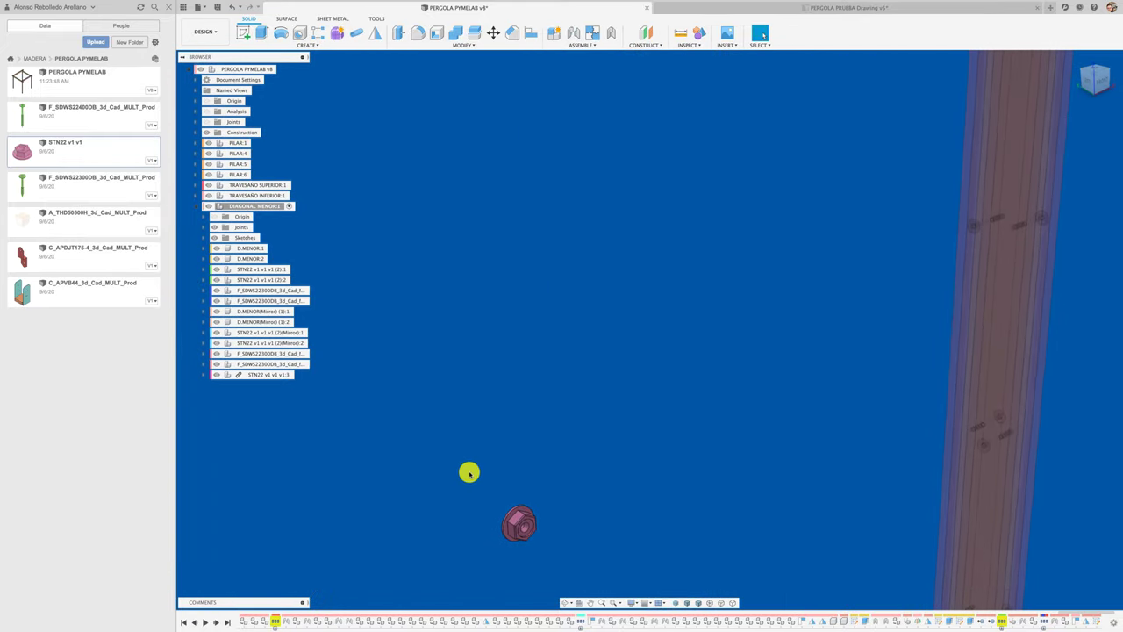
key(j)
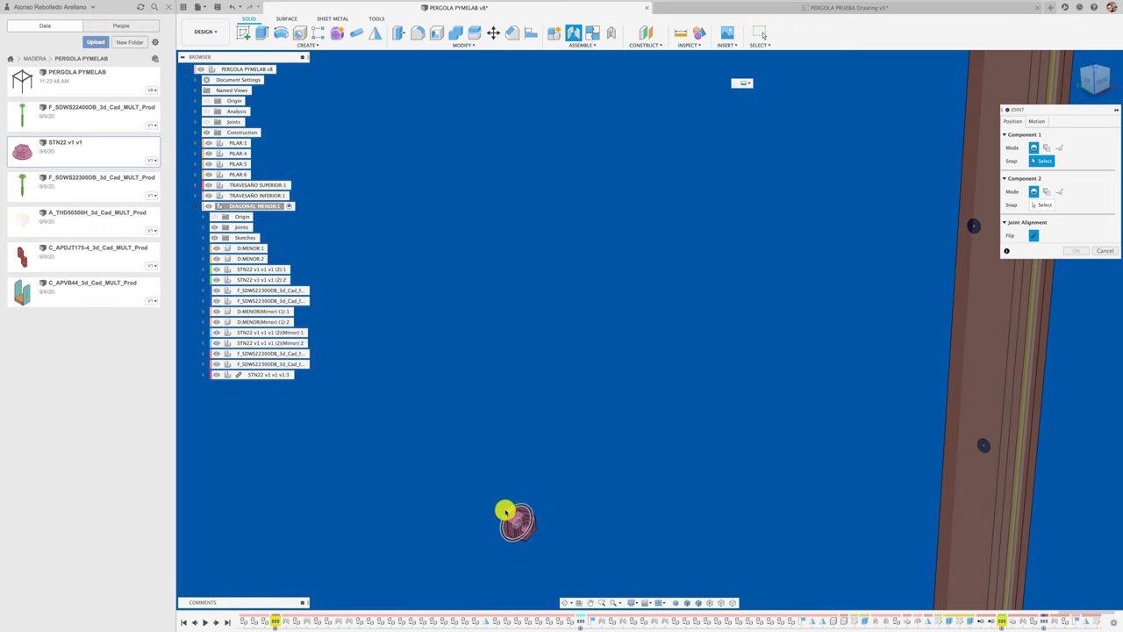
click(506, 512)
scroll(494, 433, down, 5)
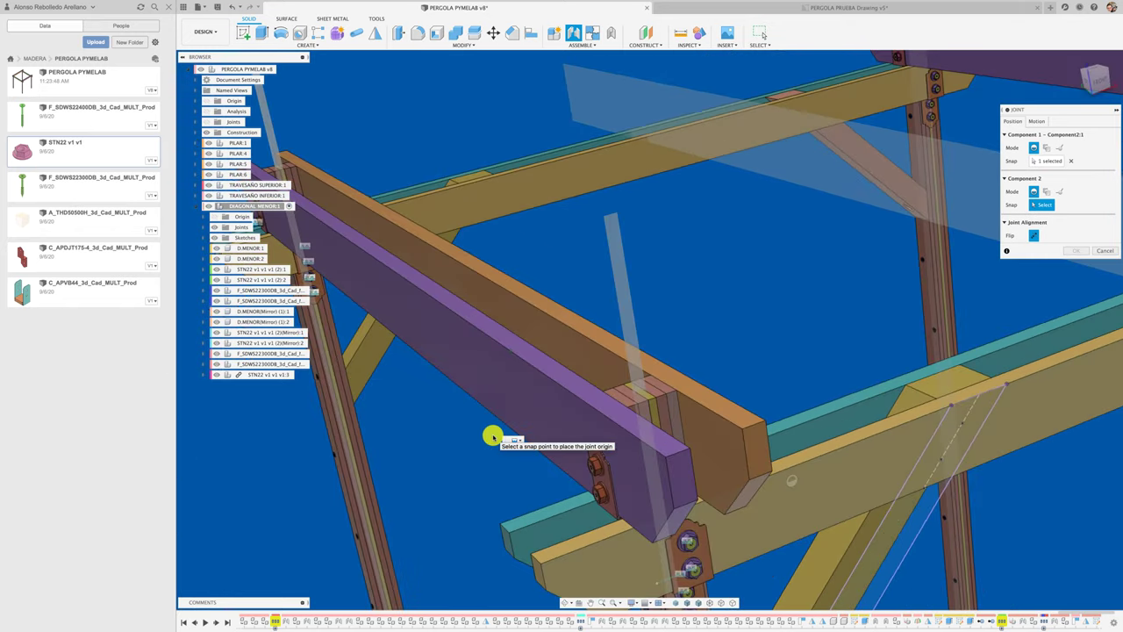
shift+middle_drag(493, 436, 715, 431)
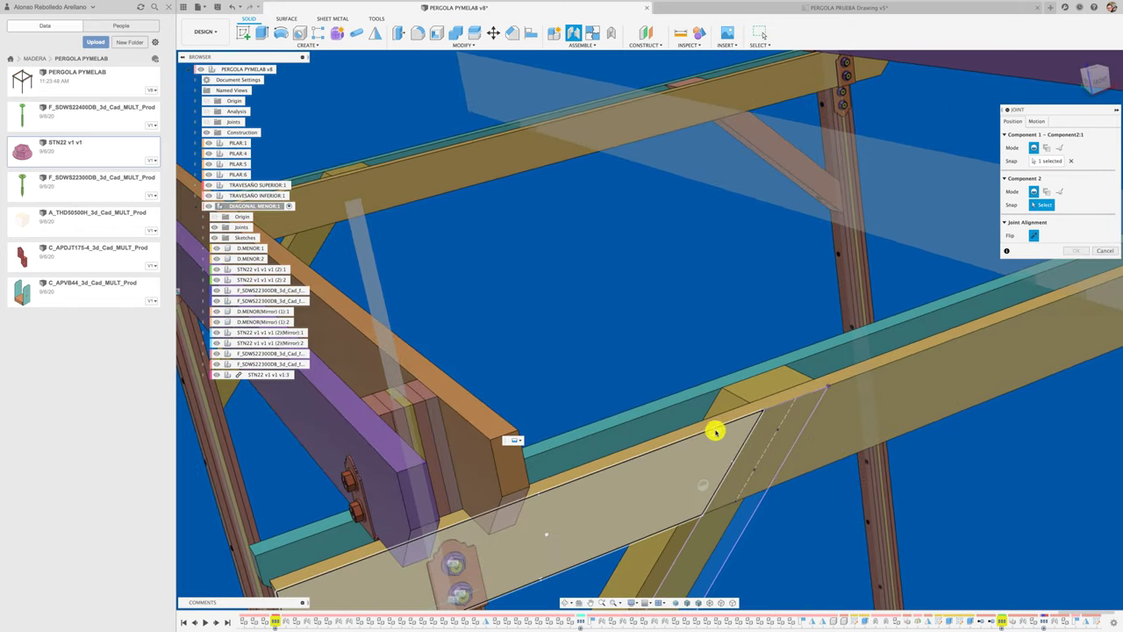
click(780, 434)
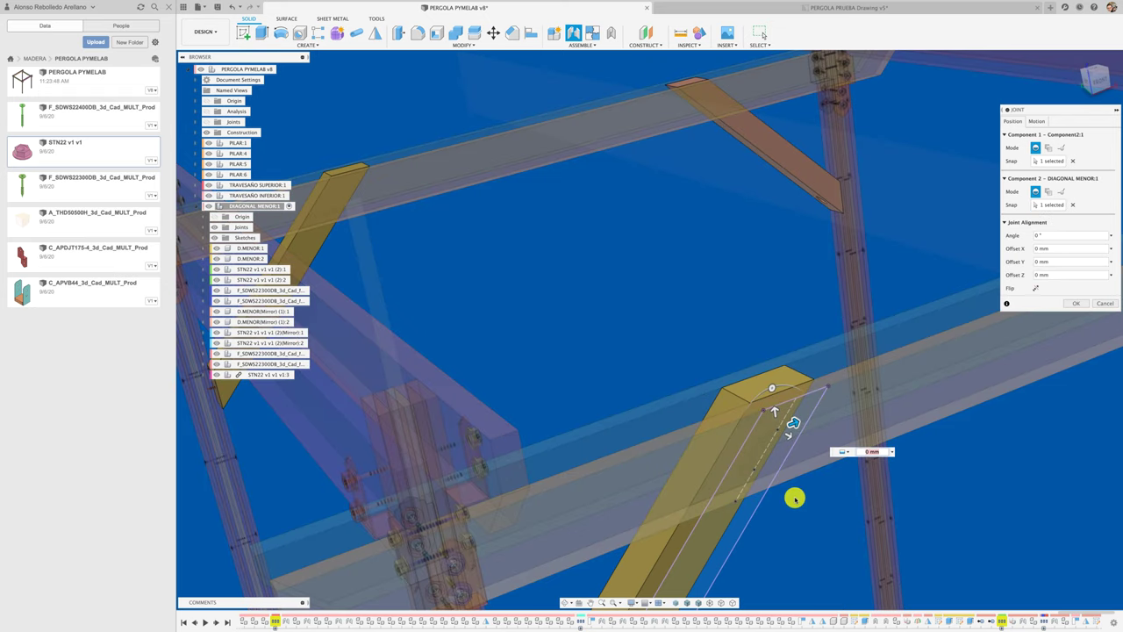
mouse_move(794, 498)
shift+middle_down()
mouse_move(881, 390)
mouse_move(998, 343)
shift+middle_up()
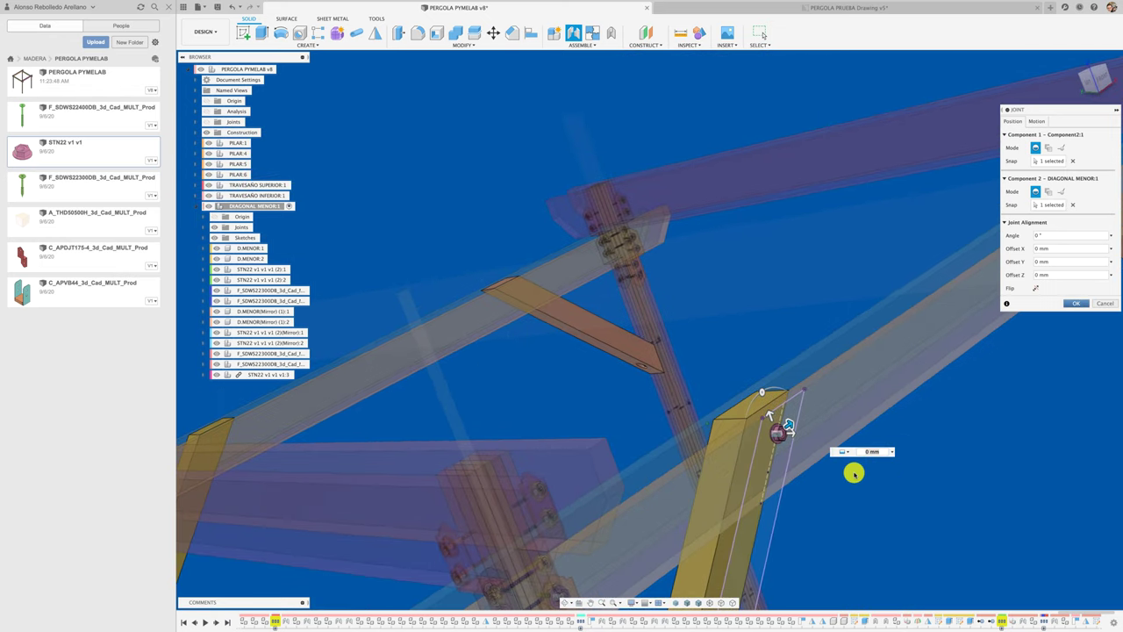
key(Return)
shift+middle_drag(851, 474, 255, 376)
Step: Break the link on the inserted STN22 nut so it becomes a local component
right_click(254, 376)
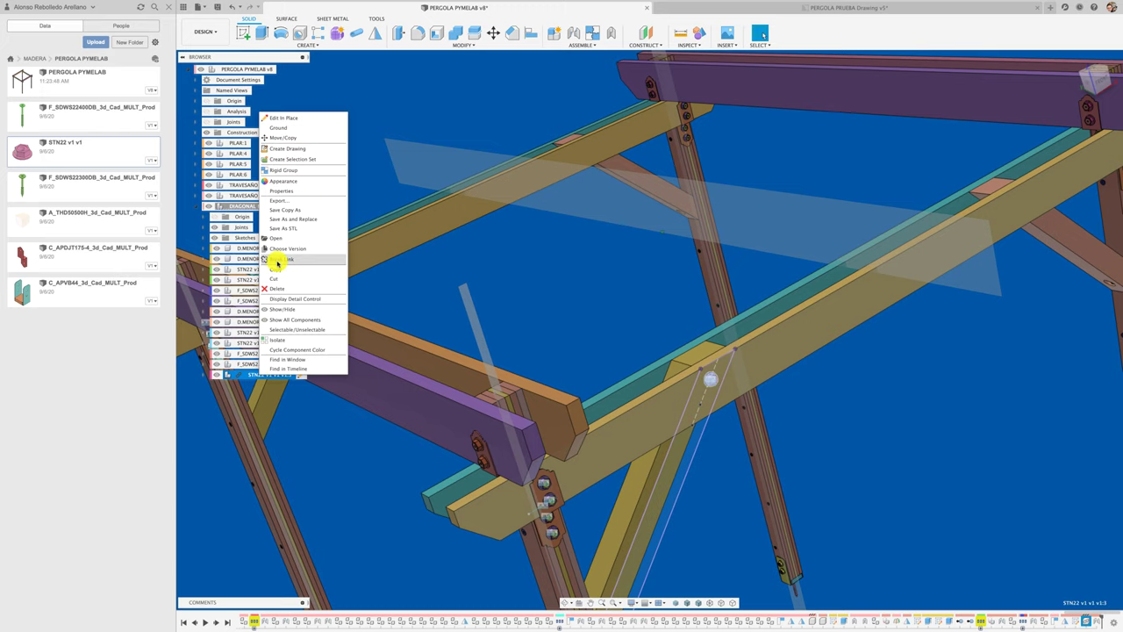
key(Escape)
click(307, 421)
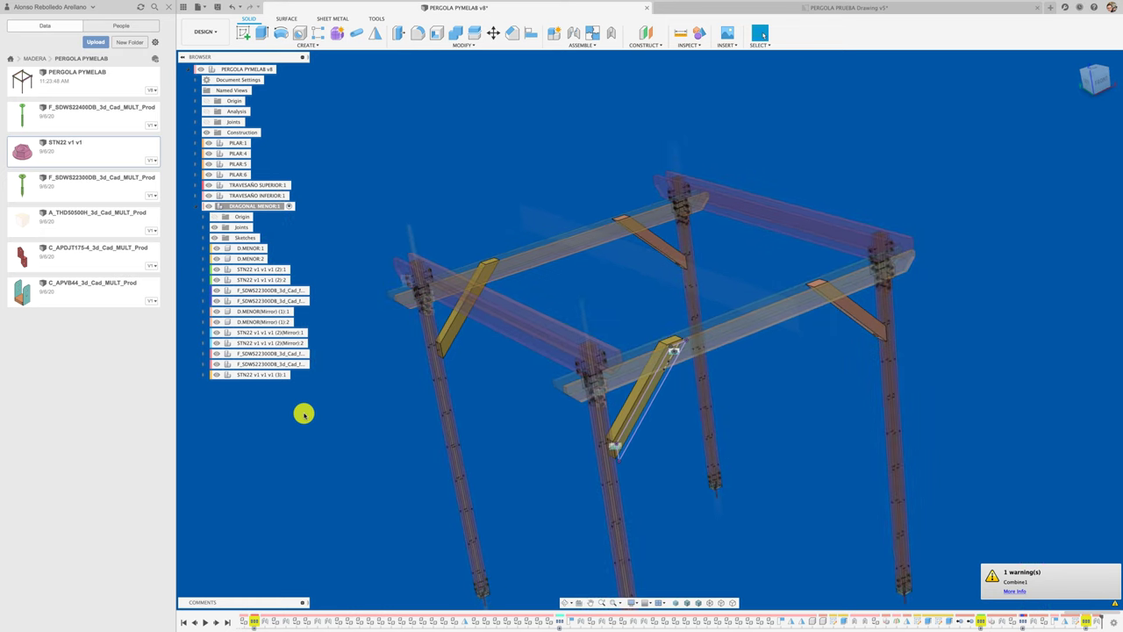
Step: Copy and paste the nut, placing STN22 v1 v1 v1 (3):2 near the diagonal brace
click(241, 375)
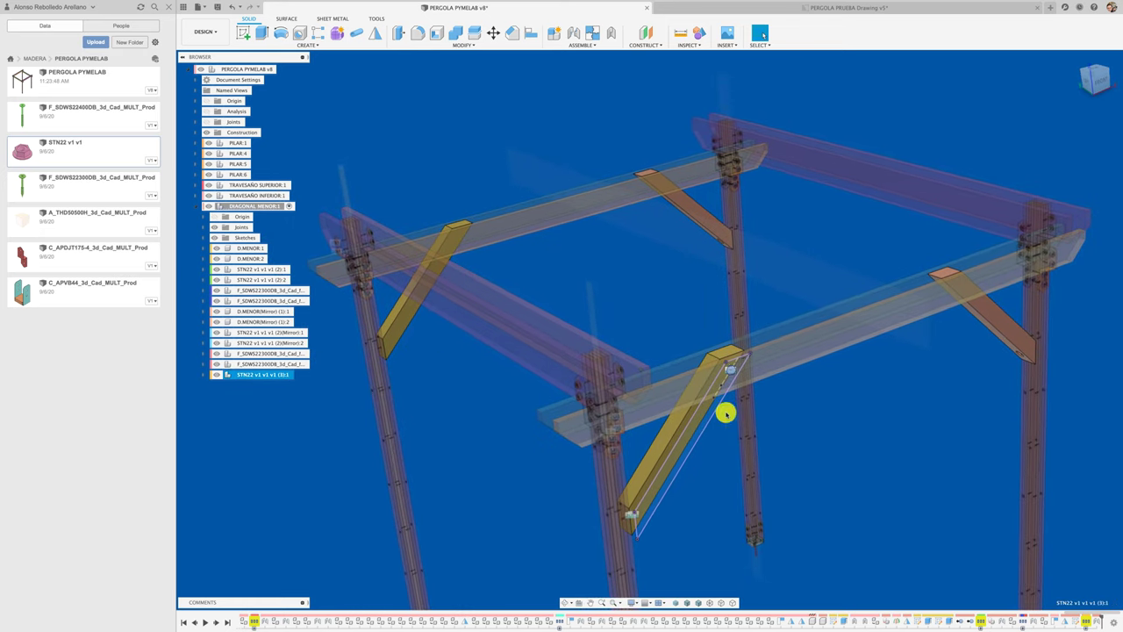
key(ctrl+c)
key(ctrl+v)
scroll(731, 415, up, 2)
scroll(681, 416, down, 3)
scroll(679, 420, down, 2)
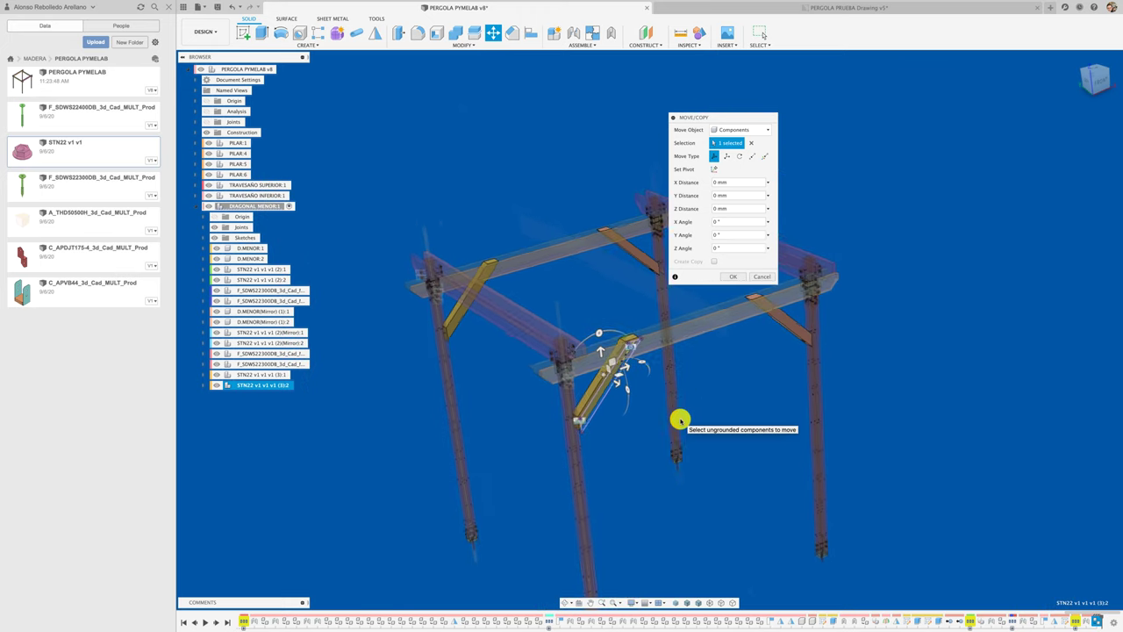
scroll(676, 417, up, 2)
scroll(650, 415, up, 2)
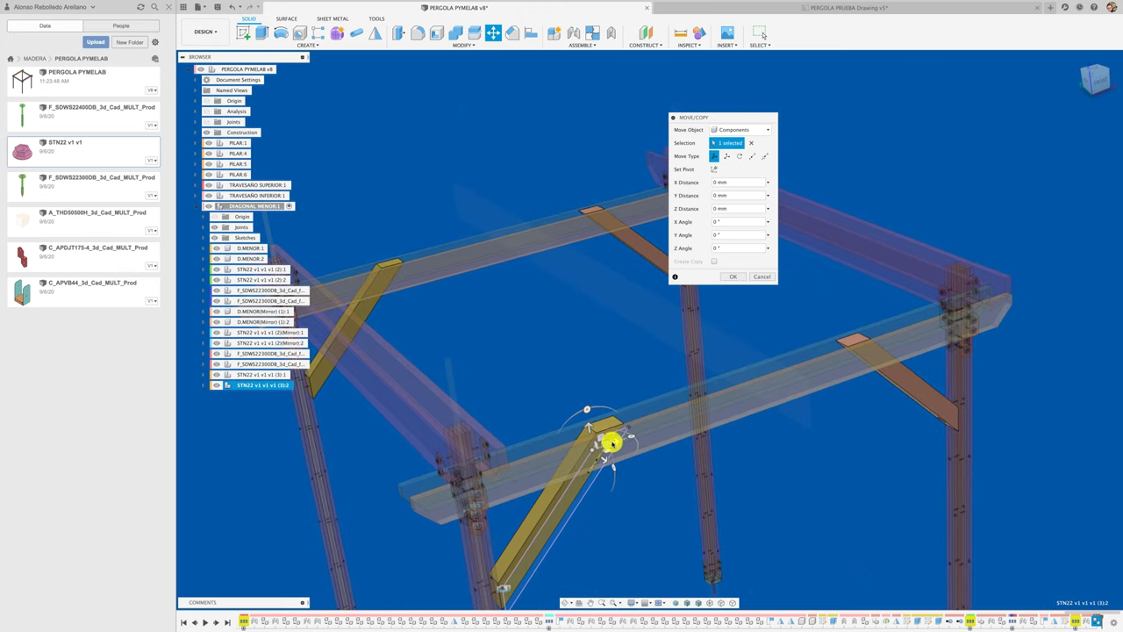
drag(627, 442, 686, 430)
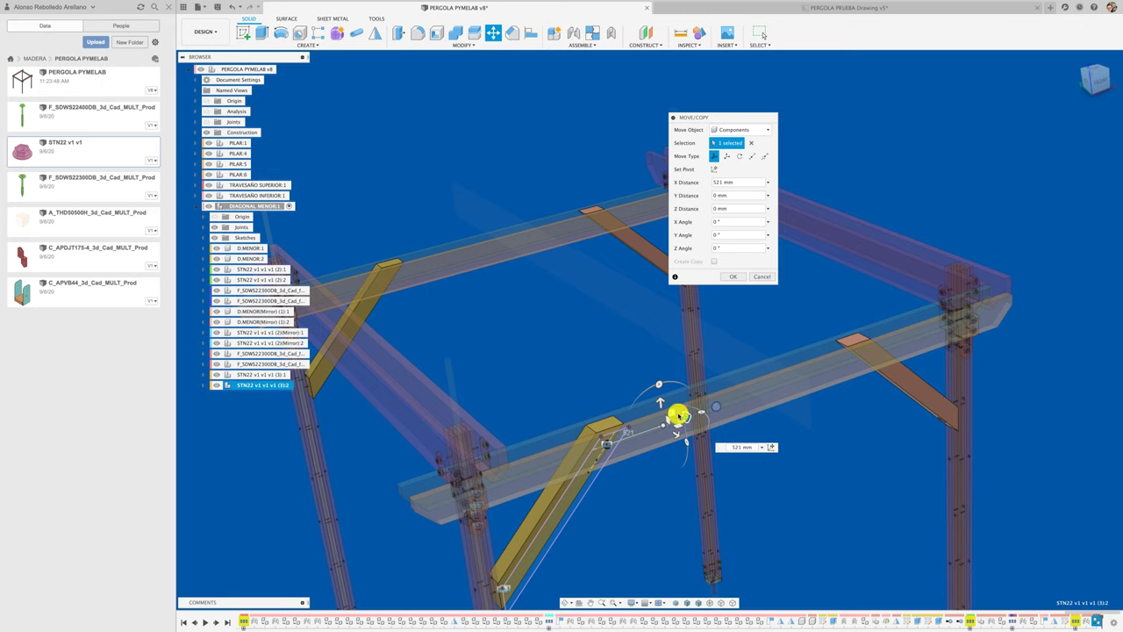
drag(653, 477, 646, 486)
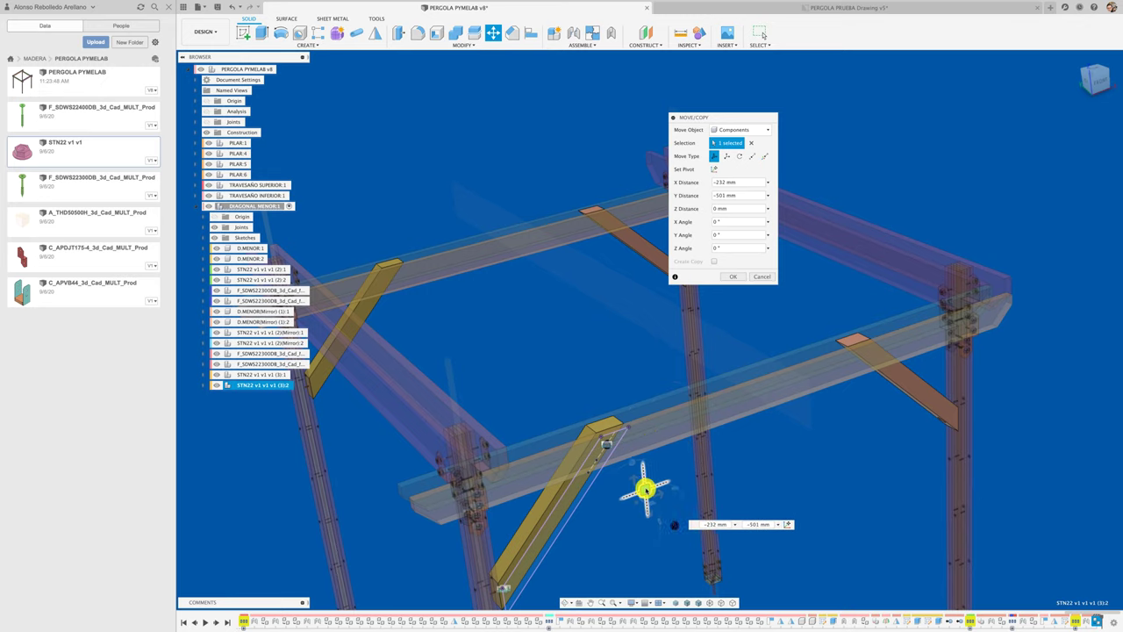
click(735, 277)
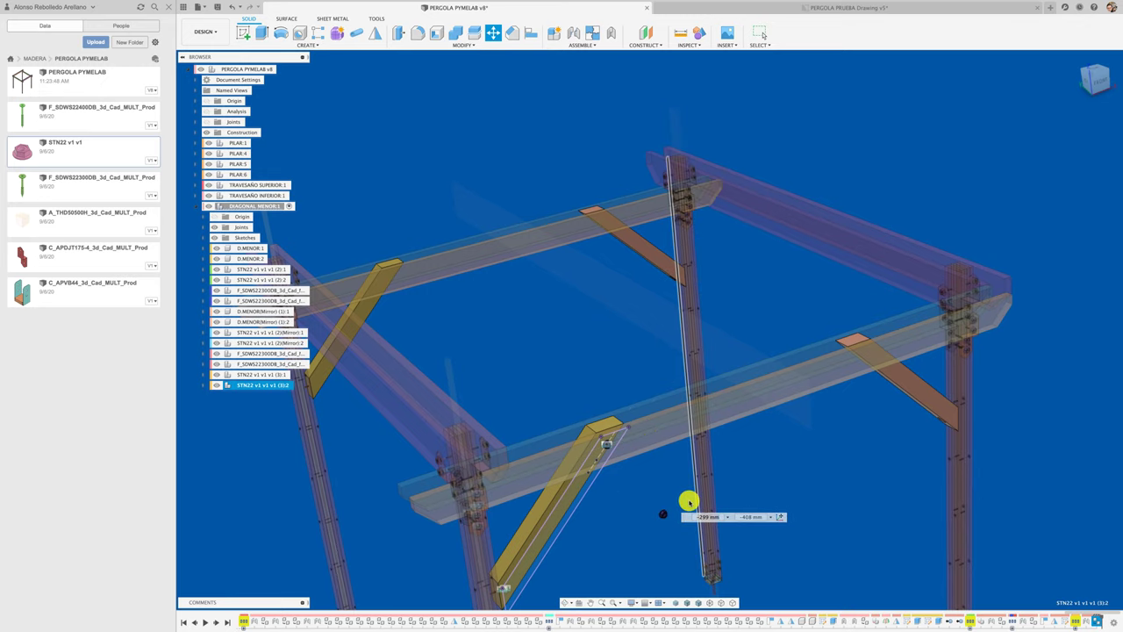
scroll(683, 514, up, 1)
scroll(683, 514, up, 3)
scroll(683, 515, up, 2)
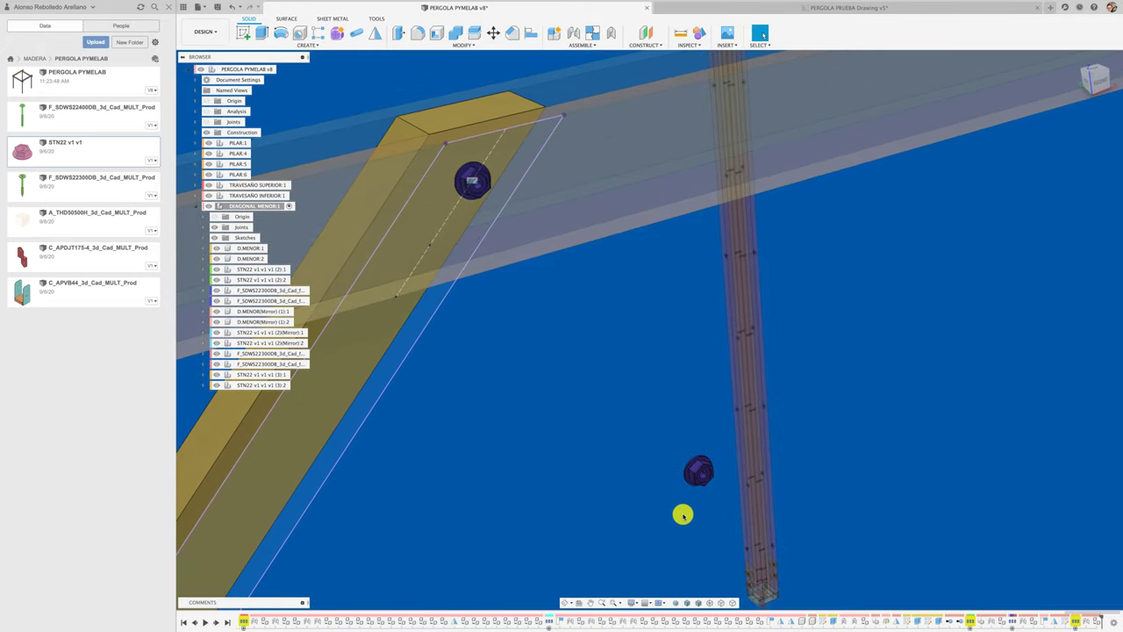
Step: Joint the copied STN22 v1 v1 v1 (3):2 nut to the lower snap point on the brace face
key(j)
scroll(684, 449, up, 2)
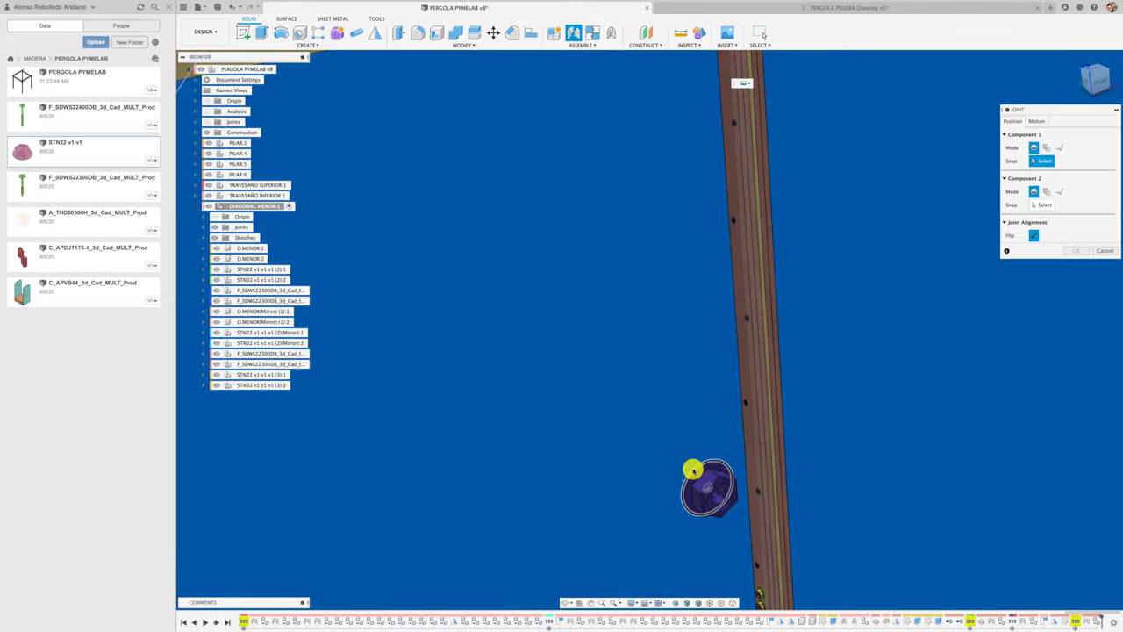
click(693, 471)
scroll(672, 438, down, 5)
scroll(676, 331, up, 3)
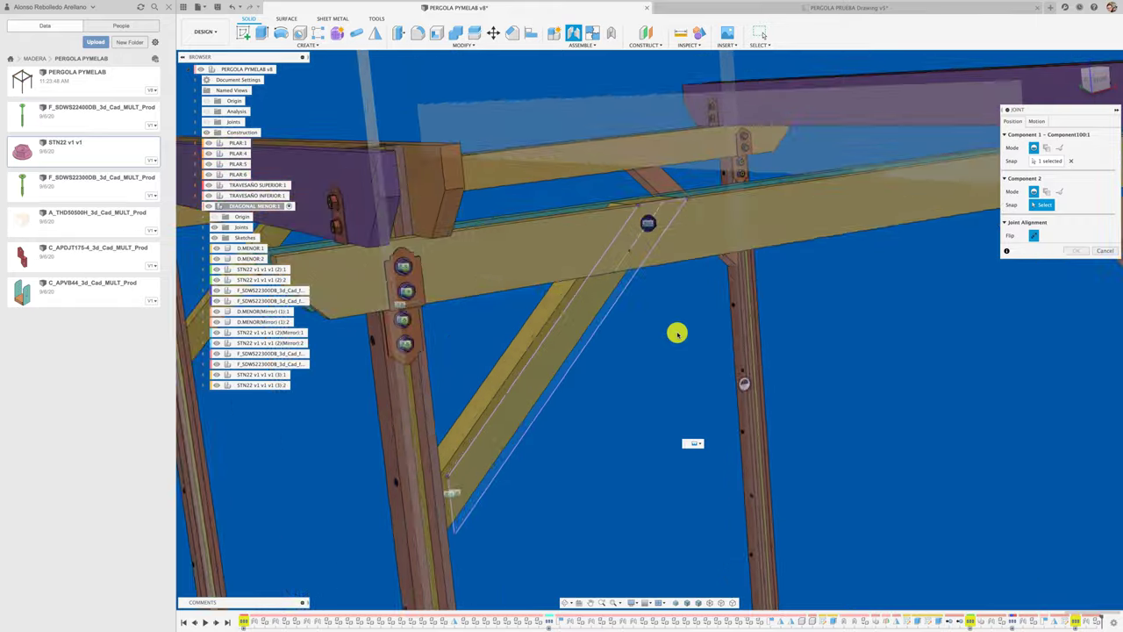
scroll(673, 372, up, 2)
scroll(673, 509, up, 1)
scroll(674, 514, up, 2)
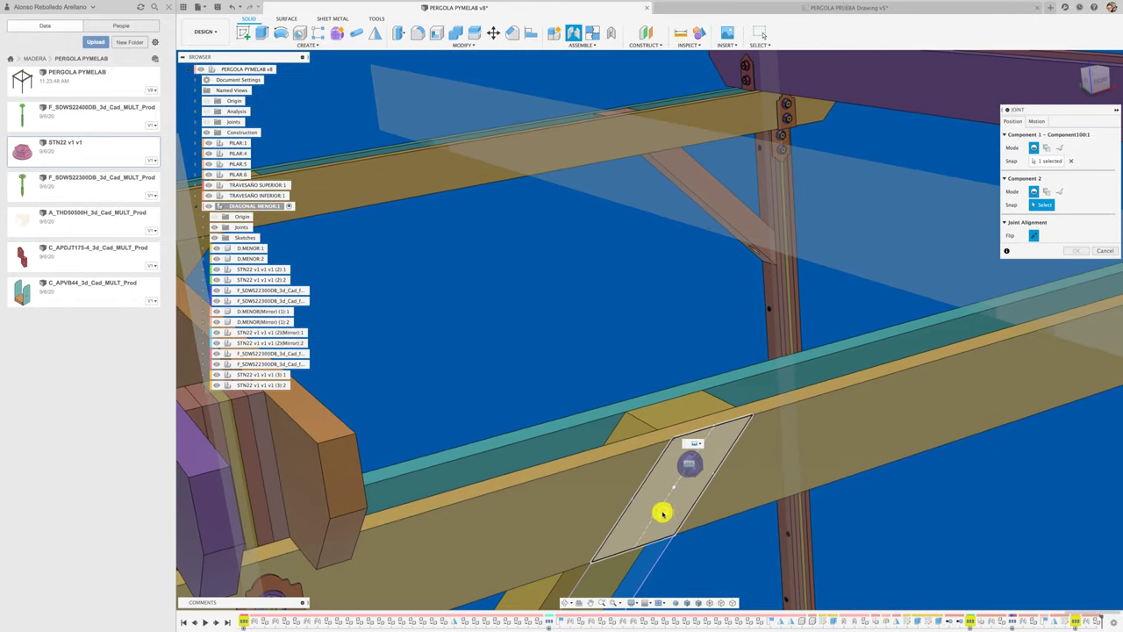
click(662, 512)
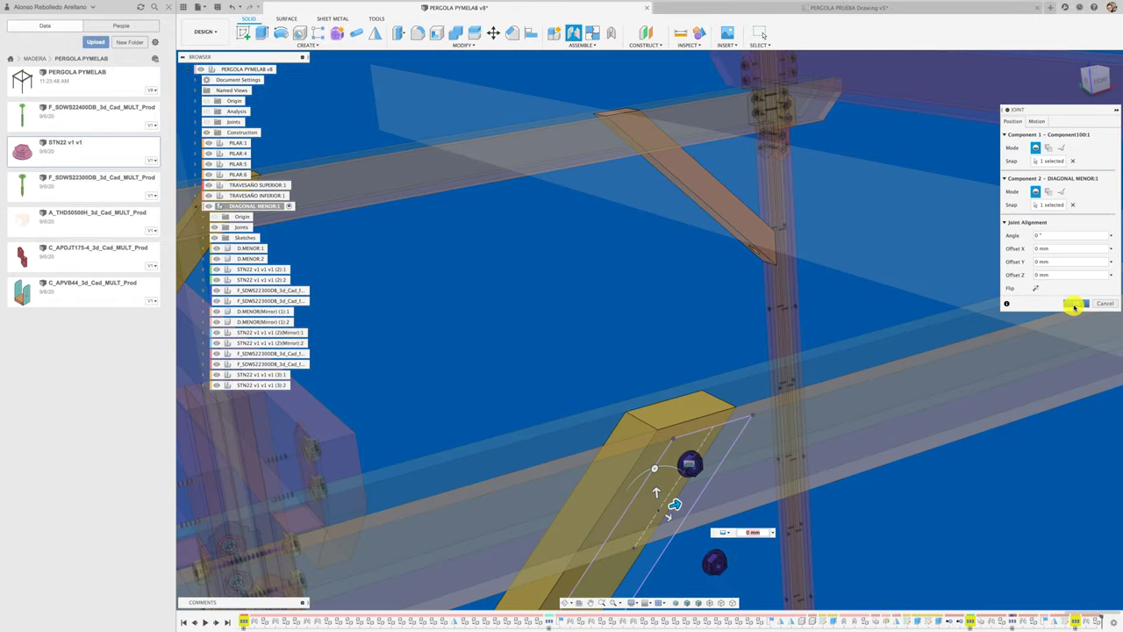
click(1074, 304)
scroll(729, 323, down, 2)
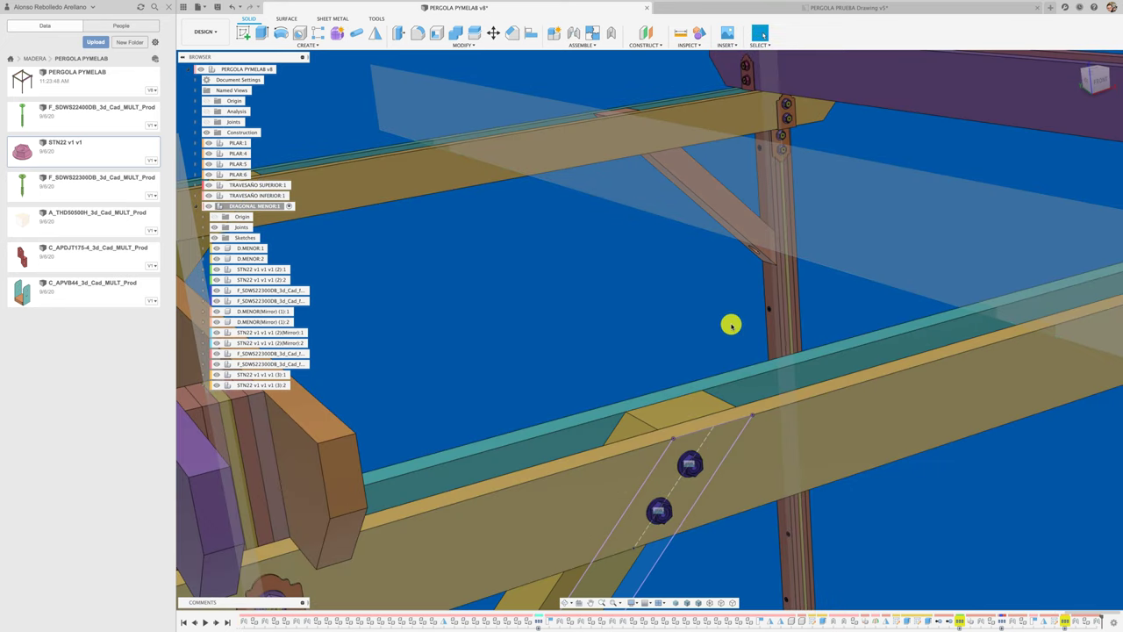
scroll(702, 327, down, 3)
scroll(671, 328, up, 2)
scroll(624, 333, up, 2)
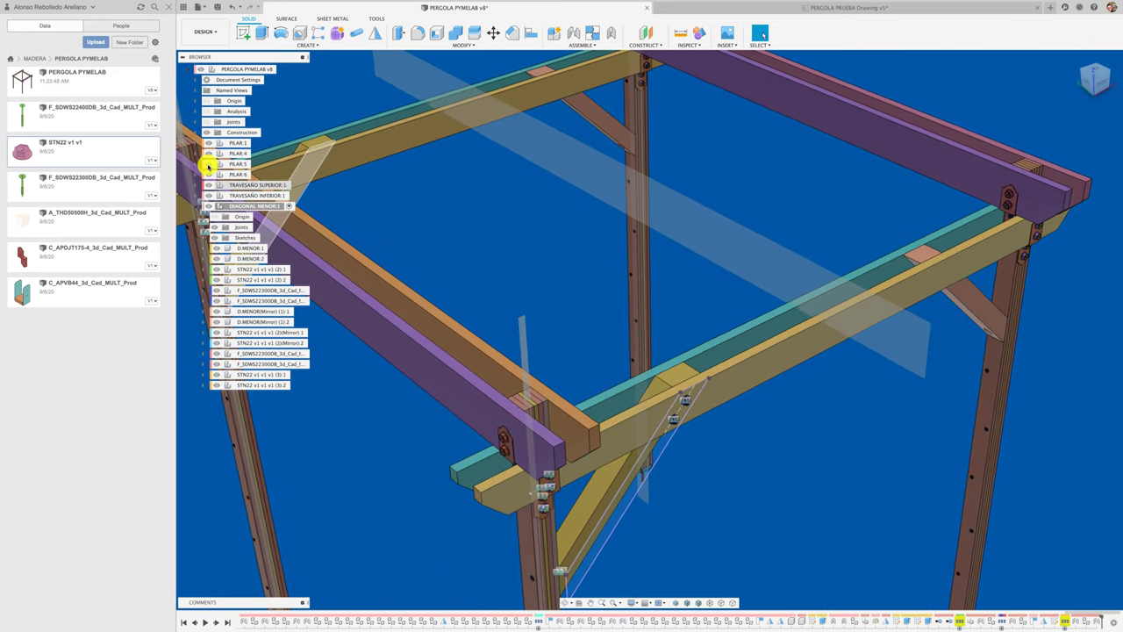
Step: Insert the F_SDWS22400DB screw, turn it 90° about X and move it beside the lower-left brace
right_click(106, 124)
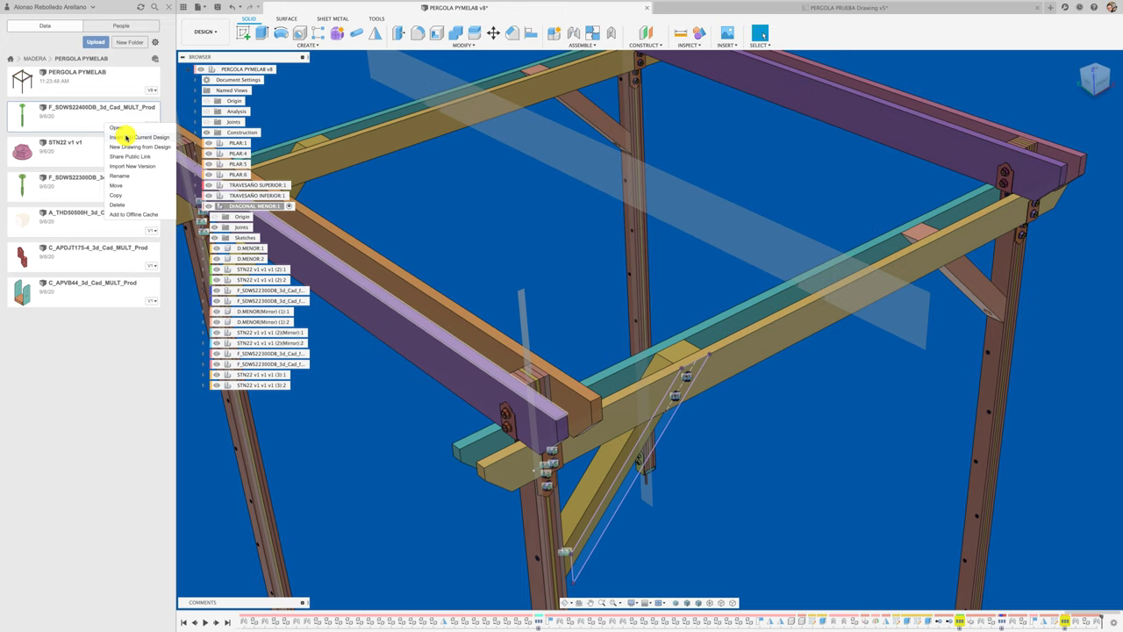
click(127, 137)
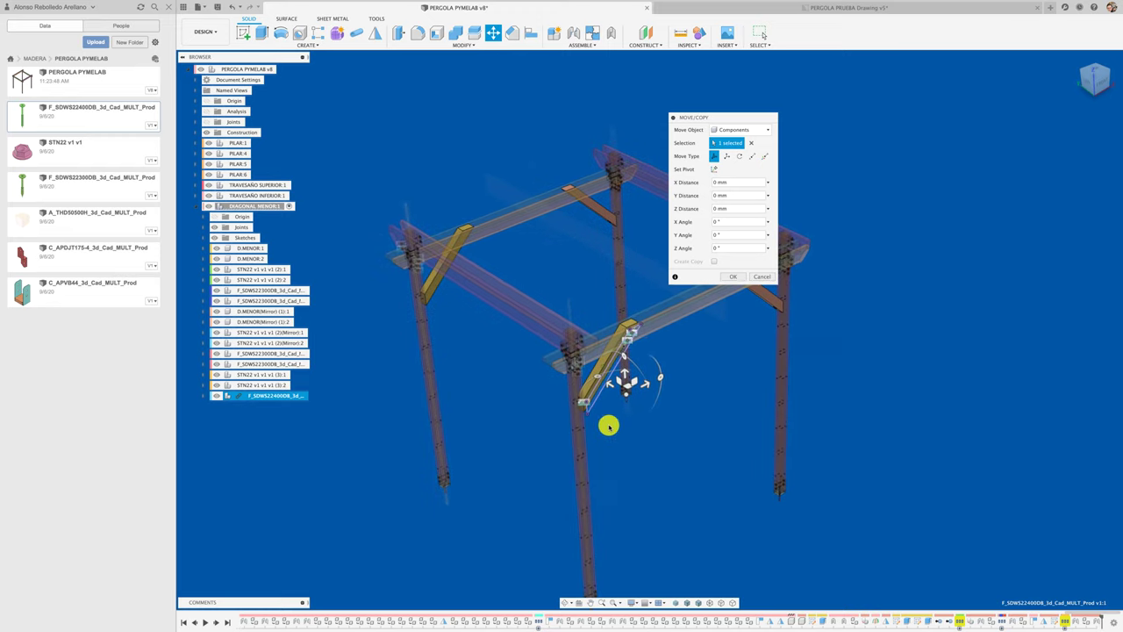
click(1087, 83)
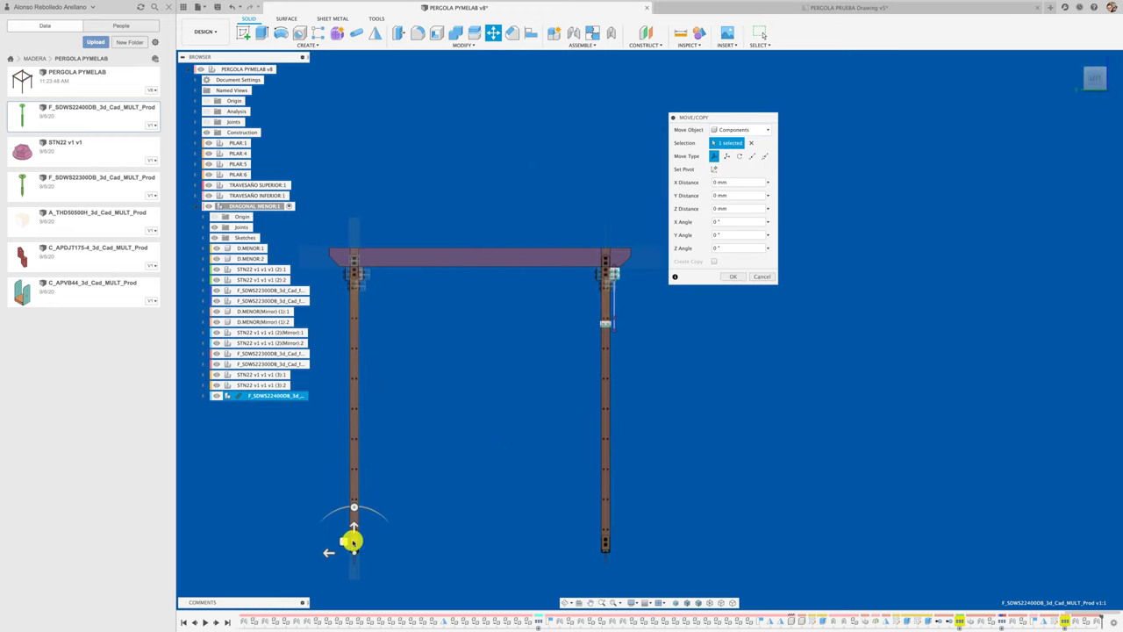
mouse_move(338, 542)
mouse_down()
mouse_move(635, 286)
mouse_move(697, 301)
mouse_up()
shift+middle_drag(696, 300, 676, 326)
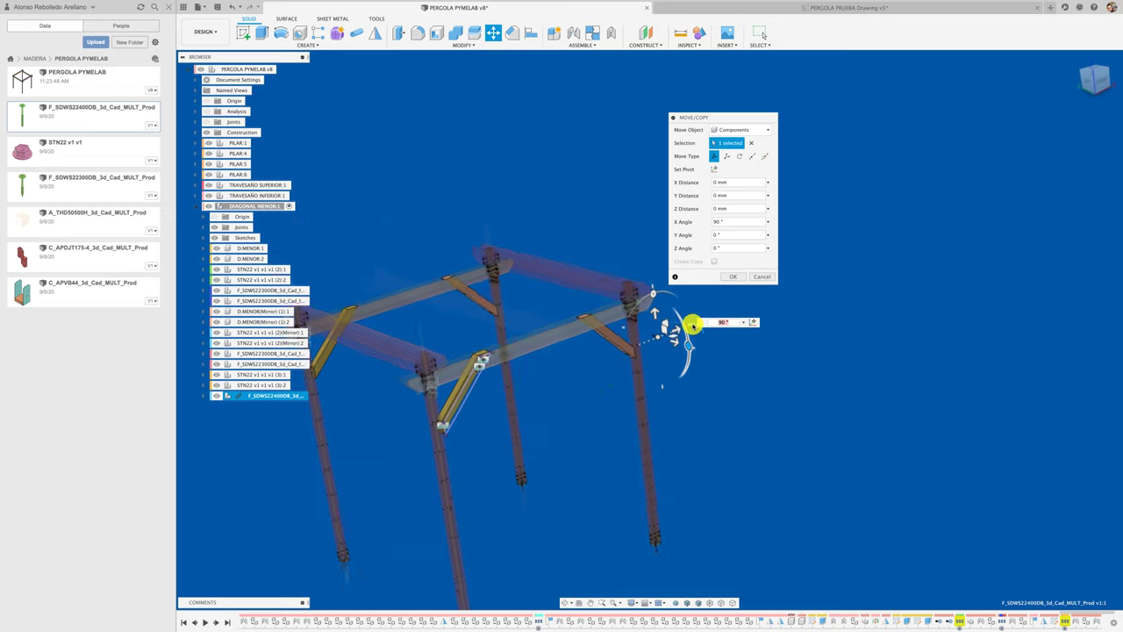
drag(678, 326, 503, 396)
click(735, 277)
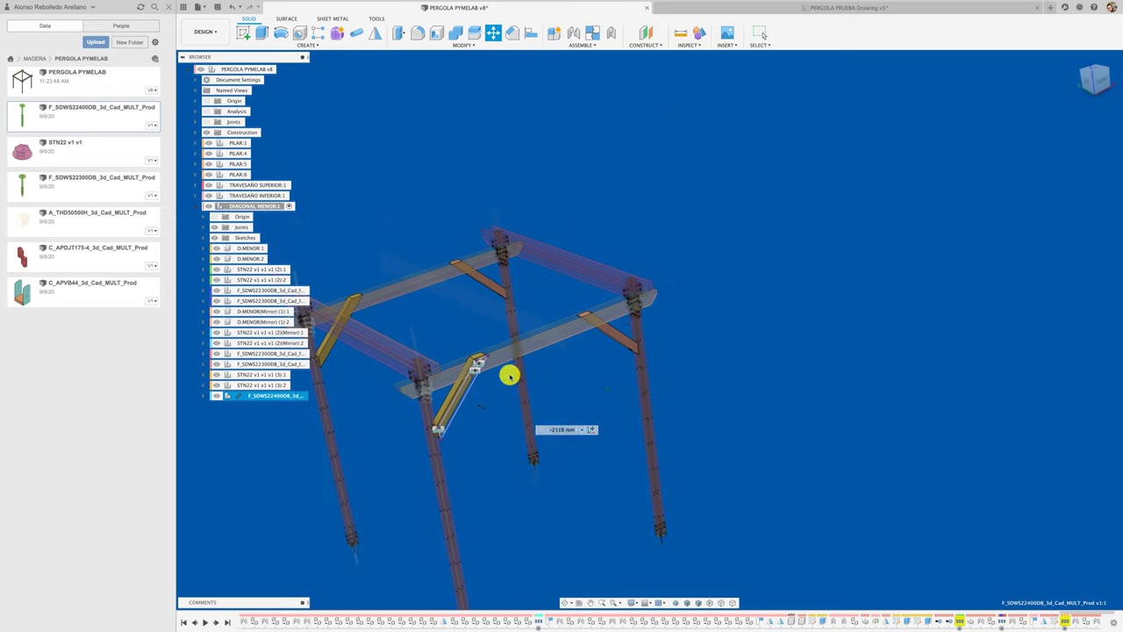
scroll(501, 390, up, 3)
scroll(498, 396, up, 4)
scroll(497, 395, up, 4)
Step: Joint the F_SDWS22400DB screw head onto the post
scroll(497, 396, up, 3)
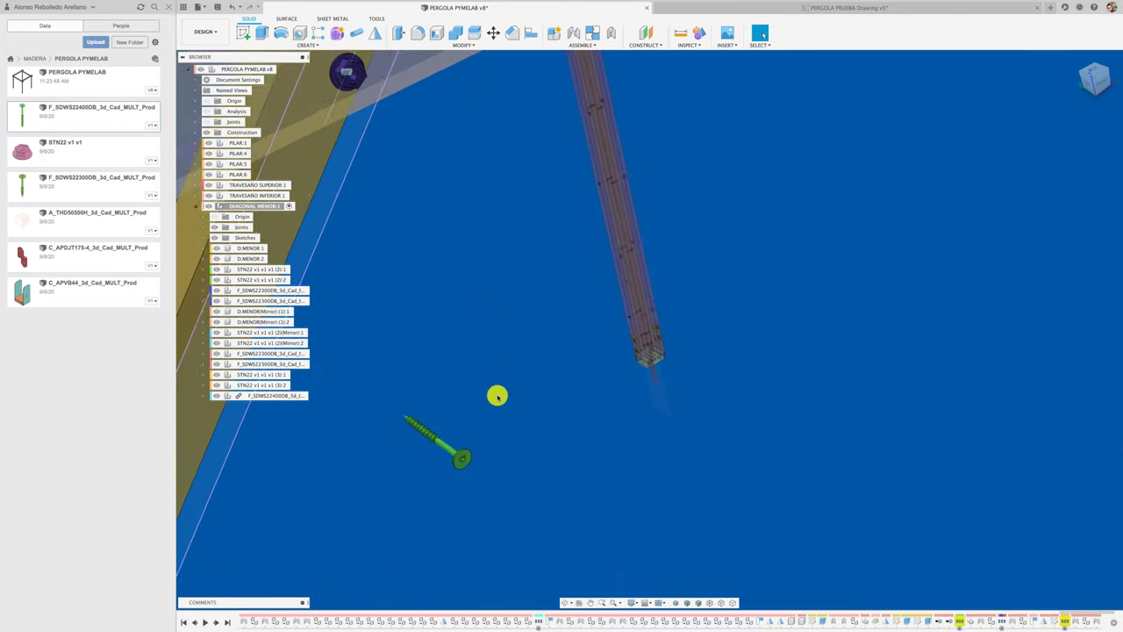
scroll(497, 396, up, 3)
key(j)
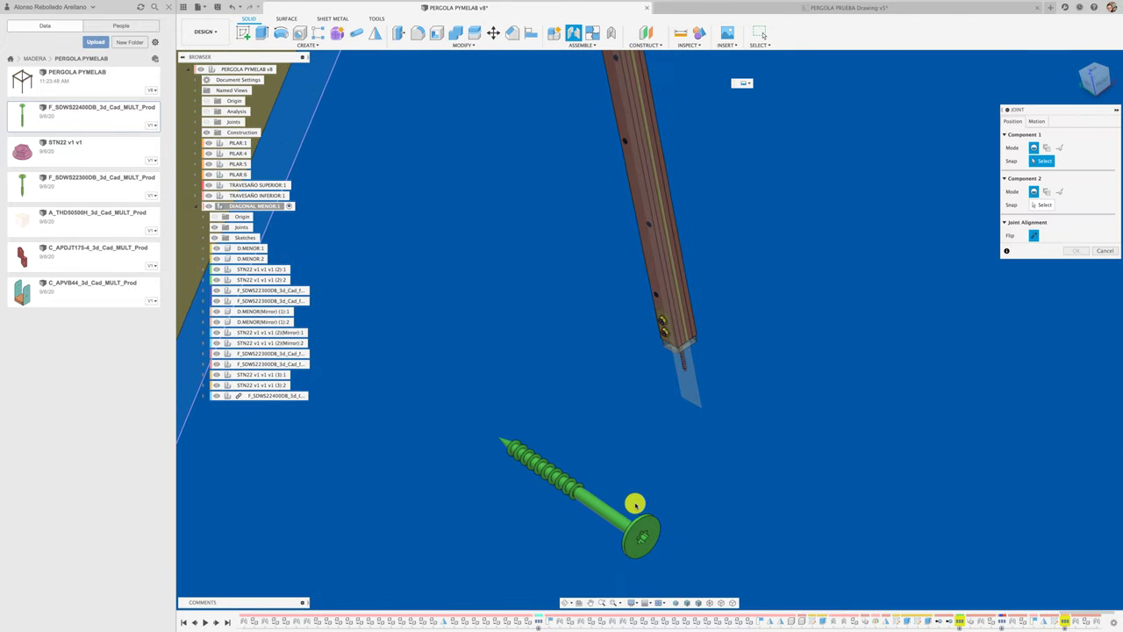
click(636, 517)
scroll(625, 473, down, 3)
scroll(618, 429, down, 3)
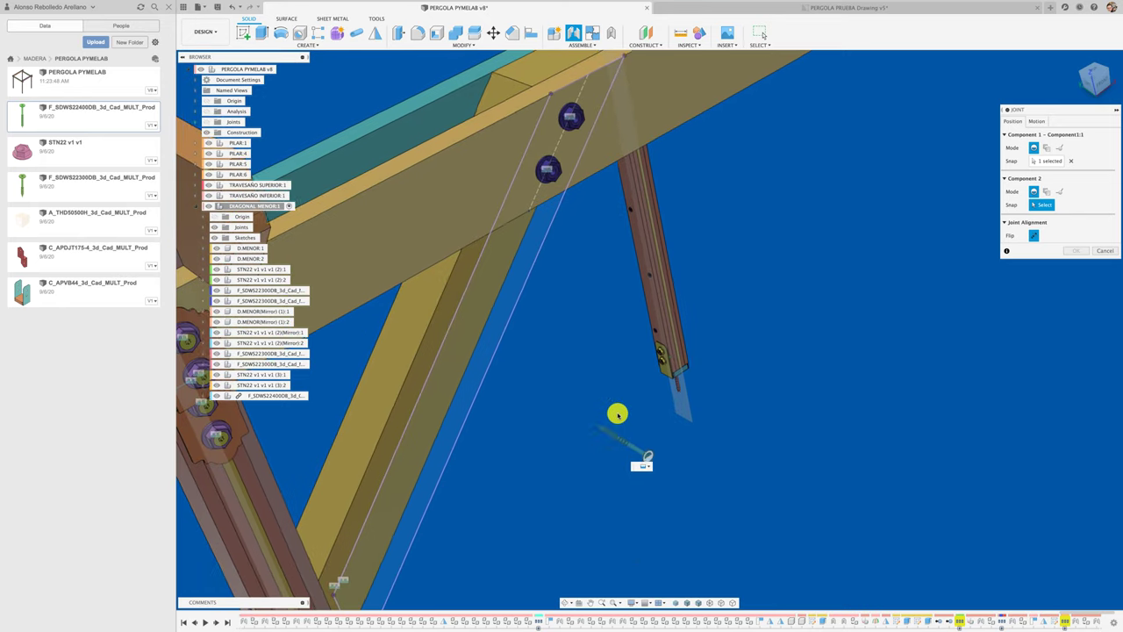
scroll(616, 263, up, 5)
scroll(618, 213, up, 2)
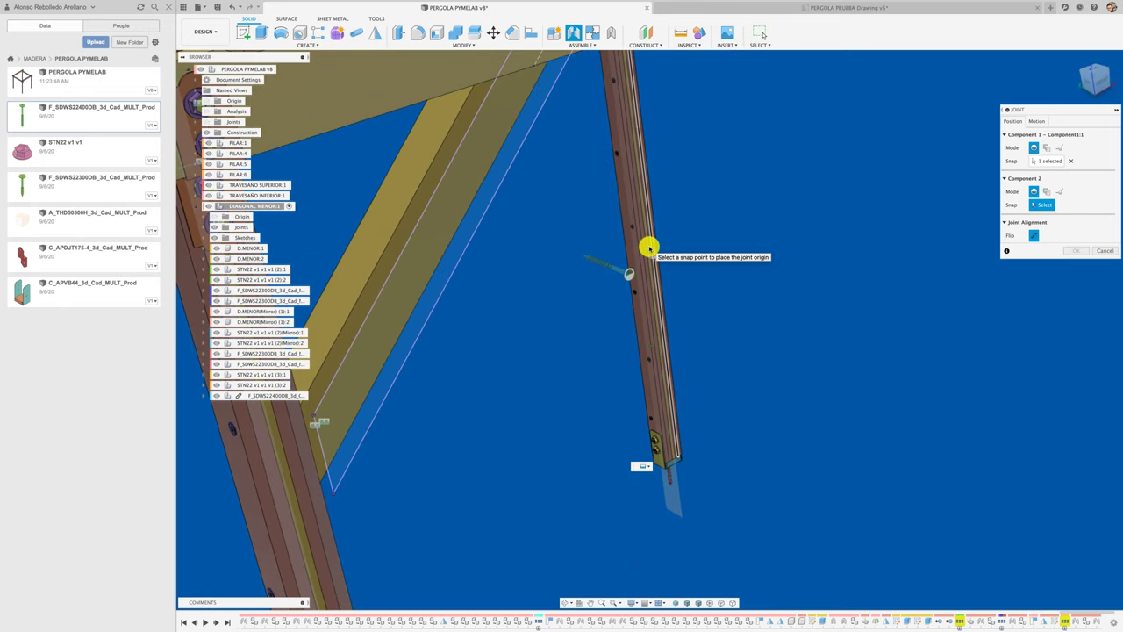
click(646, 246)
key(Return)
scroll(629, 273, down, 2)
scroll(622, 280, up, 2)
Step: Joint the screw head into the upper STN22 nut's centre with zero offsets
key(j)
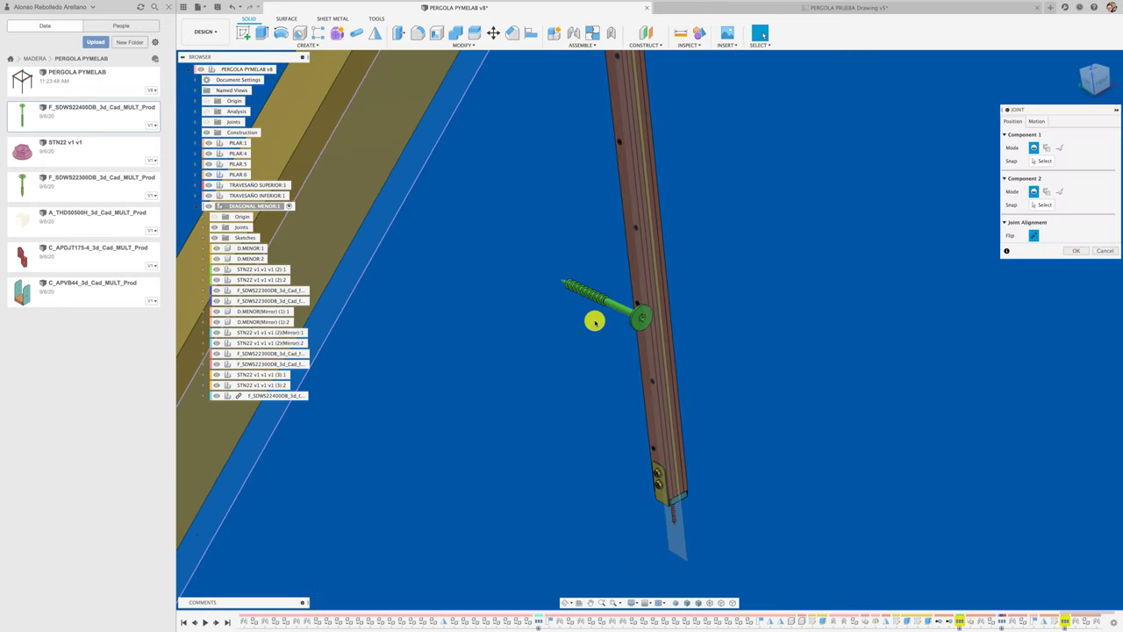
scroll(595, 320, up, 2)
click(644, 321)
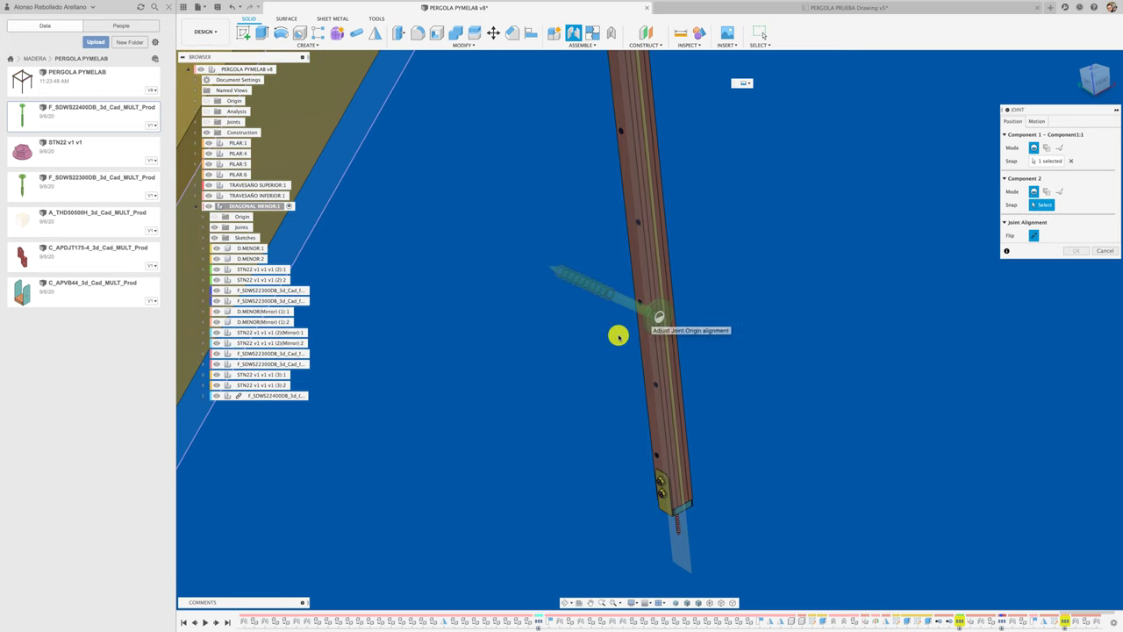
scroll(617, 333, down, 2)
scroll(594, 344, up, 2)
scroll(615, 298, up, 2)
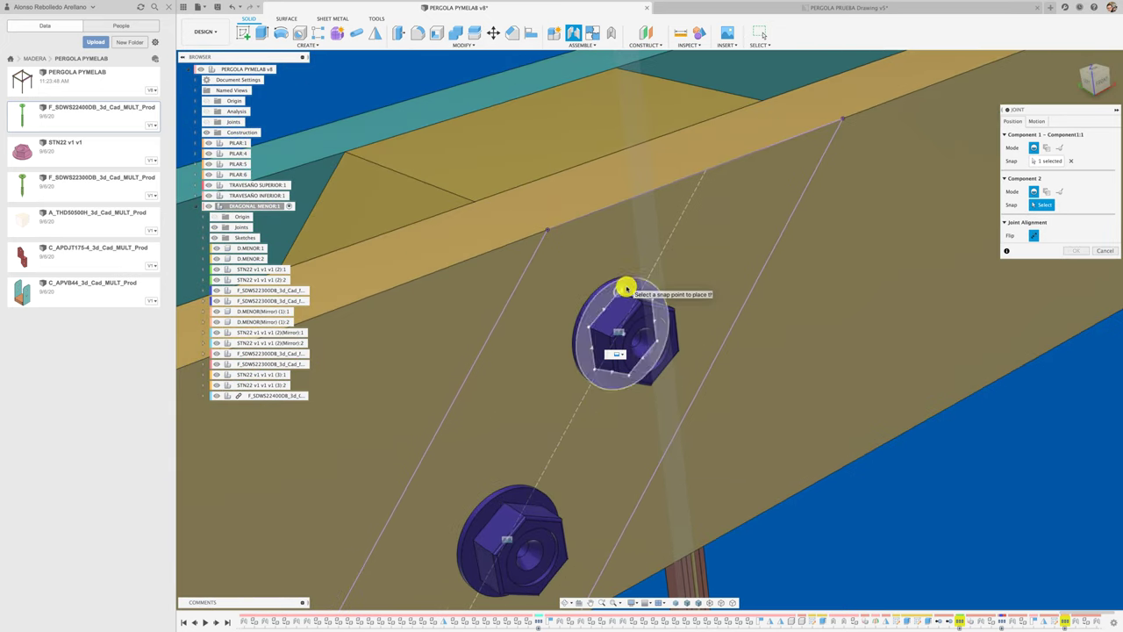
click(660, 362)
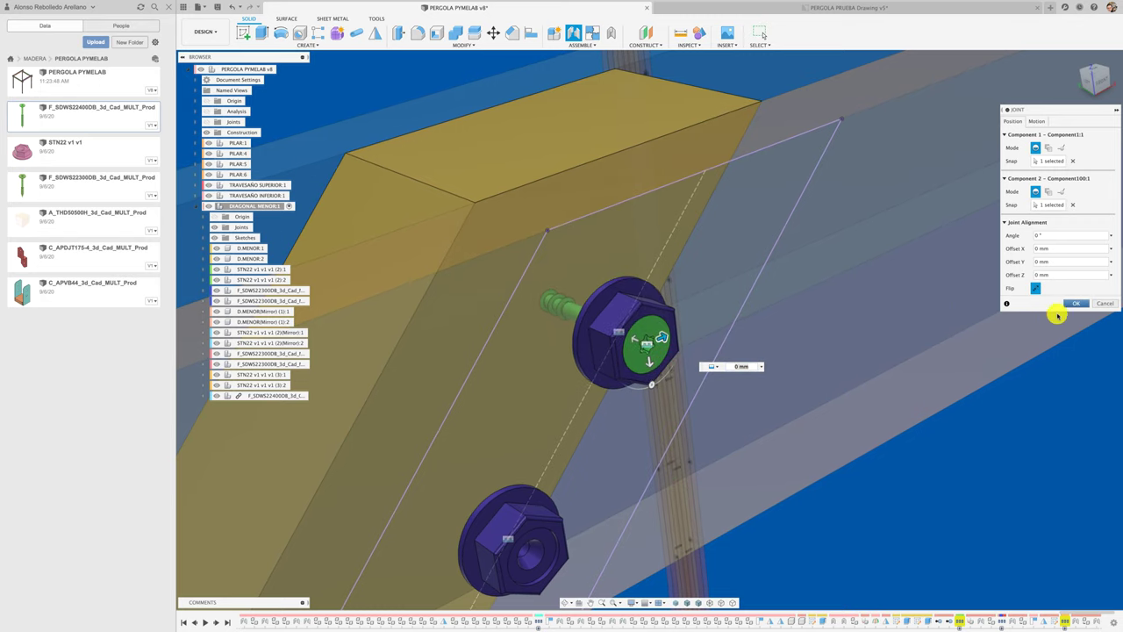
click(1074, 303)
mouse_move(945, 338)
shift+middle_down()
mouse_move(592, 327)
mouse_move(315, 373)
shift+middle_up()
right_click(279, 395)
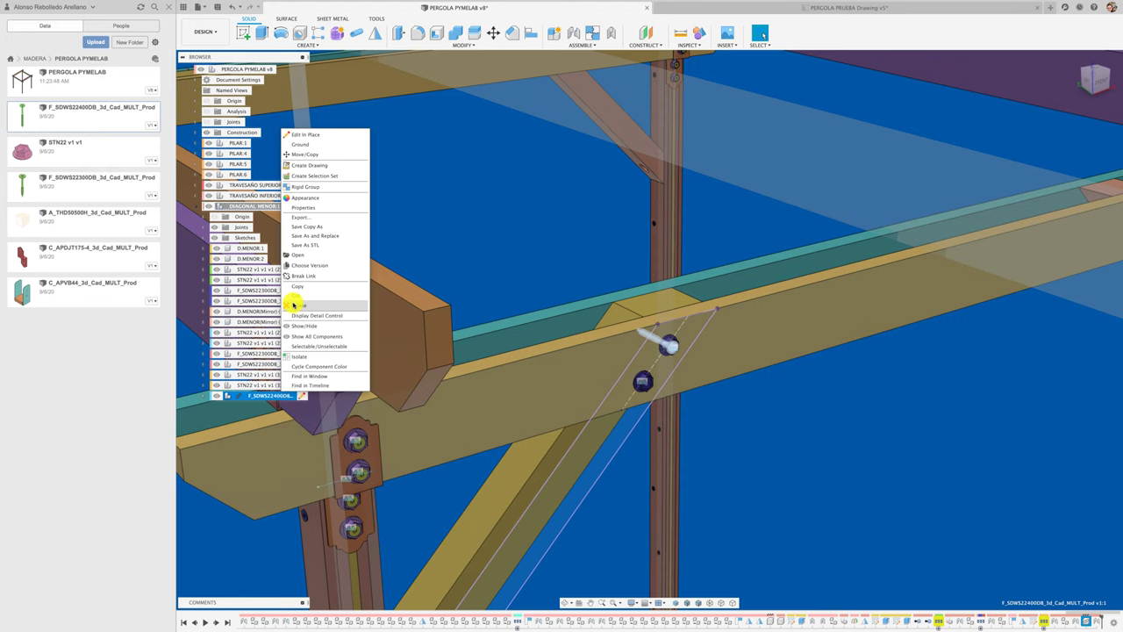
Step: Copy and paste the screw, moving the (1):2 copy about −181 mm in Y down the brace
click(303, 275)
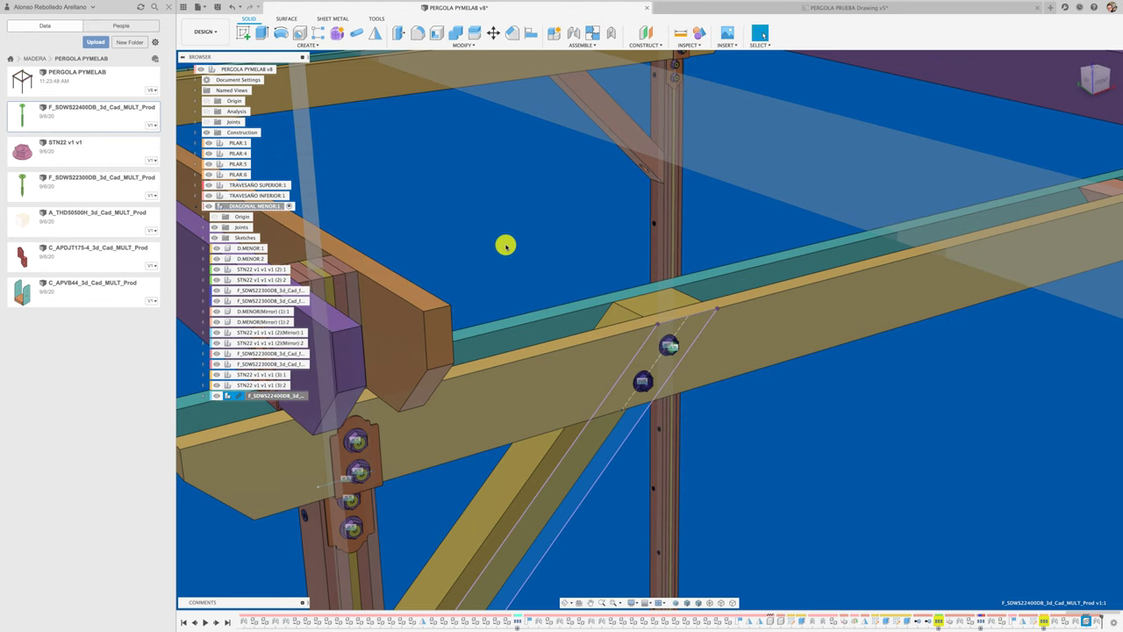
shift+middle_drag(389, 363, 283, 394)
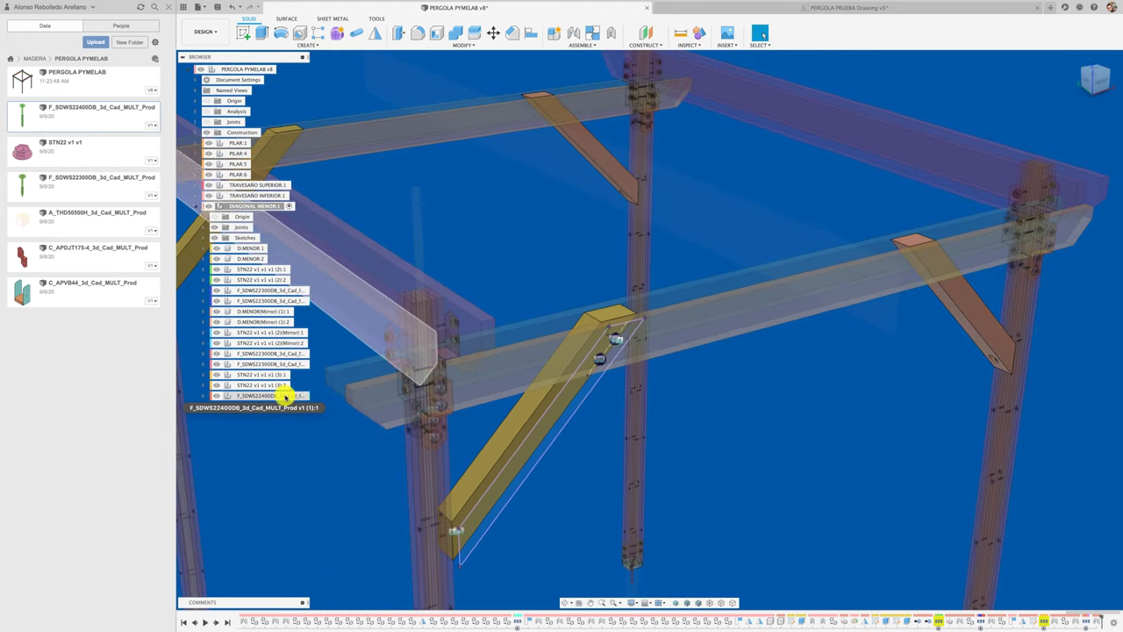
click(284, 396)
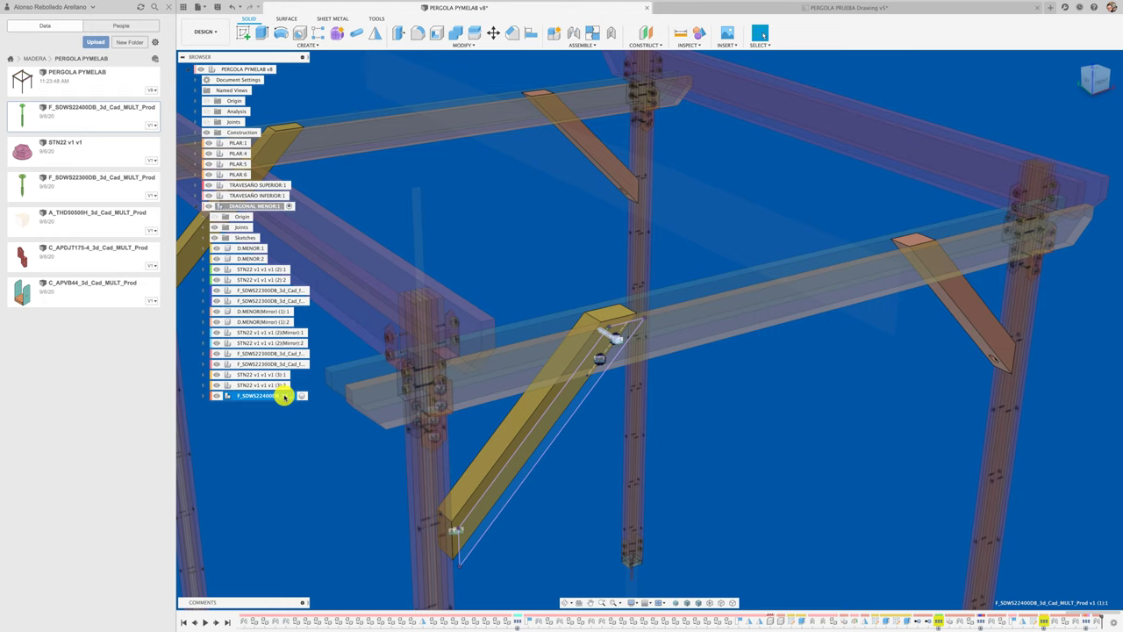
key(ctrl+c)
key(ctrl+v)
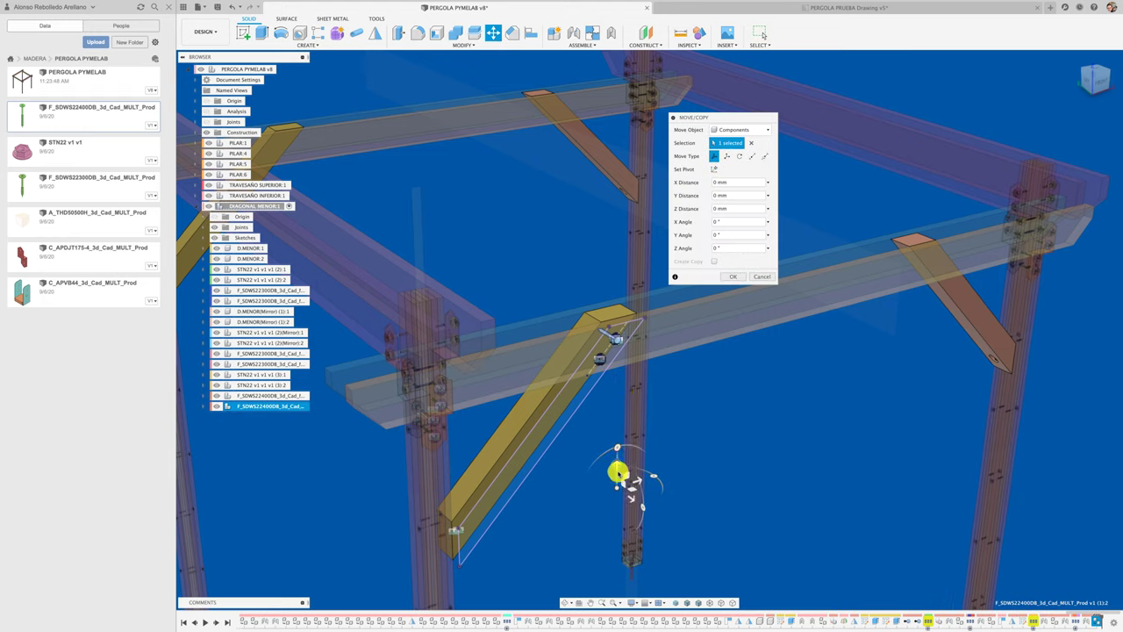
drag(615, 465, 616, 521)
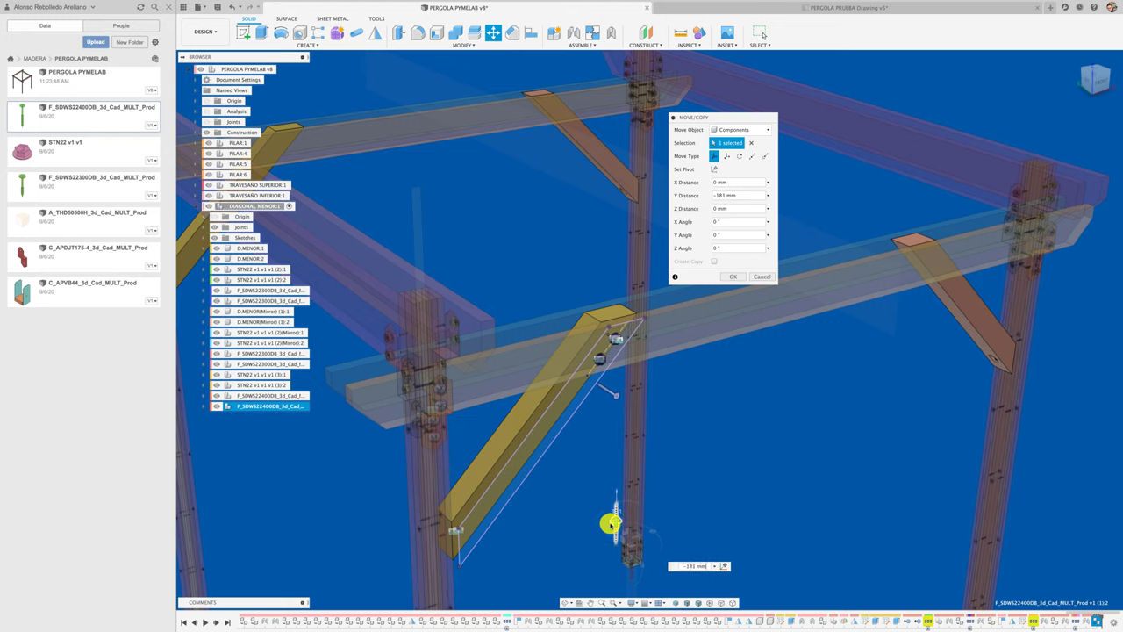
click(732, 278)
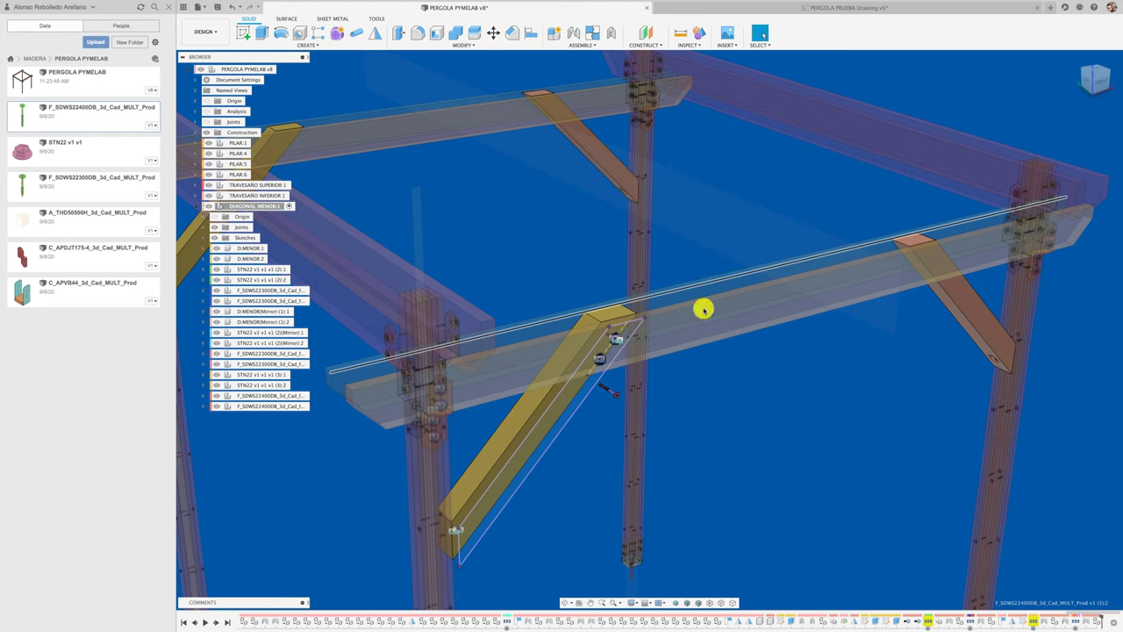
scroll(637, 386, up, 3)
scroll(636, 386, up, 5)
scroll(636, 386, up, 4)
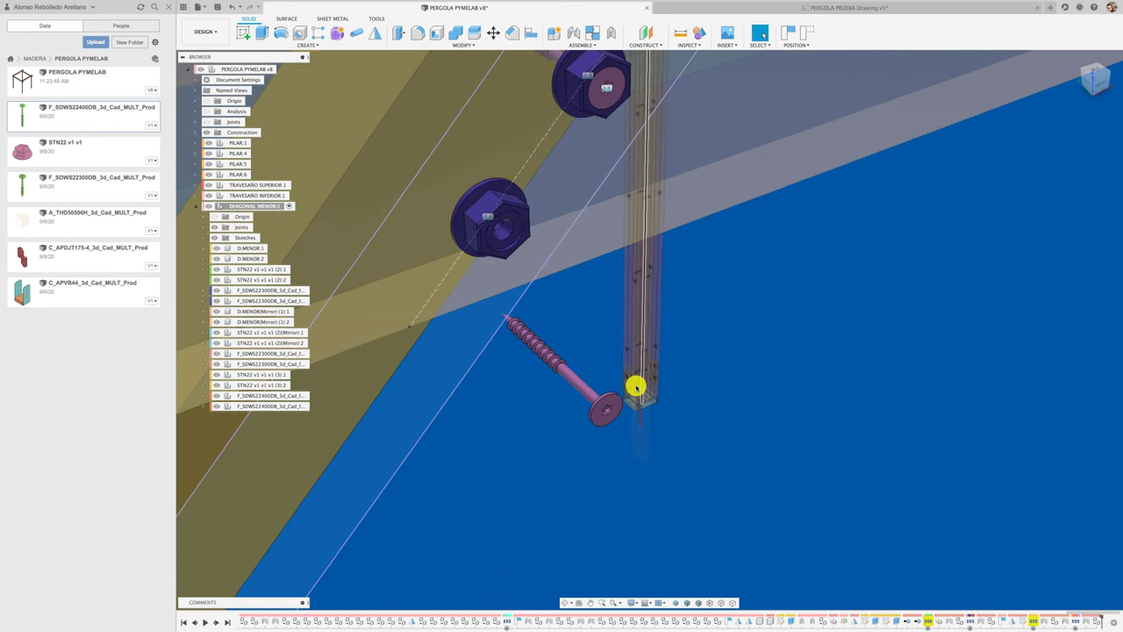
Step: Capture the copied screw's position and joint its head into the lower STN22 nut
key(j)
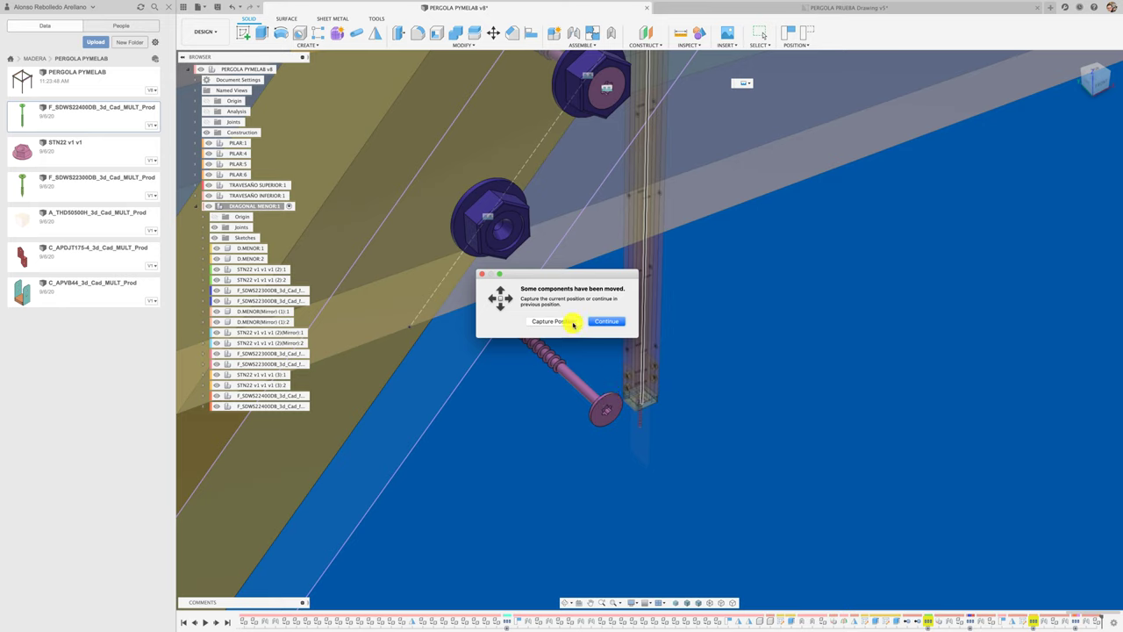
click(571, 322)
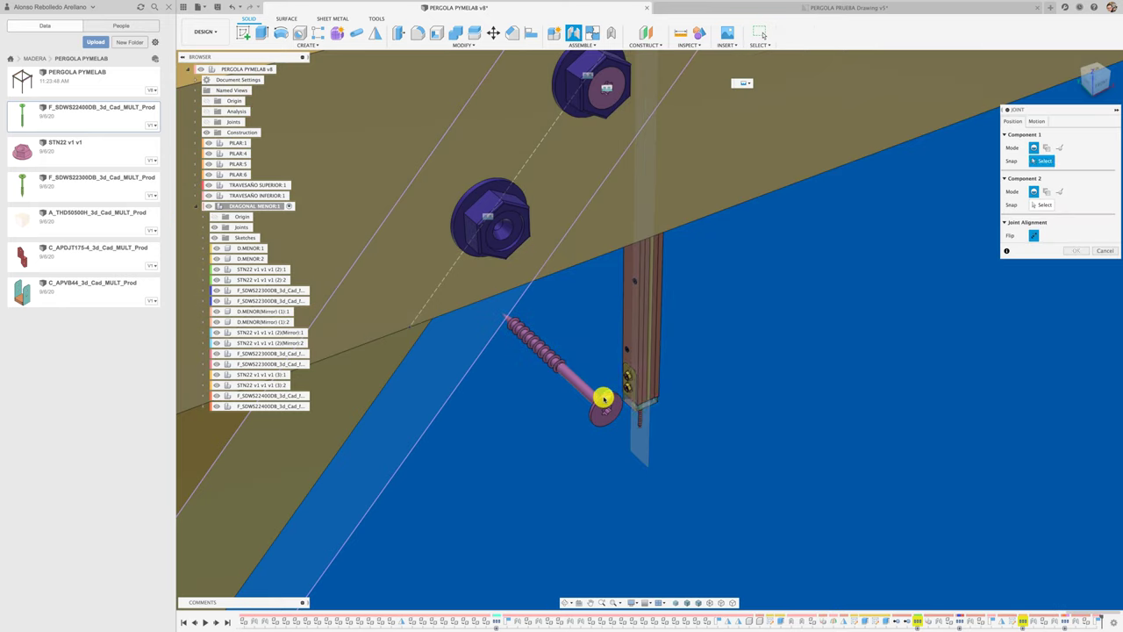
click(593, 412)
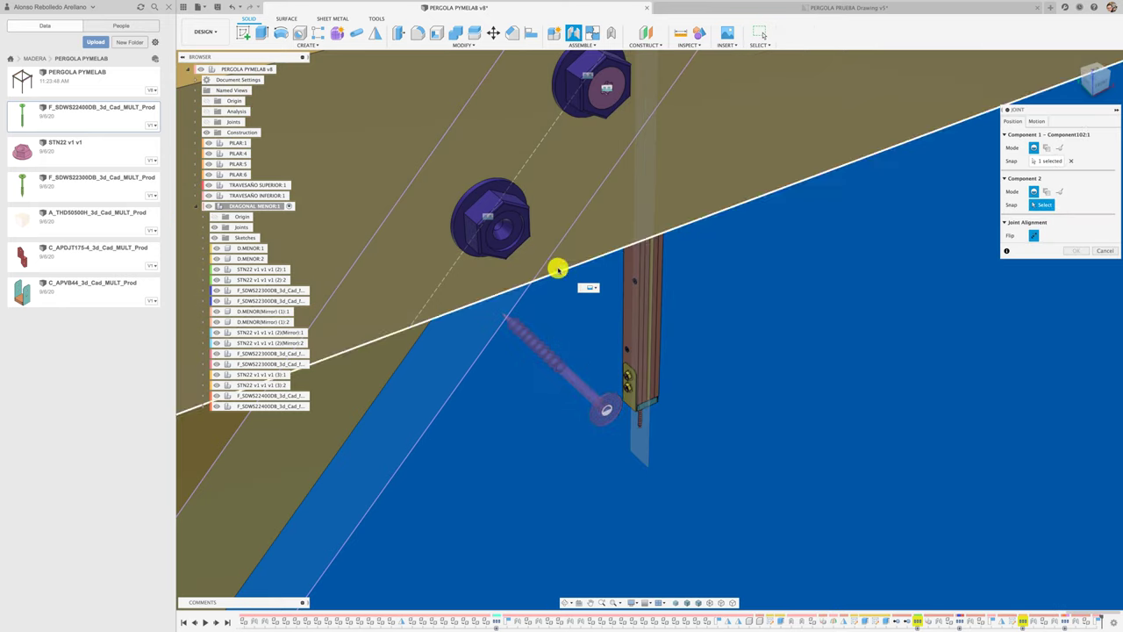
click(507, 251)
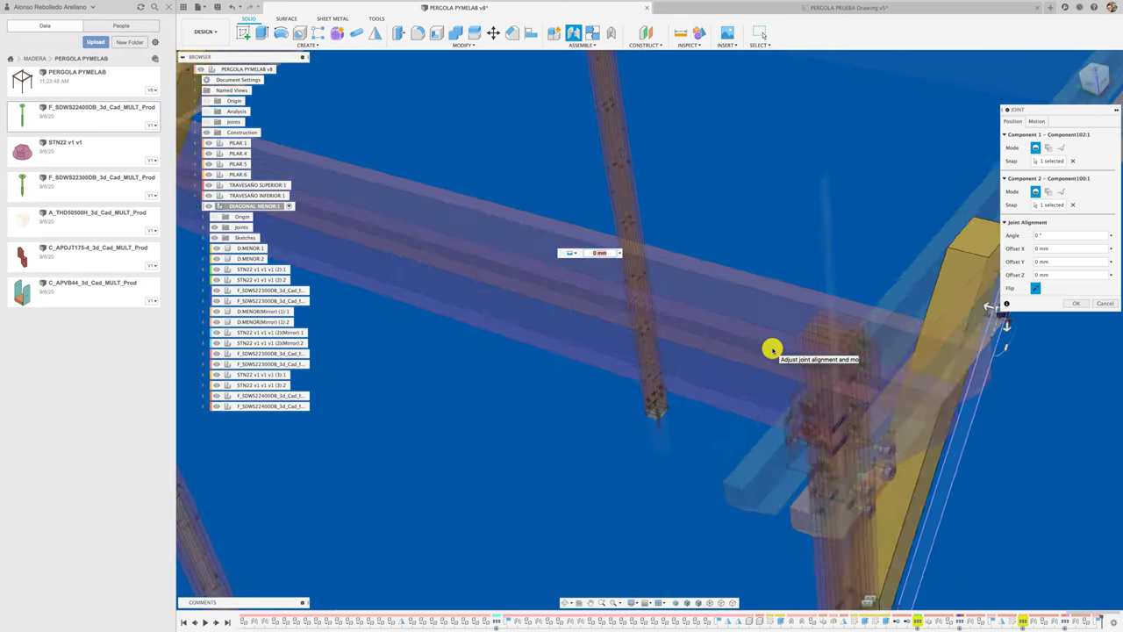
click(1069, 302)
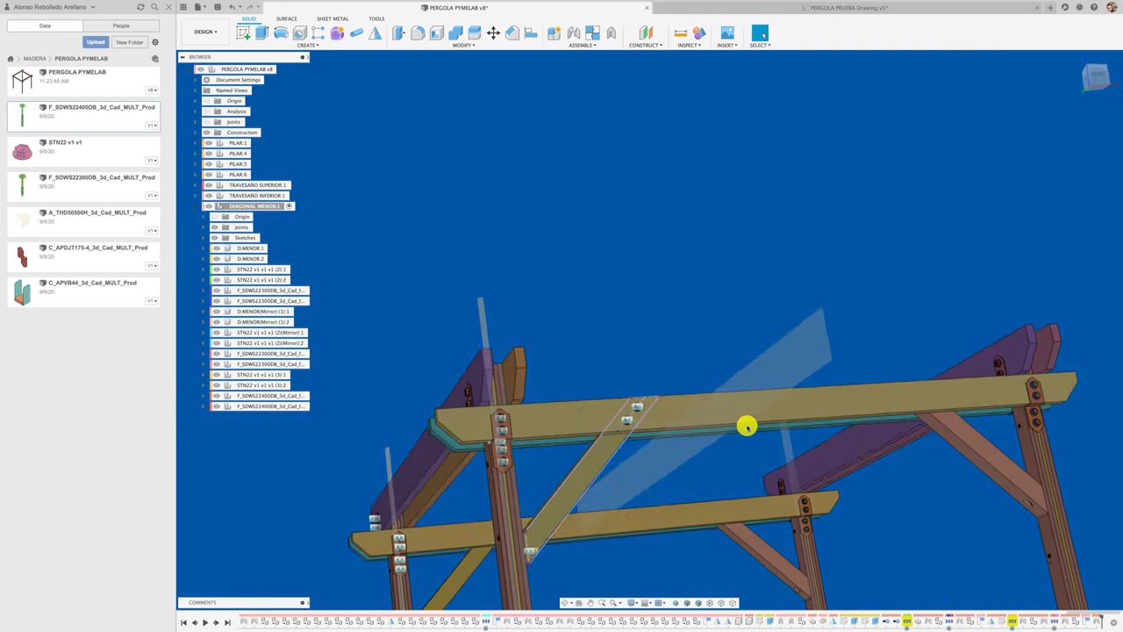
Step: Mirror the two STN22 nuts and two SDWS screws across the construction plane onto the opposite brace
click(275, 407)
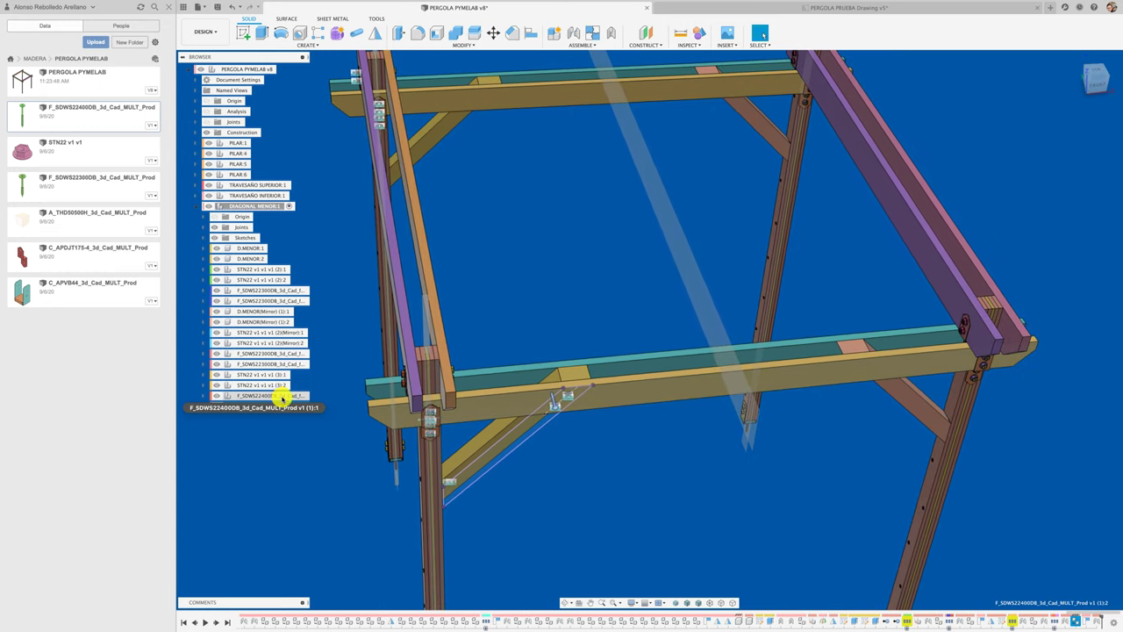
ctrl+click(274, 395)
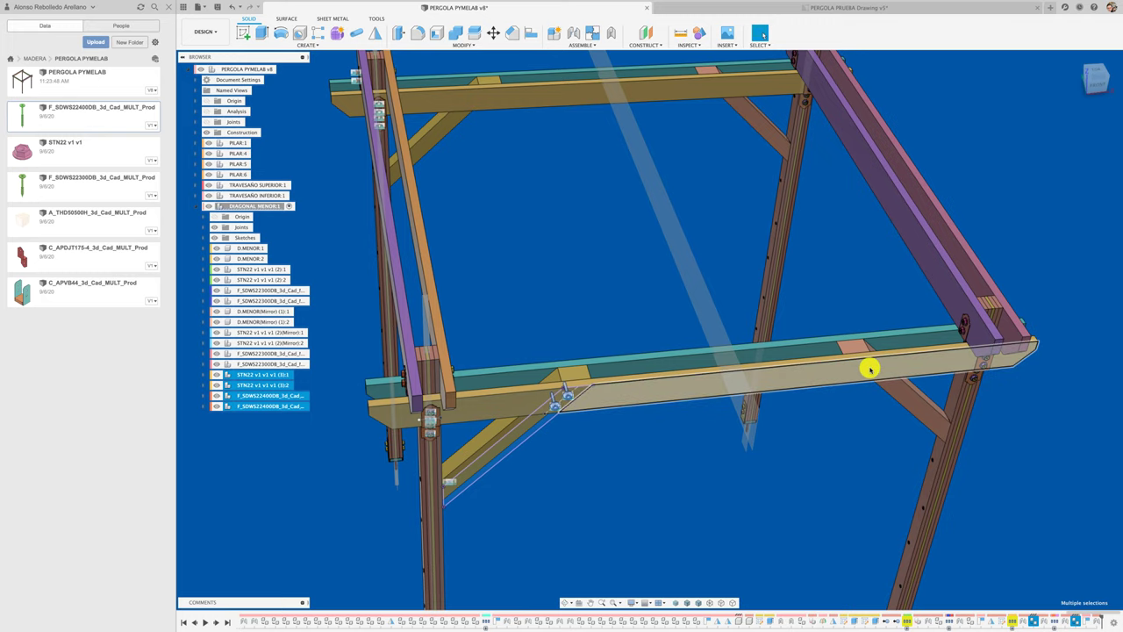
shift+middle_drag(657, 311, 657, 311)
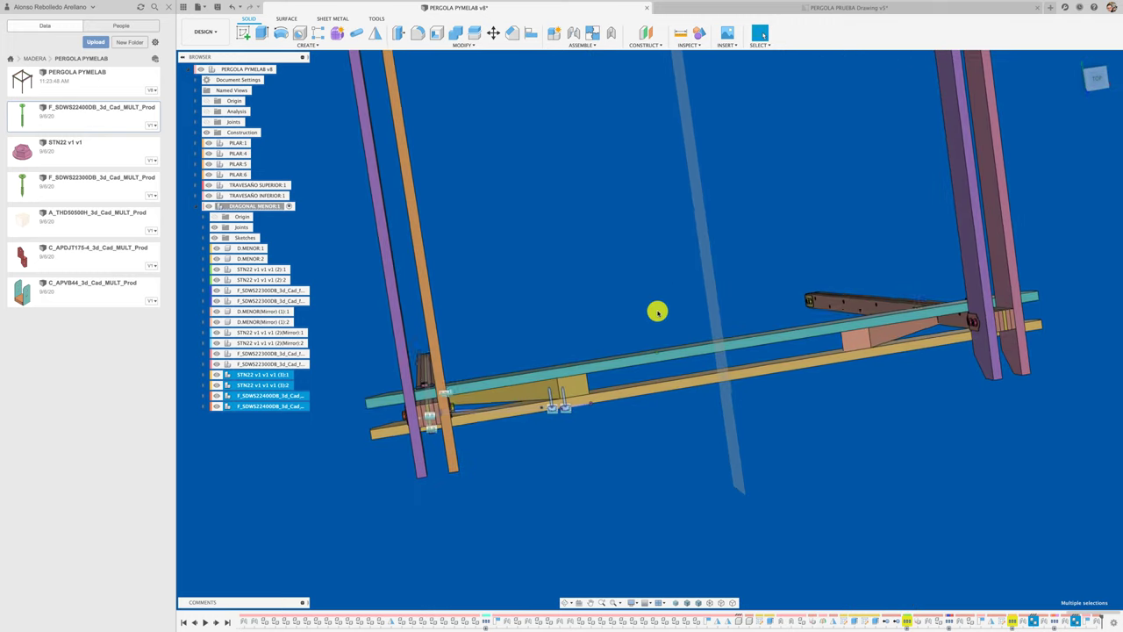
mouse_move(571, 387)
shift+middle_down()
mouse_move(576, 316)
mouse_move(522, 203)
shift+middle_up()
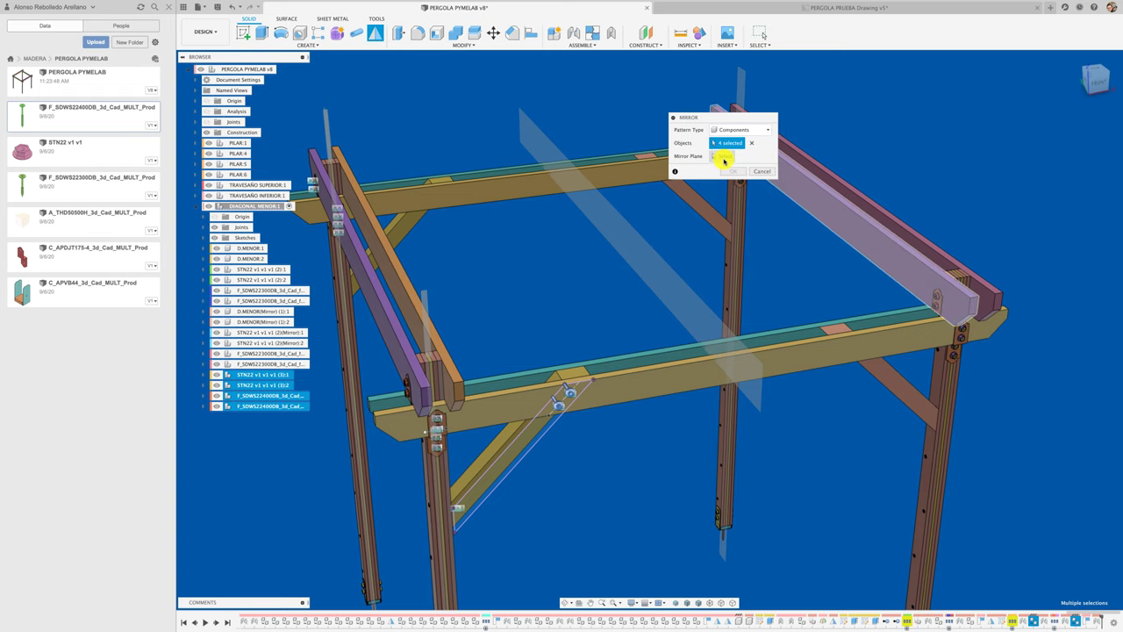
click(723, 158)
click(639, 257)
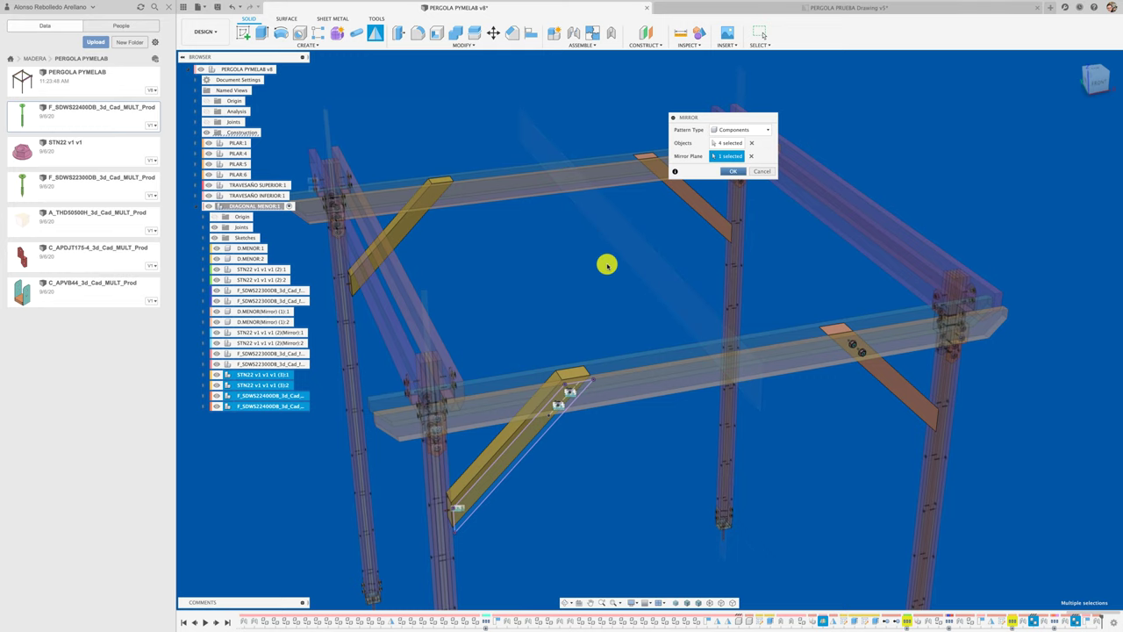
key(Return)
mouse_move(614, 259)
shift+middle_down()
mouse_move(536, 175)
mouse_move(525, 141)
mouse_move(576, 181)
mouse_move(647, 45)
shift+middle_up()
click(652, 49)
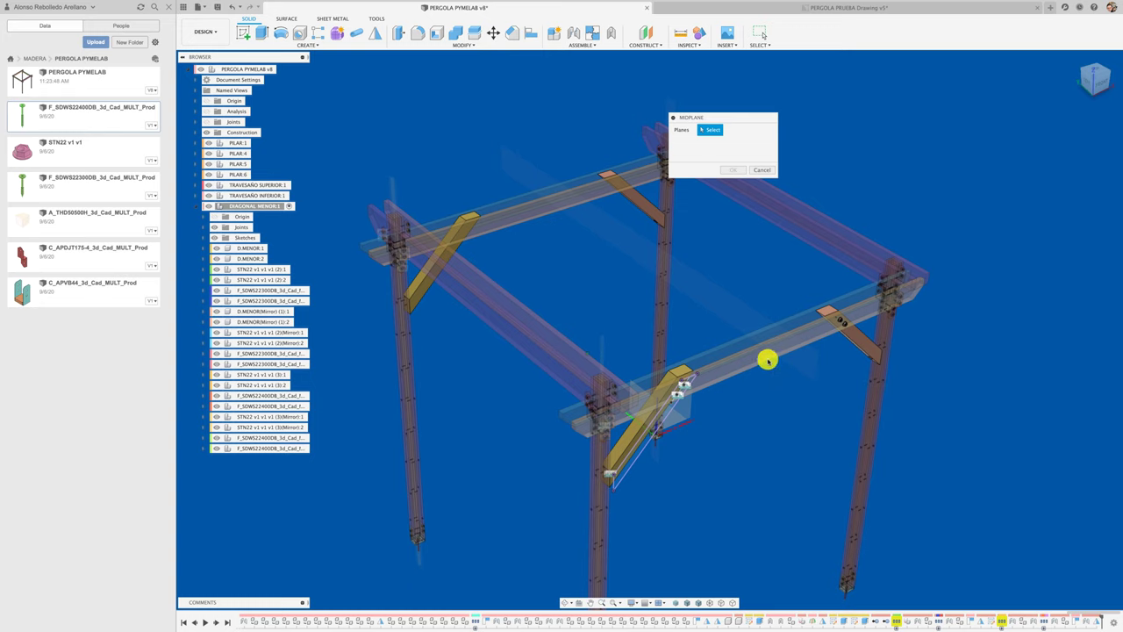
Step: Create a midplane between the two parallel top beam faces, stored in DIAGONAL MENOR:1's Construction folder
click(765, 360)
shift+middle_drag(764, 359, 841, 272)
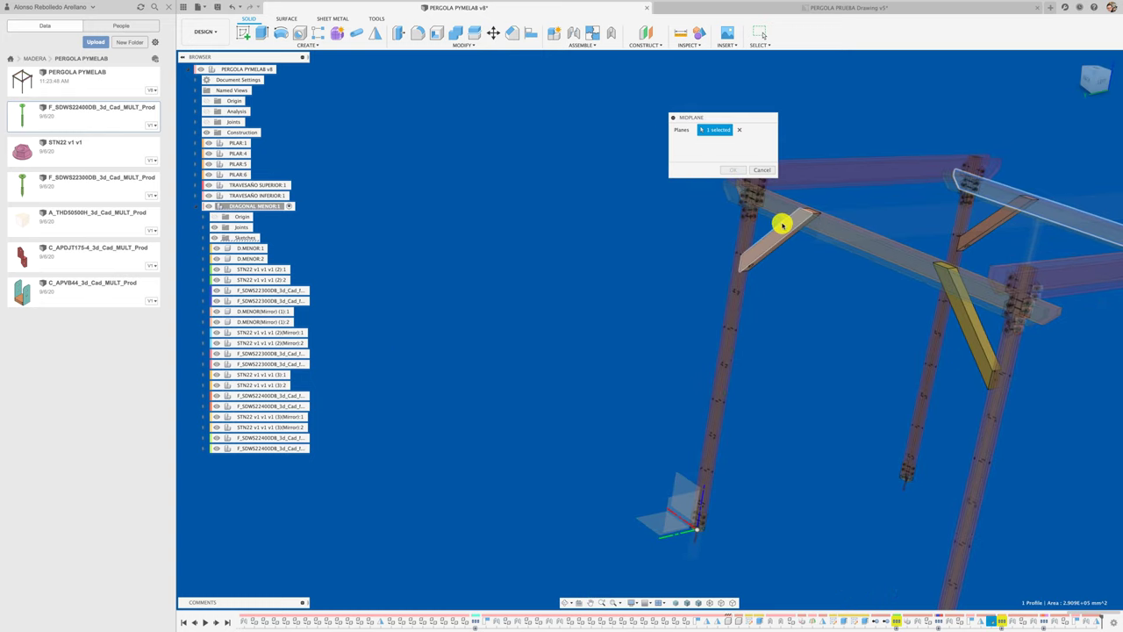
click(750, 209)
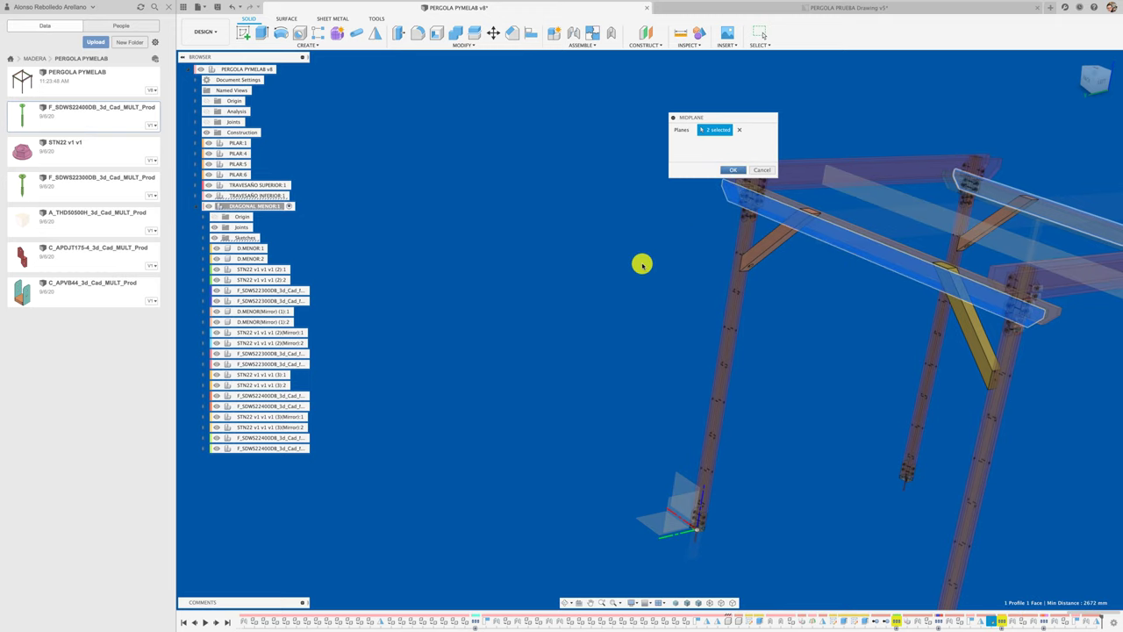
key(Return)
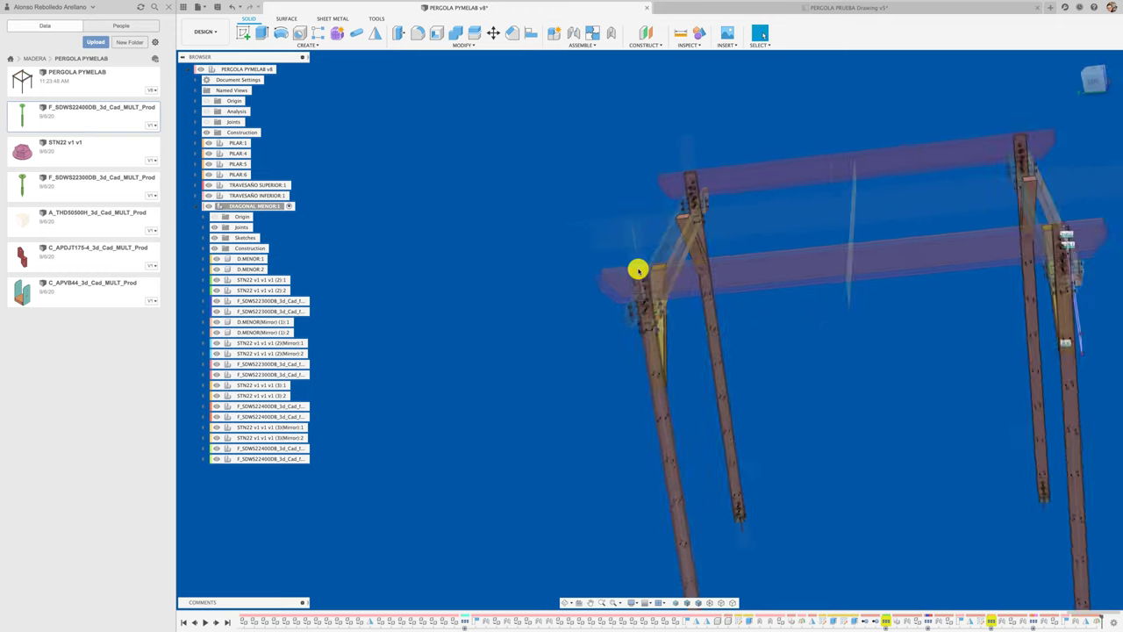
mouse_move(638, 270)
shift+middle_down()
mouse_move(478, 490)
mouse_move(614, 584)
shift+middle_up()
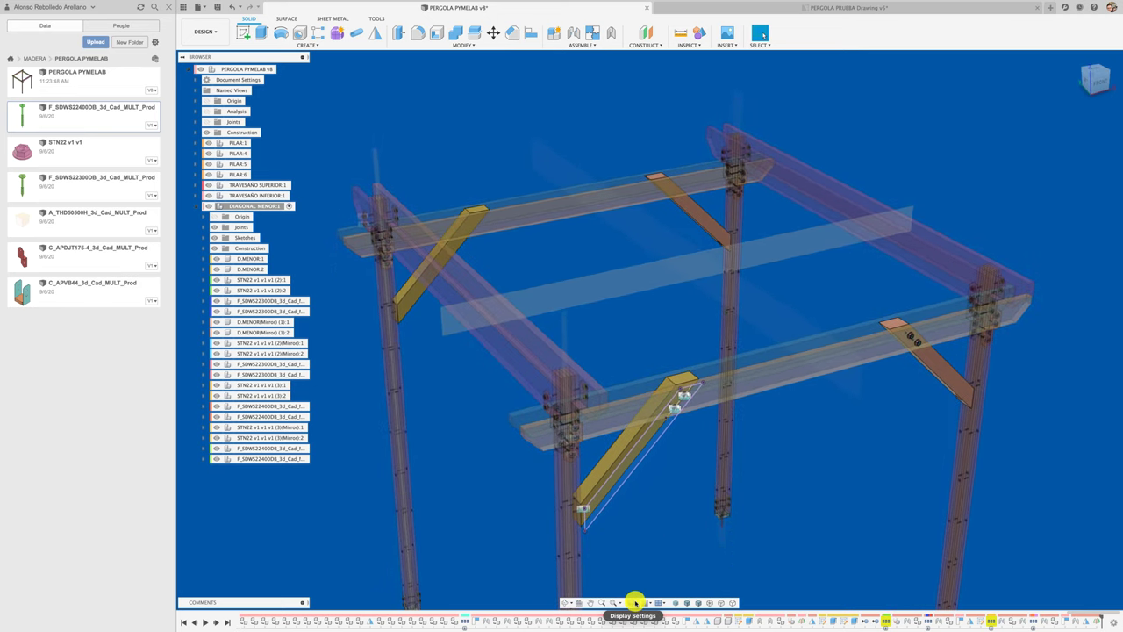
Step: Hide the construction planes by turning off Work Features in Object Visibility
click(633, 602)
mouse_move(657, 563)
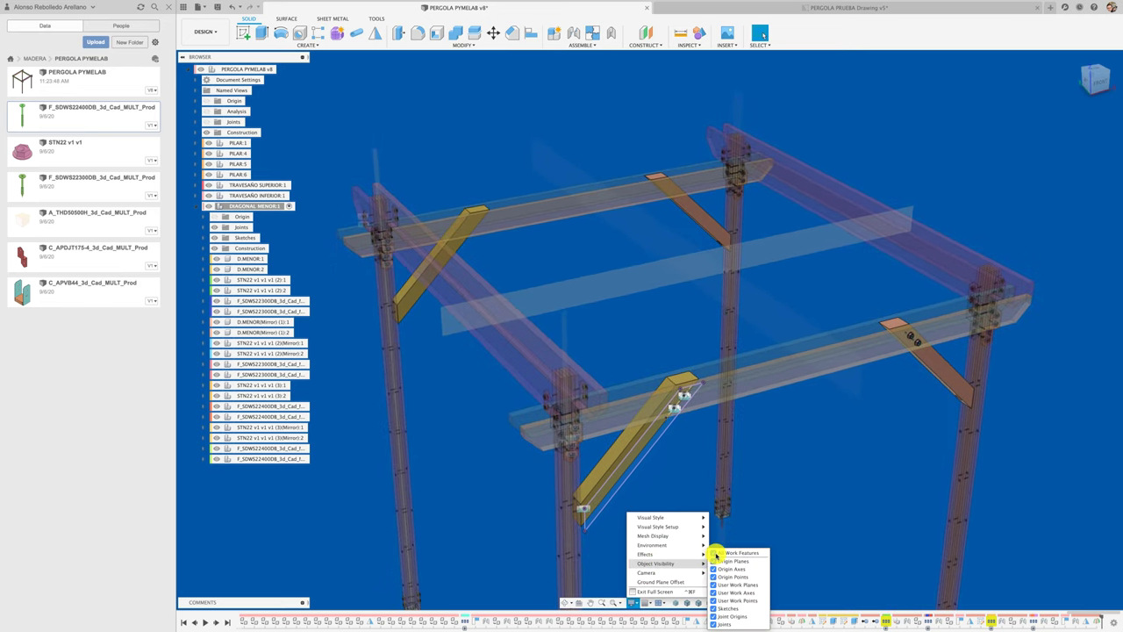
click(713, 553)
click(681, 490)
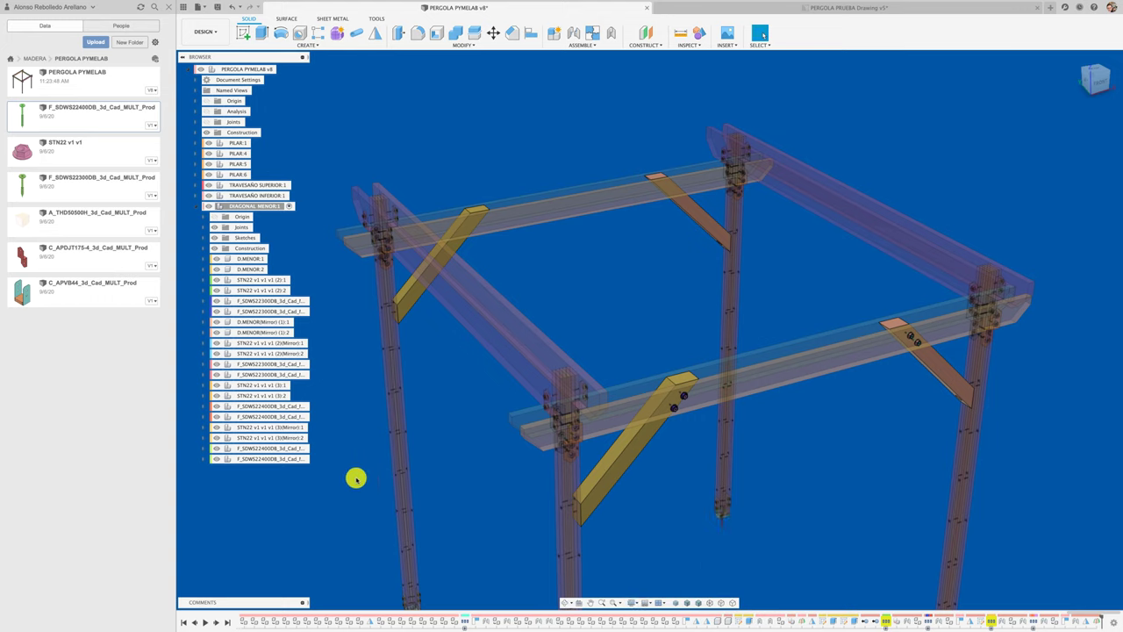
Step: Try selecting the mirrored F_SDWS22400DB screws and nuts in the browser, then clear the selection
click(292, 459)
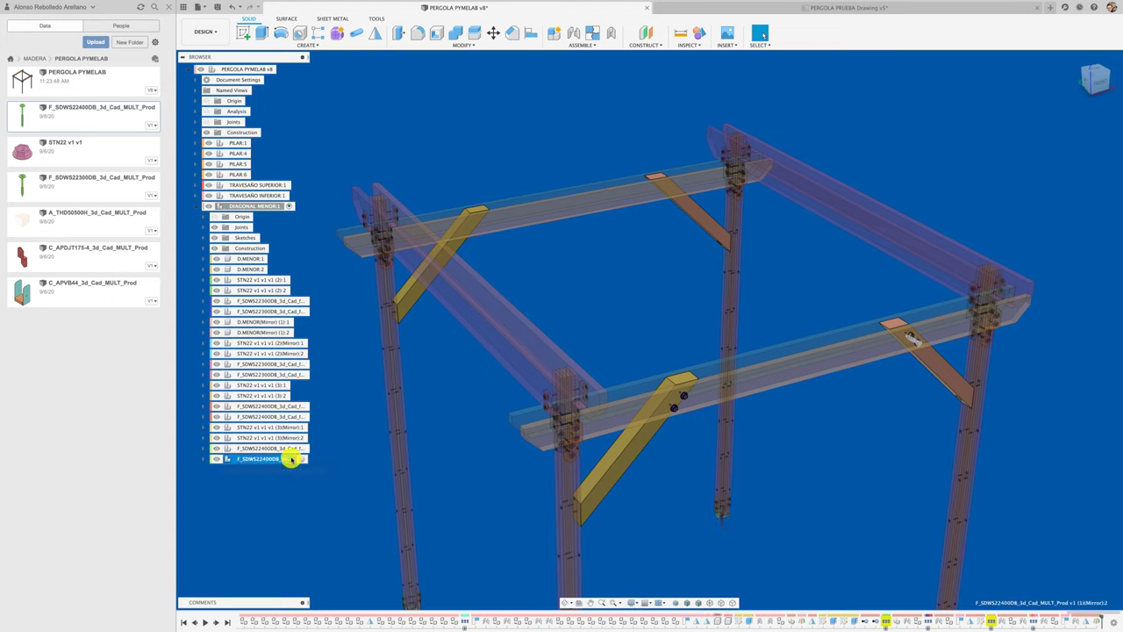
ctrl+click(290, 448)
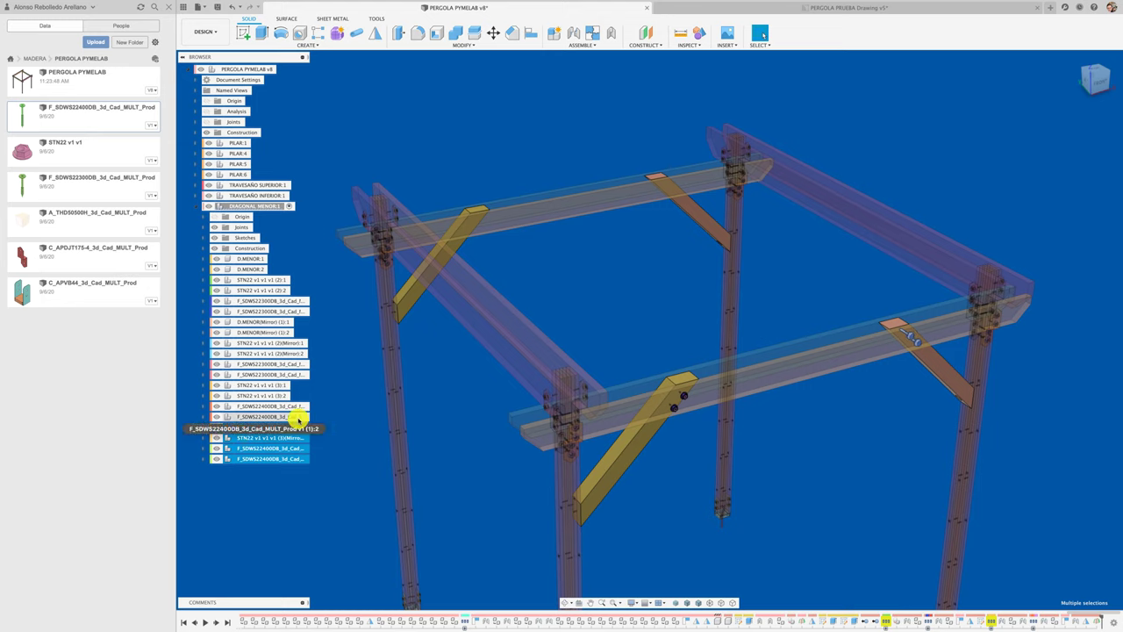
click(298, 416)
ctrl+click(297, 407)
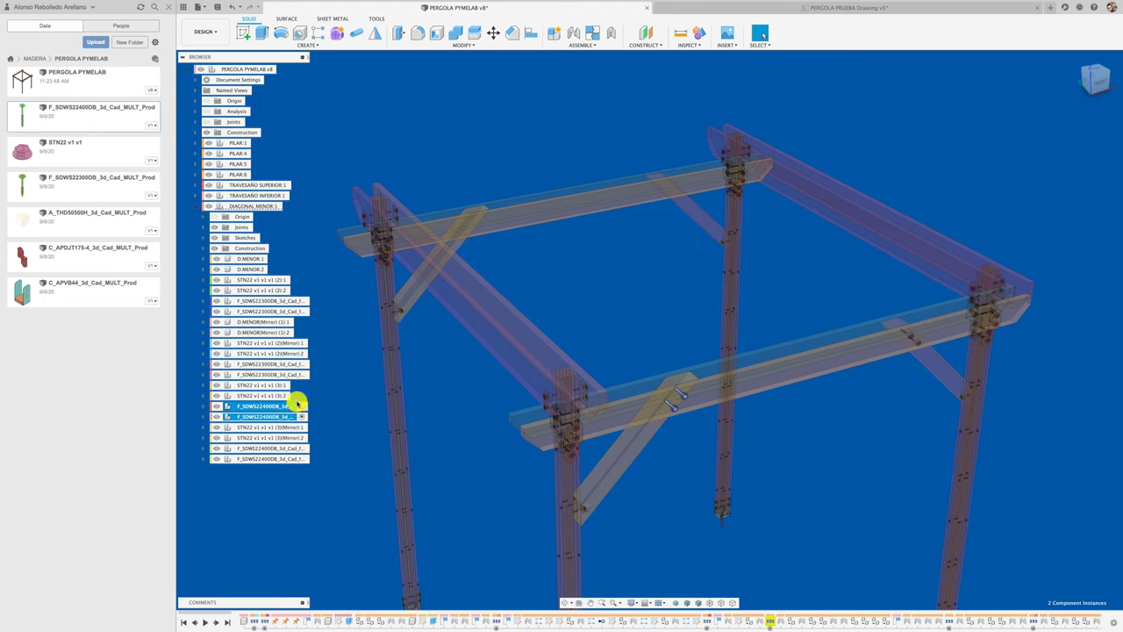
click(289, 458)
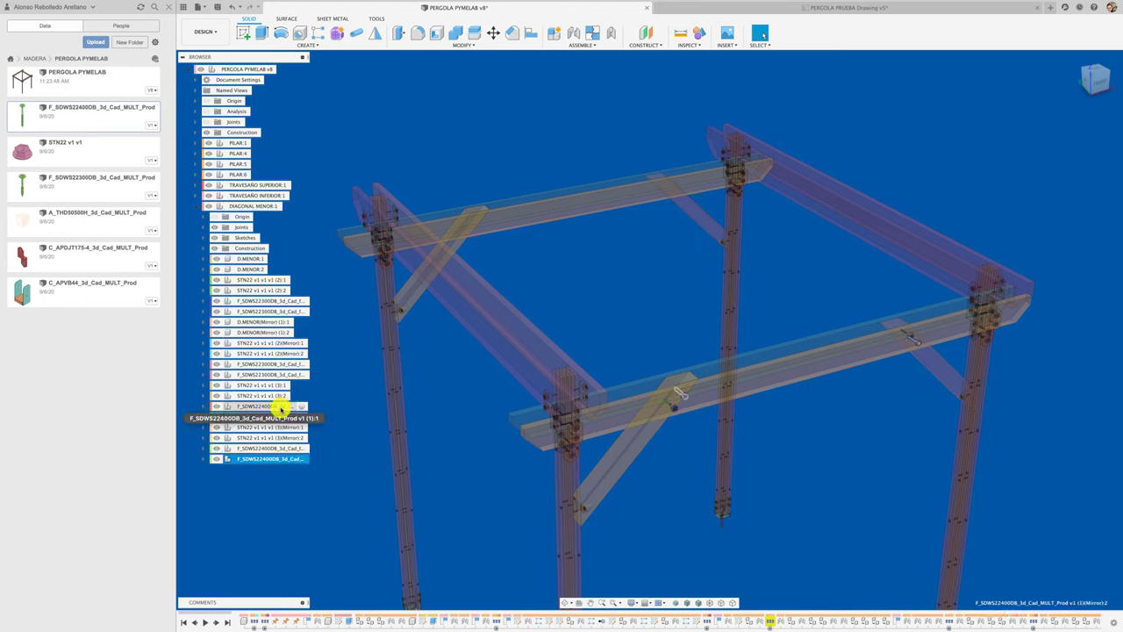
click(279, 407)
shift+click(281, 456)
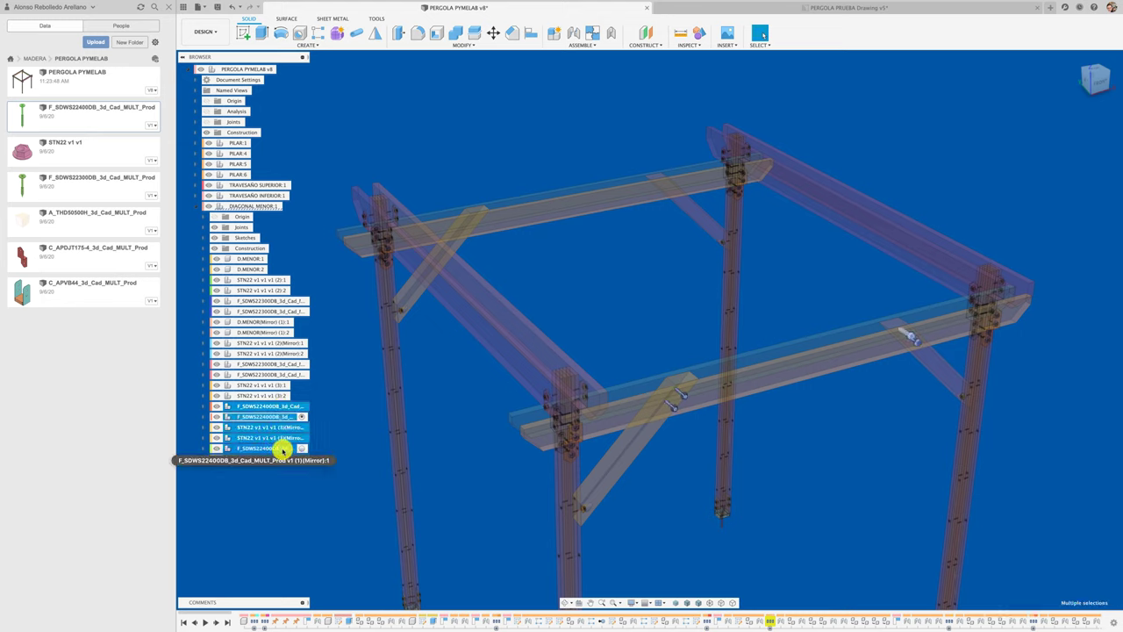
click(283, 395)
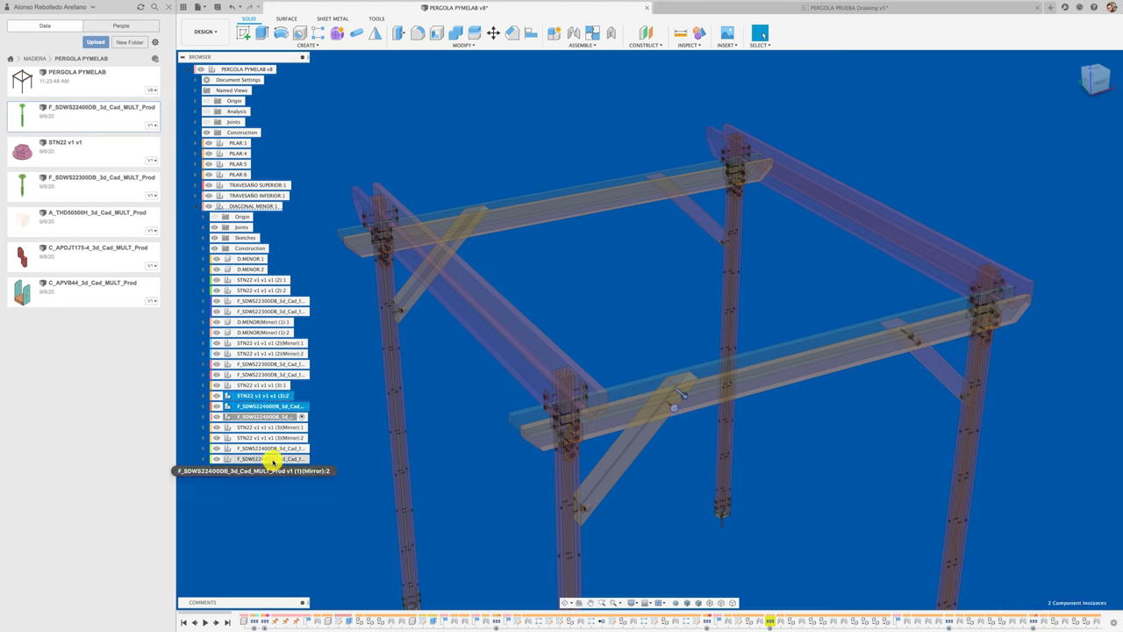
click(273, 458)
click(290, 448)
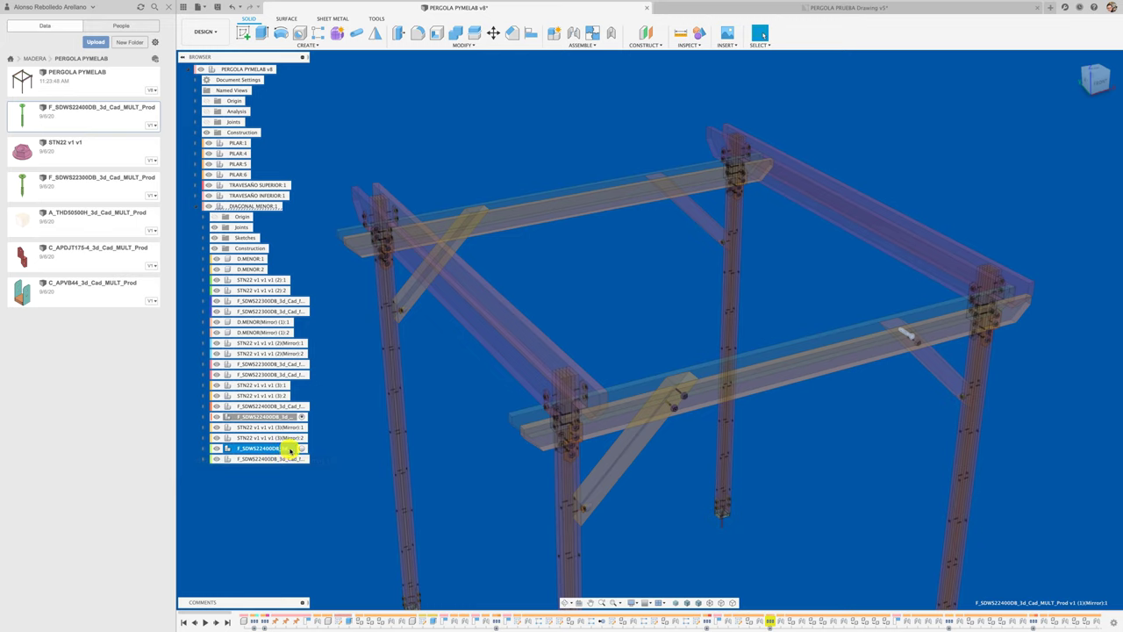
click(341, 461)
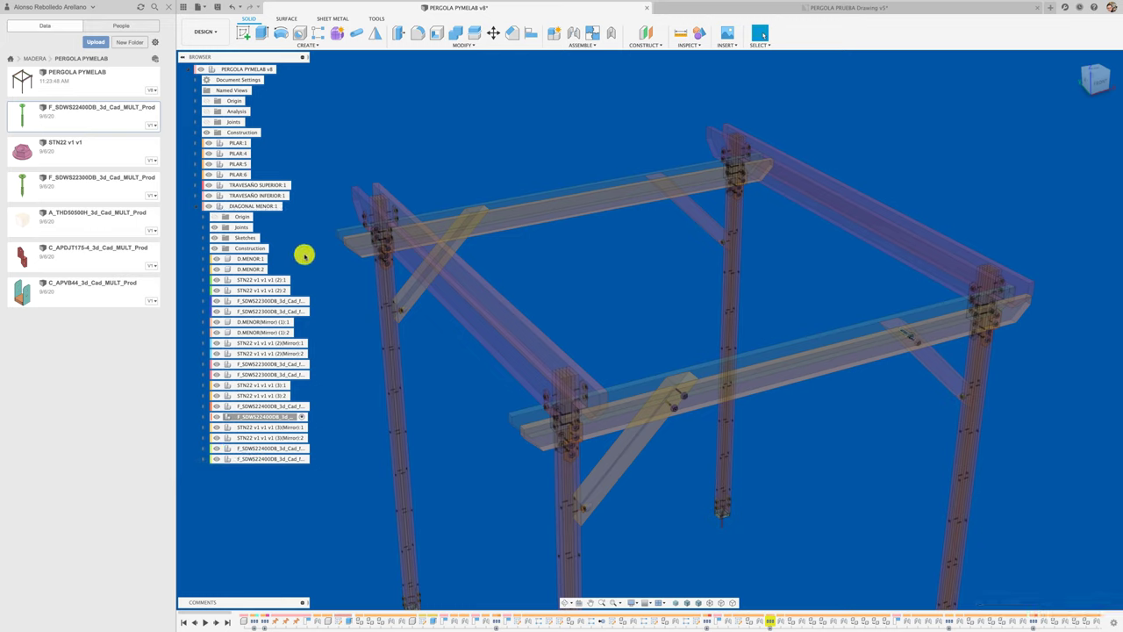
Step: Select all eight STN22 nuts and F_SDWS22400DB screws under DIAGONAL MENOR:1
click(263, 206)
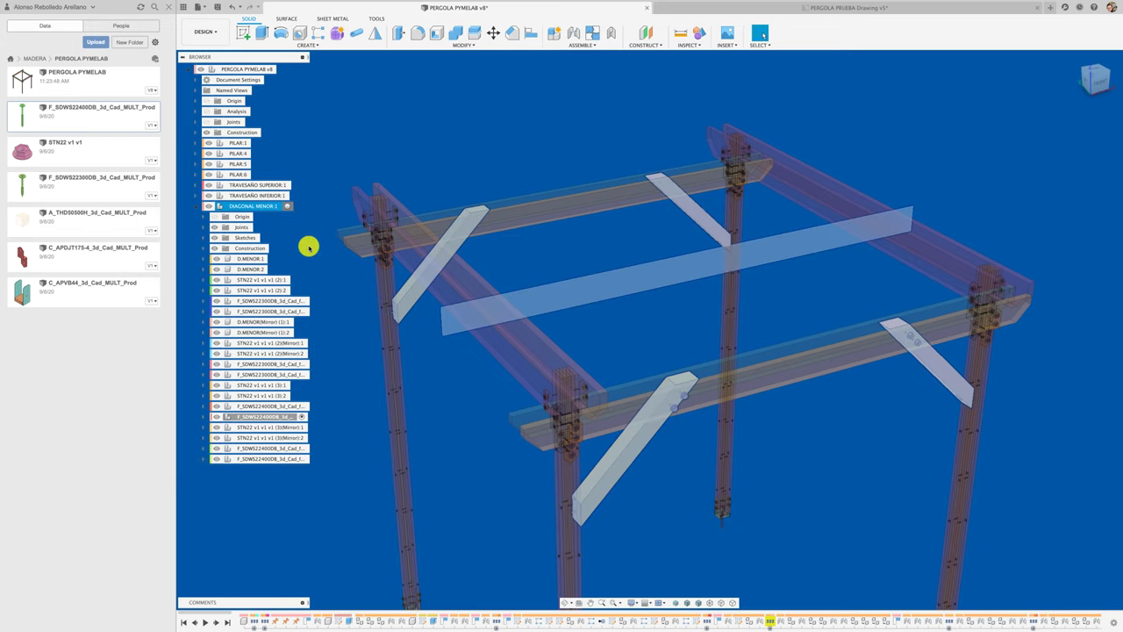
click(345, 475)
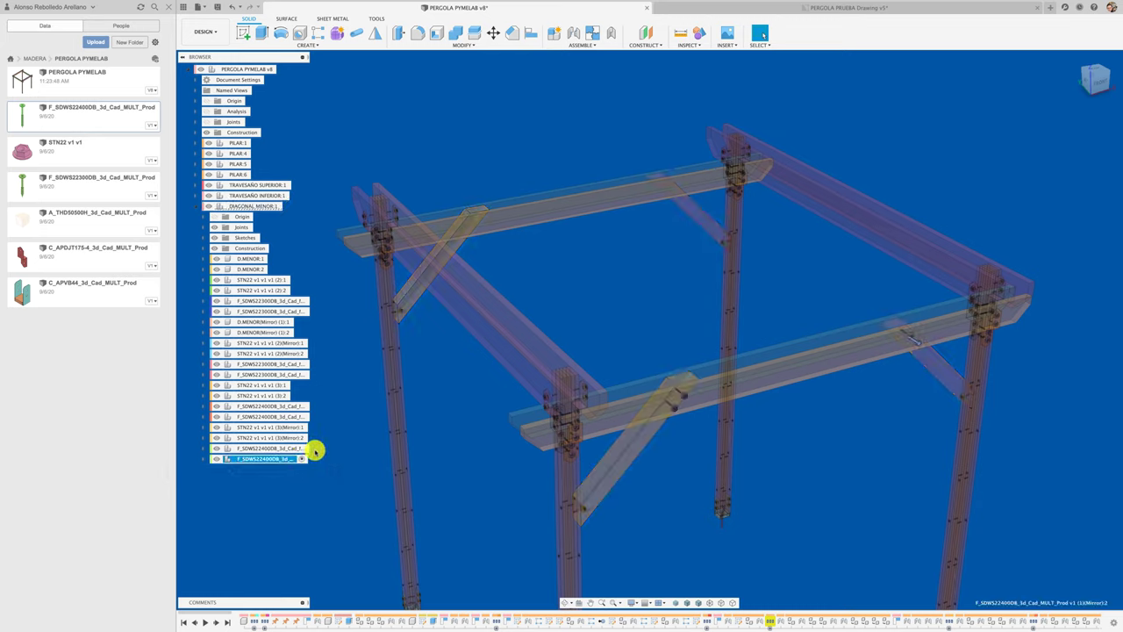
click(290, 449)
click(274, 486)
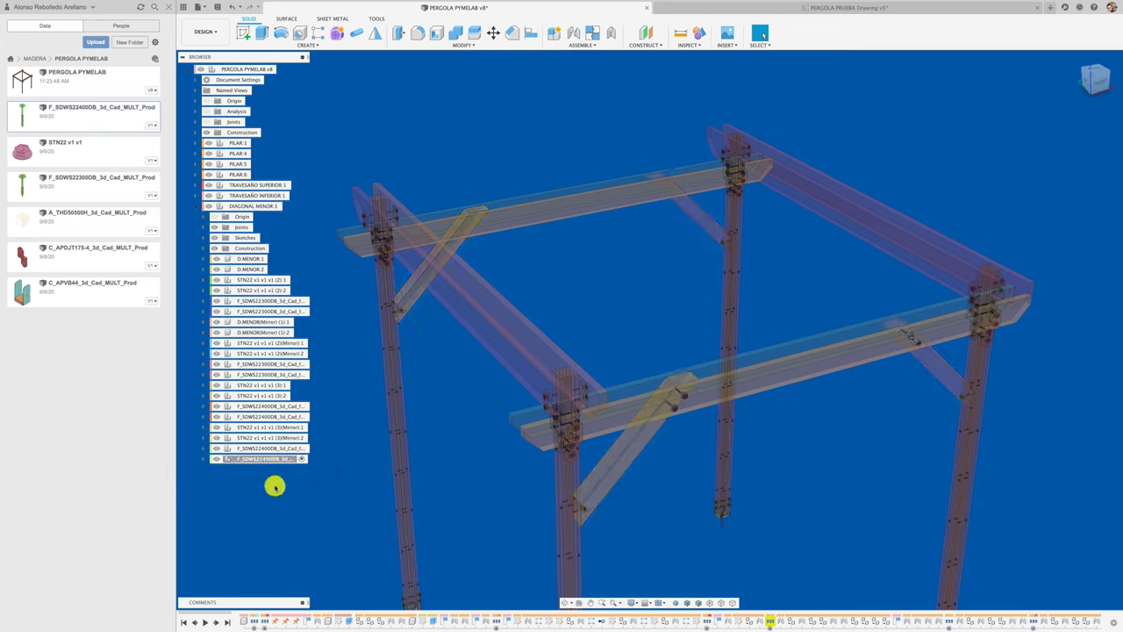
click(277, 207)
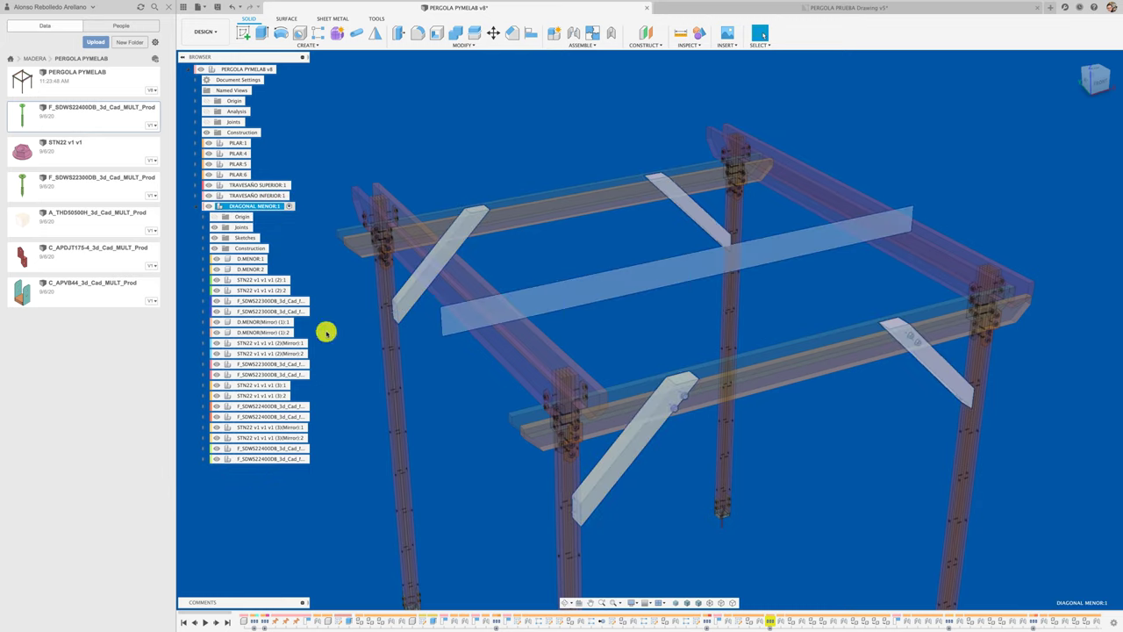
click(254, 448)
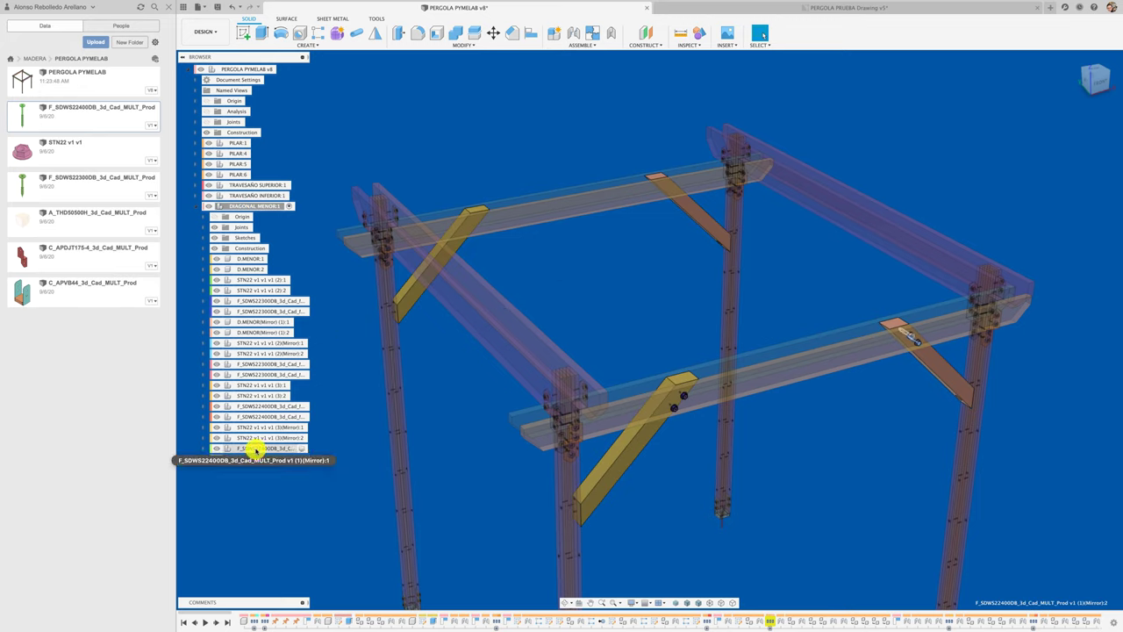
ctrl+click(259, 460)
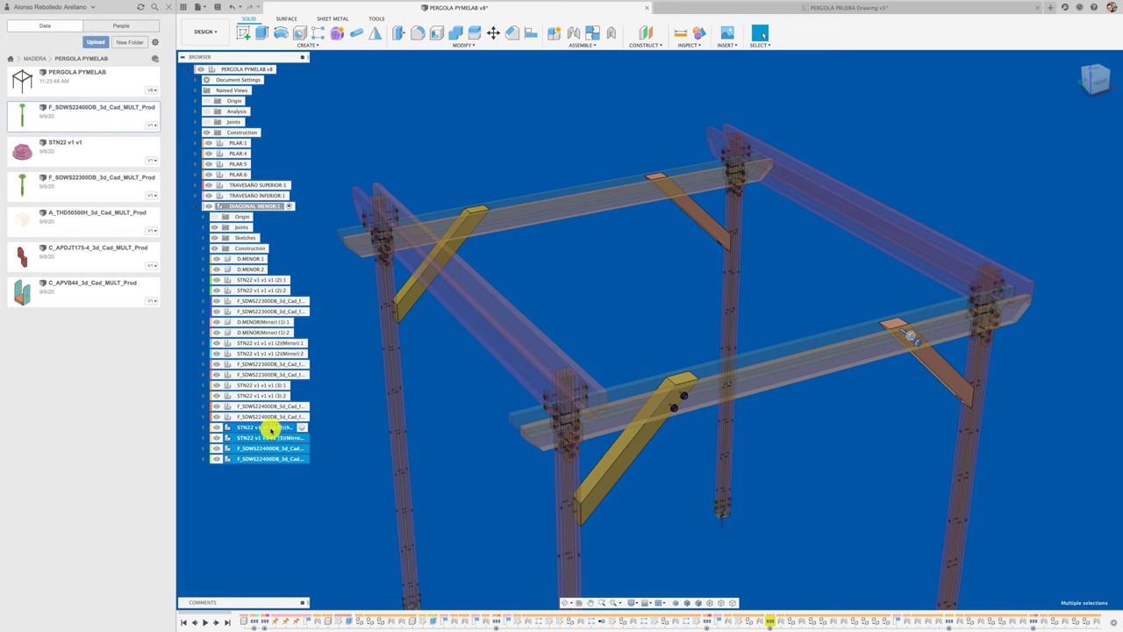
ctrl+click(269, 417)
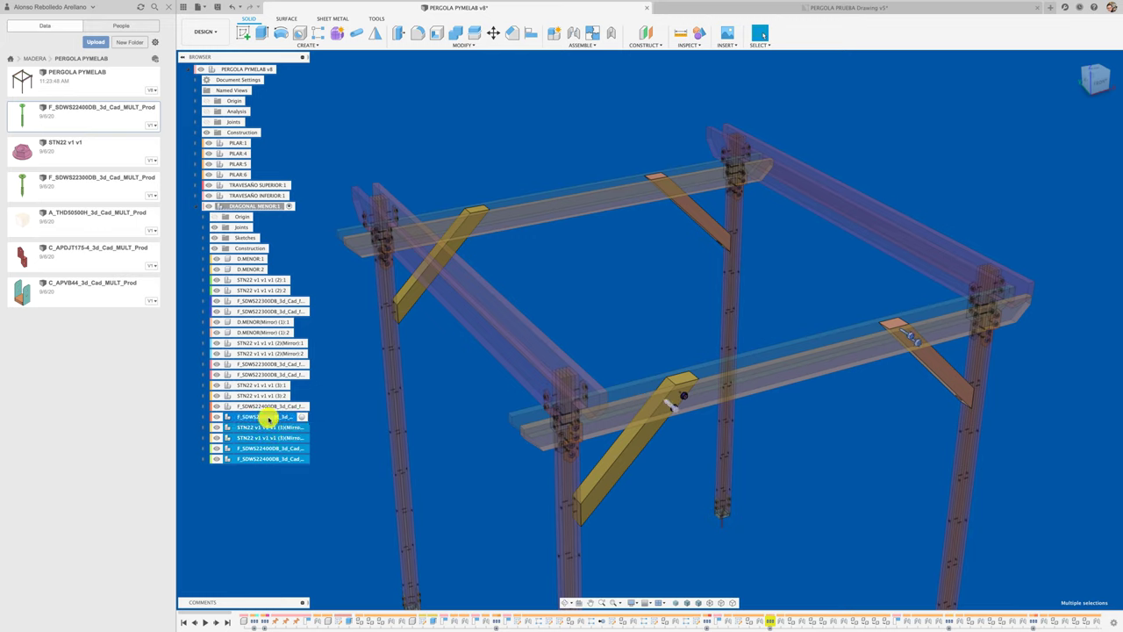
ctrl+click(270, 406)
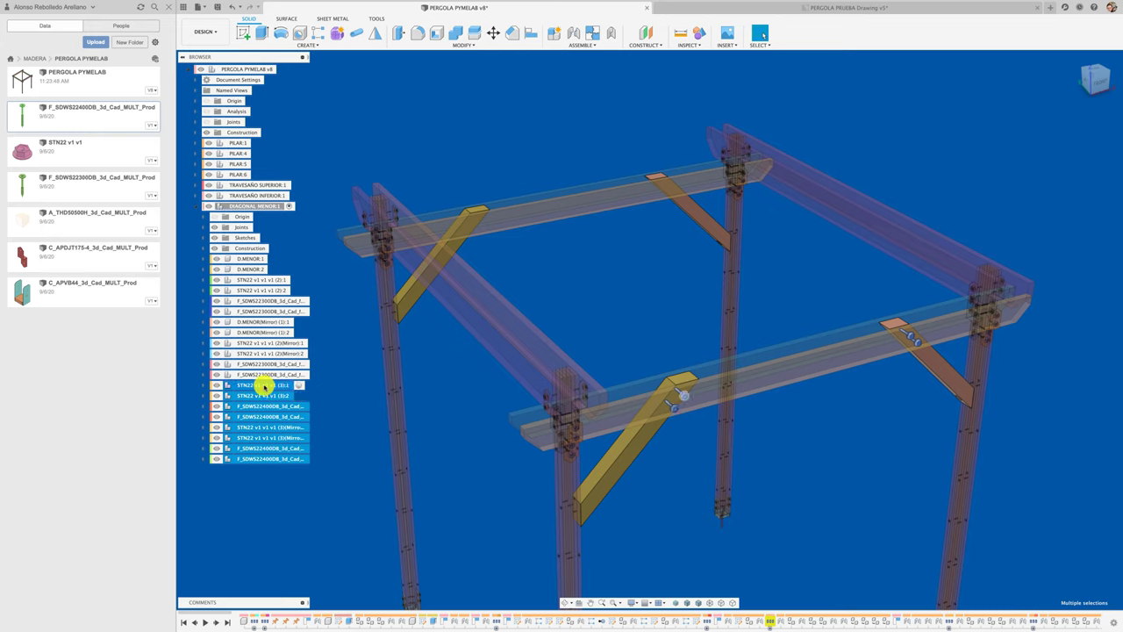
scroll(549, 265, down, 2)
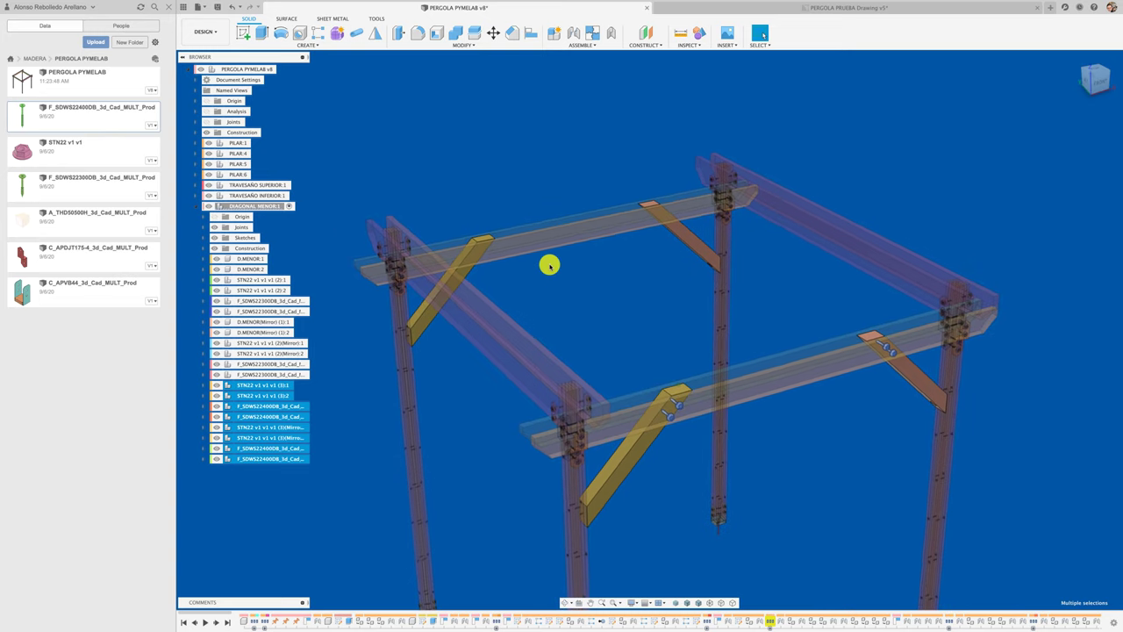
Step: Mirror the eight fasteners across the midplane, orbit to check the rear braces, and collapse DIAGONAL MENOR:1
click(638, 604)
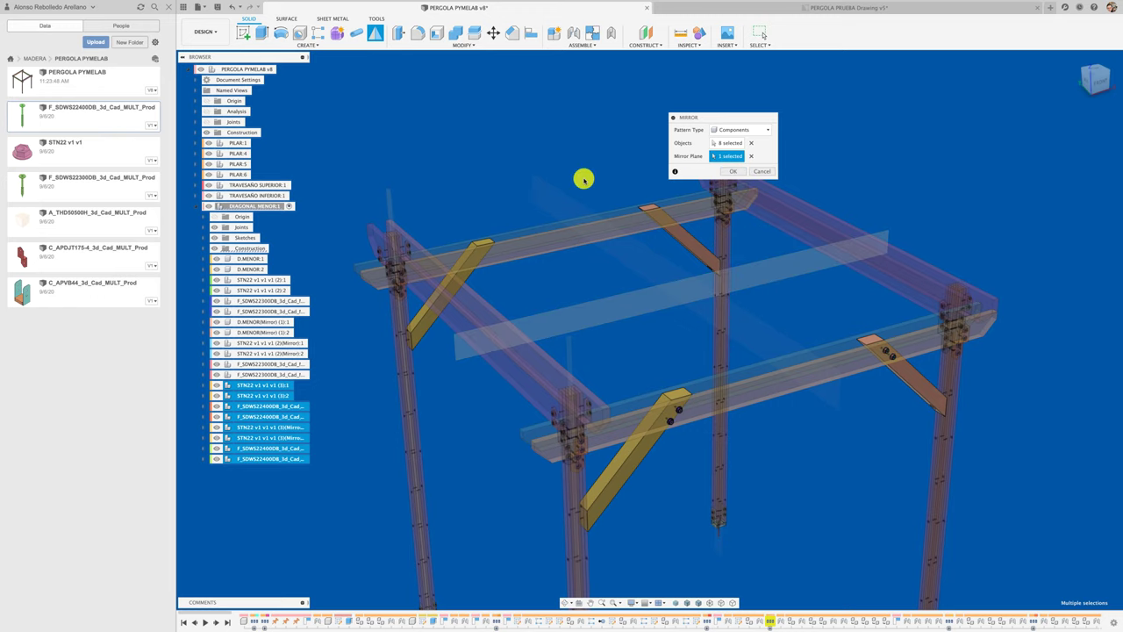
shift+middle_drag(632, 203, 551, 264)
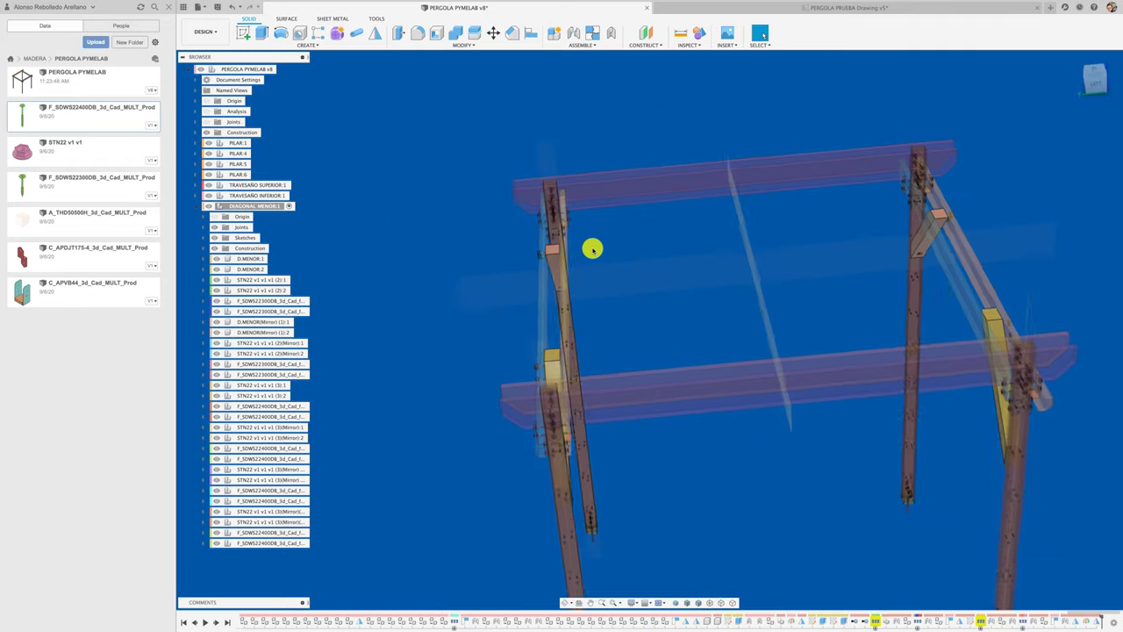
click(194, 207)
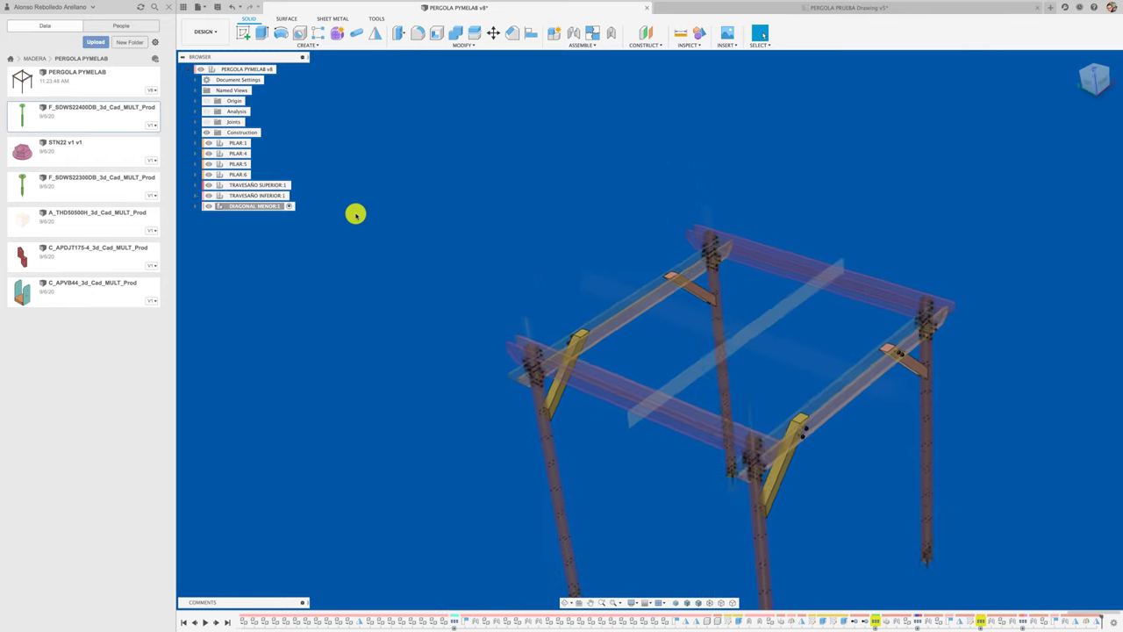